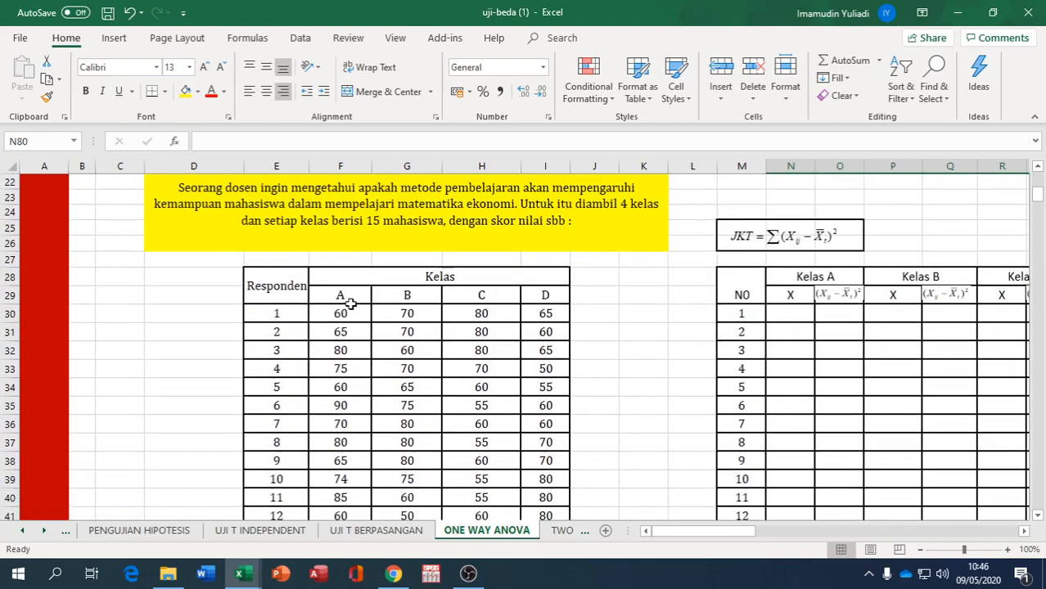
- Review the problem statement, the scores of the 15 respondents in classes A to D, and the H0 and H1 hypotheses below
scroll(362, 299, down, 2)
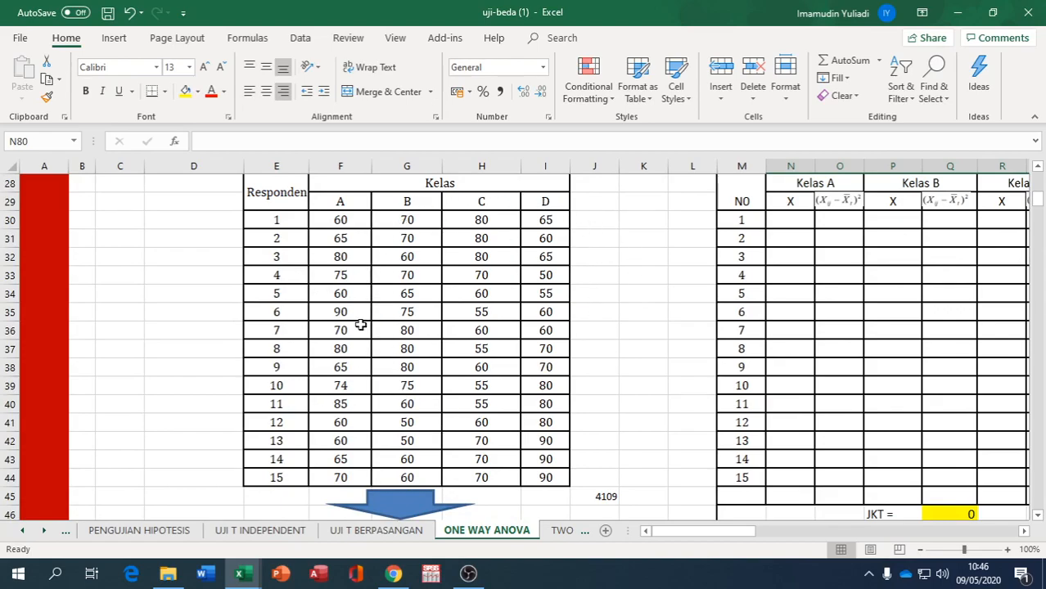
scroll(366, 312, down, 4)
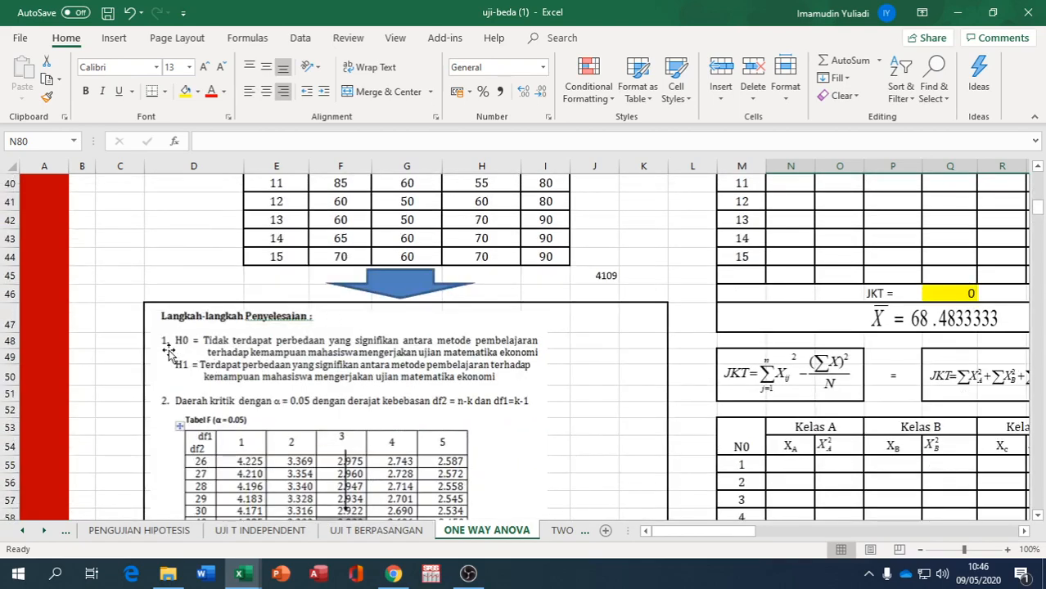
scroll(407, 342, up, 3)
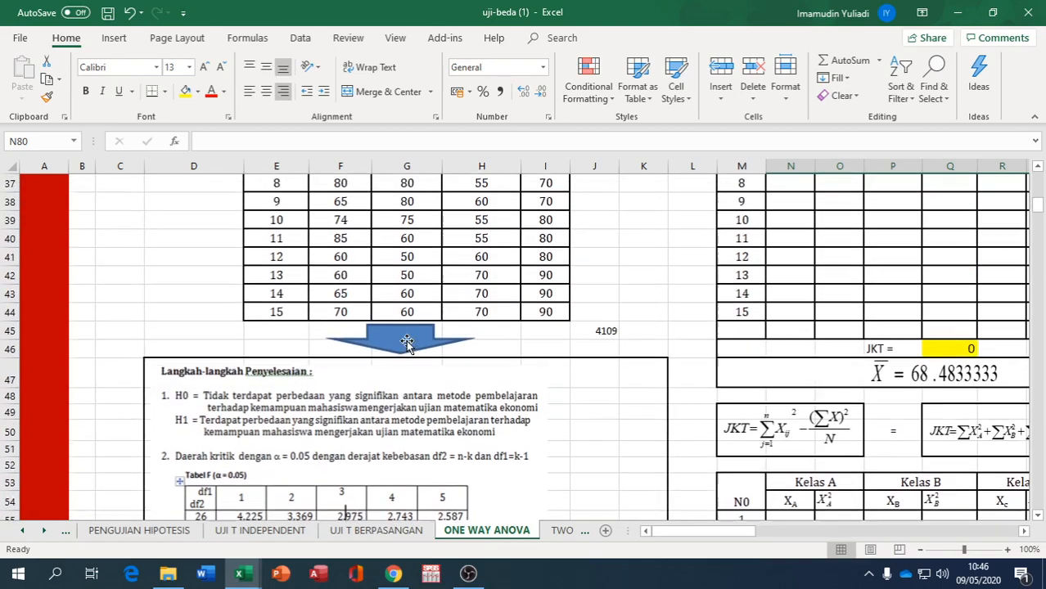
scroll(407, 342, up, 1)
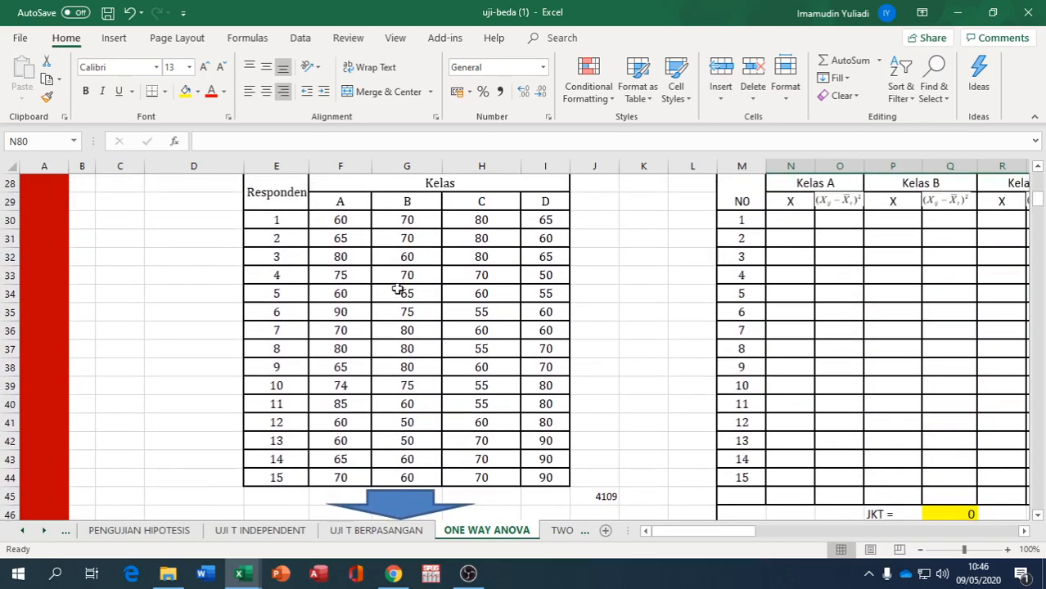
scroll(492, 233, down, 4)
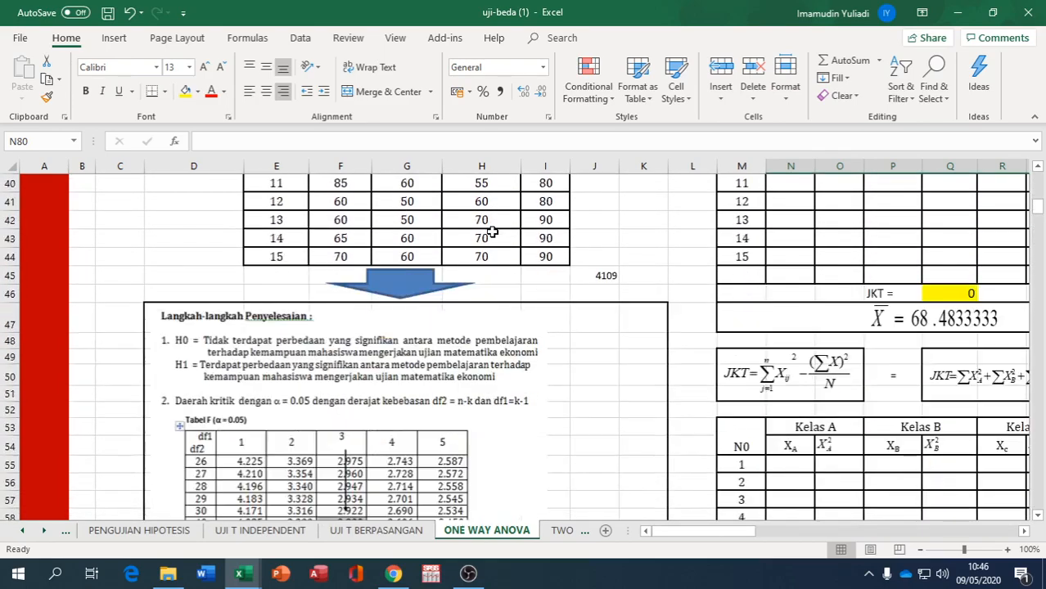
scroll(490, 235, up, 3)
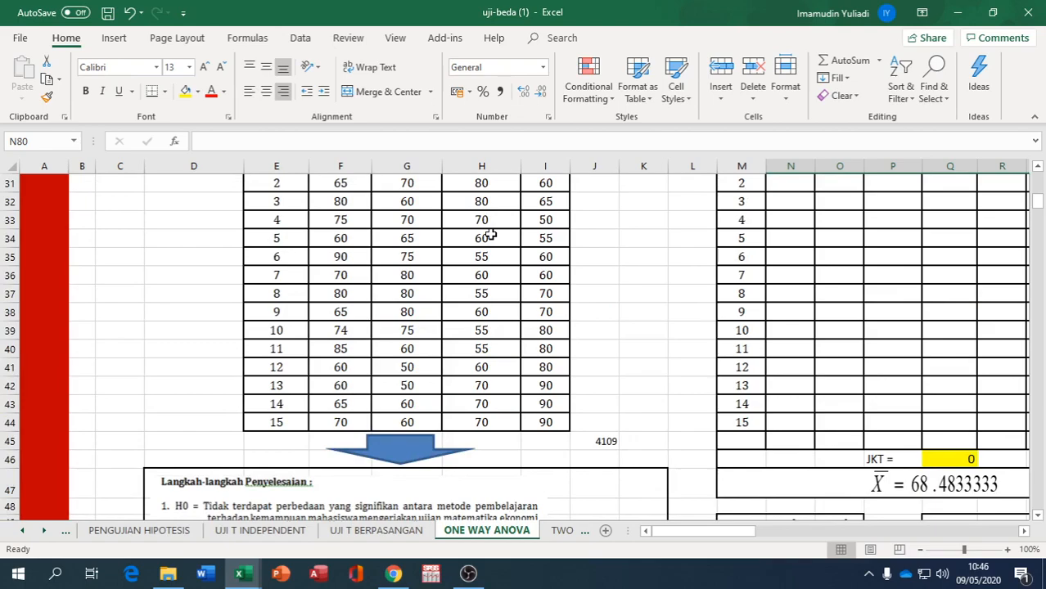
scroll(490, 235, up, 2)
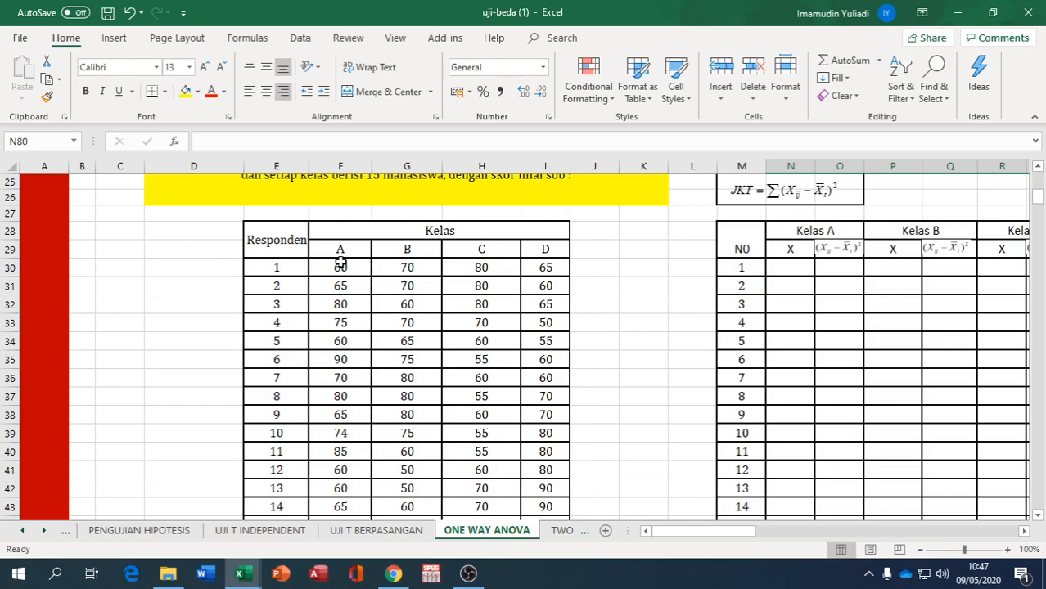
scroll(482, 239, down, 4)
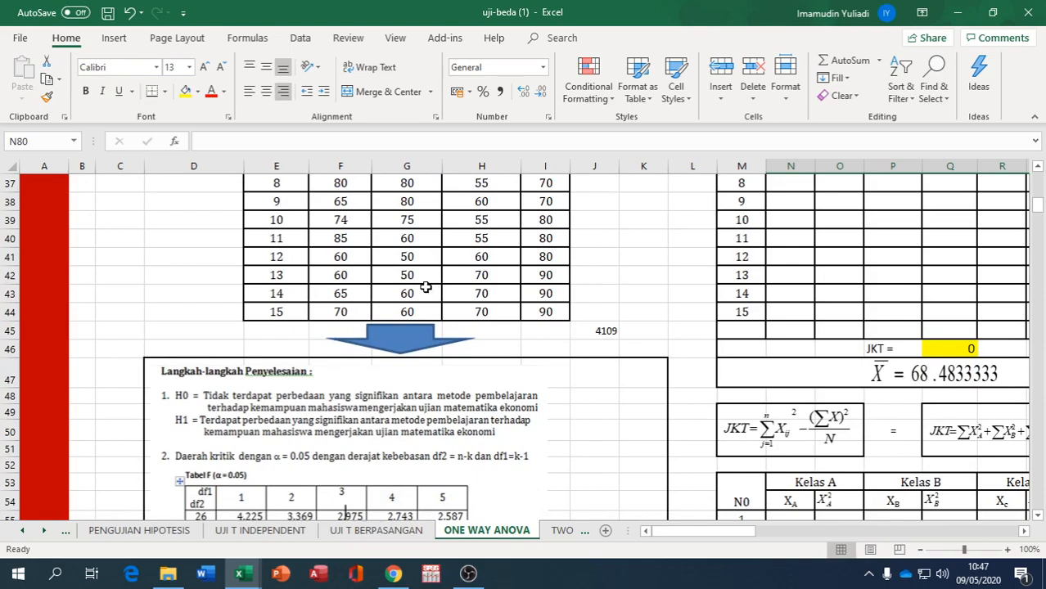
scroll(426, 286, up, 3)
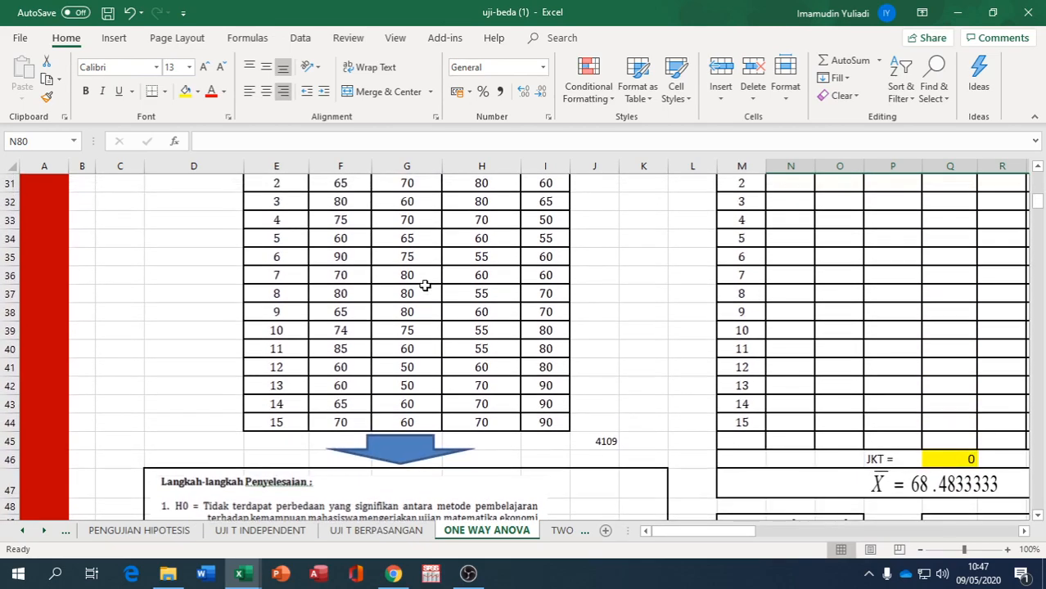
scroll(424, 285, up, 3)
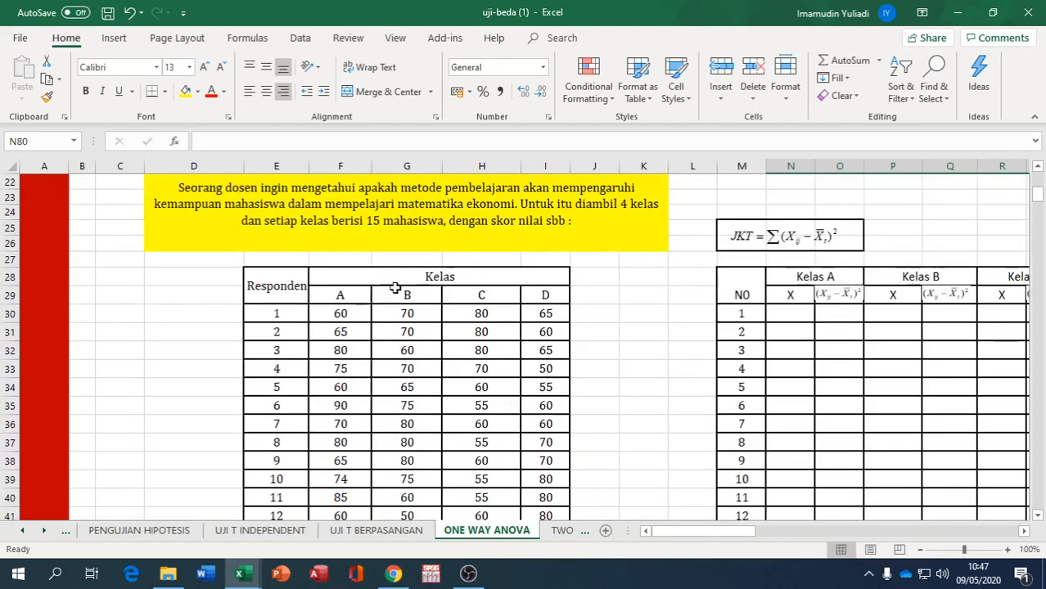
- Move the red oval in the F table onto the critical value 2.758 for df1 = 3 and df2 = 60
scroll(546, 295, down, 8)
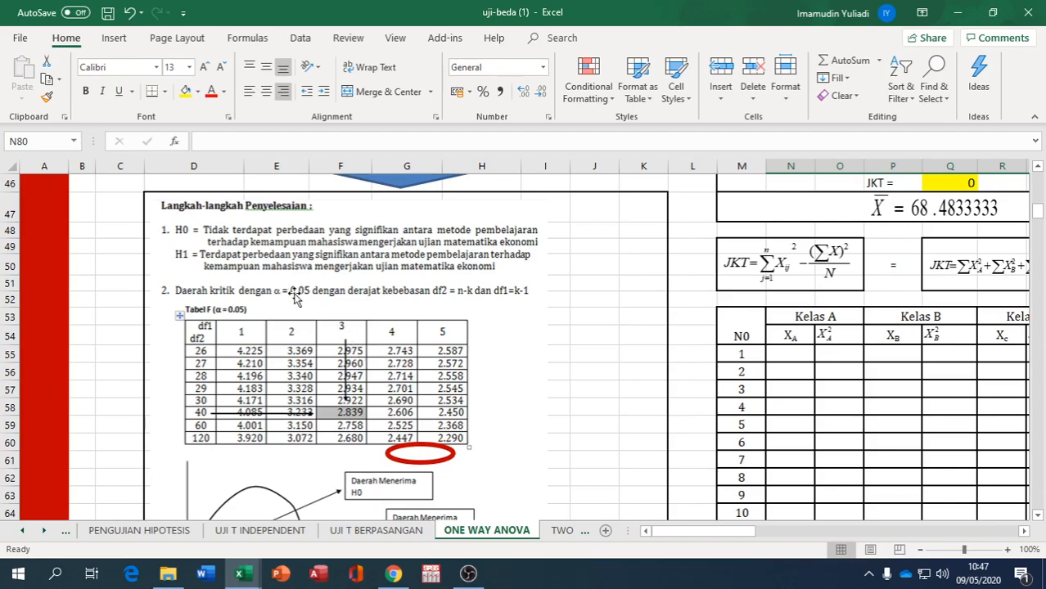
scroll(295, 299, up, 6)
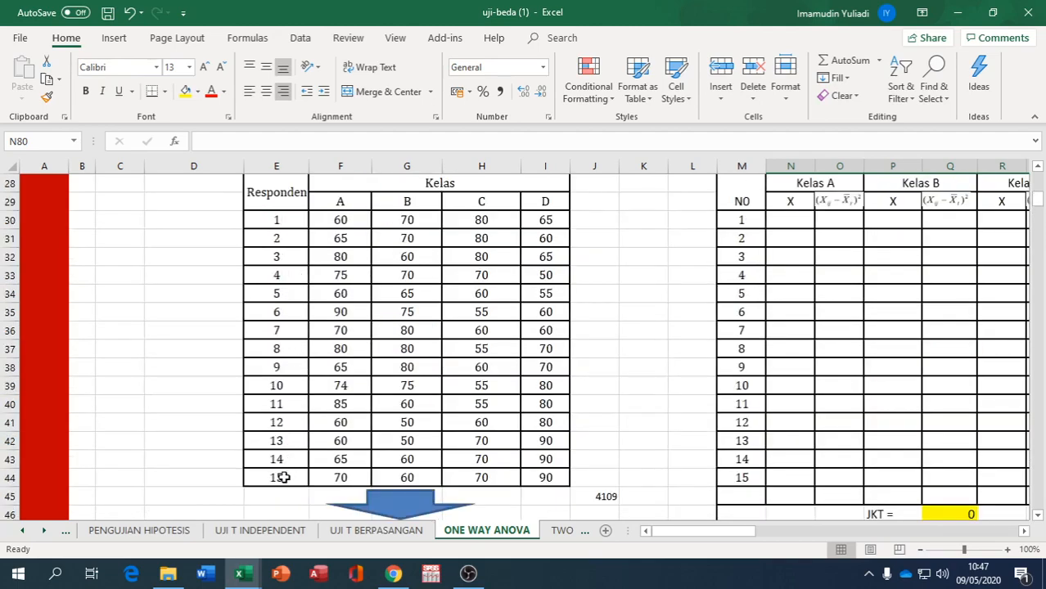
scroll(516, 336, down, 6)
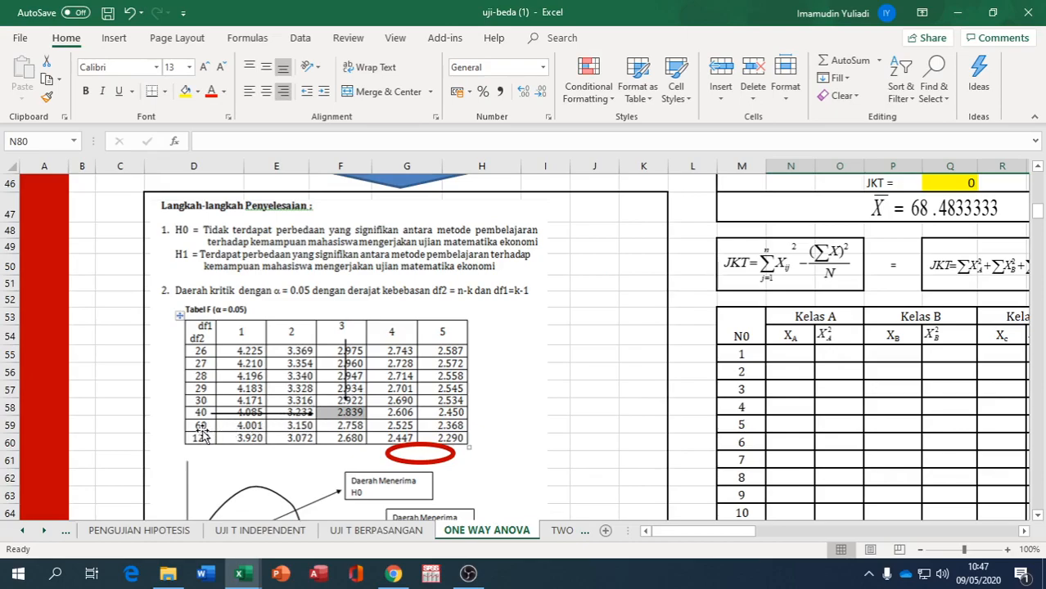
drag(401, 445, 335, 415)
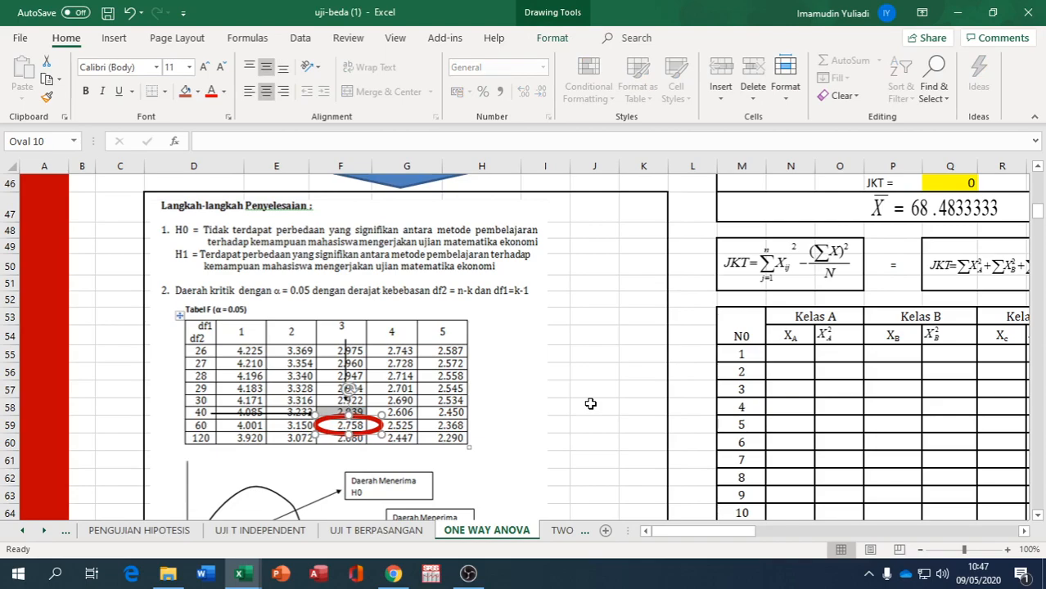
- Examine the F distribution curve, the ANOVA assumptions, and the one-way ANOVA table with its JKT, JKK and JKG formulas
scroll(590, 404, down, 3)
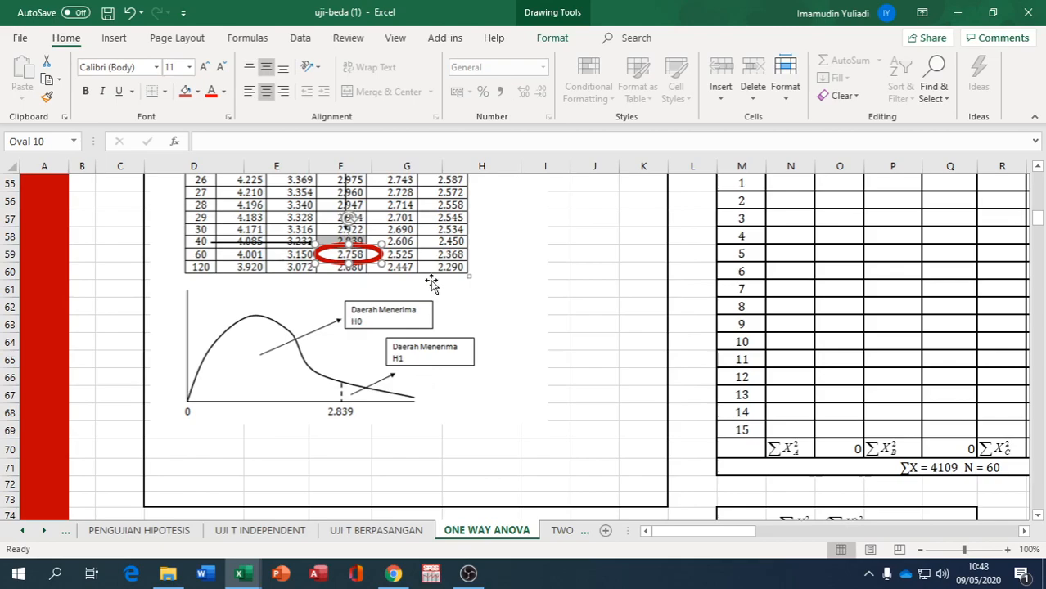
scroll(431, 282, up, 17)
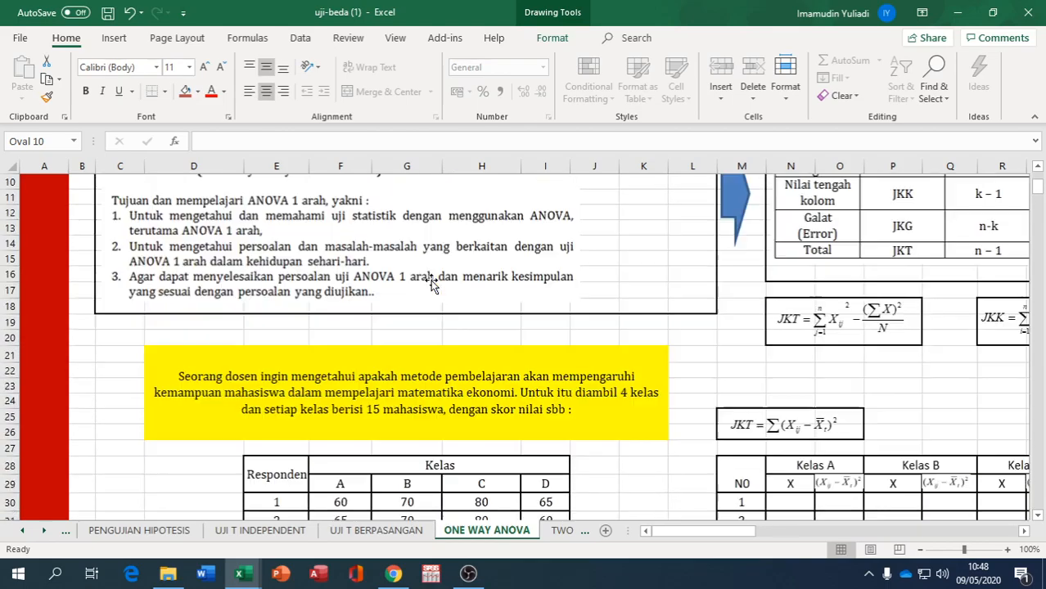
scroll(434, 283, up, 1)
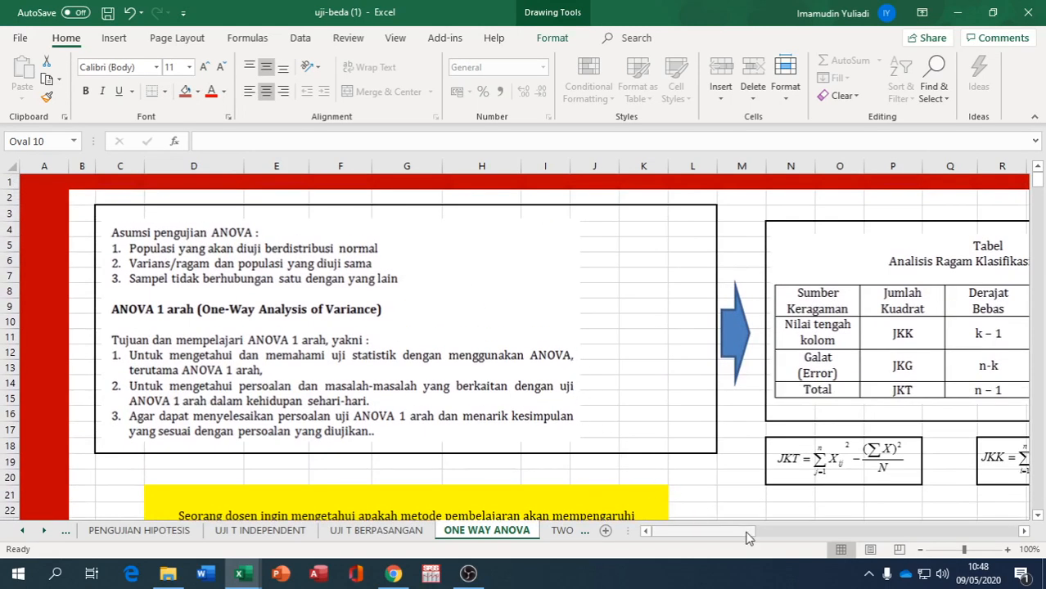
drag(741, 540, 777, 542)
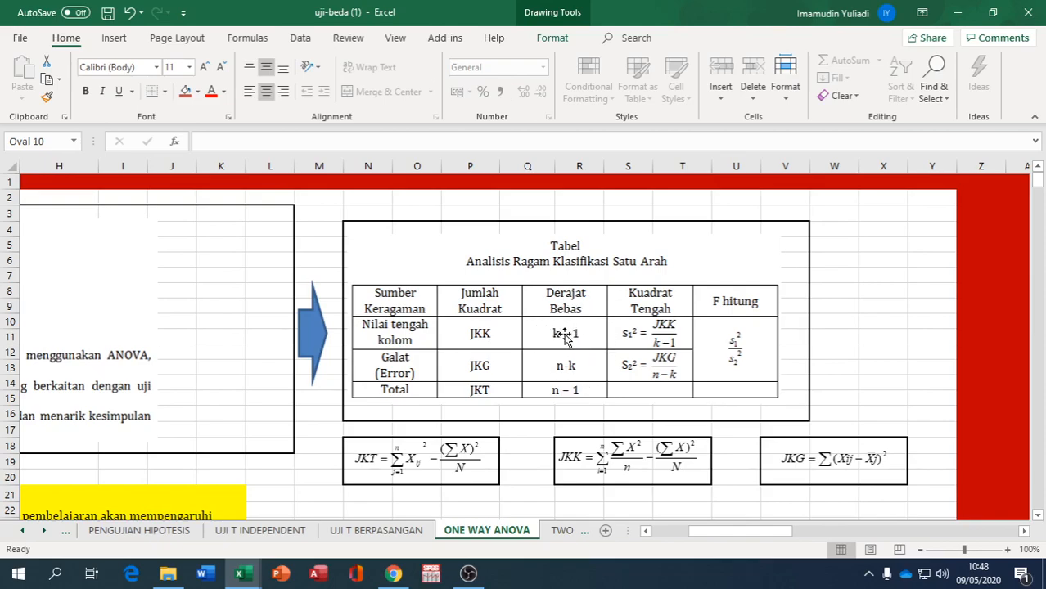
mouse_move(781, 536)
mouse_down()
mouse_move(742, 536)
mouse_move(773, 538)
mouse_up()
scroll(350, 356, down, 4)
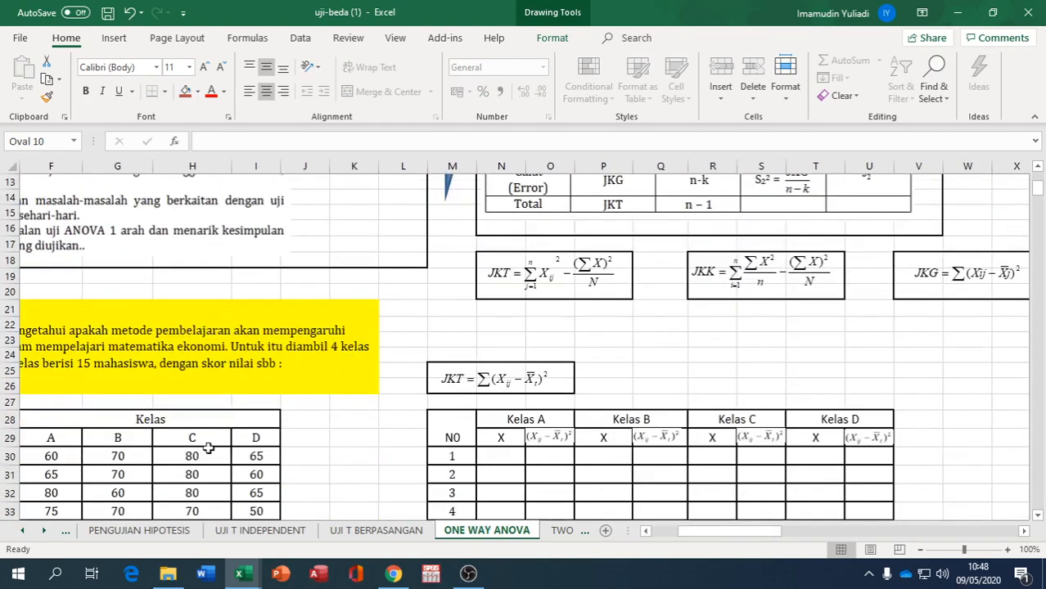
scroll(646, 450, up, 3)
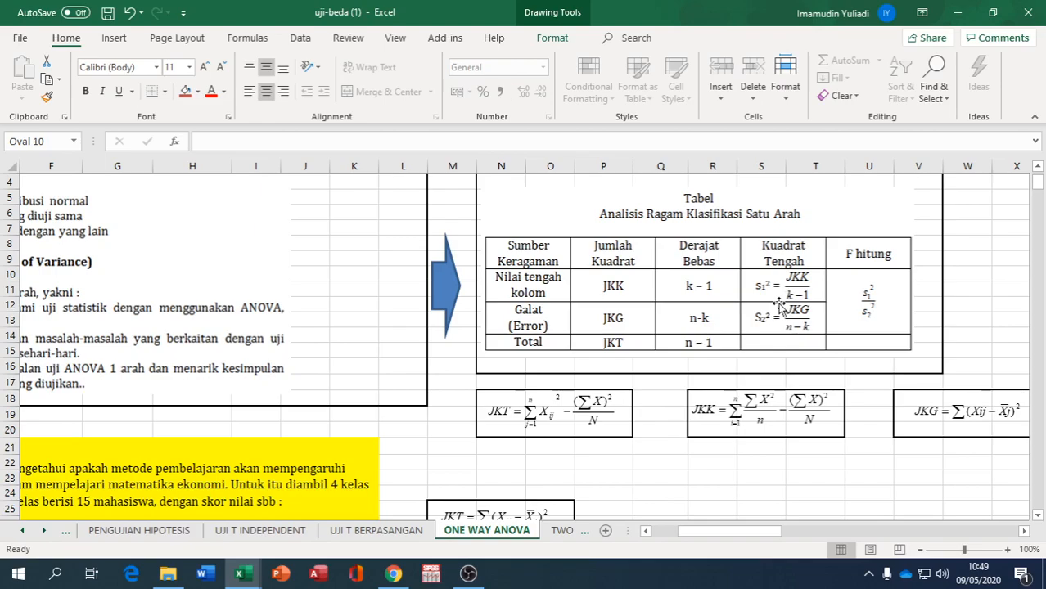
- Link the first Kelas A X value in N30 of the JKT table to respondent 1's class A score in F30
scroll(615, 334, down, 1)
scroll(514, 376, down, 4)
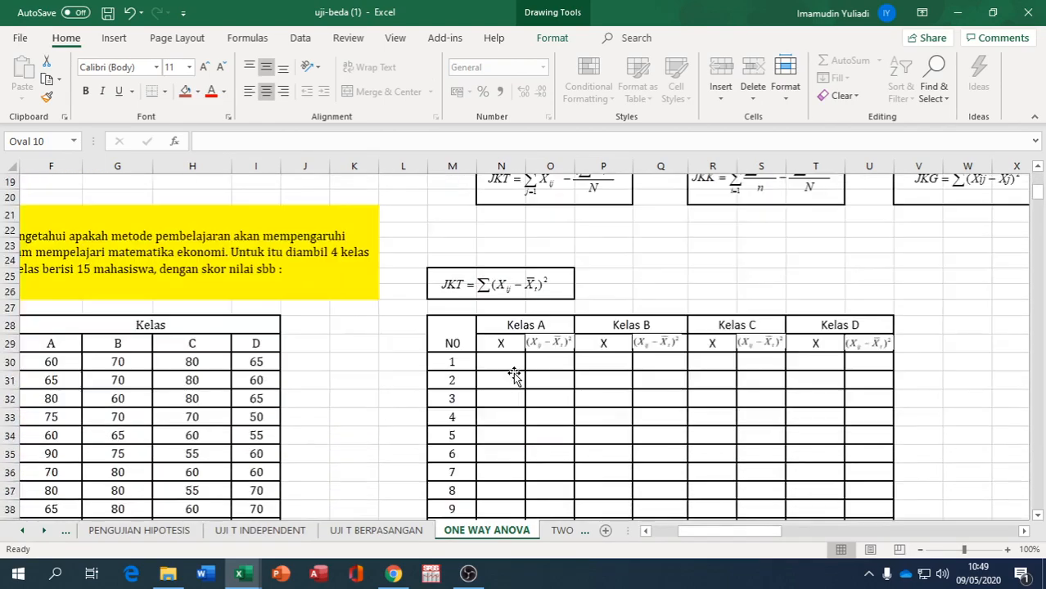
click(503, 362)
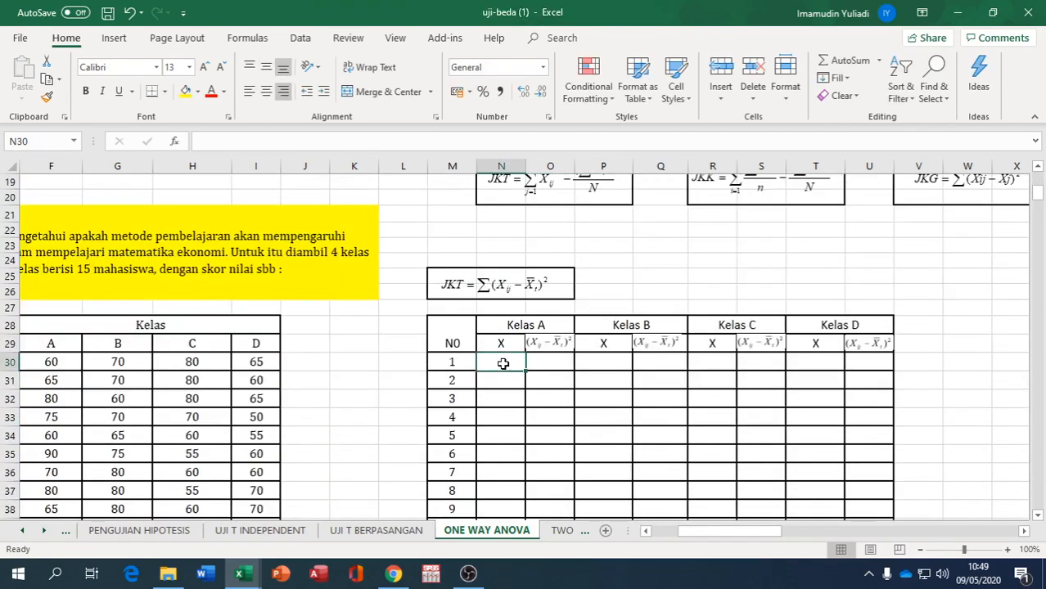
text(=)
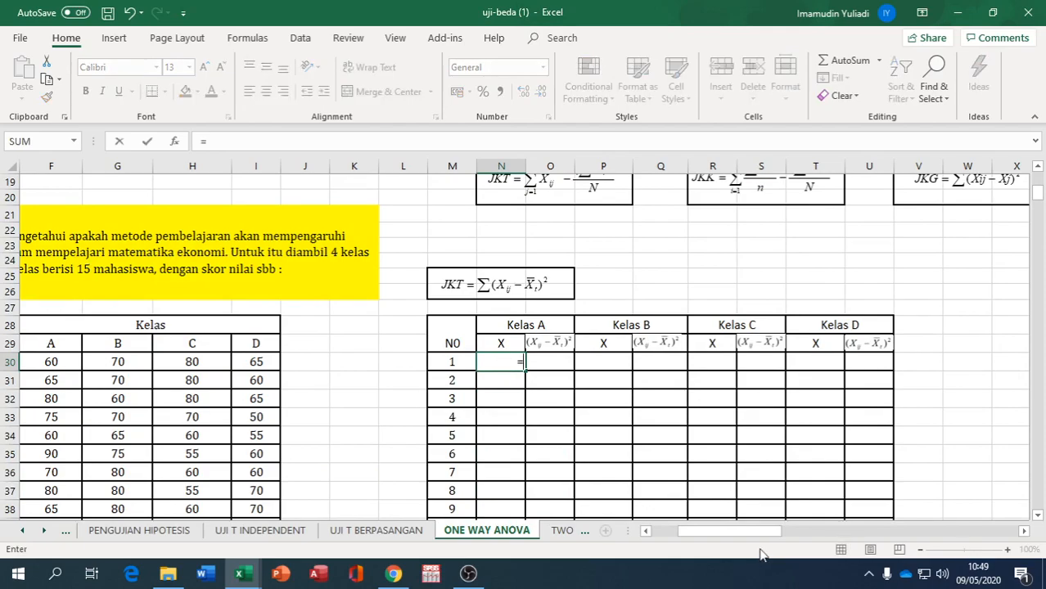
drag(766, 532, 740, 532)
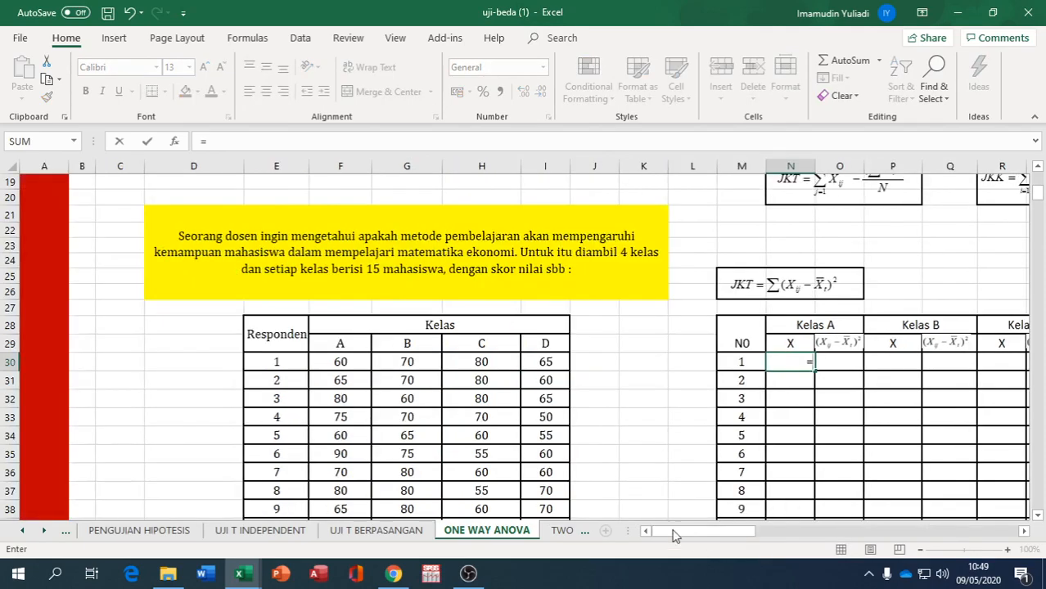
click(351, 366)
key(Return)
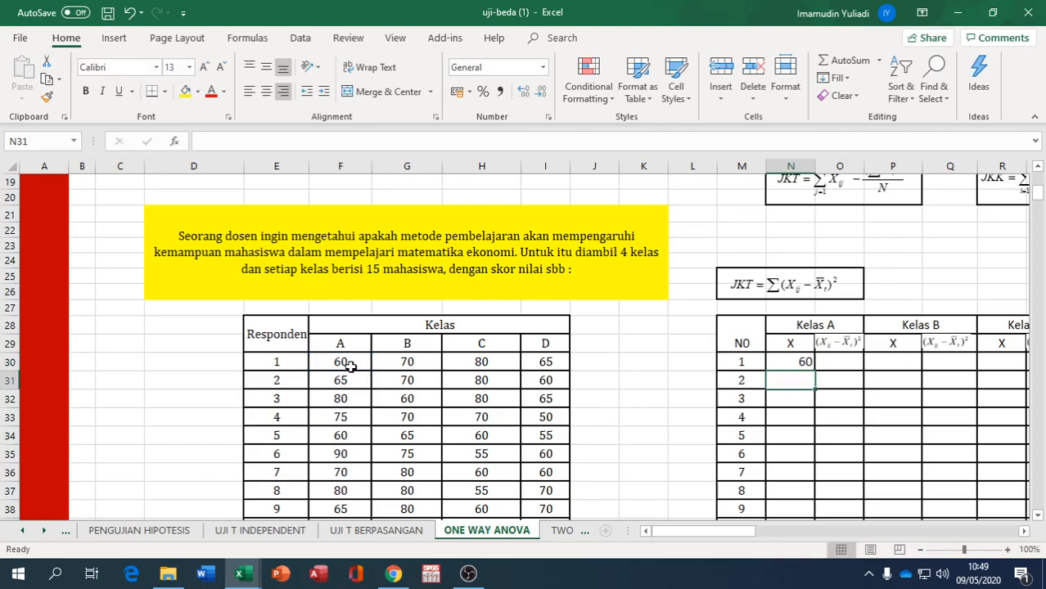
- Link the first Kelas B X value in P30 to respondent 1's class B score with =G30
click(876, 365)
text(=)
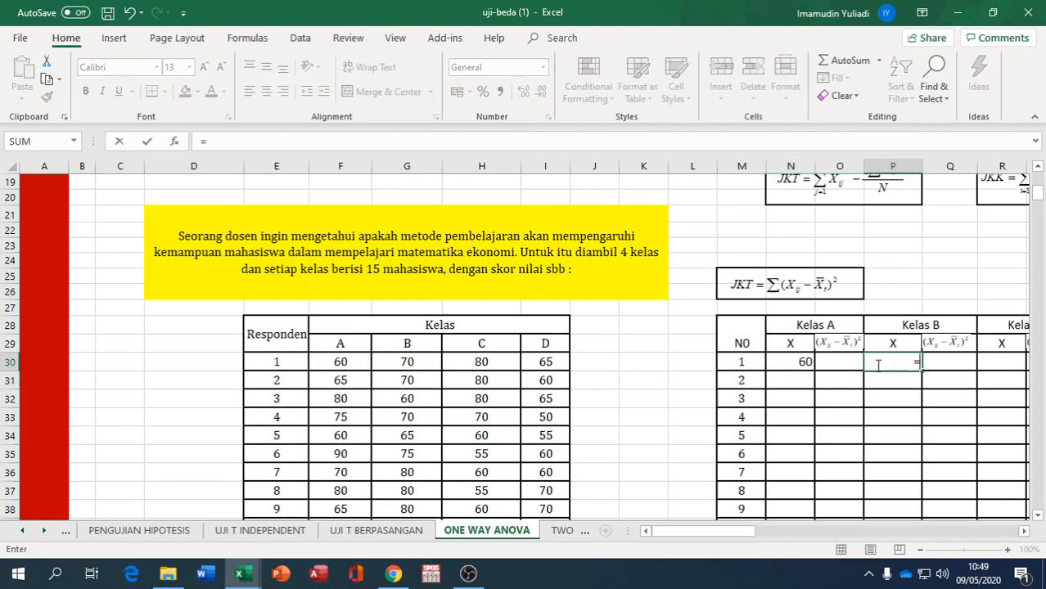
click(427, 362)
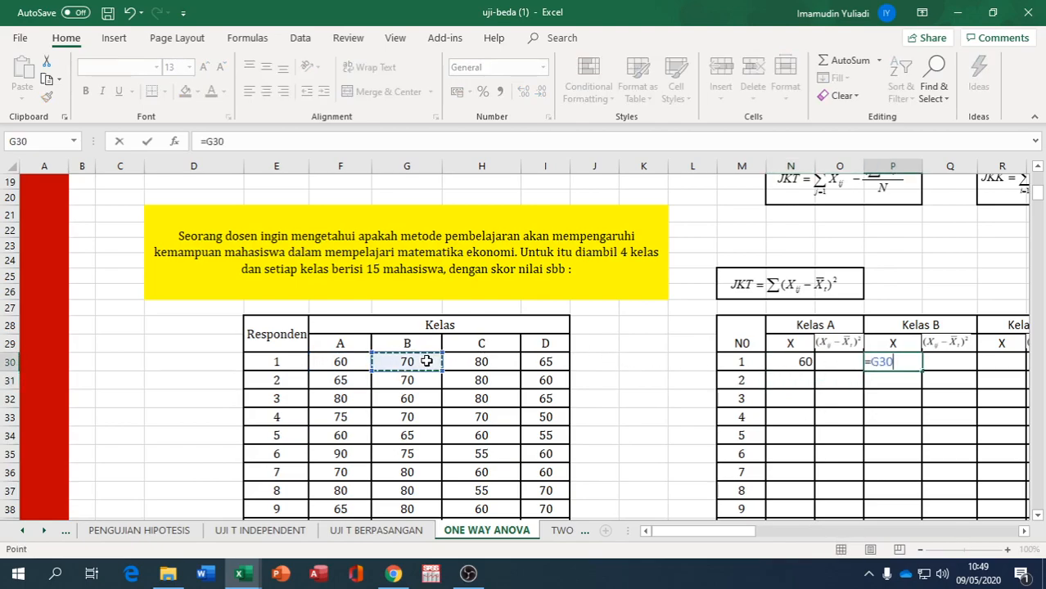
key(Return)
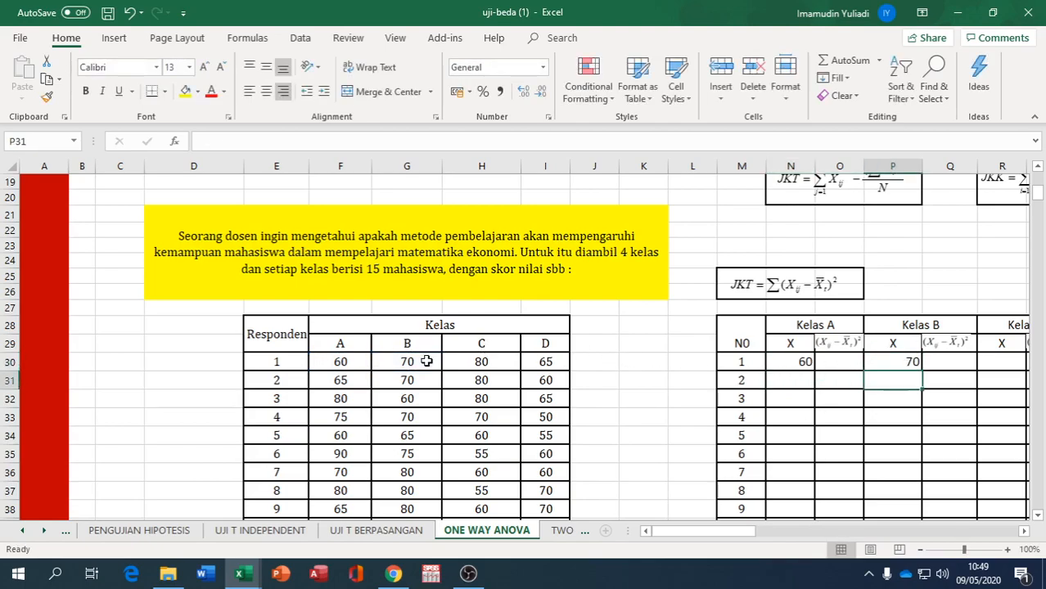
- Link the first Kelas C X value in R30 to respondent 1's class C score with =H30
click(1023, 530)
click(941, 360)
text(=)
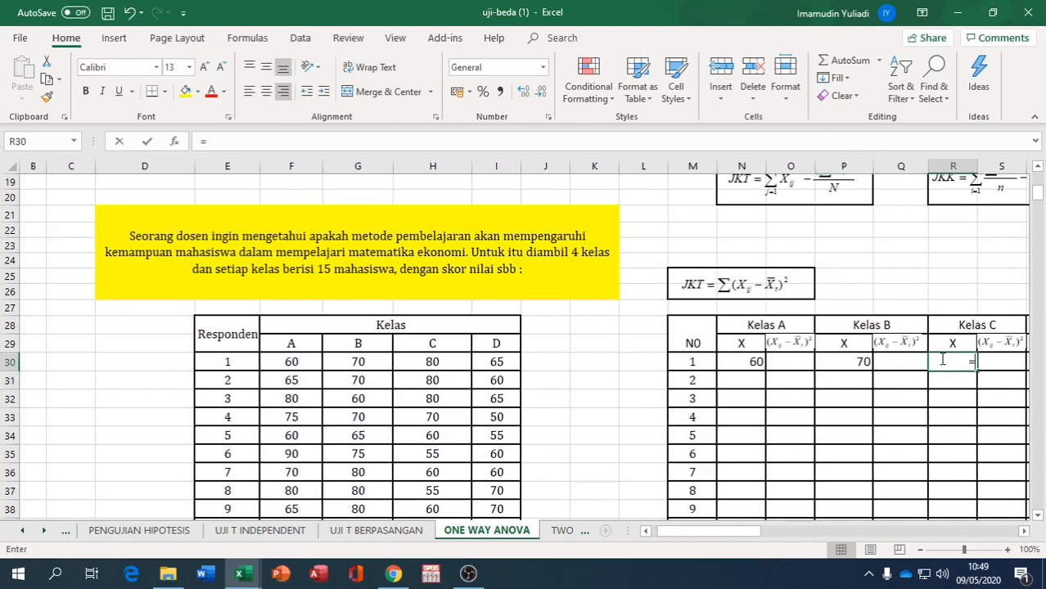
click(468, 355)
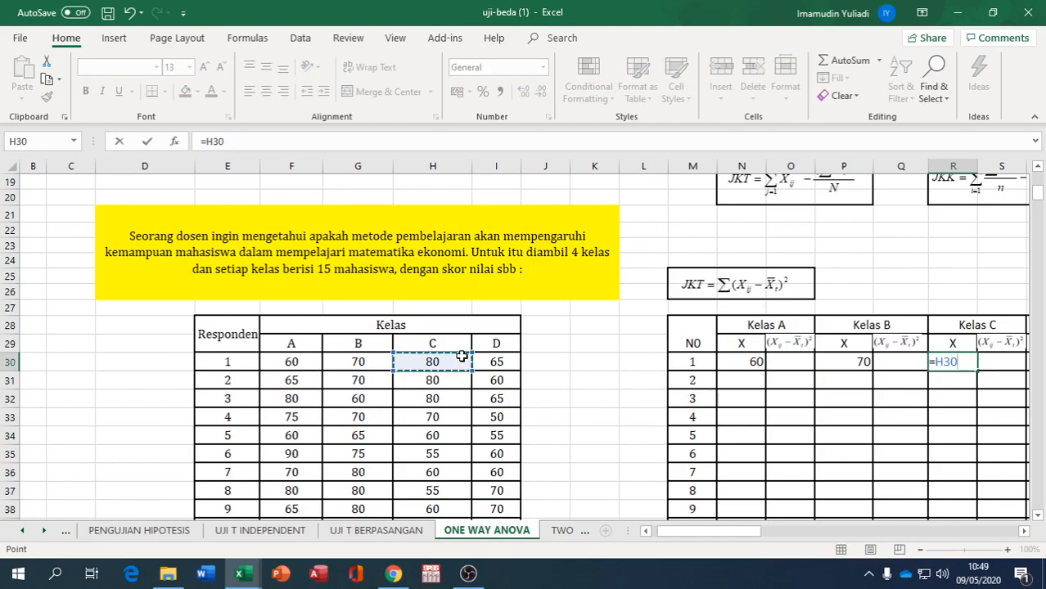
key(Return)
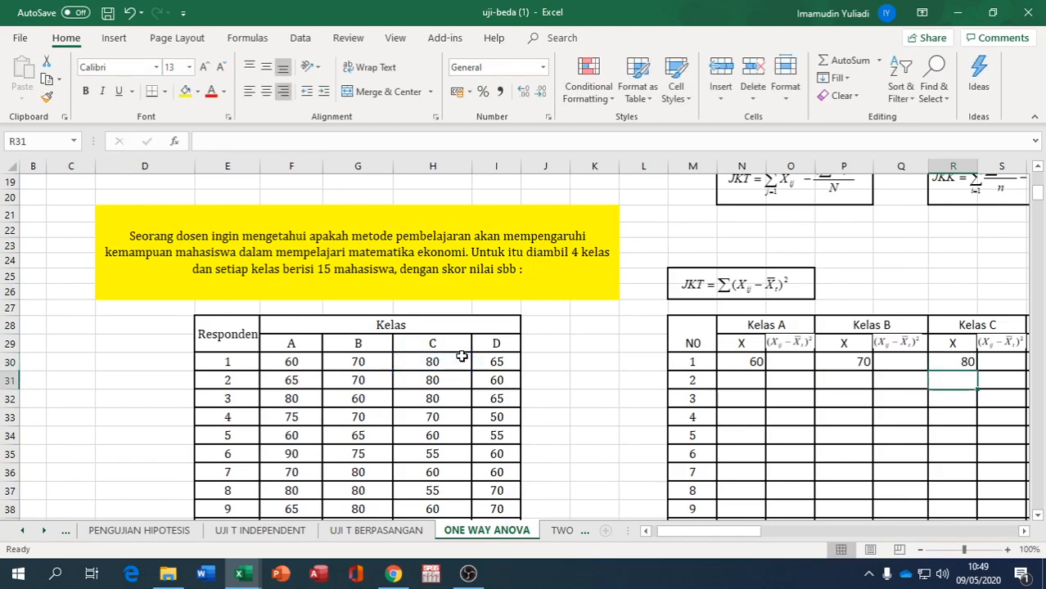
- Link the first Kelas D X value in T30 to respondent 1's class D score with =I30
click(1023, 531)
click(1015, 365)
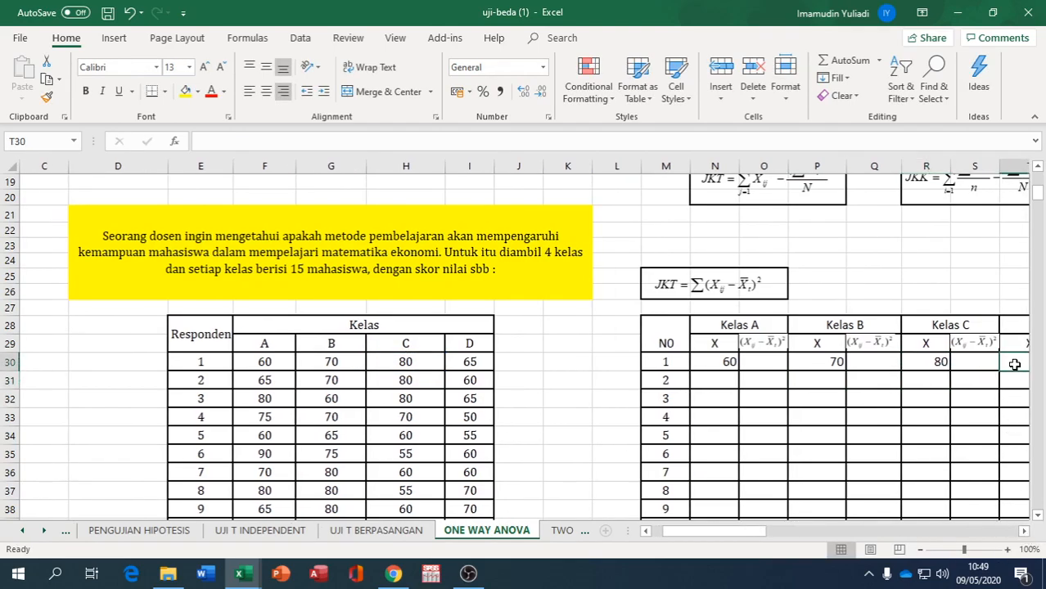
text(=)
click(413, 364)
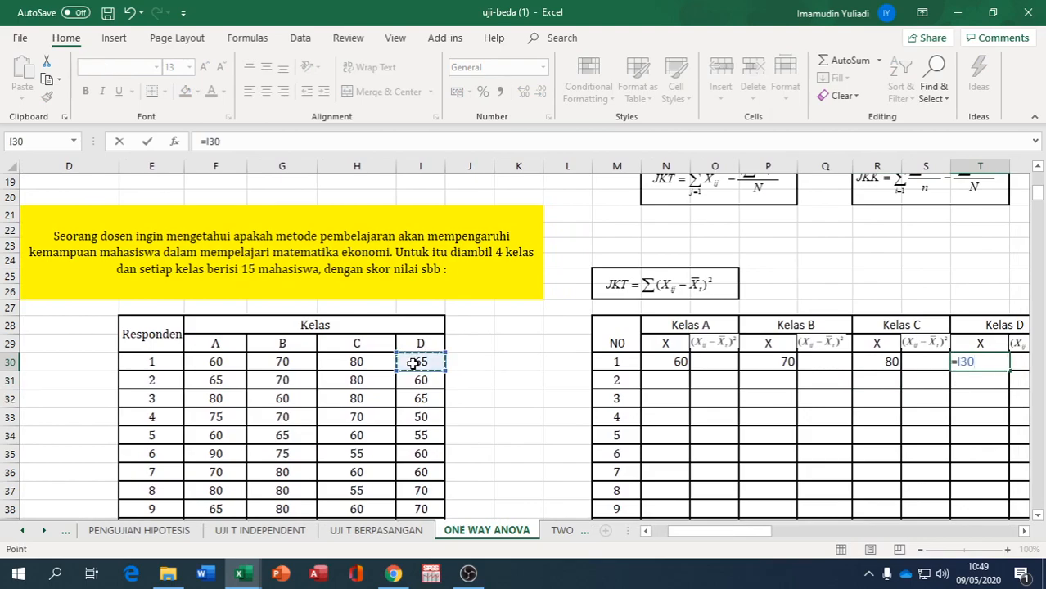
key(Return)
- Fill the row 30 formulas in N30:T30 down to row 44 for all 15 respondents
drag(680, 362, 999, 460)
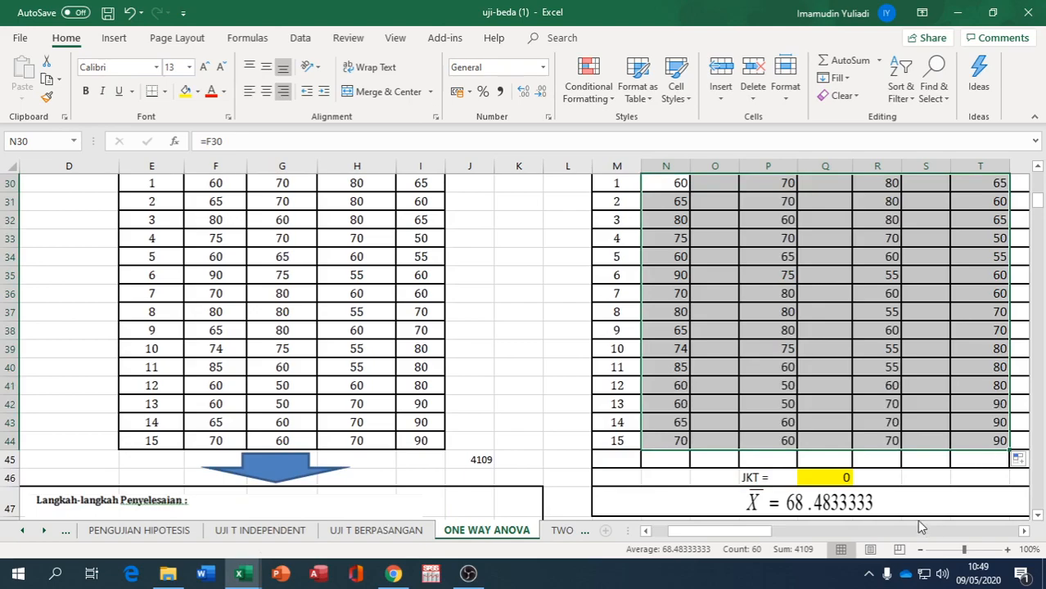
scroll(867, 500, up, 7)
scroll(836, 480, down, 6)
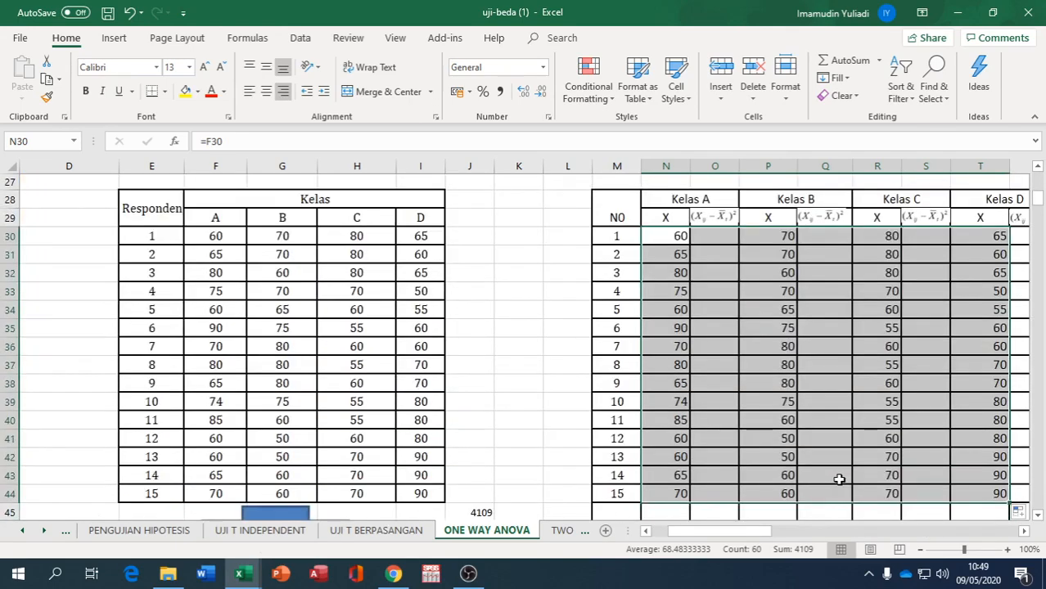
- Total the Kelas A scores in N45 with =SUM(N30:N44) and fill the sum across to U45
scroll(811, 478, down, 1)
click(649, 458)
text(=sum()
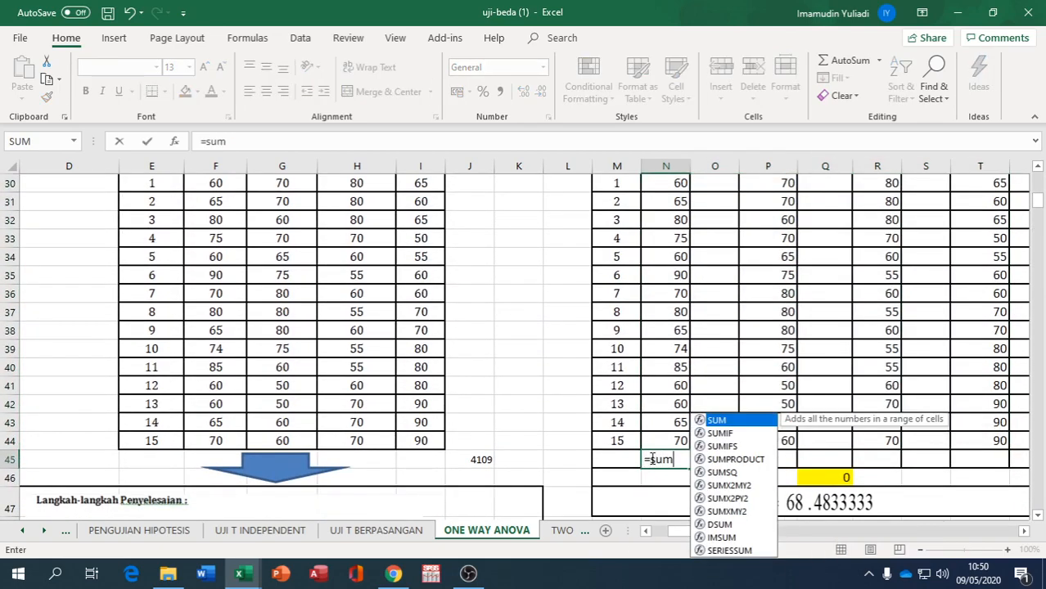
scroll(653, 459, up, 3)
drag(681, 330, 670, 481)
text())
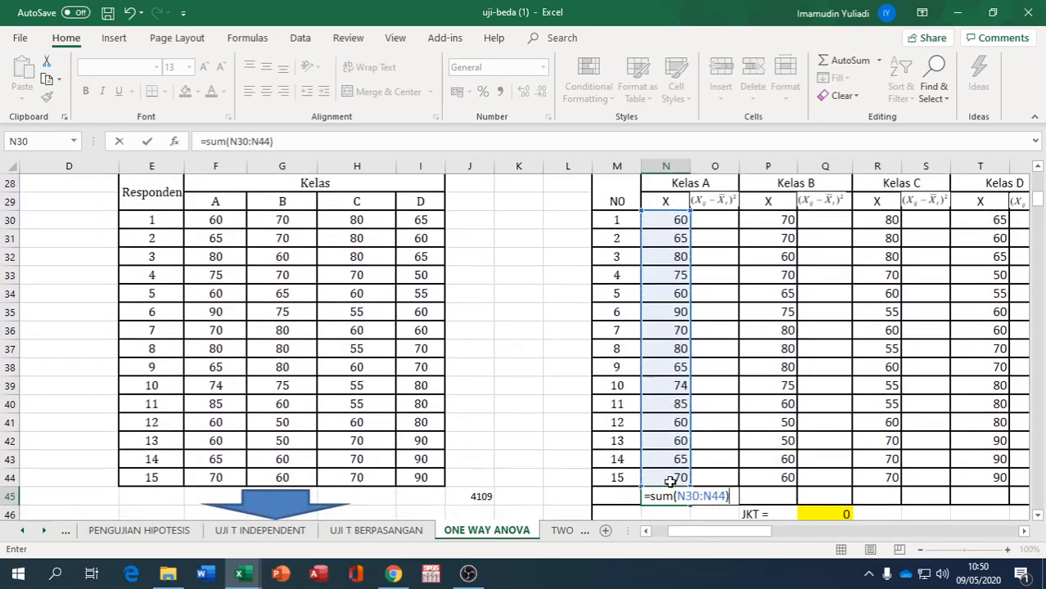
key(Return)
click(665, 477)
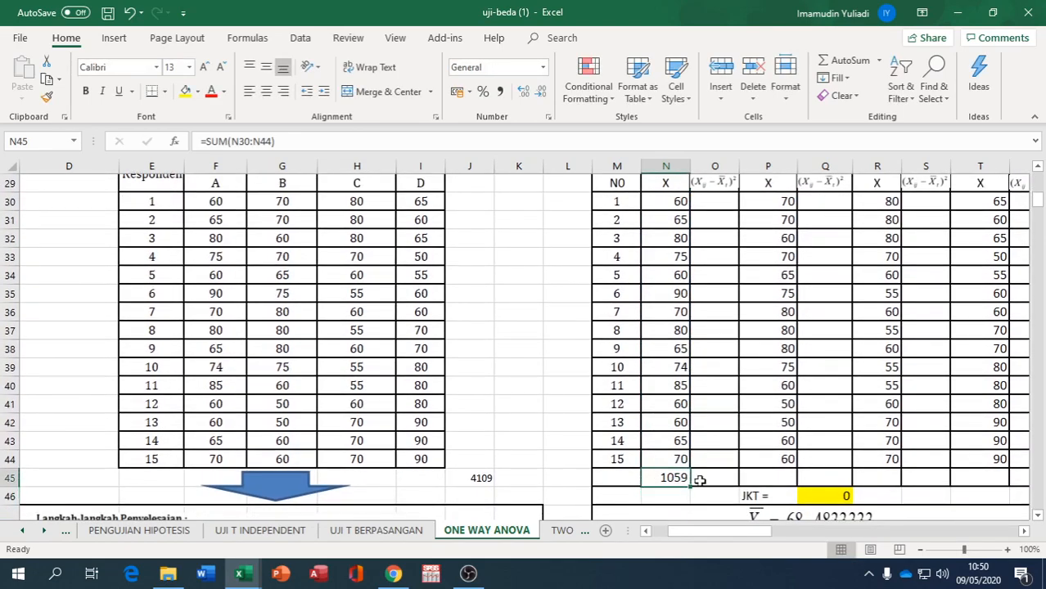
drag(690, 485, 946, 477)
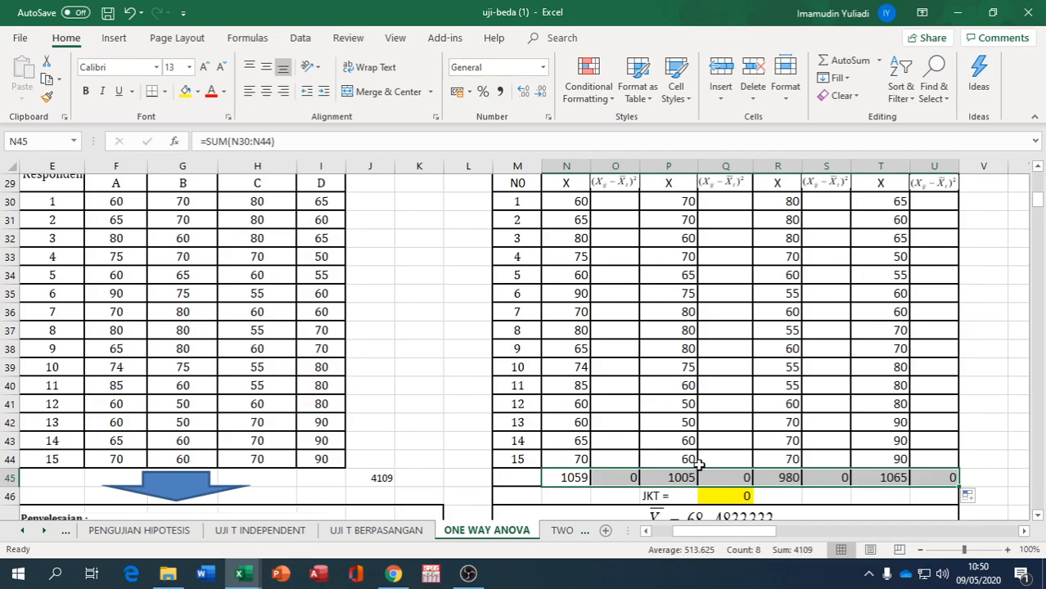
- Compute respondent 1's squared deviation from the overall mean for Kelas A in O30 with =(N30-$J$45/60)^2
scroll(696, 466, up, 1)
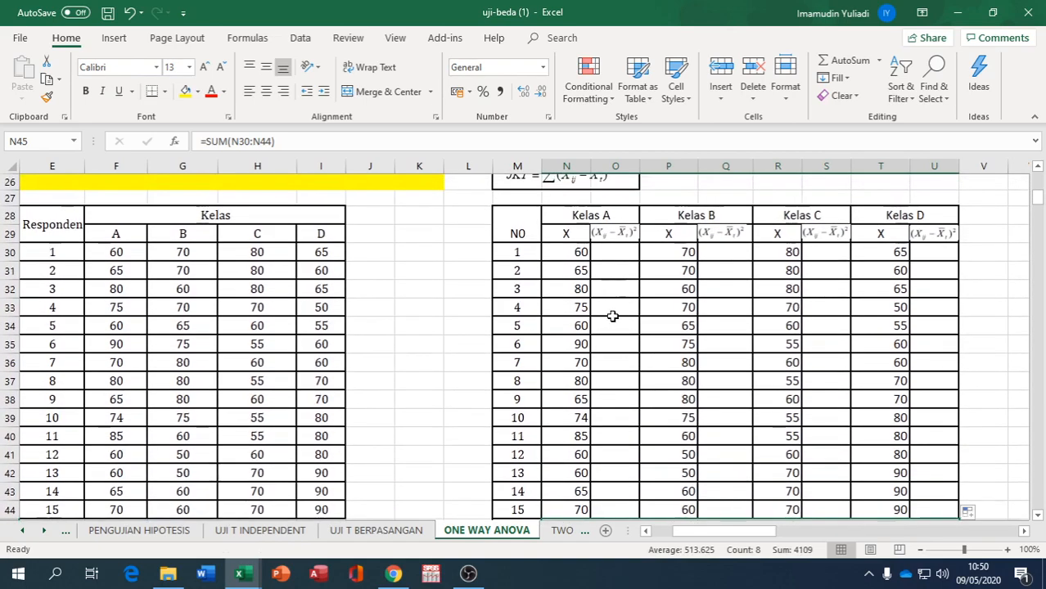
scroll(612, 316, up, 1)
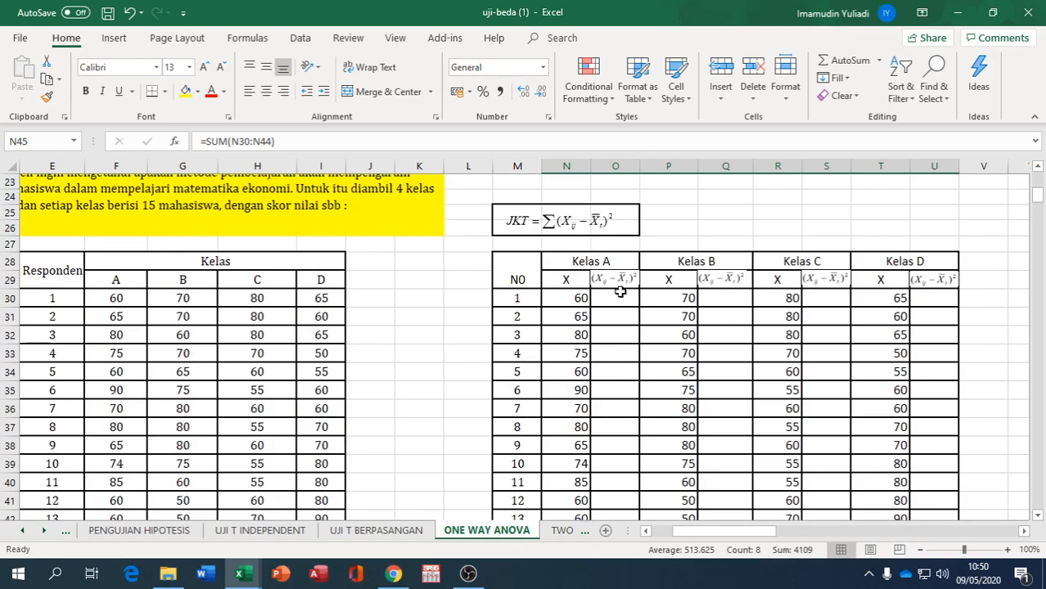
scroll(620, 295, down, 4)
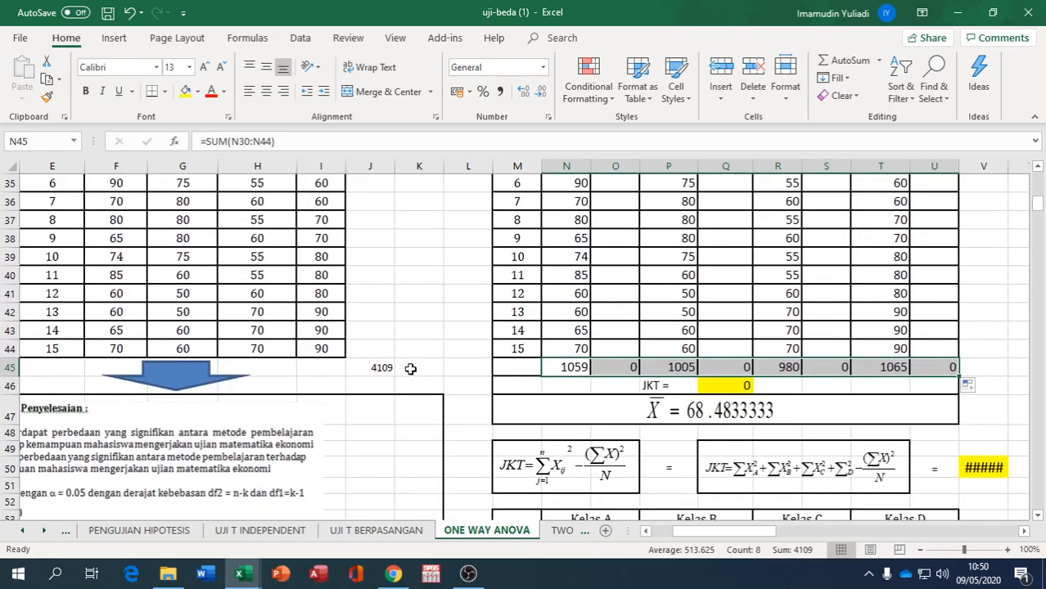
scroll(486, 382, up, 2)
click(613, 206)
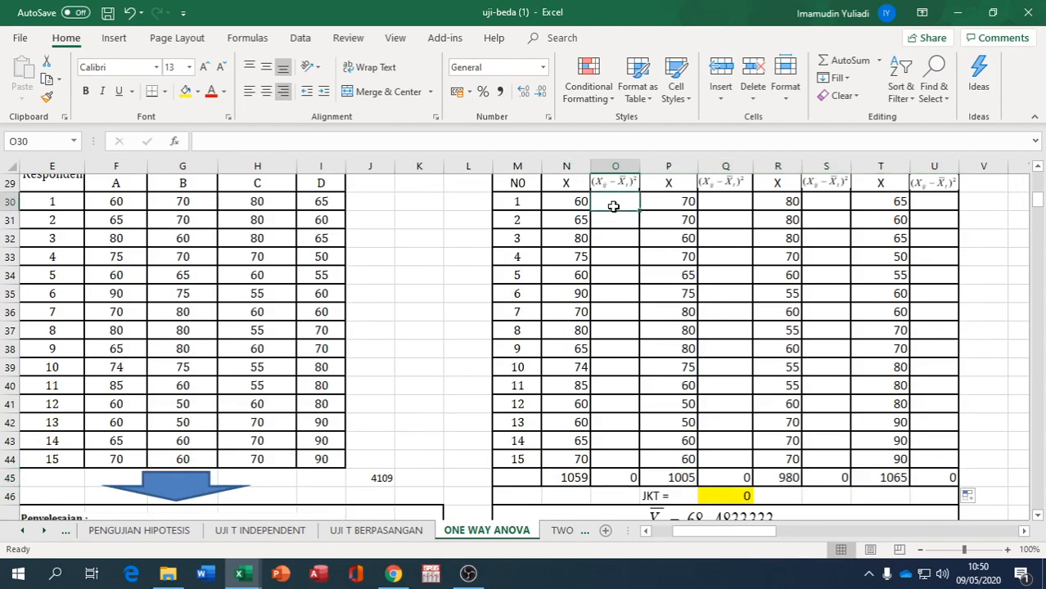
text(=)
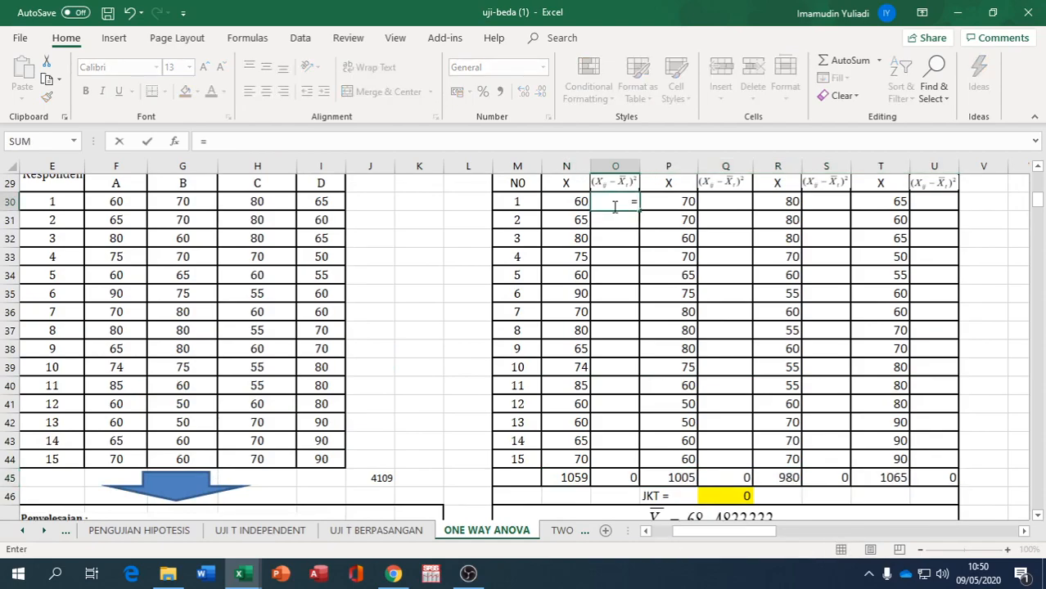
click(566, 203)
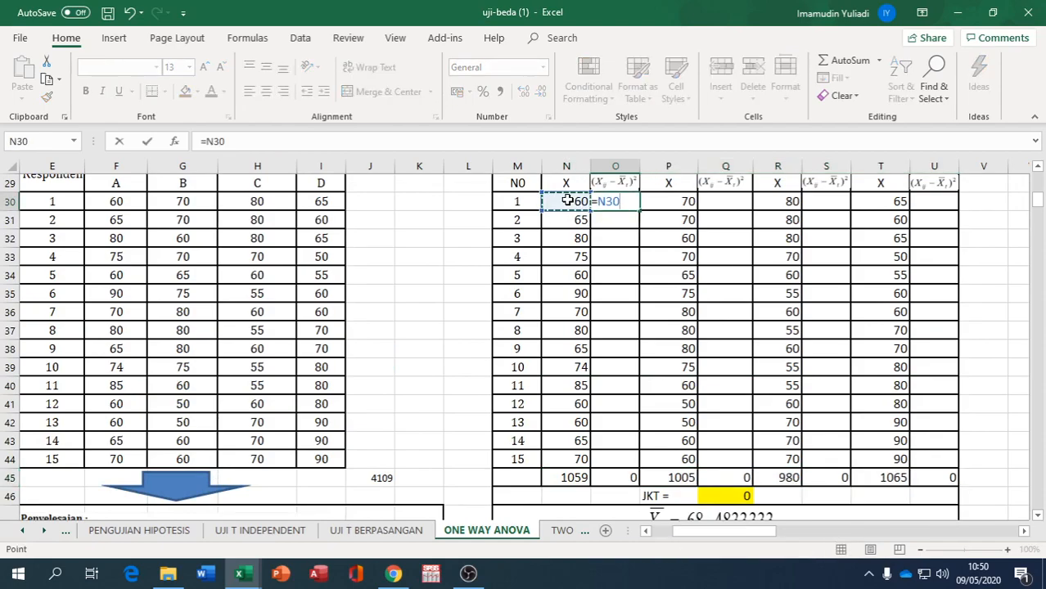
text(-)
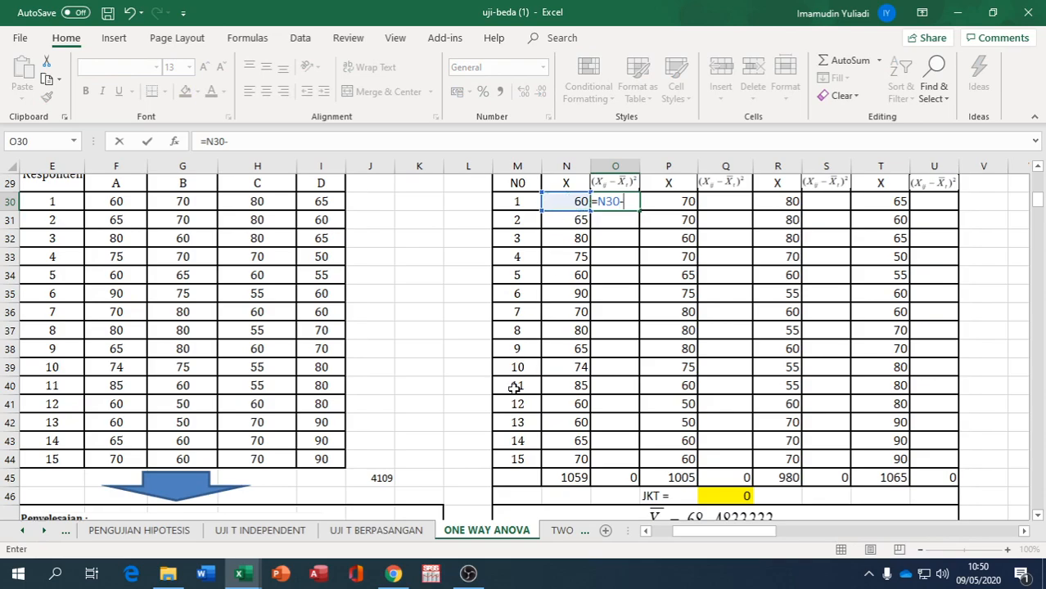
click(383, 478)
key(F4)
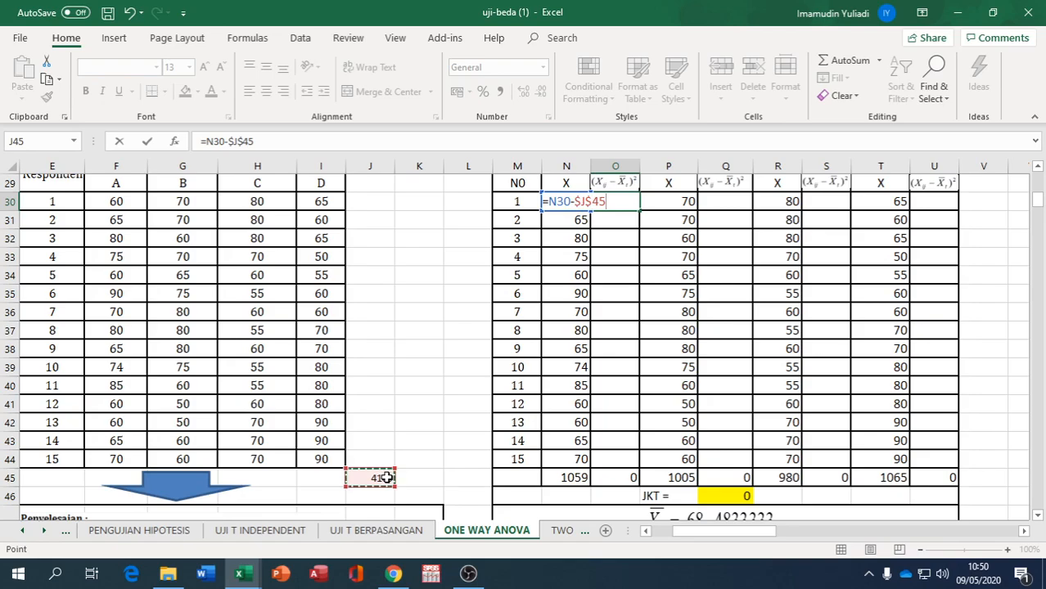
text(/)
scroll(386, 478, up, 2)
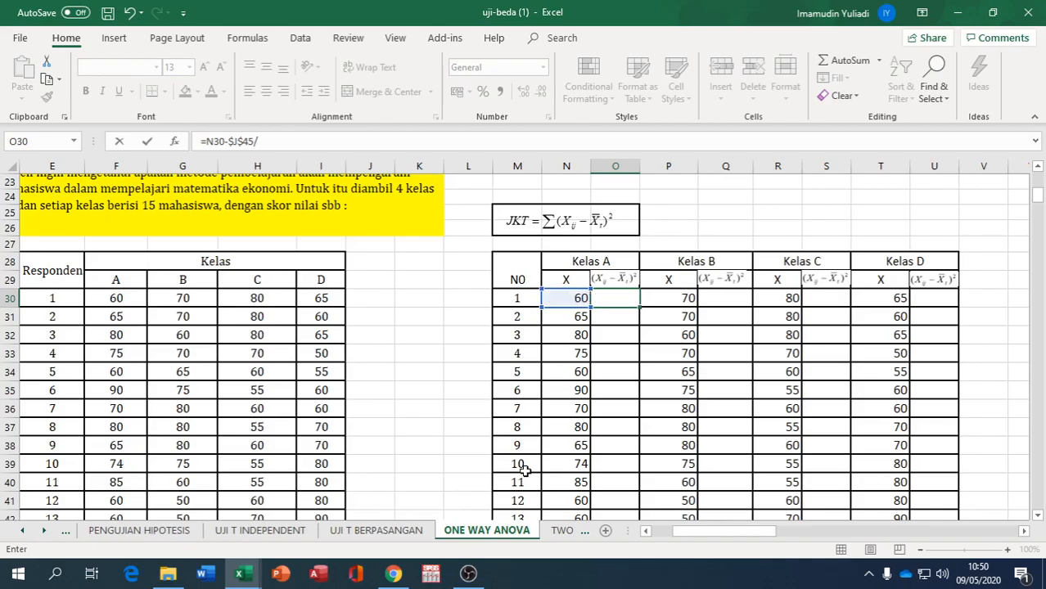
scroll(524, 471, down, 3)
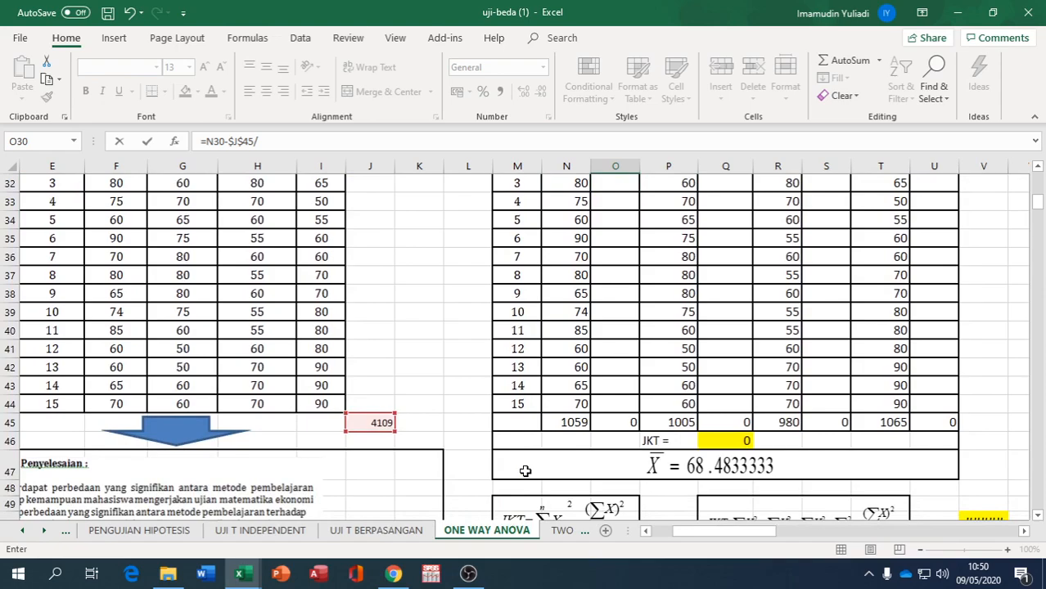
scroll(524, 471, up, 1)
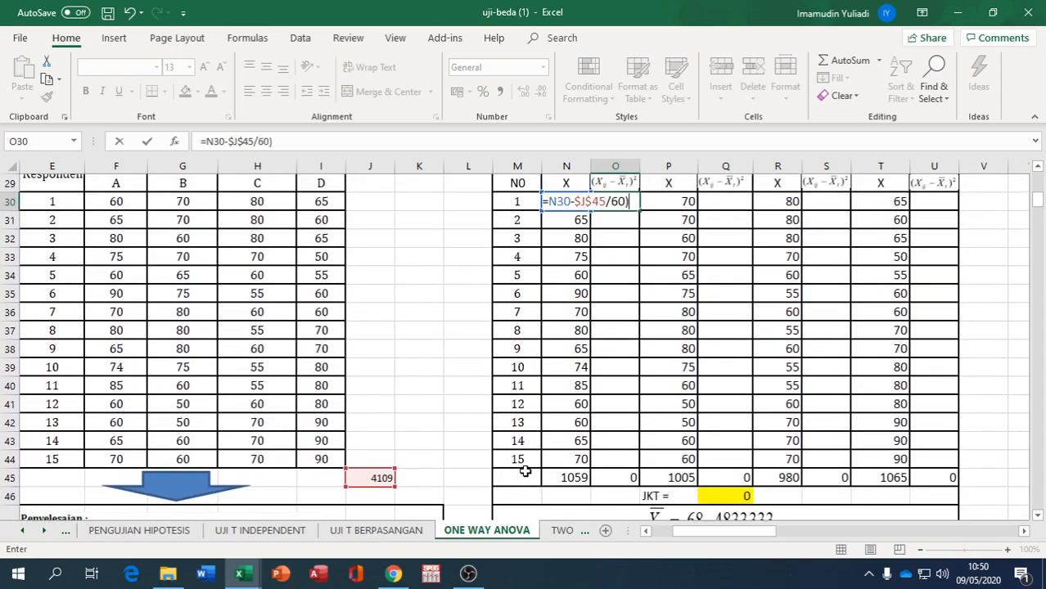
text(^2)
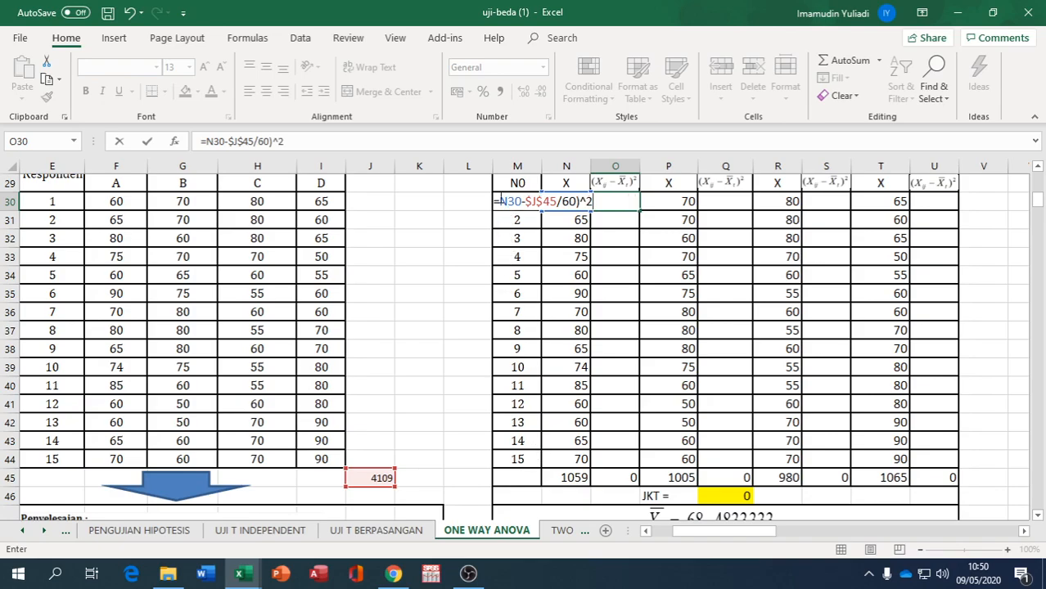
key(Return)
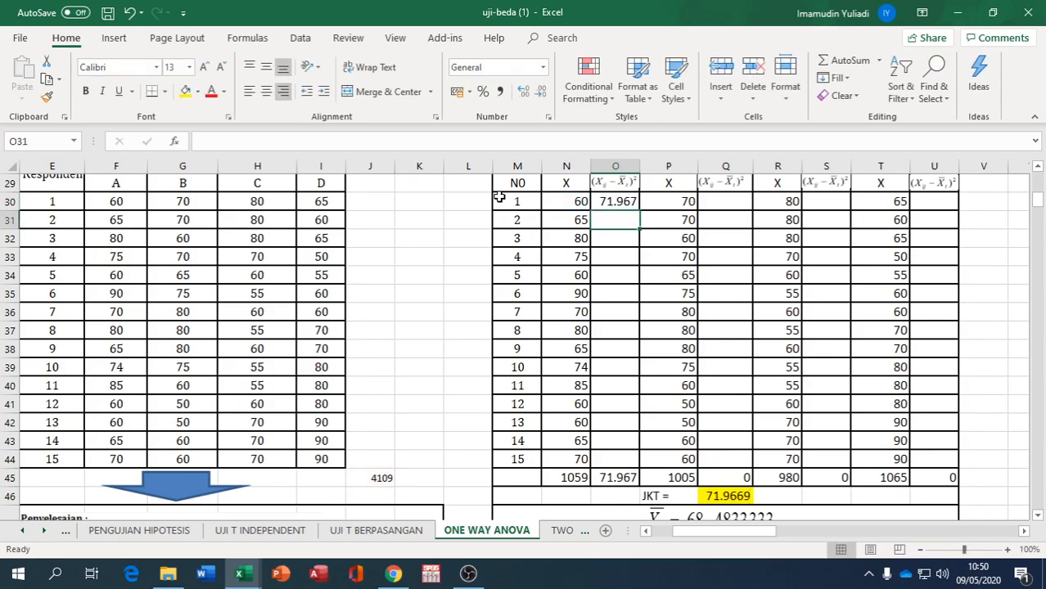
- Copy the squared deviation formula from O30 into Q30, S30 and U30 for Kelas B, C and D
click(612, 199)
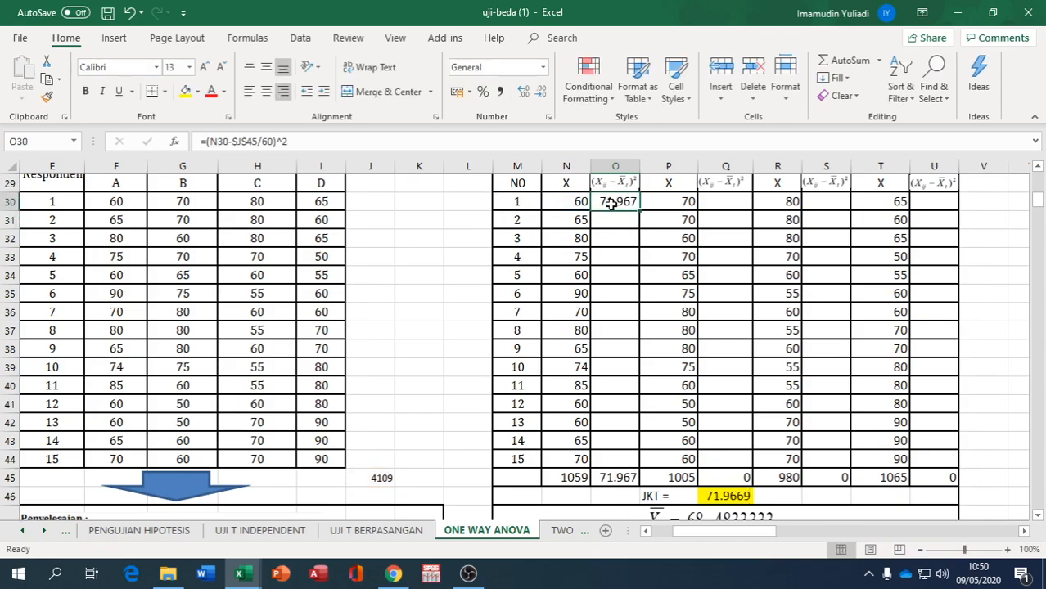
right_click(613, 201)
click(641, 234)
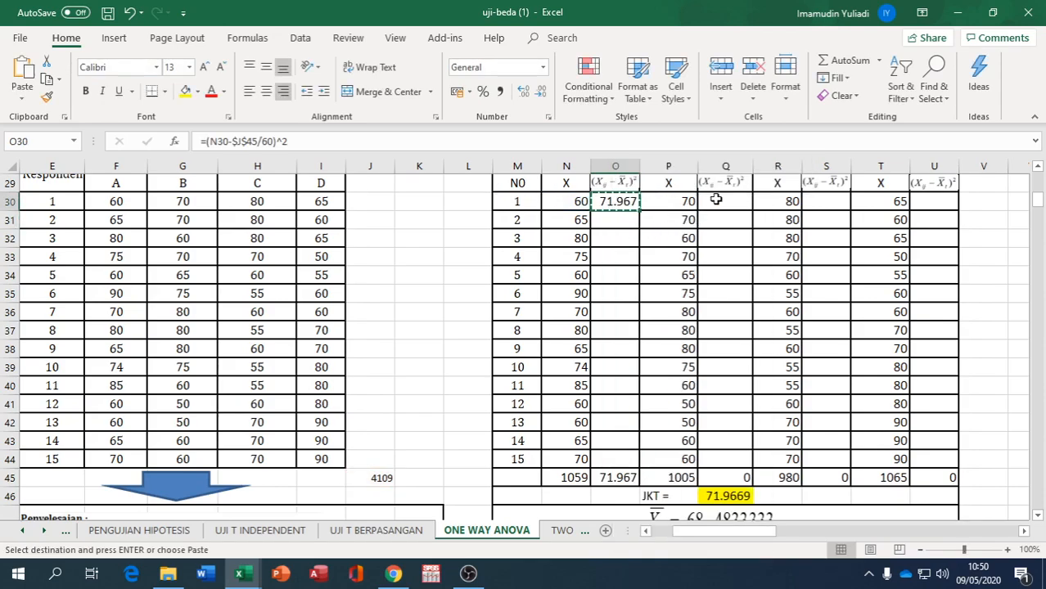
click(718, 202)
right_click(718, 201)
click(749, 266)
click(825, 202)
right_click(845, 207)
click(868, 269)
click(933, 205)
right_click(938, 209)
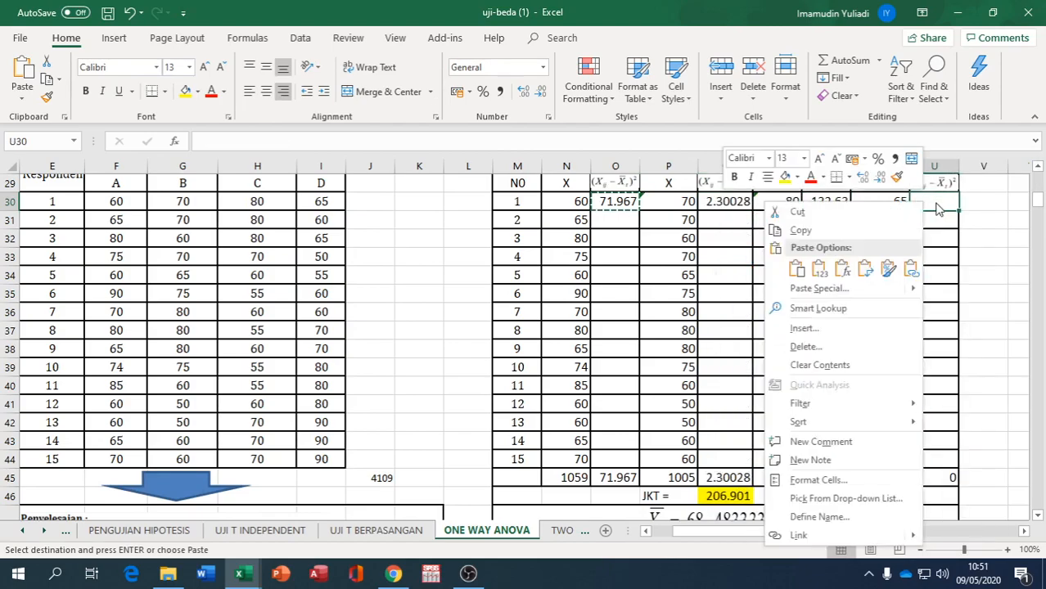
click(797, 268)
- Fill the squared deviation formulas in O30, Q30, S30 and U30 down to row 44
click(629, 201)
drag(640, 210, 625, 463)
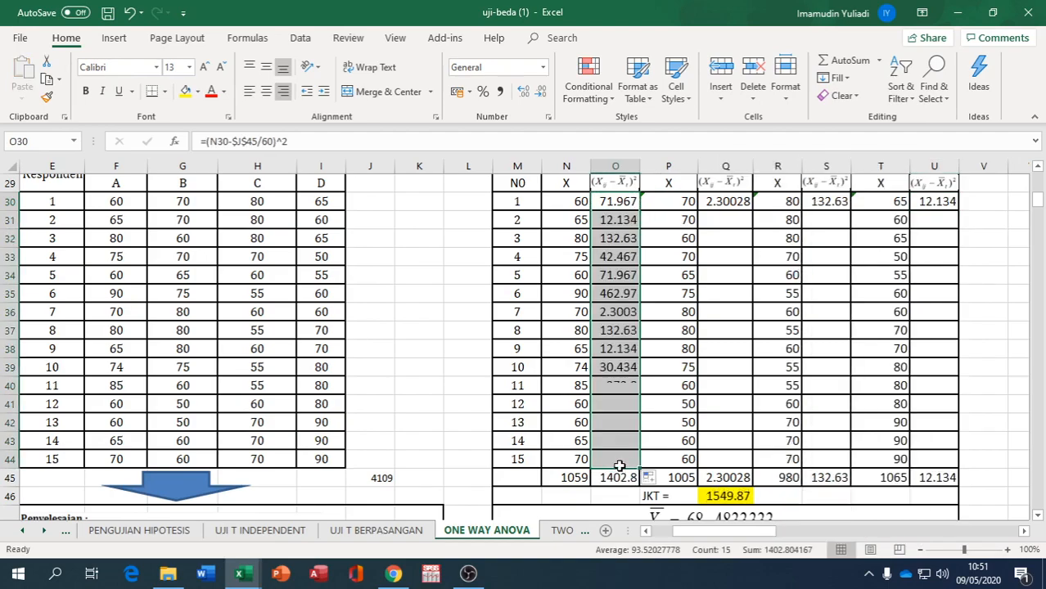
click(724, 202)
drag(752, 210, 748, 474)
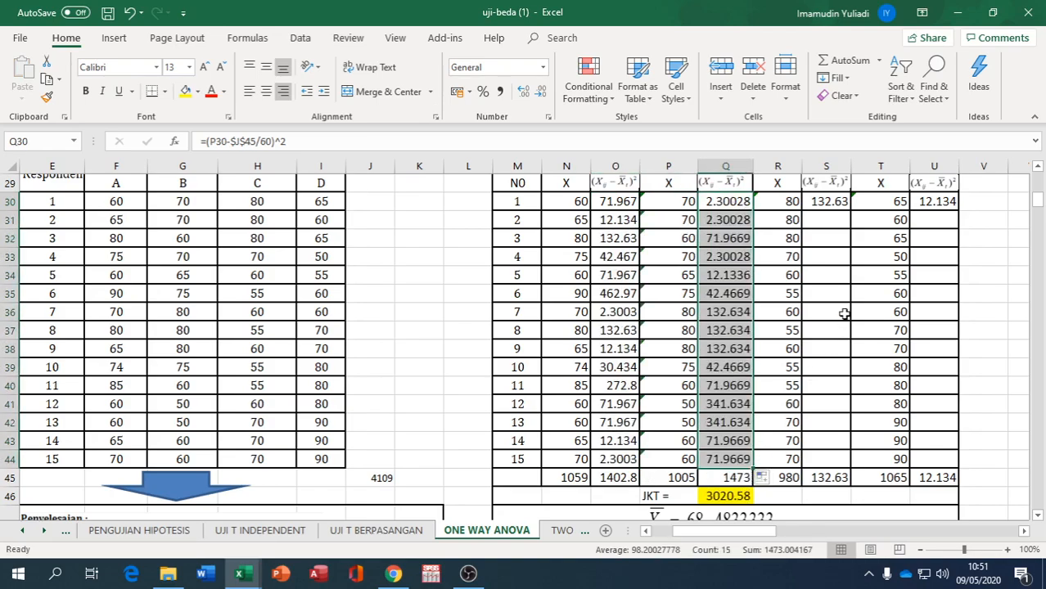
click(828, 201)
drag(851, 210, 851, 465)
click(938, 203)
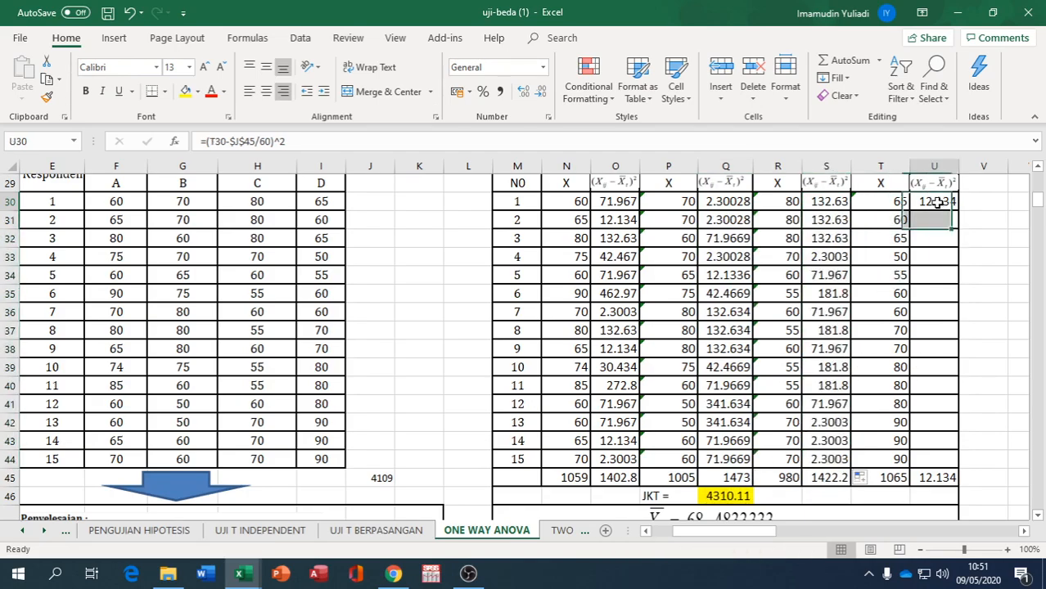
drag(960, 211, 945, 464)
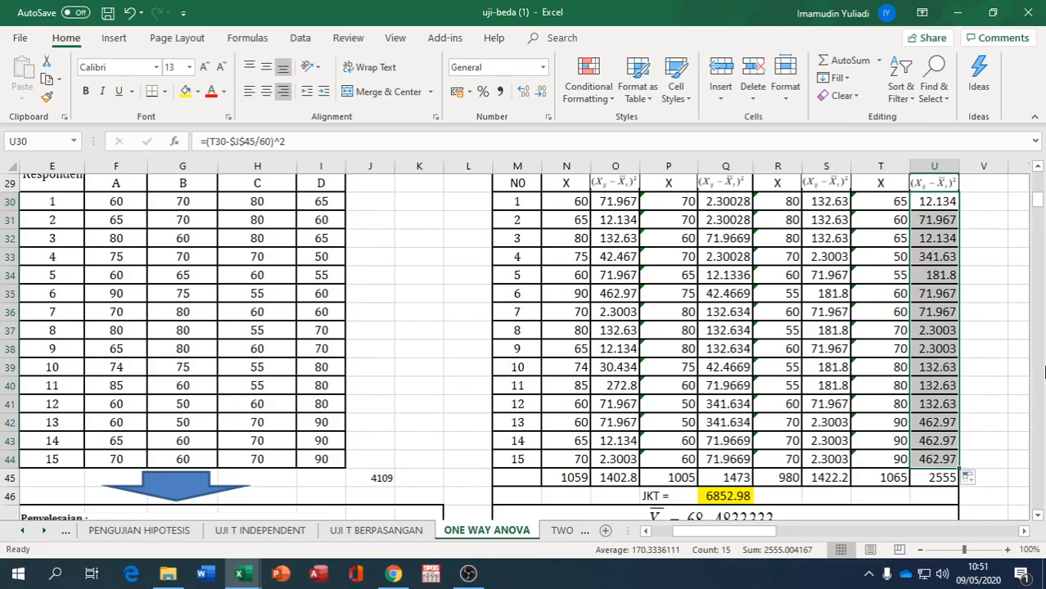
- Examine the JKT total's formula in Q46 against the JKT definitions, and the empty squared-score table and JKK formula below it
scroll(1044, 371, up, 3)
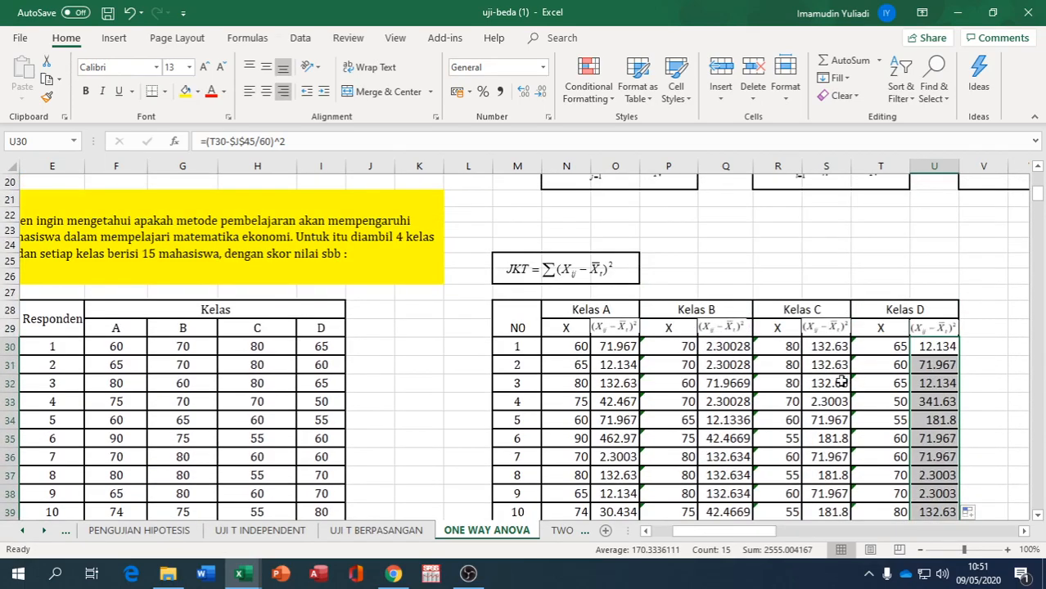
scroll(654, 316, down, 5)
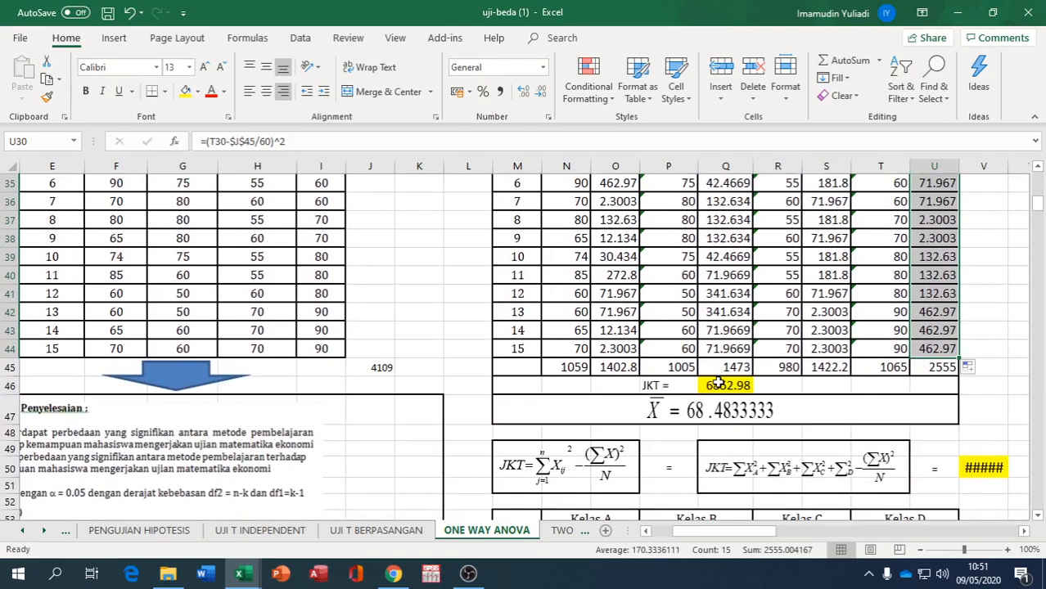
click(718, 385)
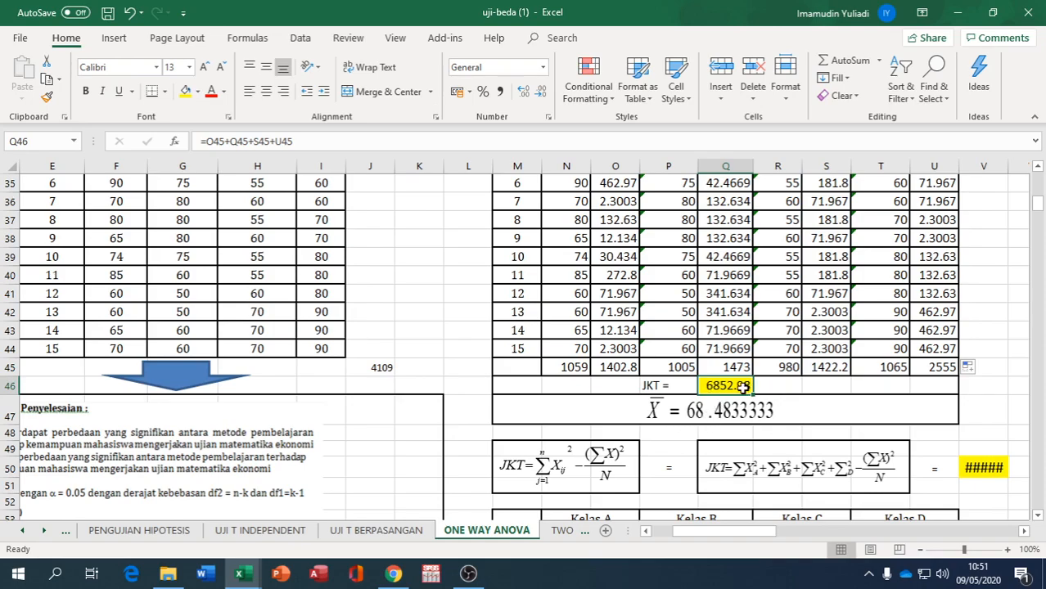
scroll(728, 399, up, 9)
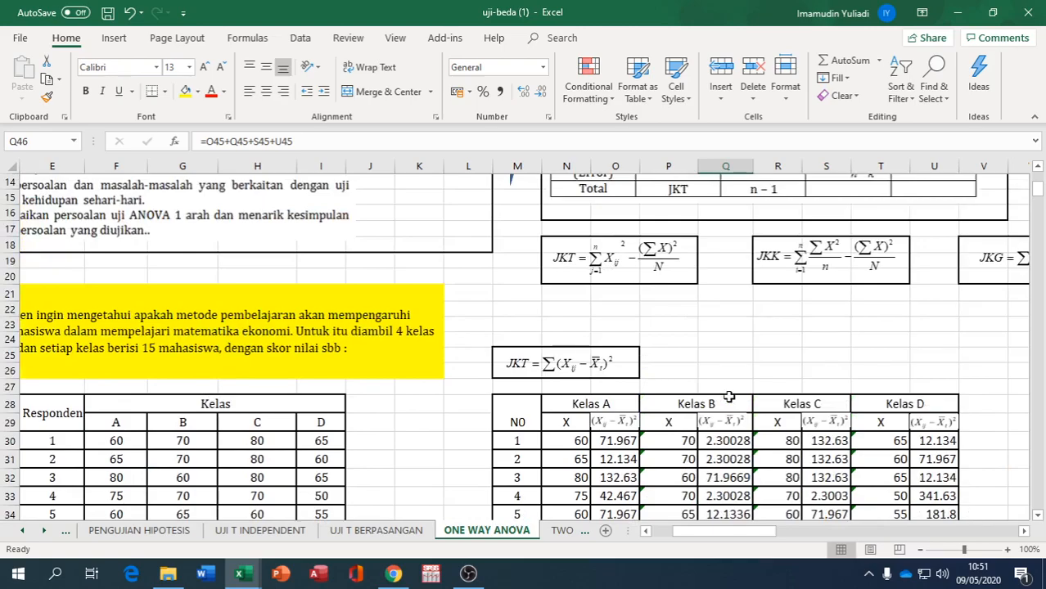
scroll(647, 366, down, 8)
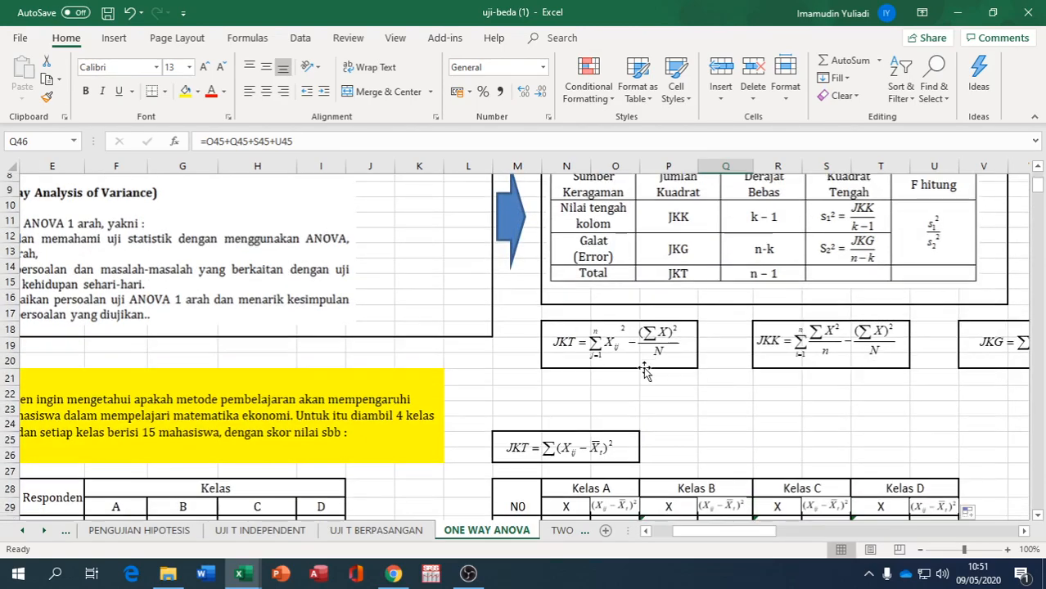
scroll(645, 368, down, 1)
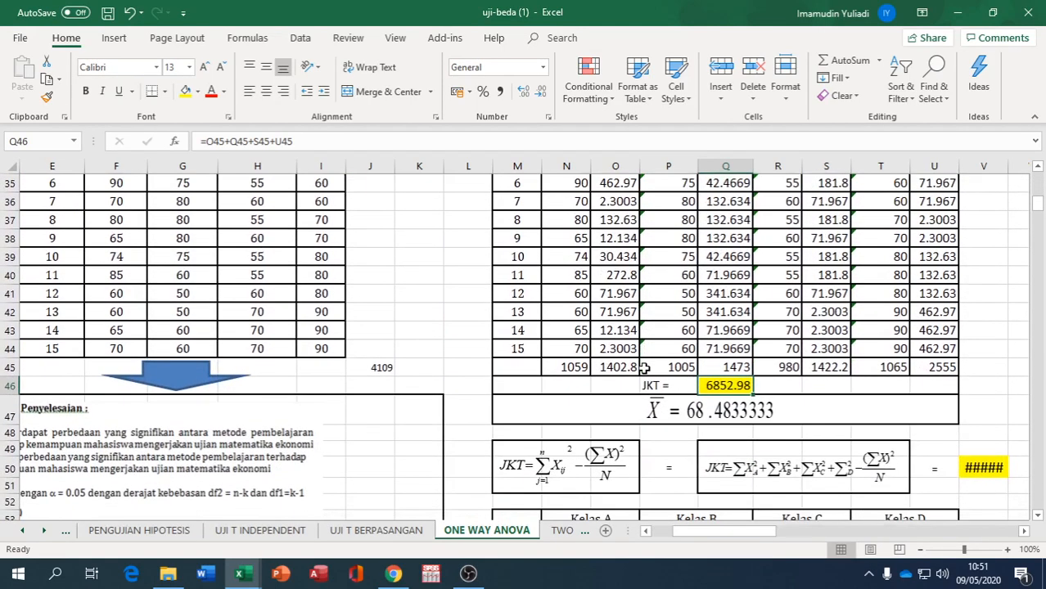
scroll(644, 367, down, 6)
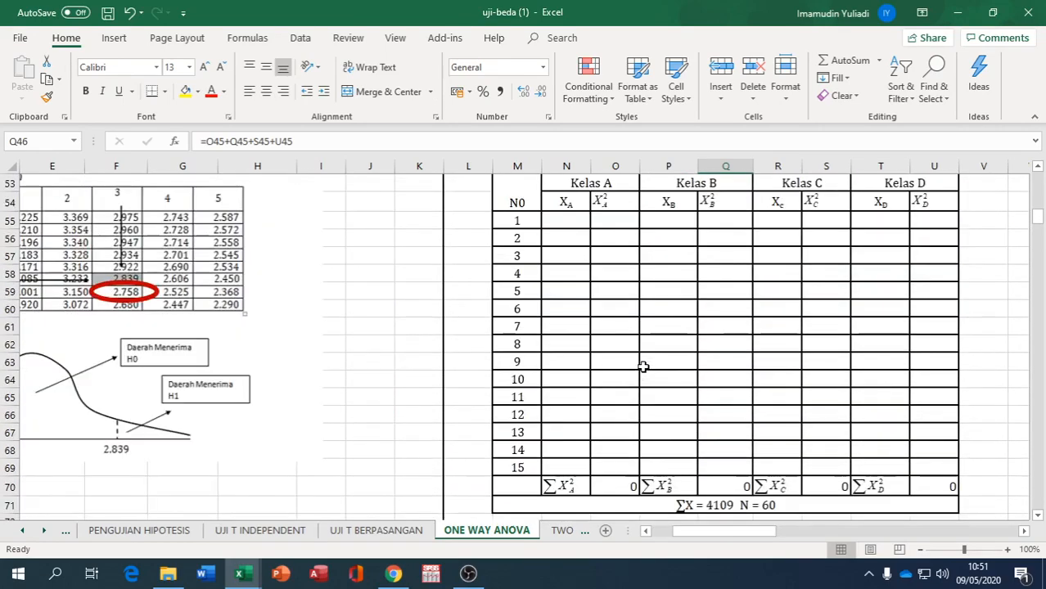
scroll(644, 367, down, 2)
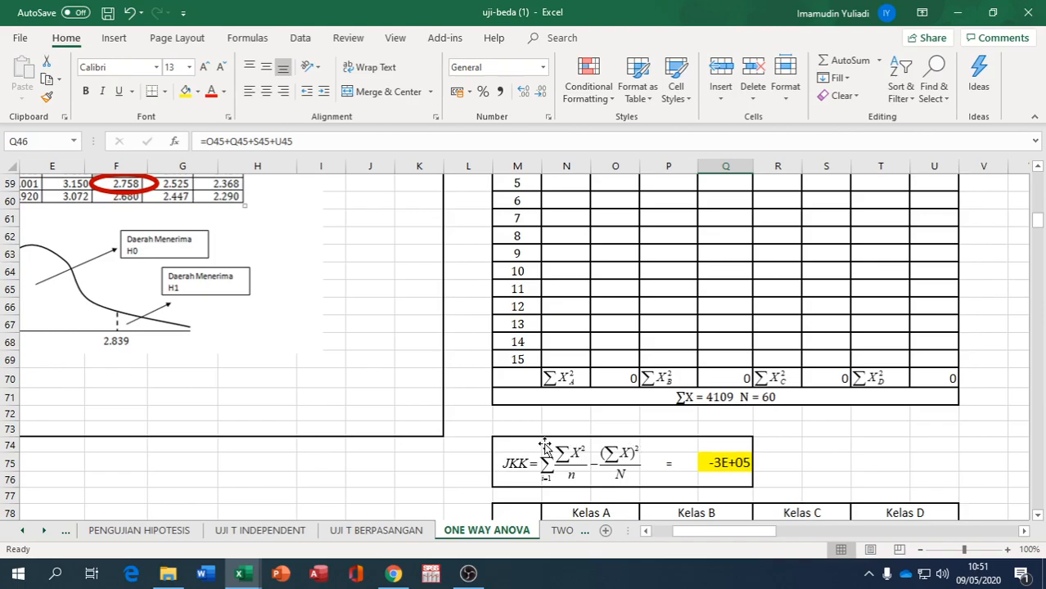
scroll(544, 442, up, 4)
scroll(544, 442, up, 2)
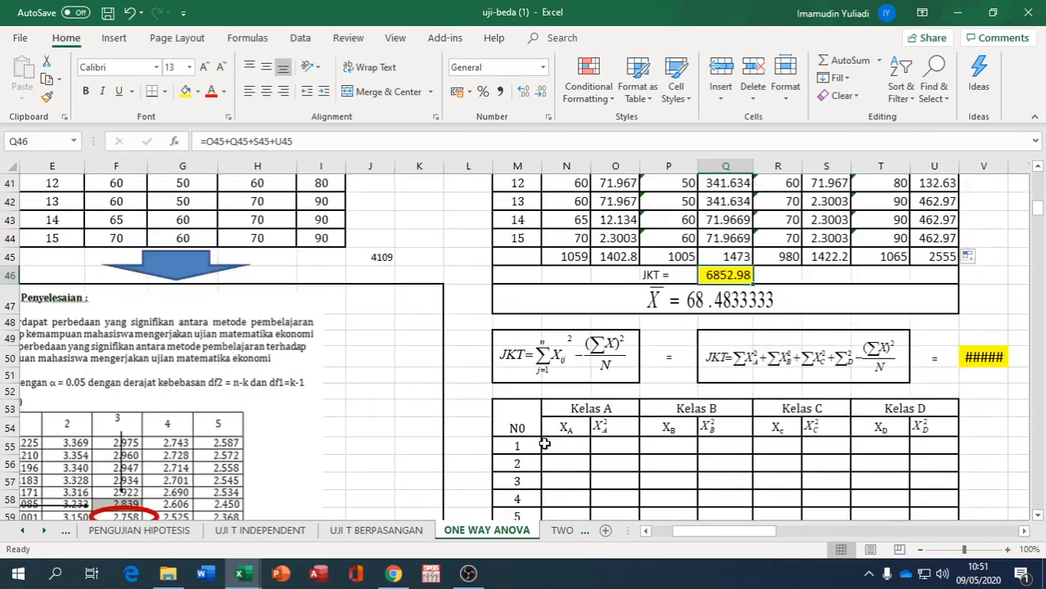
scroll(544, 443, up, 3)
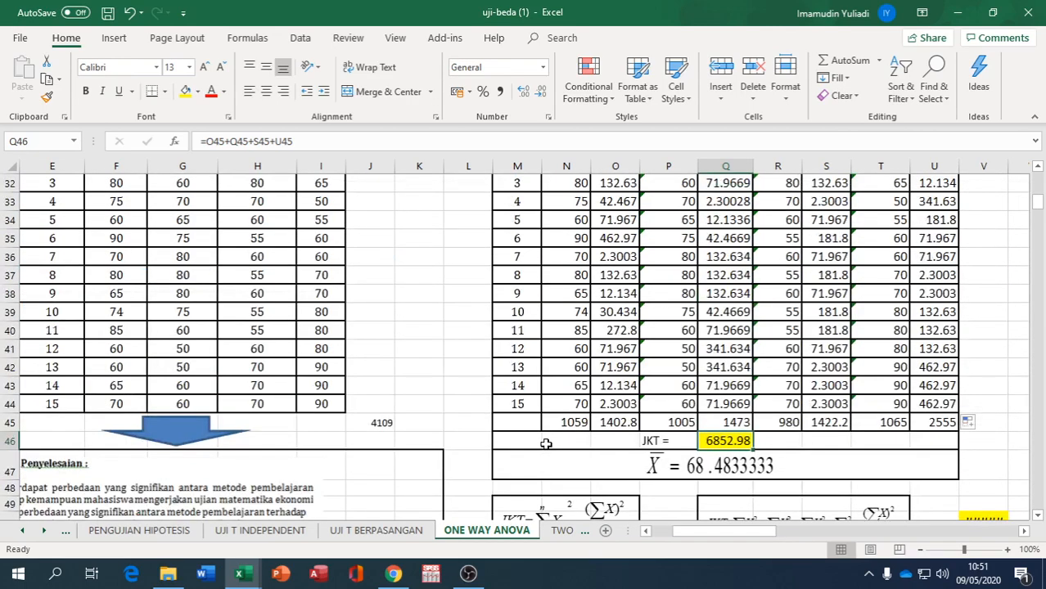
scroll(545, 446, down, 4)
scroll(547, 446, up, 4)
scroll(547, 446, down, 3)
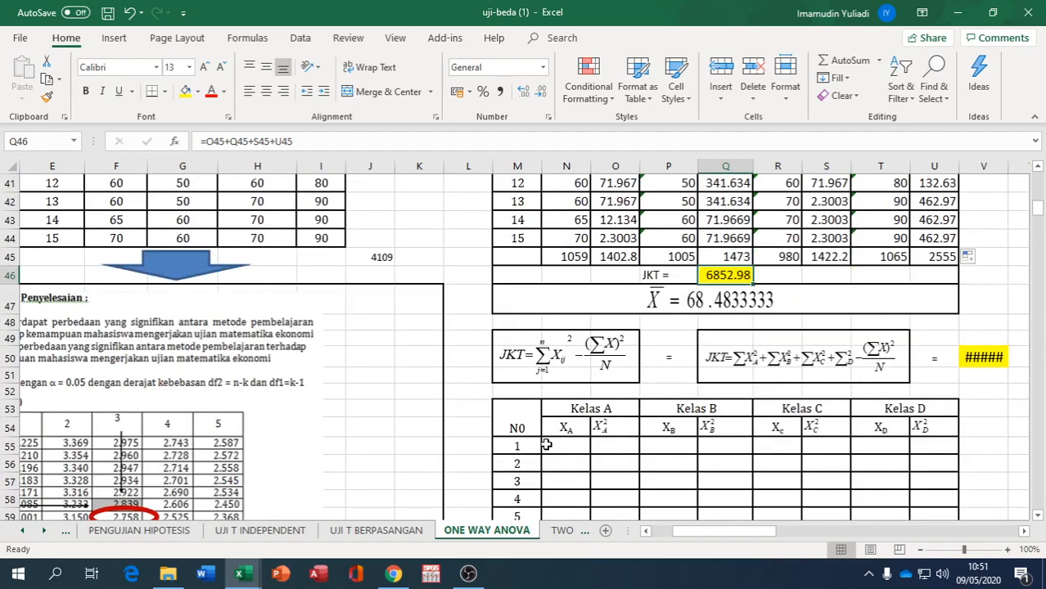
- In the squared-score table's row 1, link N55 to Kelas A's score with =F30 and P55 to Kelas B's with =G30
click(547, 444)
text(=)
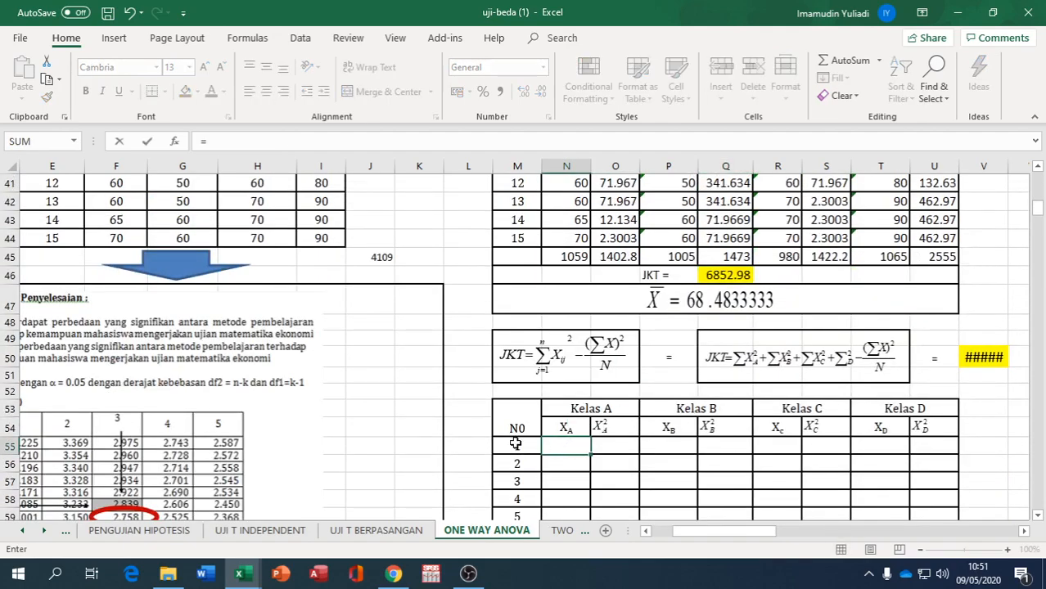
scroll(515, 443, up, 7)
click(135, 346)
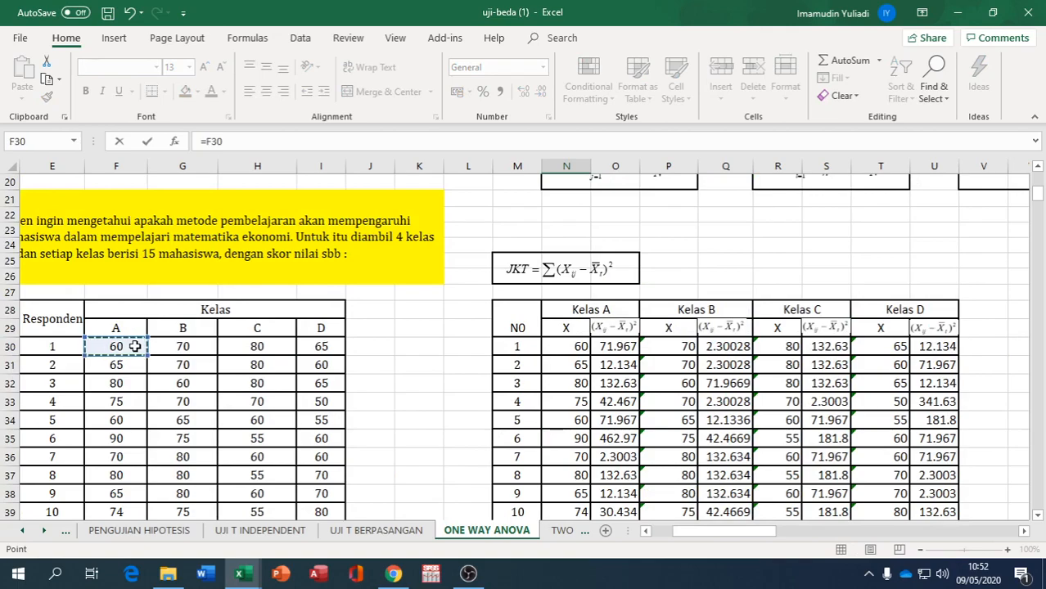
key(Return)
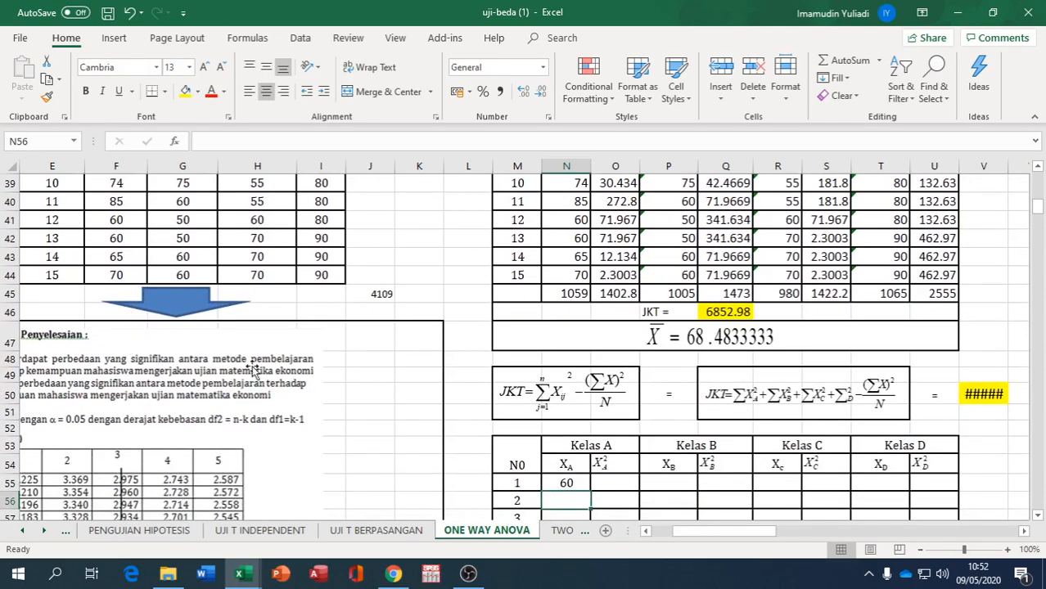
click(665, 485)
text(=)
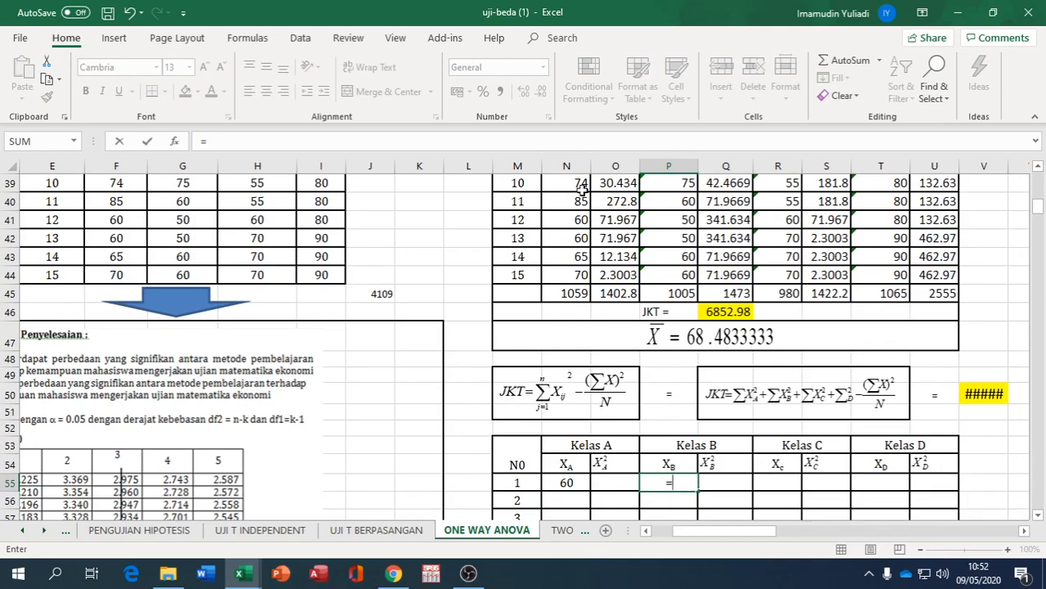
scroll(240, 278, up, 4)
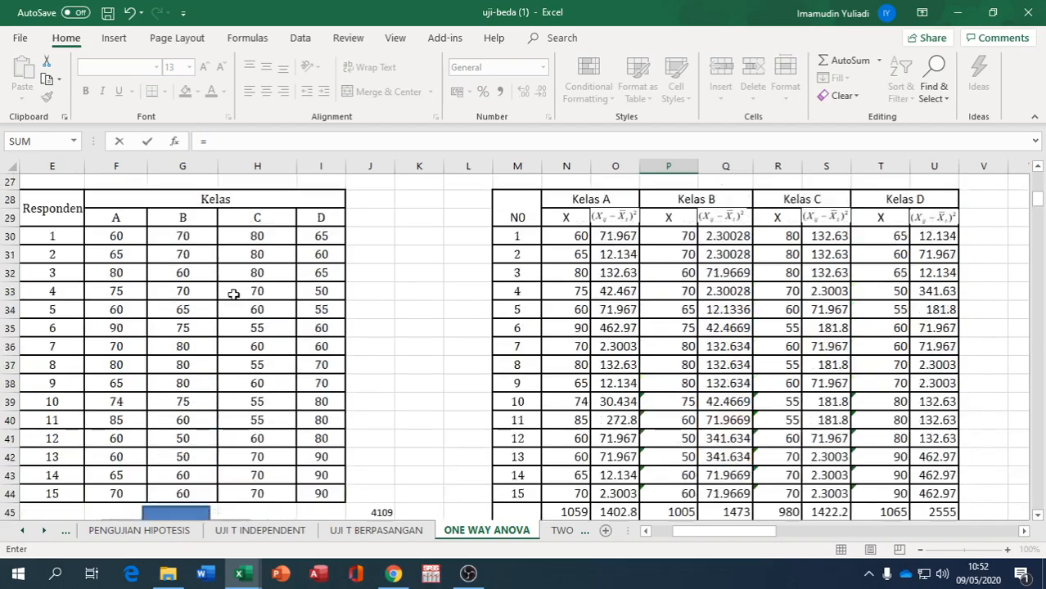
click(189, 236)
key(Return)
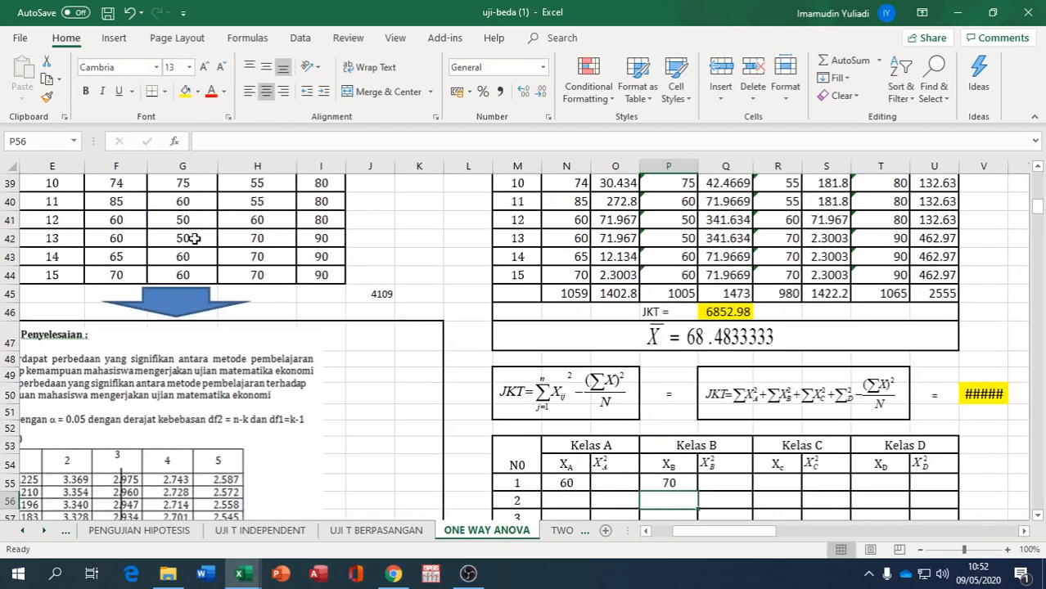
- Link R55 to respondent 1's Kelas C score with =H30
click(781, 482)
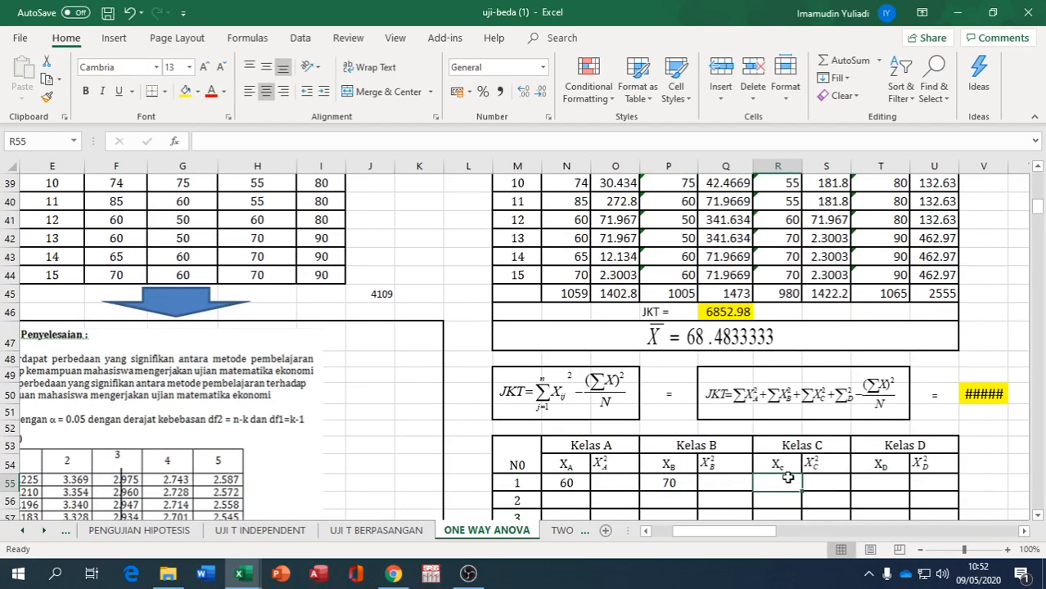
text(=)
scroll(370, 538, up, 5)
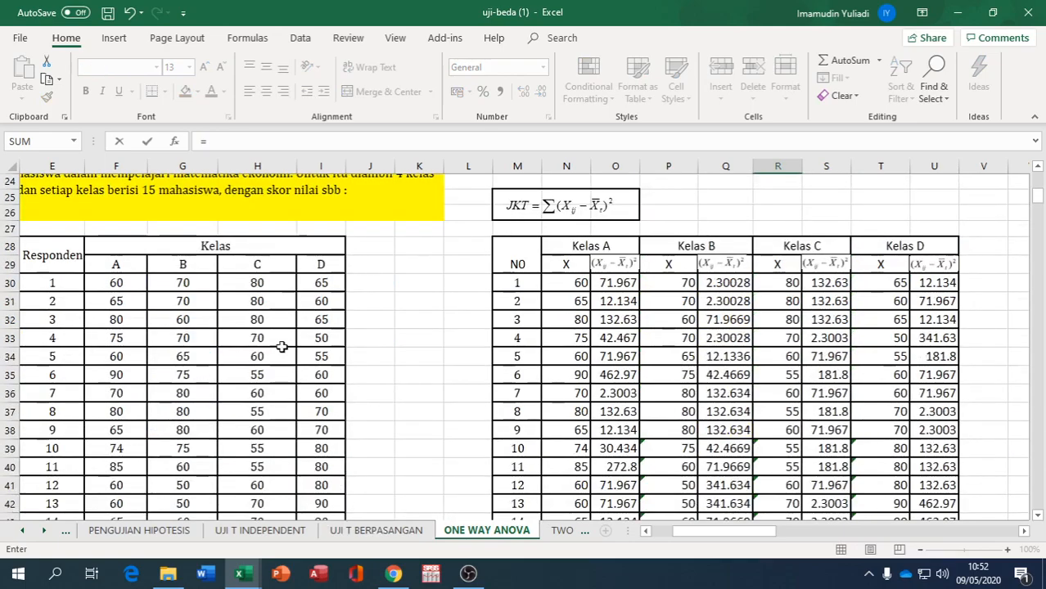
click(259, 283)
key(Return)
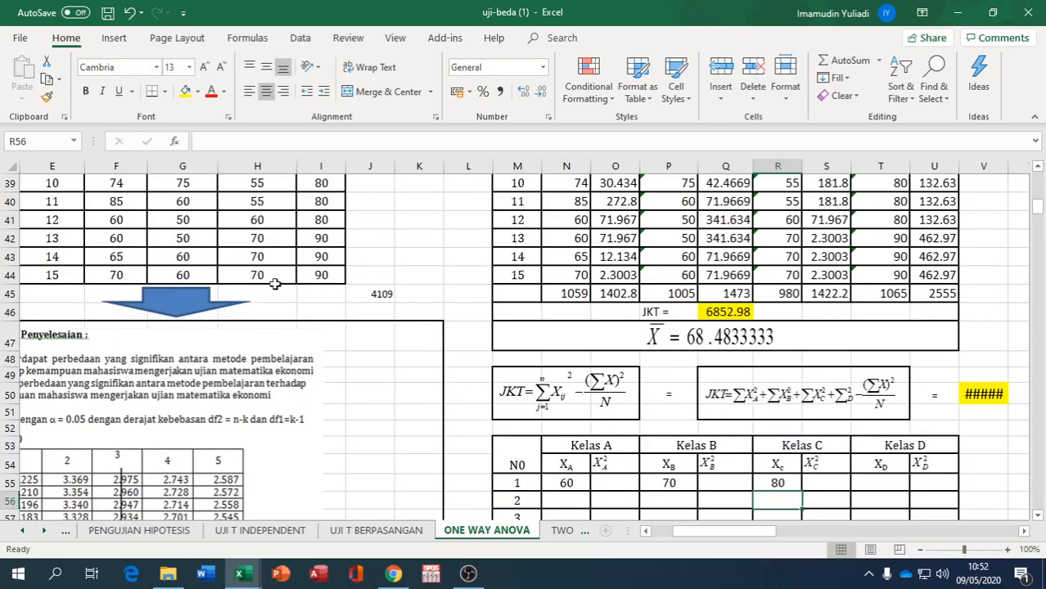
- Link T55 to respondent 1's Kelas D score with =I30 and fill the row 55 score links in N:T down to row 69
click(880, 483)
text(=)
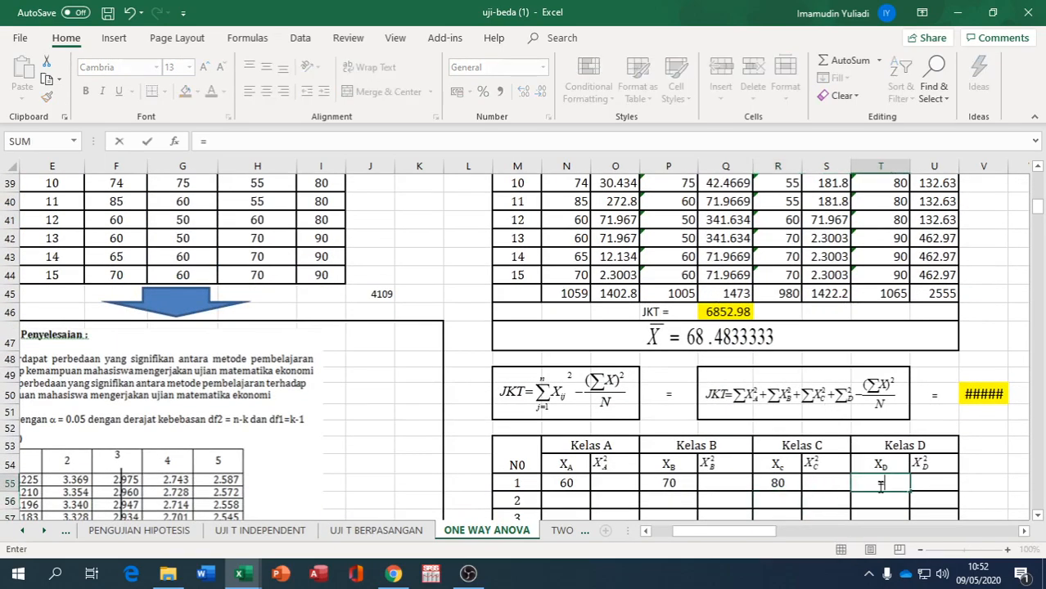
scroll(880, 487, up, 4)
click(341, 236)
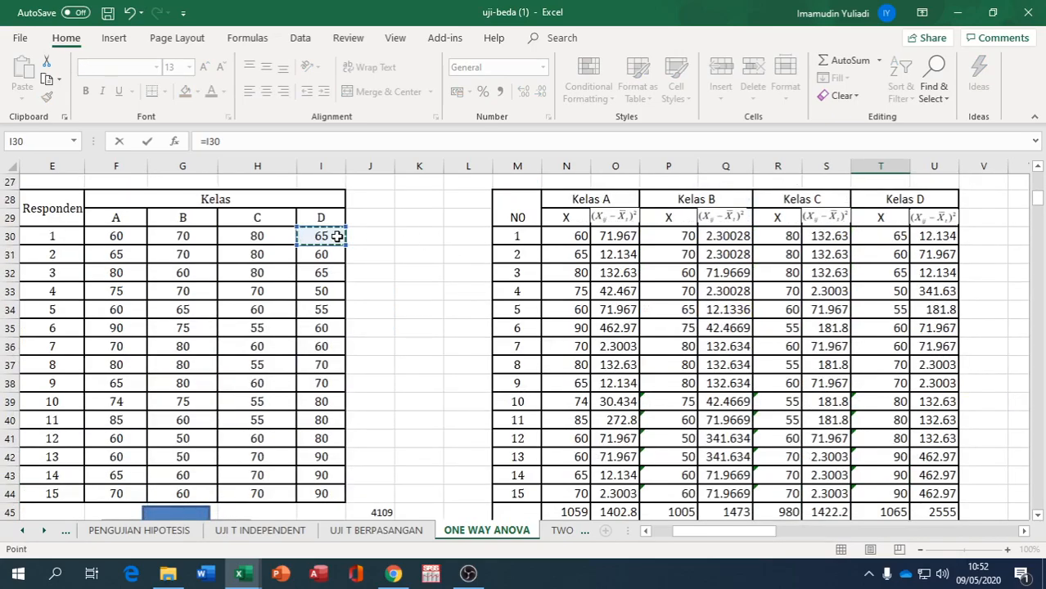
key(Return)
scroll(365, 236, down, 2)
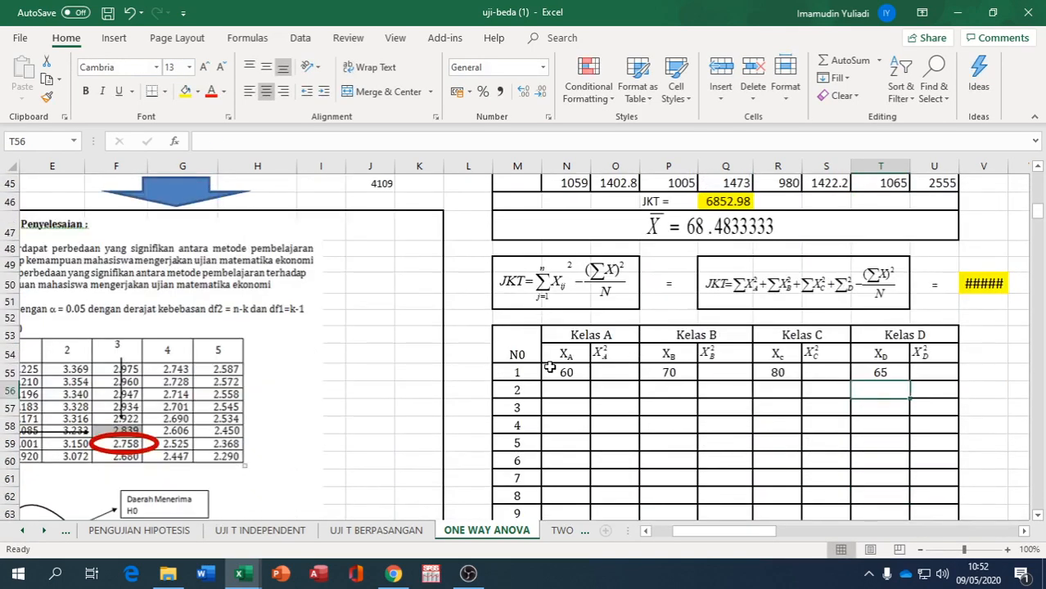
drag(555, 370, 908, 461)
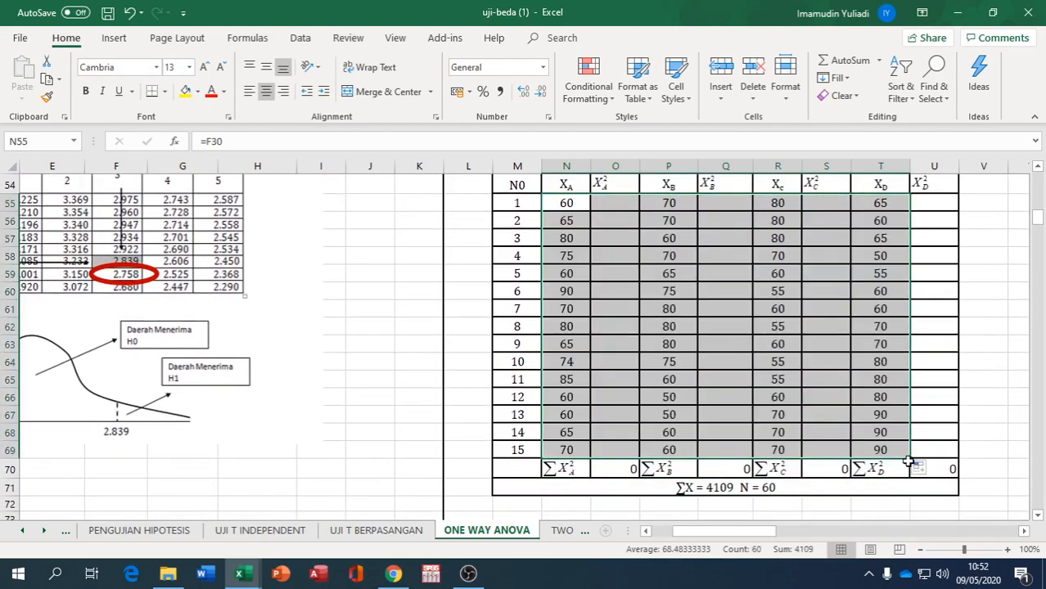
- Square respondent 1's Kelas A score in O55 with =N55^2
scroll(909, 463, up, 3)
click(622, 374)
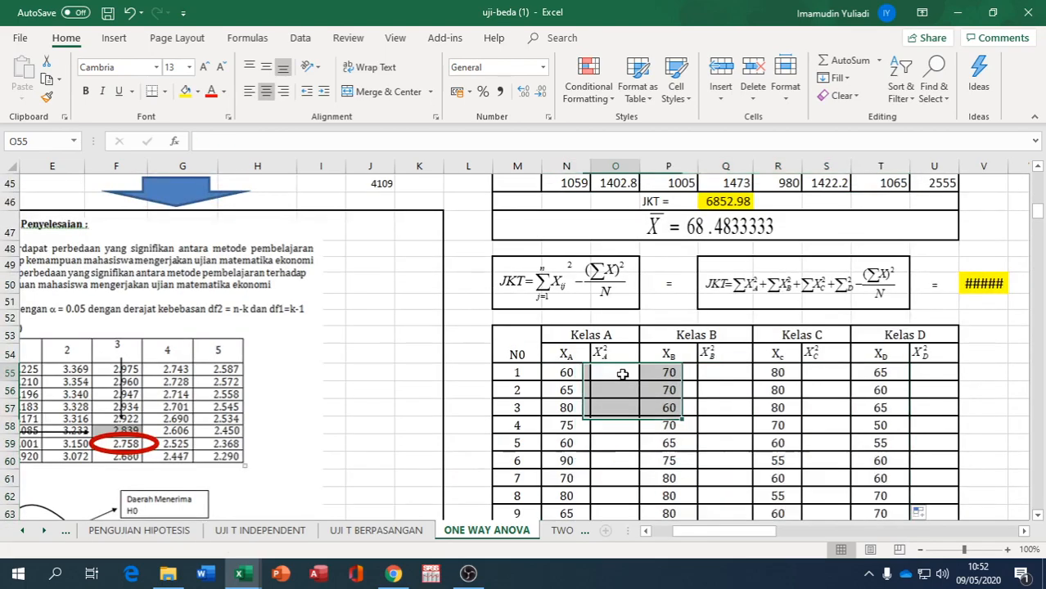
text(=)
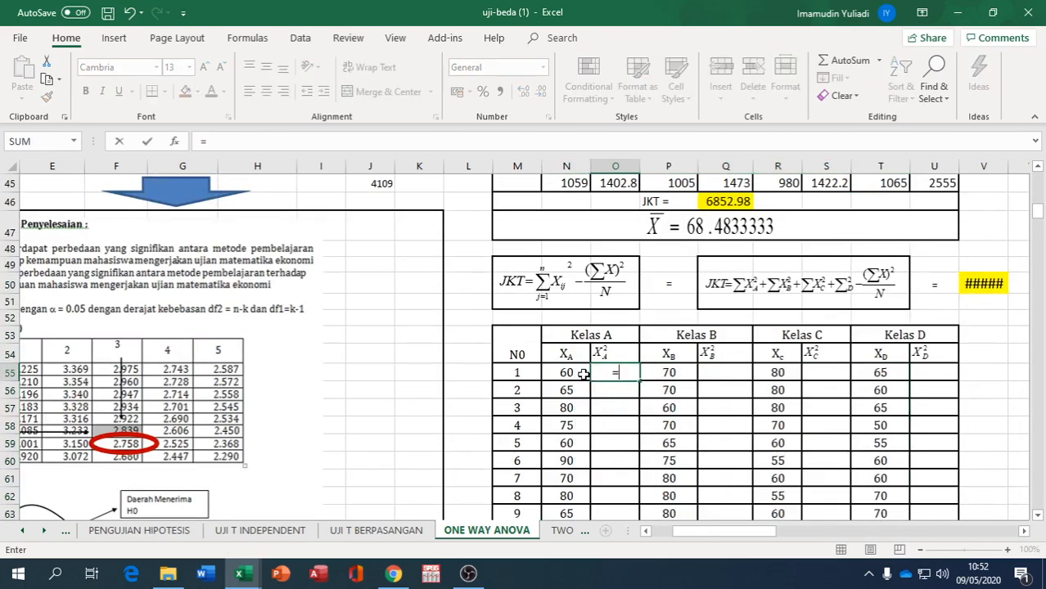
click(582, 374)
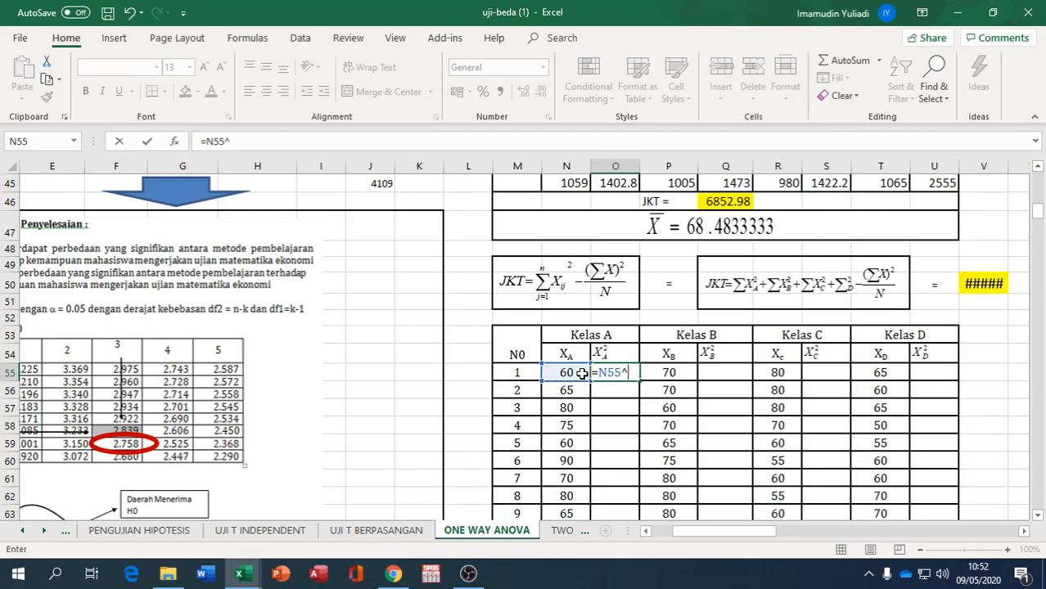
key(Return)
- Copy the squaring formula from O55 into Q55, S55 and U55 for Kelas B, C and D
click(605, 375)
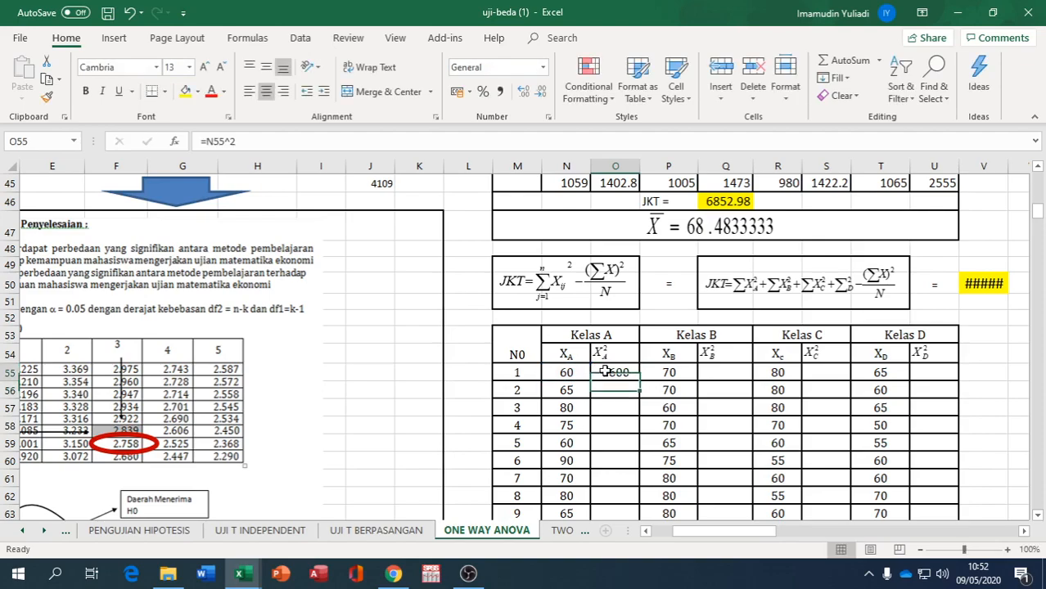
right_click(606, 375)
click(643, 54)
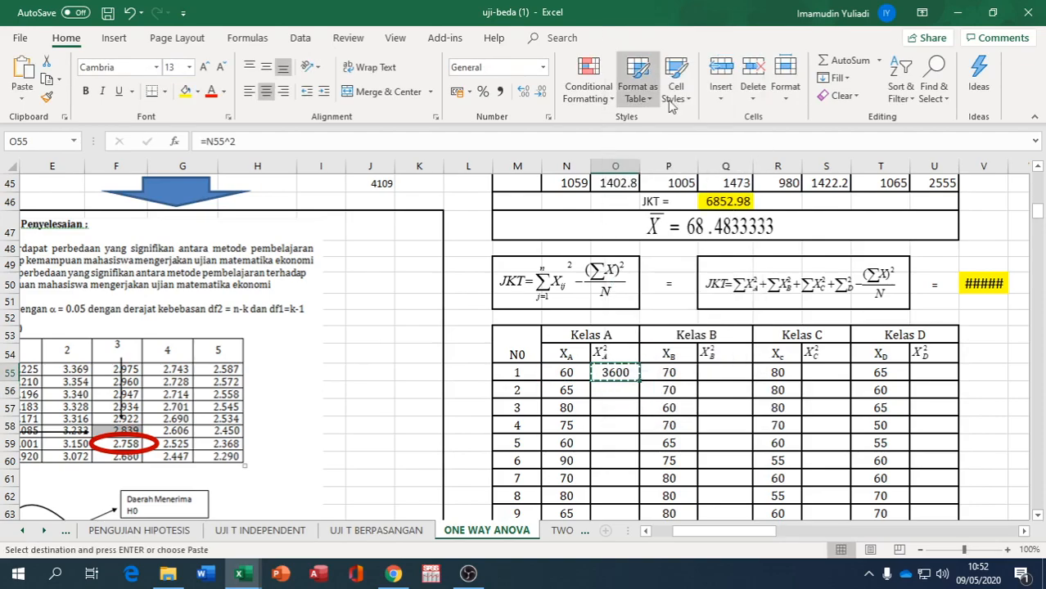
click(738, 374)
right_click(738, 374)
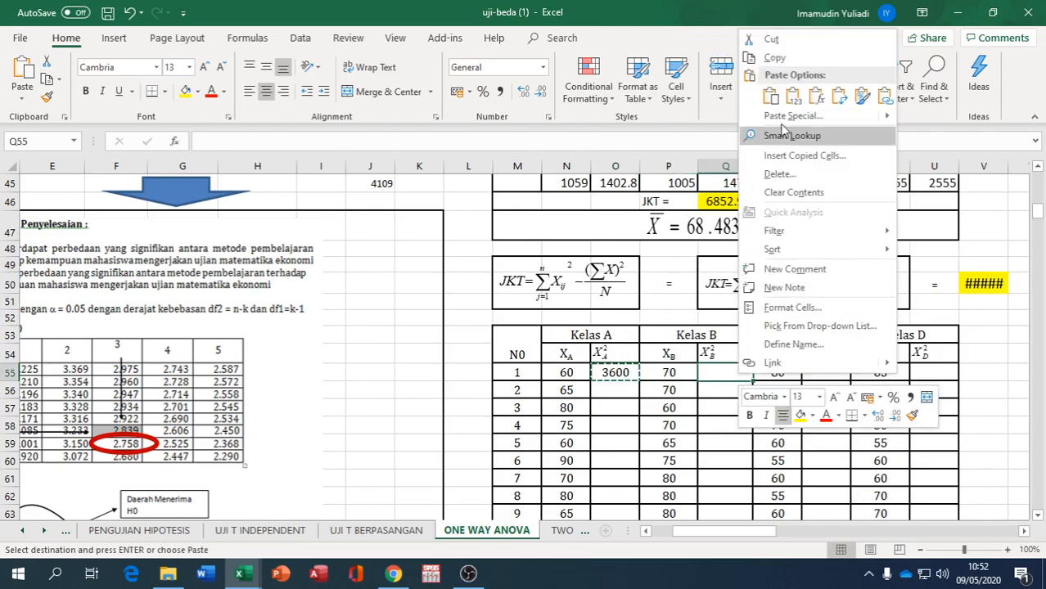
click(771, 96)
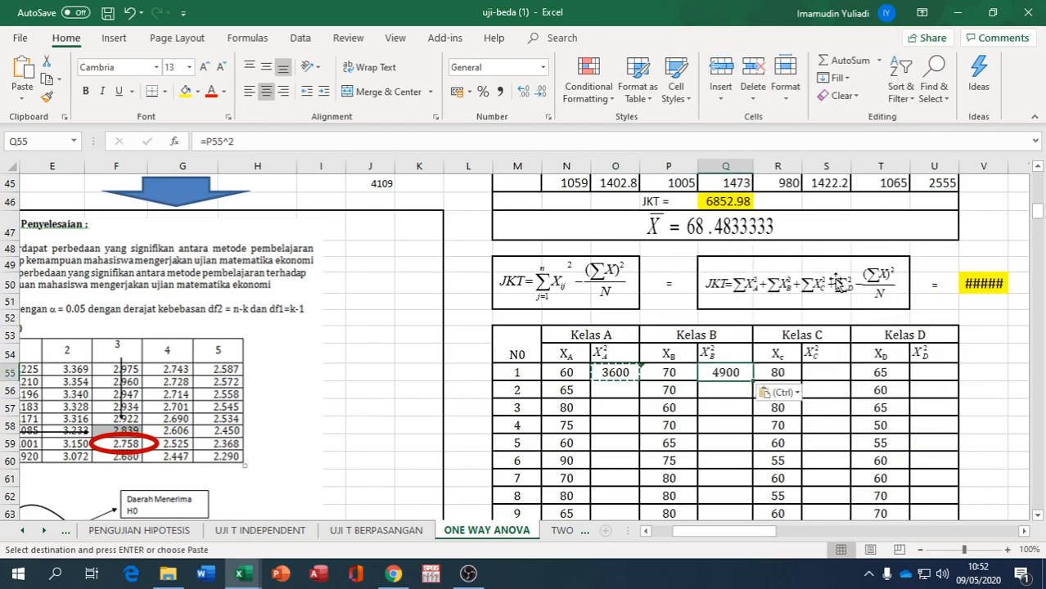
click(832, 374)
right_click(832, 373)
click(862, 97)
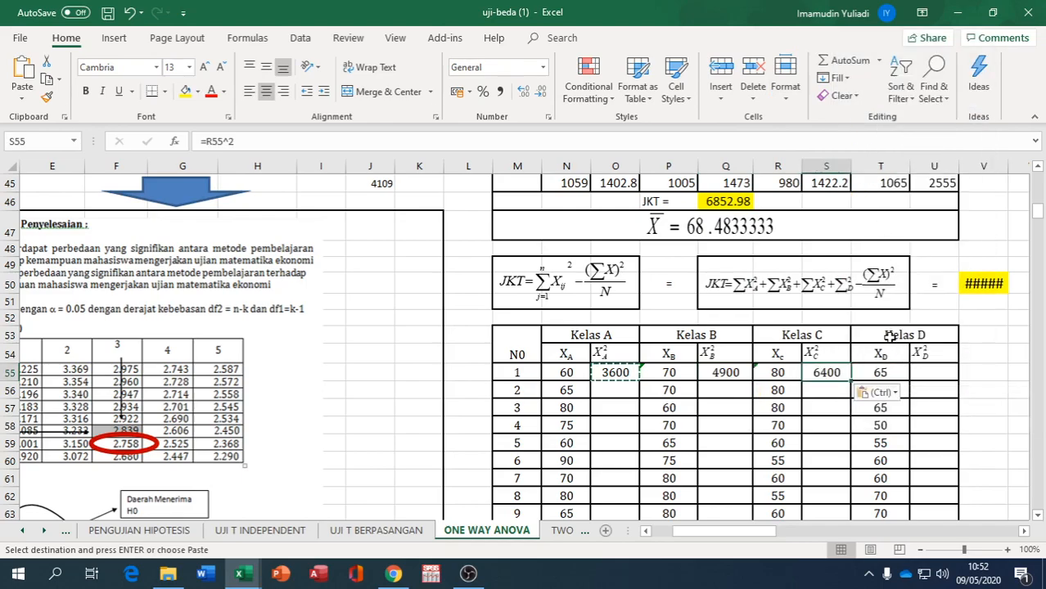
click(910, 373)
right_click(911, 374)
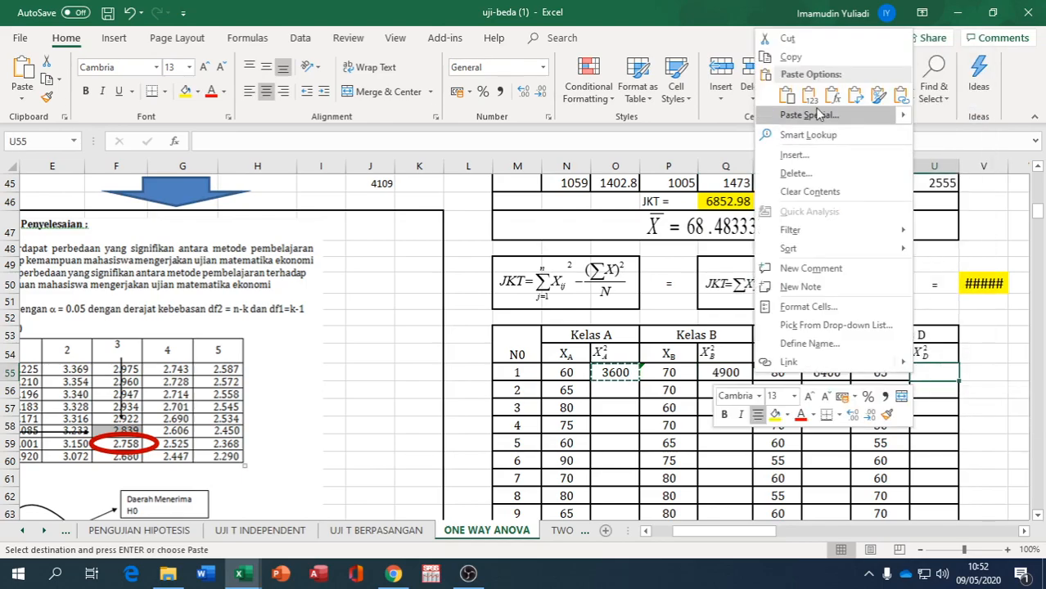
click(786, 96)
- Fill the squaring formulas in O55, Q55, S55 and U55 down to row 69
click(620, 372)
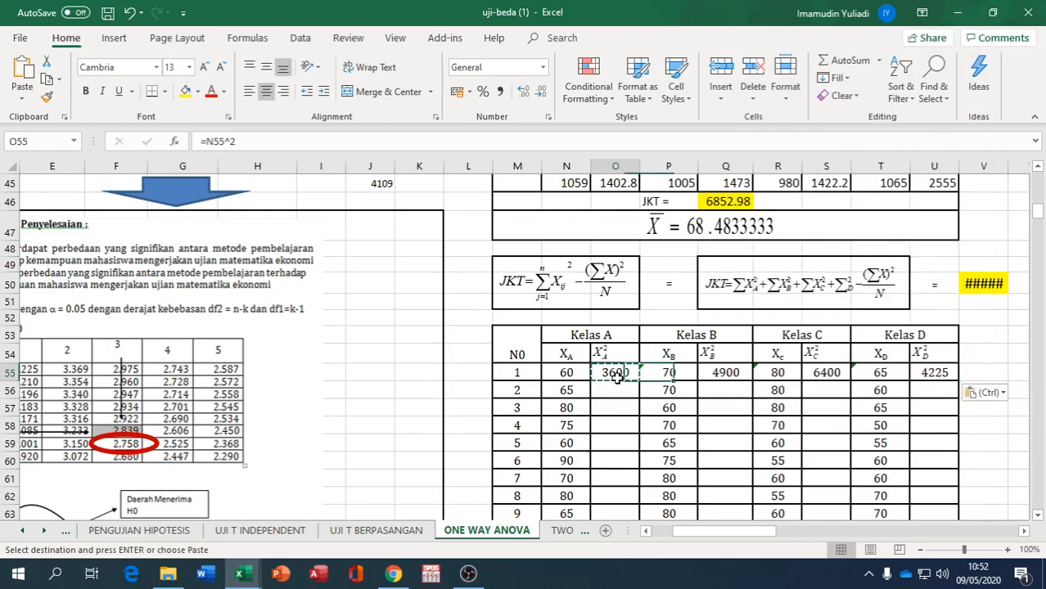
drag(639, 380, 630, 446)
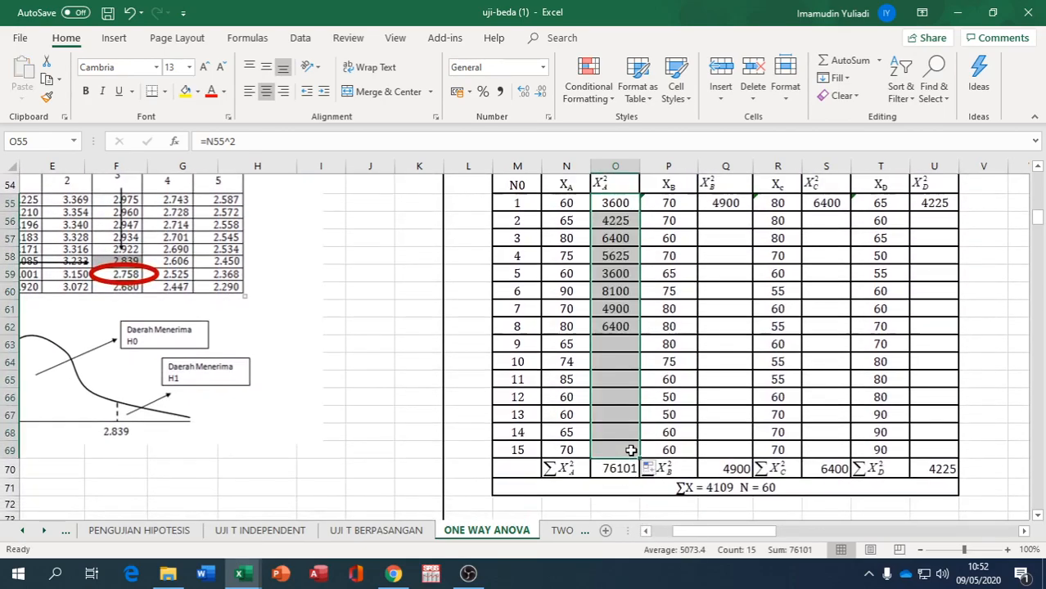
click(722, 205)
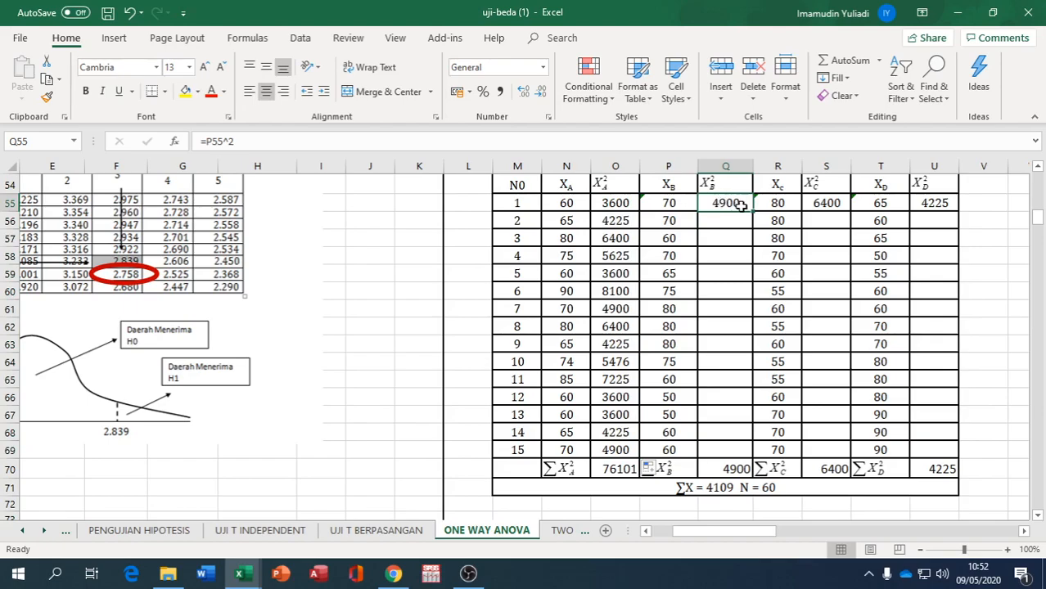
drag(751, 212, 753, 451)
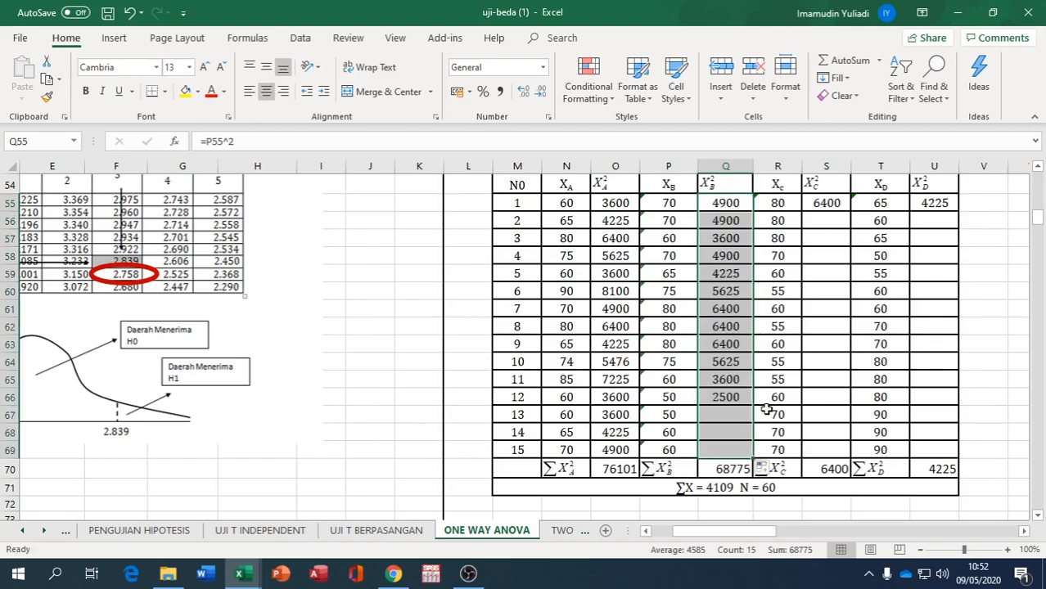
click(829, 203)
drag(852, 211, 840, 452)
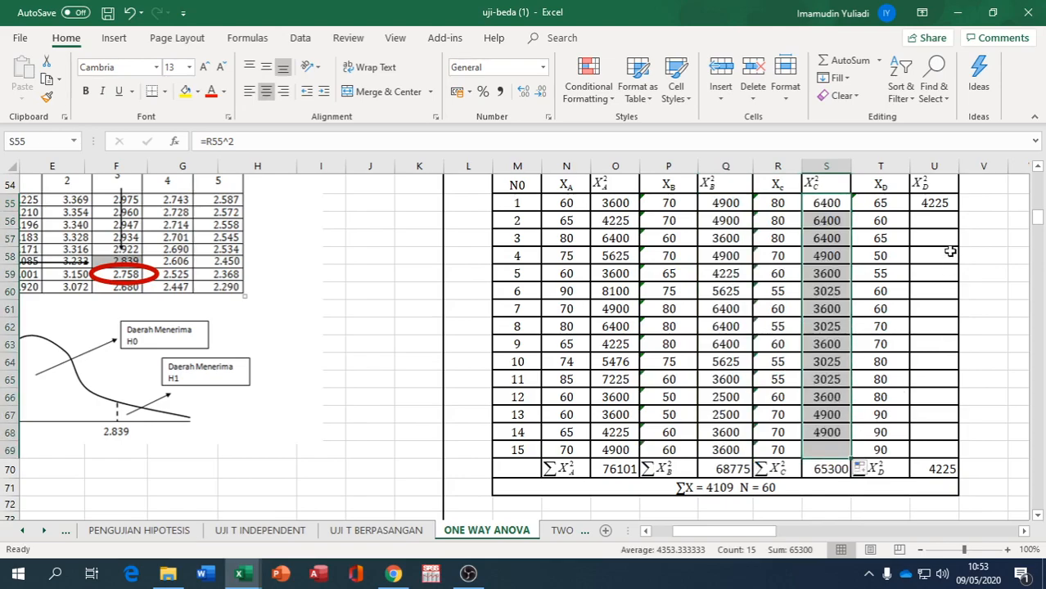
click(939, 206)
drag(953, 213, 958, 452)
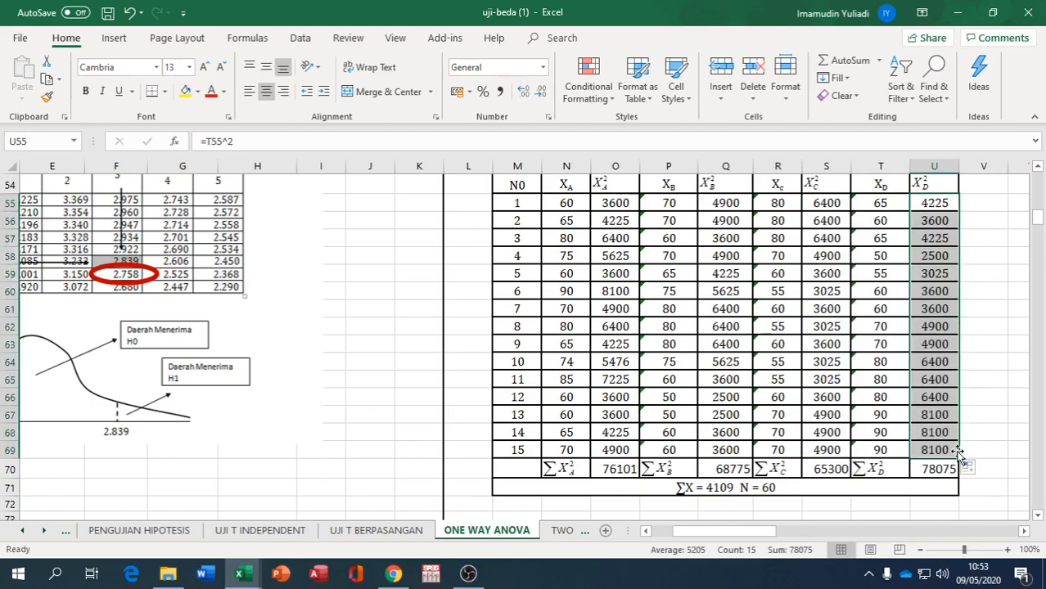
- Examine the sum of squares formulas in O70, Q70, S70 and U70 and compare the two JKT results
scroll(958, 452, up, 3)
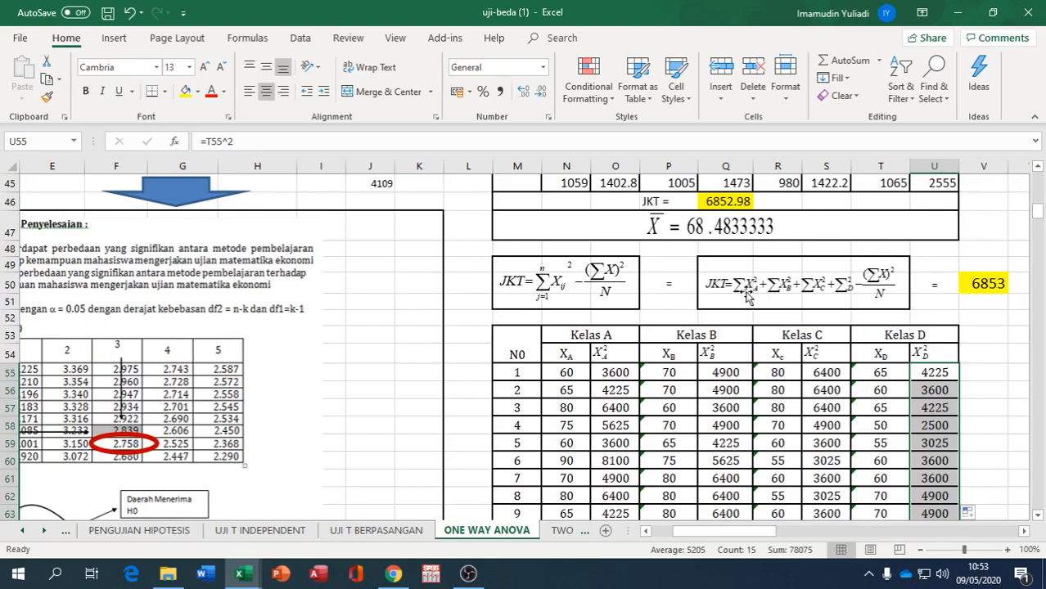
scroll(747, 296, down, 5)
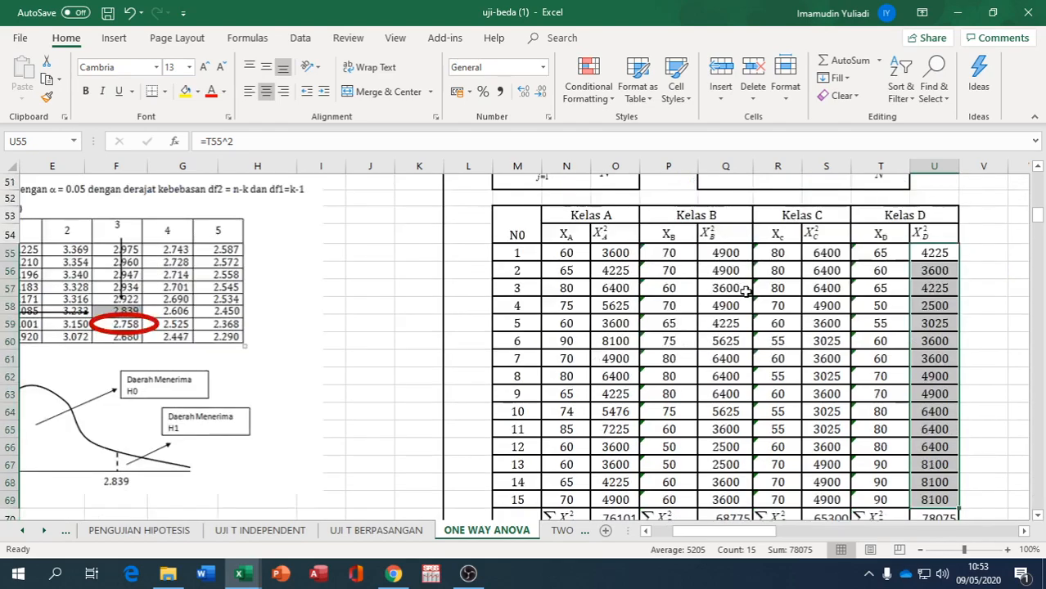
click(600, 364)
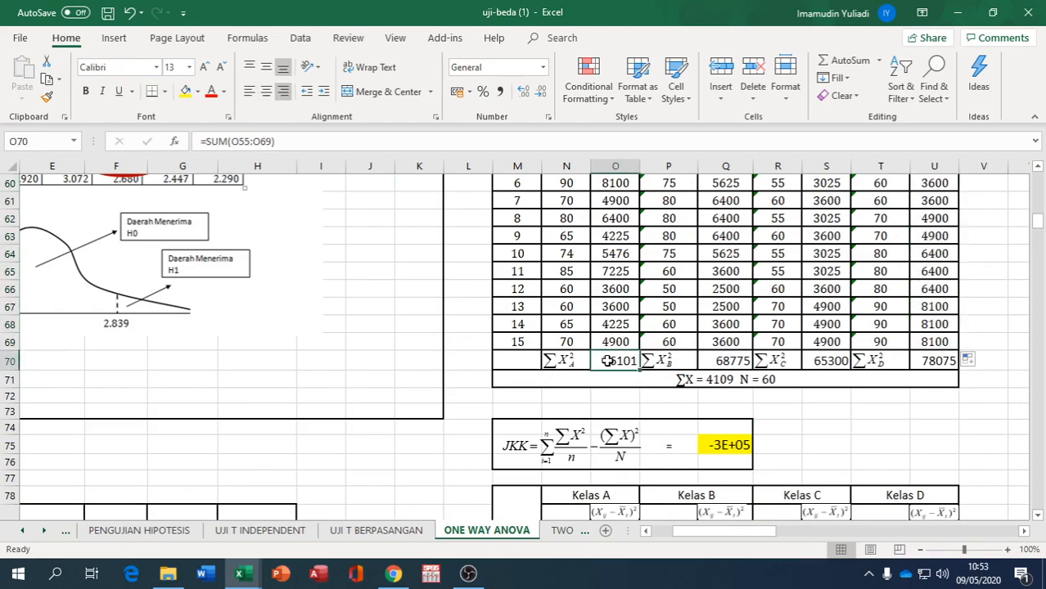
click(708, 361)
click(816, 361)
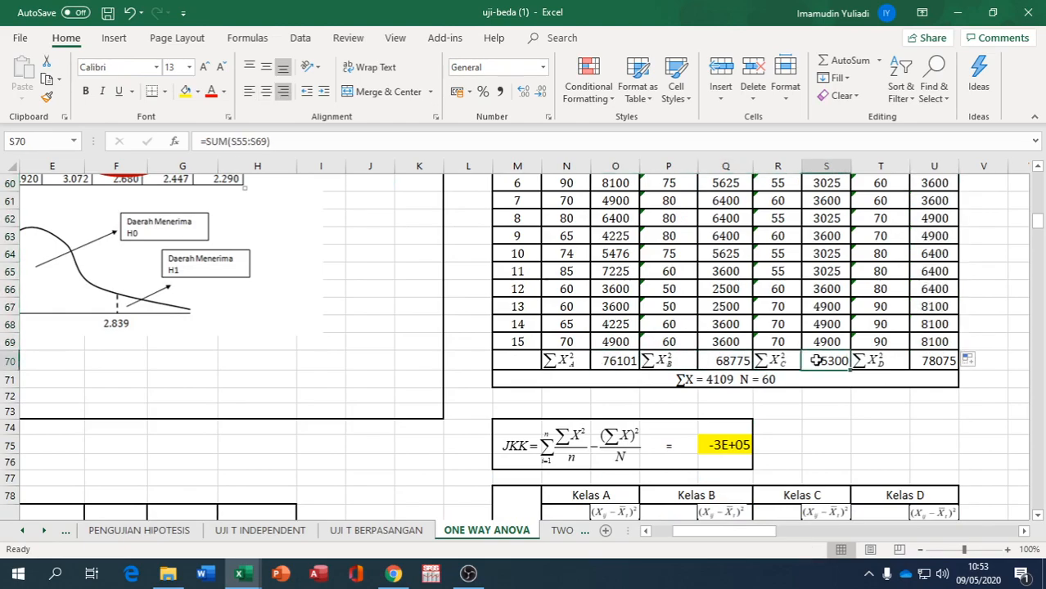
click(924, 360)
scroll(923, 360, up, 5)
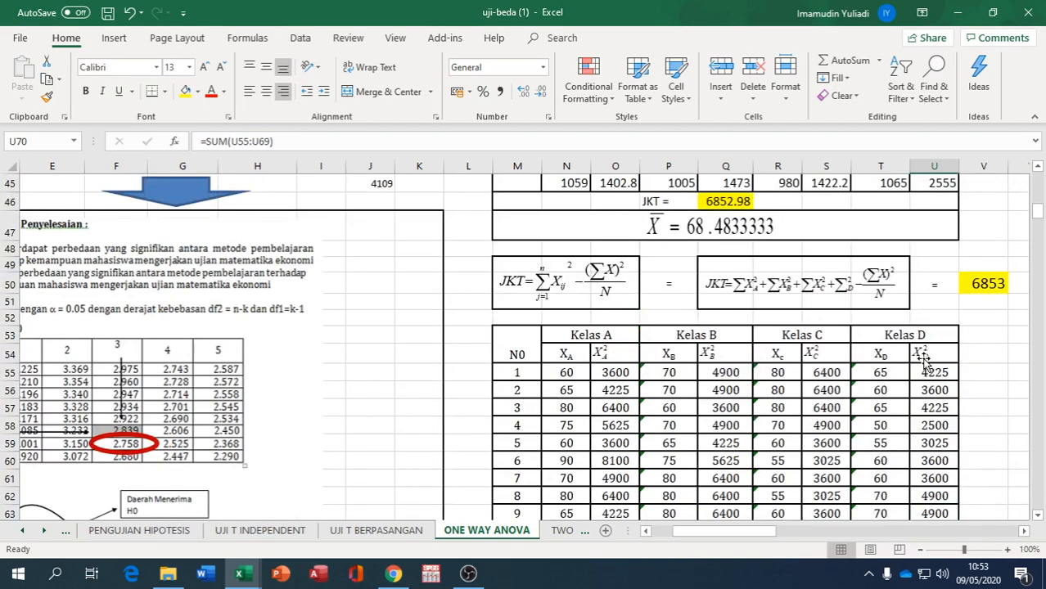
scroll(784, 297, down, 4)
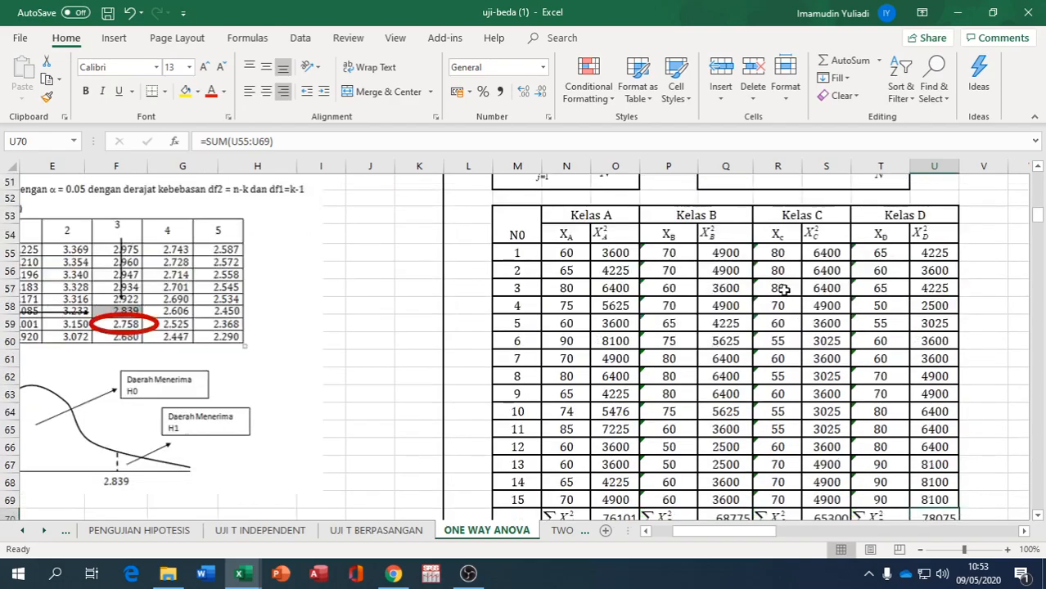
scroll(929, 419, up, 9)
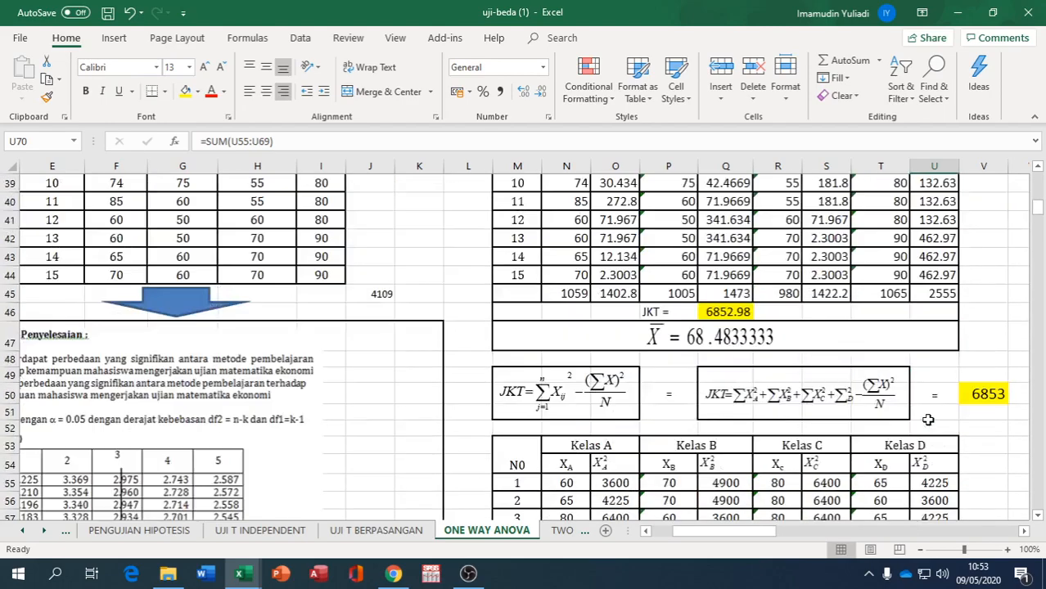
- Examine the JKT formula in V50 and the cells it references, comparing it with the squared-deviation method above
scroll(929, 420, up, 3)
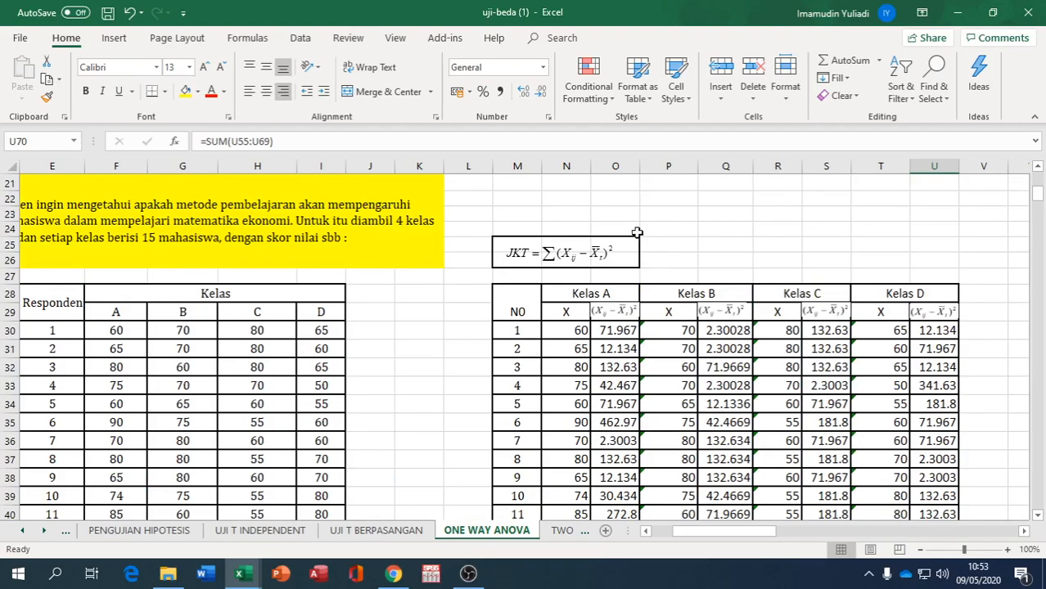
scroll(890, 324, down, 2)
scroll(890, 323, down, 4)
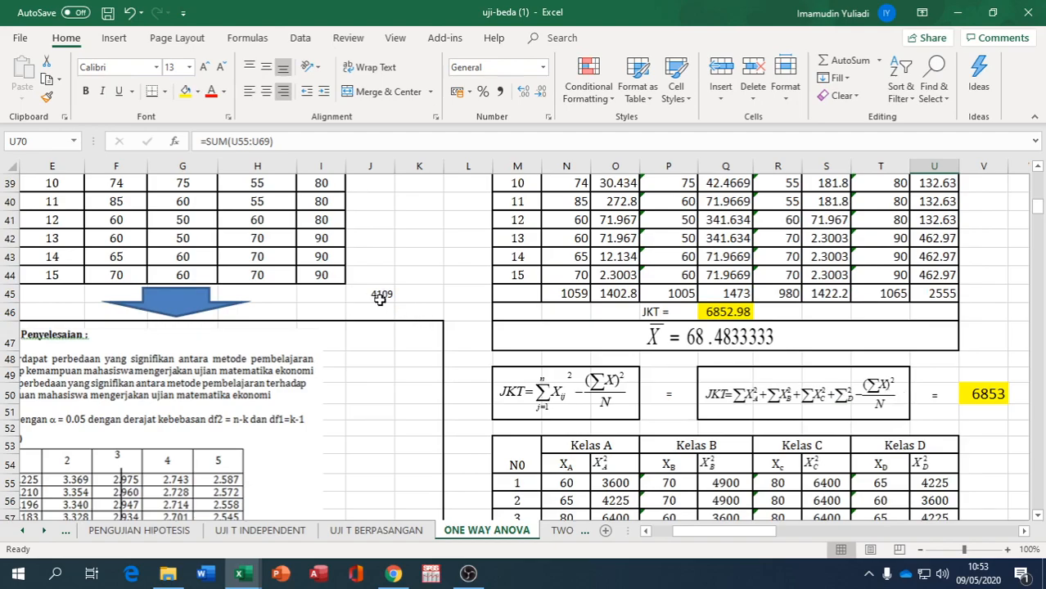
double_click(990, 396)
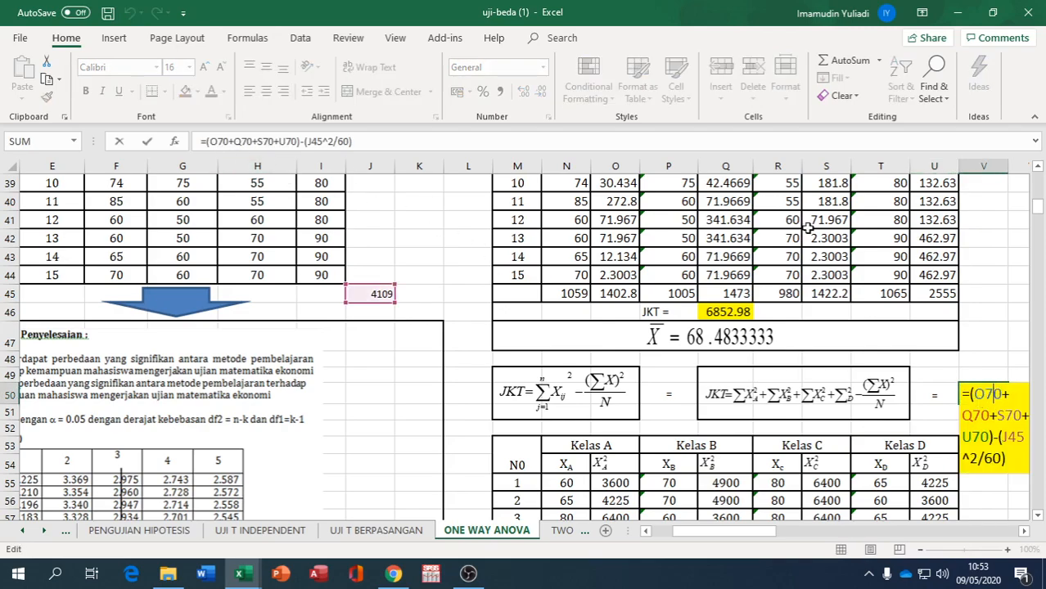
scroll(723, 406, down, 6)
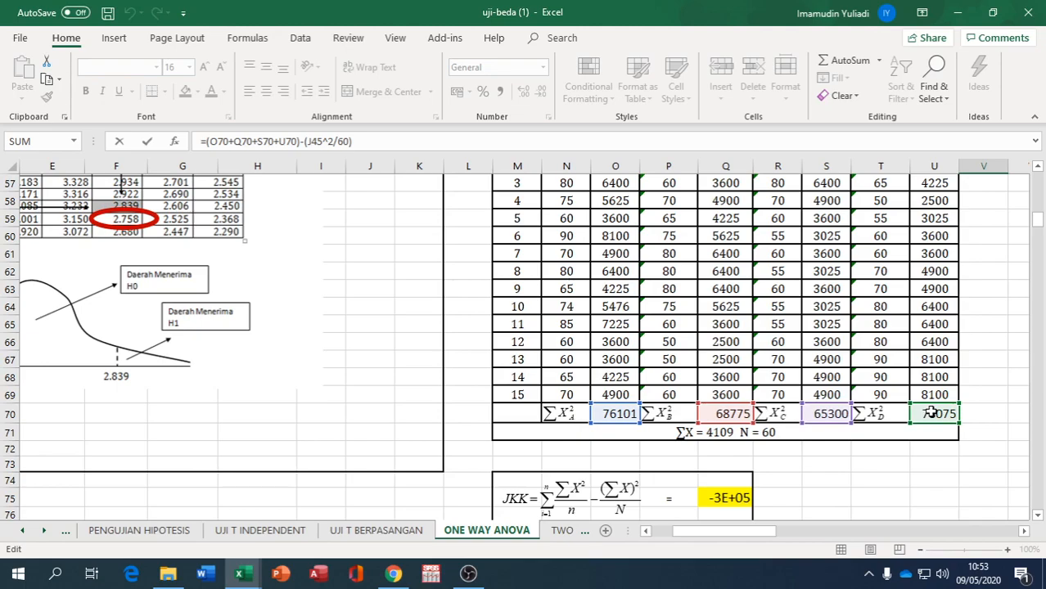
key(Return)
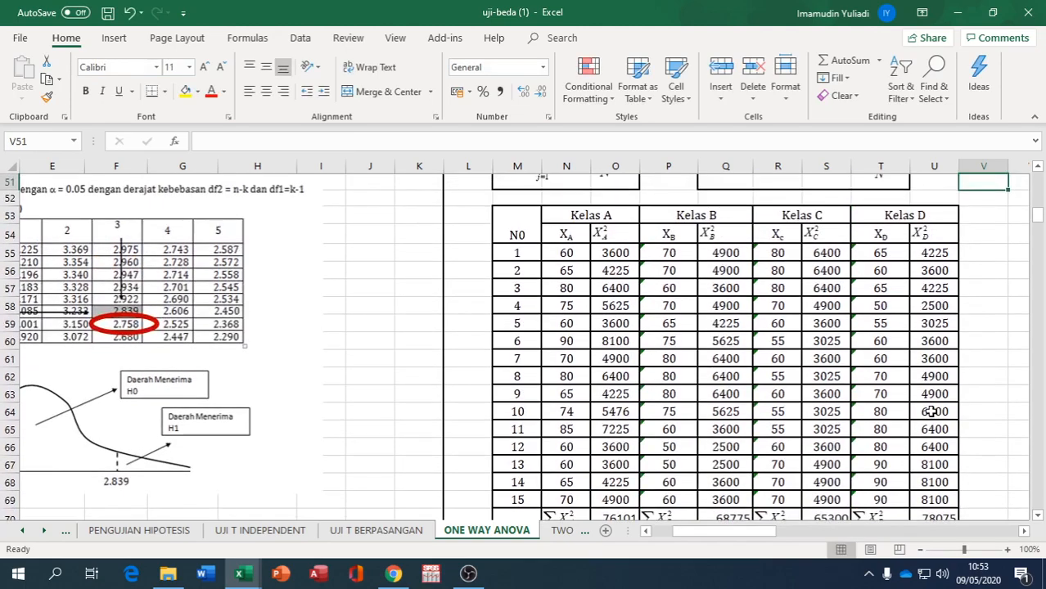
scroll(864, 436, up, 3)
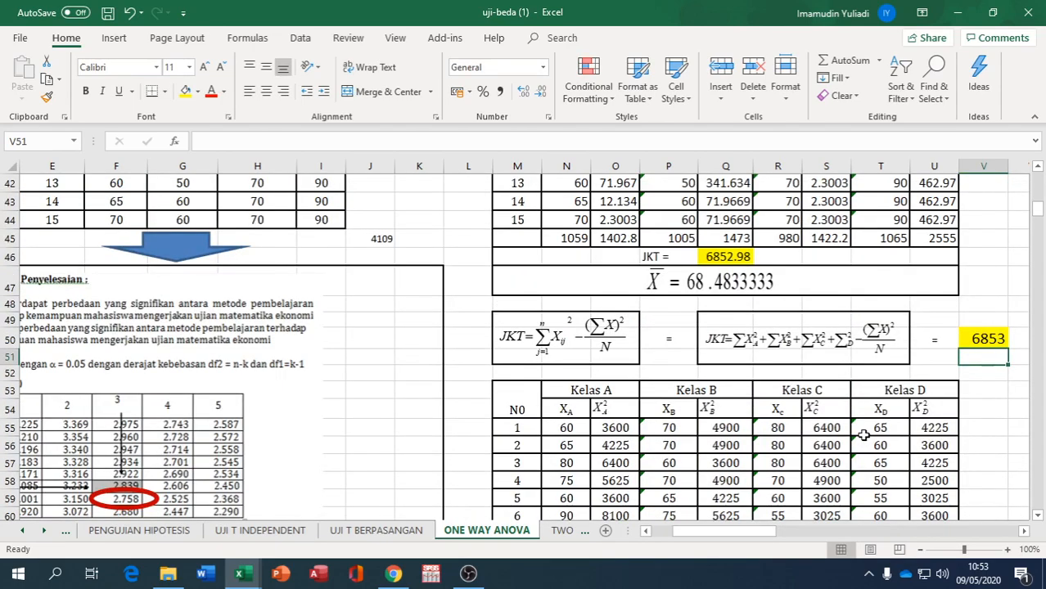
- Review the per-class sums of squares in row 70, the grand total in J45 and the JKK formula in Q75
scroll(966, 351, down, 4)
scroll(968, 351, down, 4)
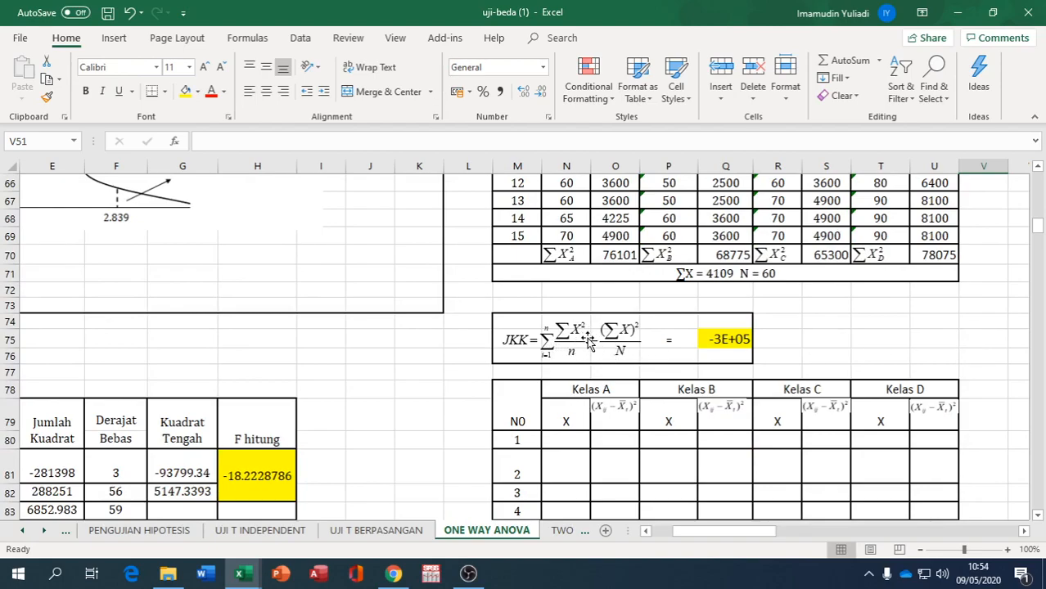
click(616, 255)
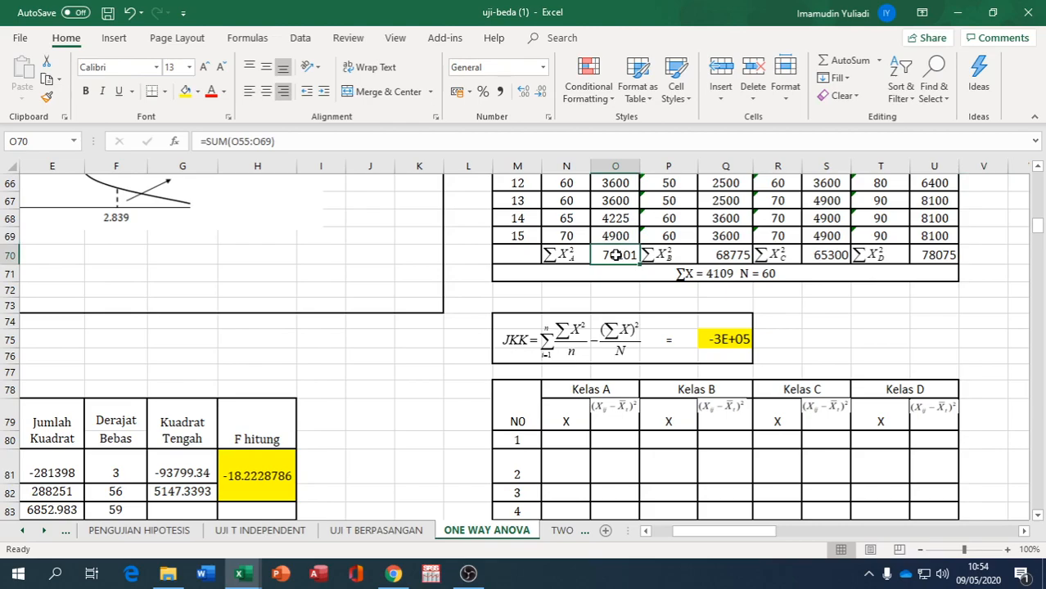
click(719, 251)
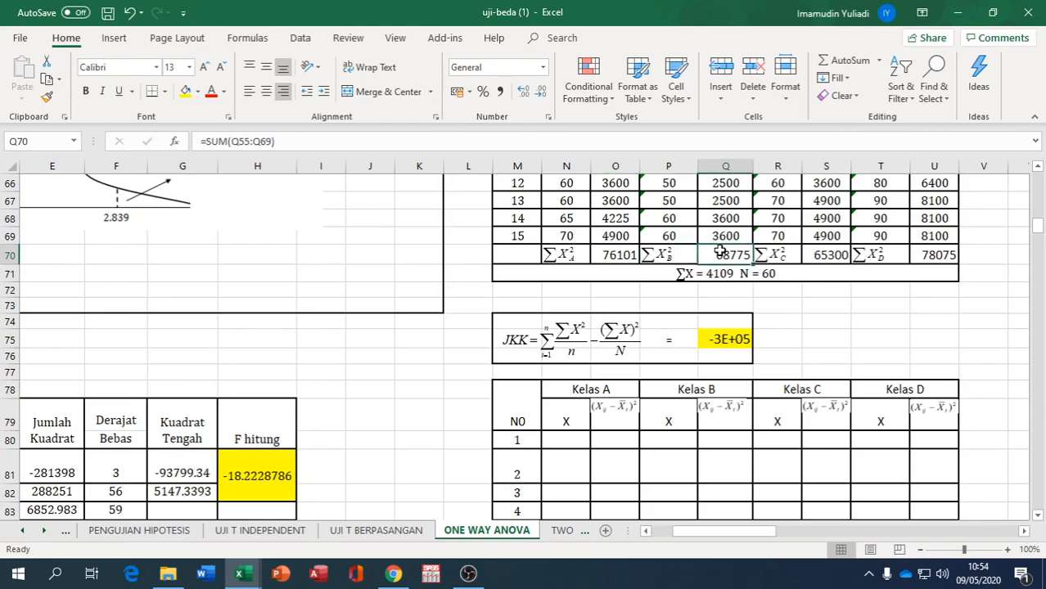
click(843, 256)
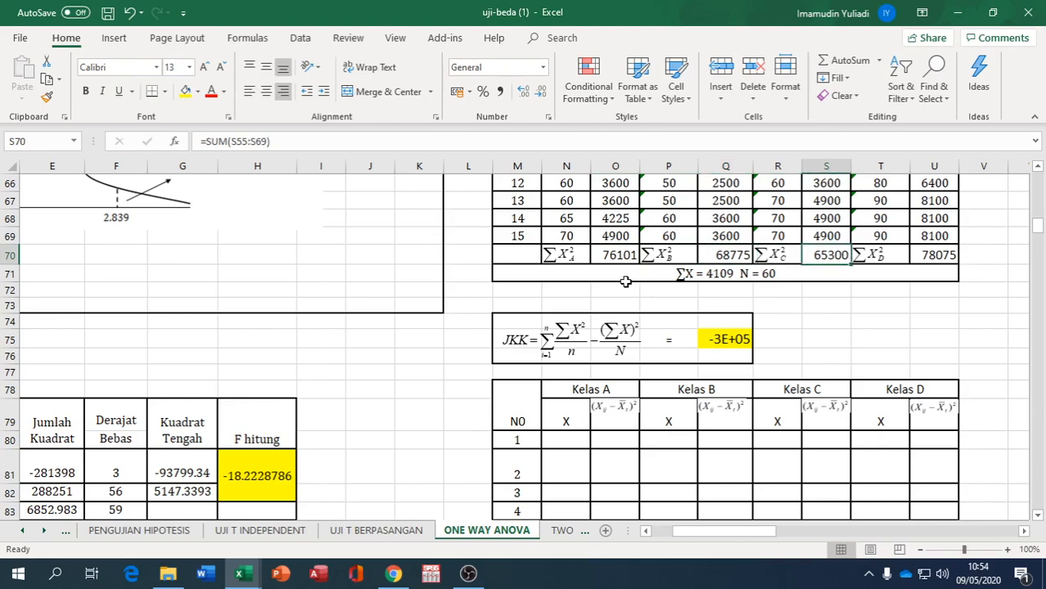
scroll(625, 282, up, 10)
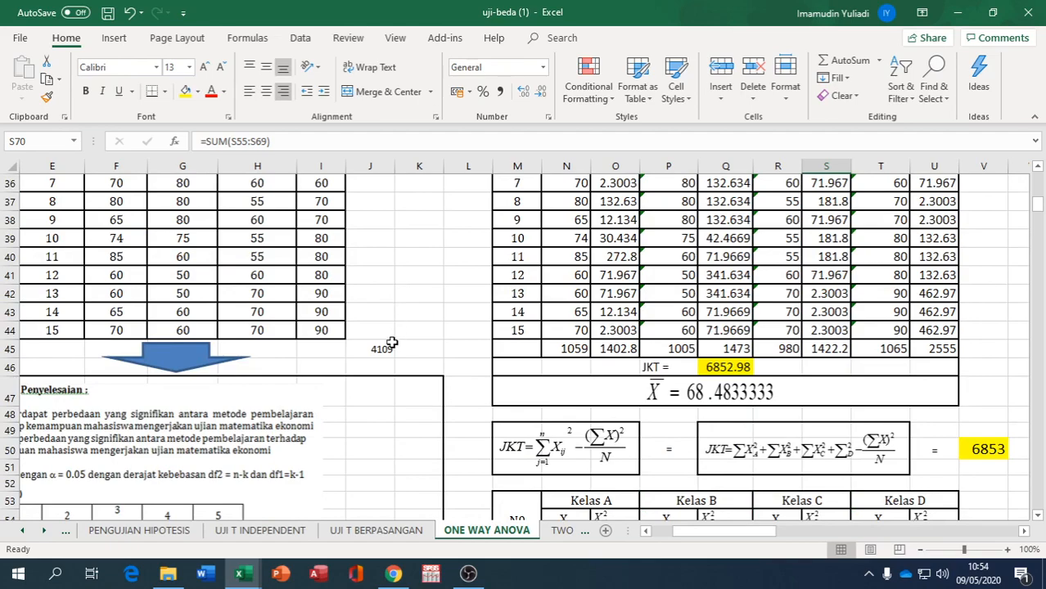
scroll(391, 347, down, 7)
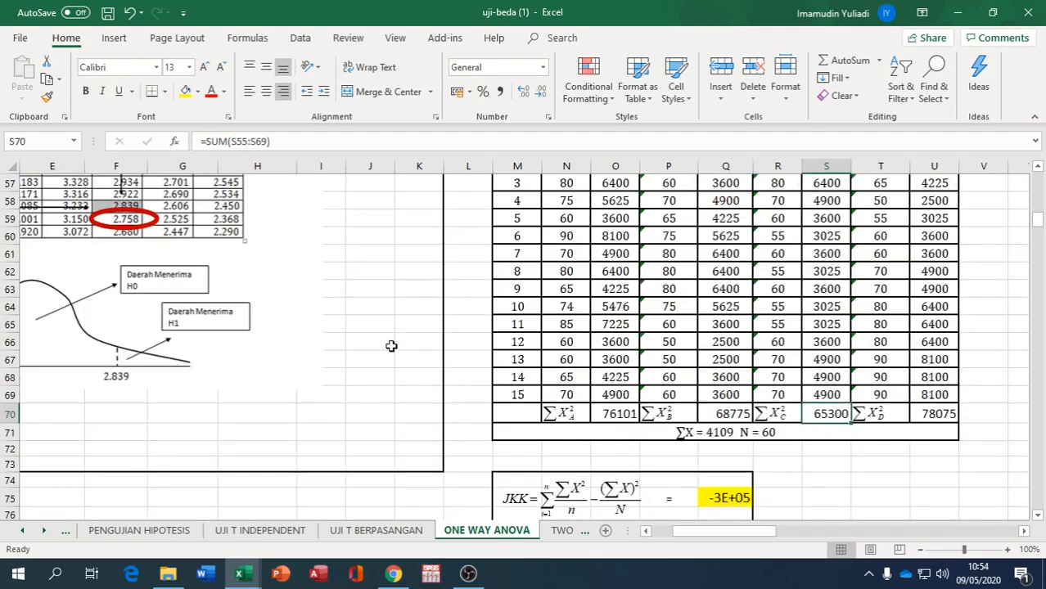
scroll(392, 346, down, 1)
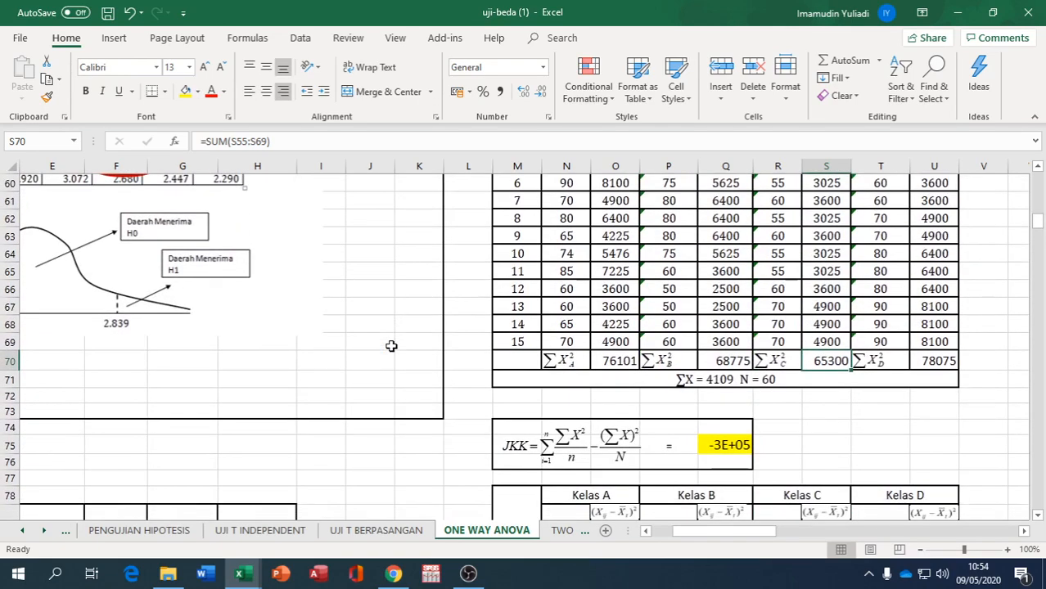
double_click(724, 446)
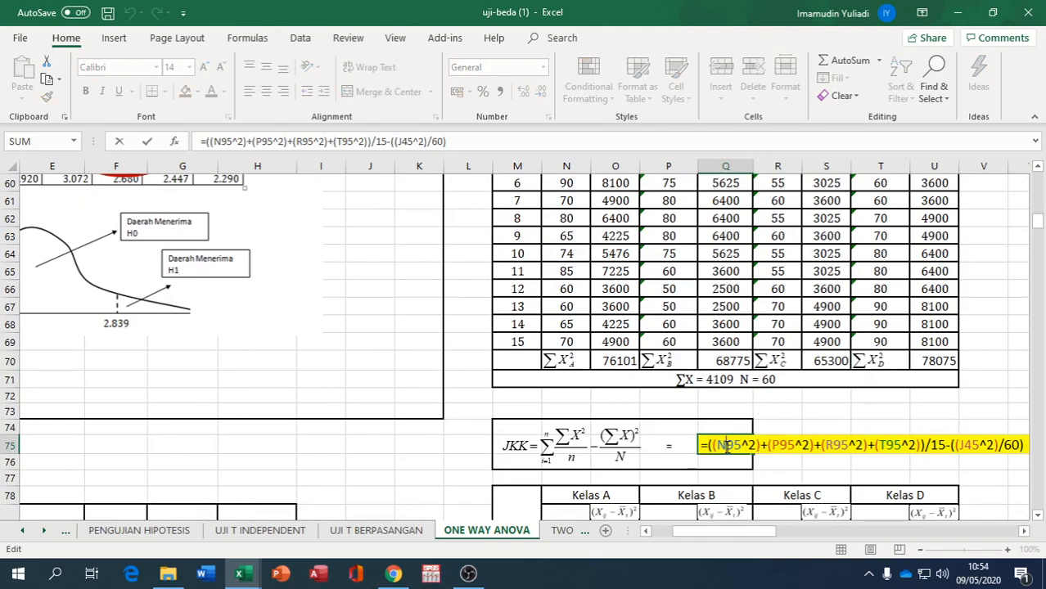
key(Return)
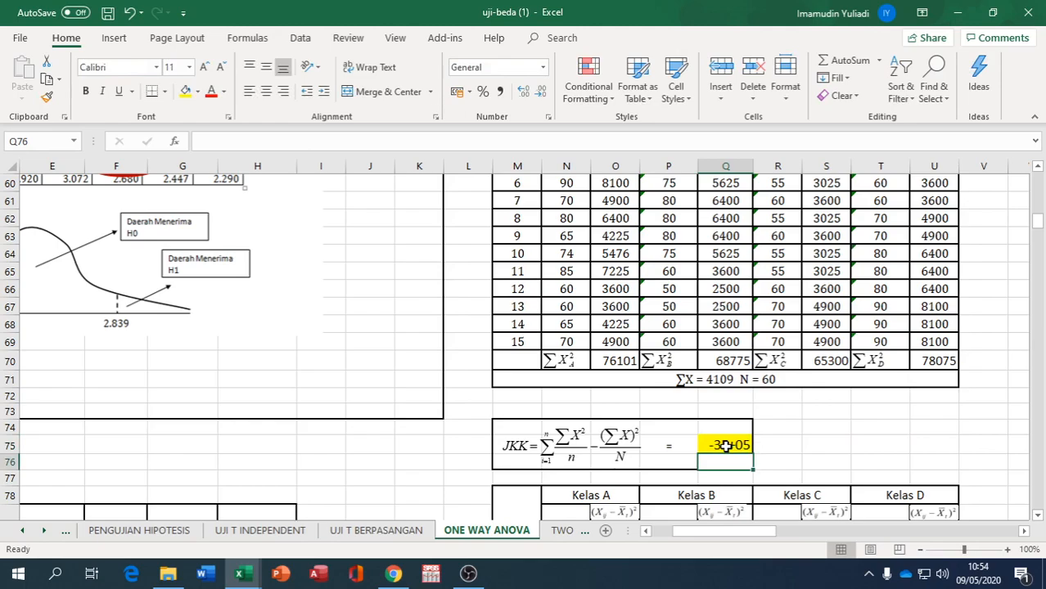
scroll(725, 445, down, 2)
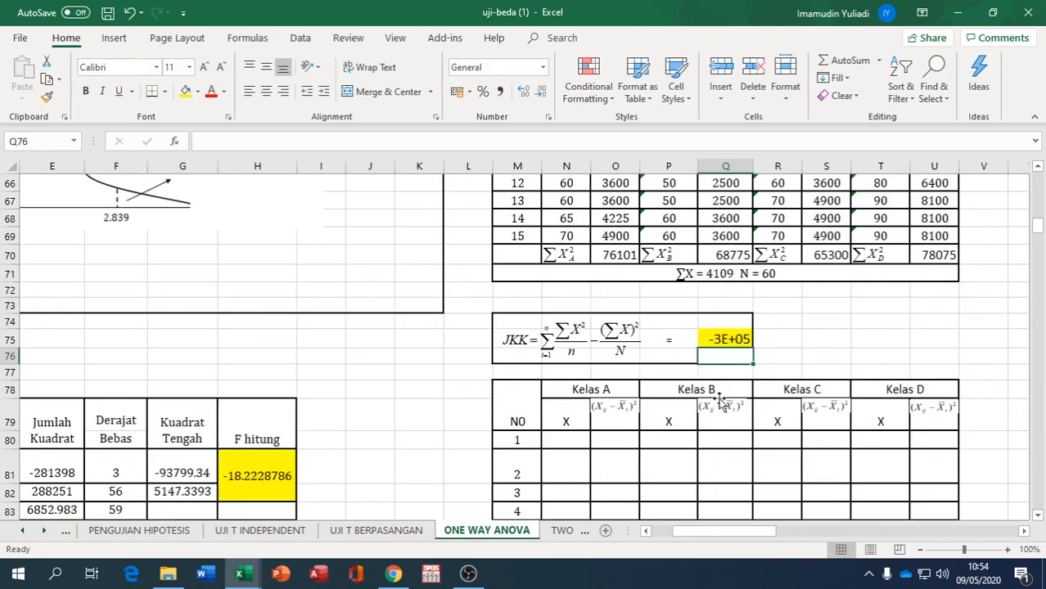
- Clear E81:G82 in the ANOVA table, covering the Nilai tengah kolom and Galat (Error) rows
drag(695, 532, 664, 532)
scroll(280, 472, down, 2)
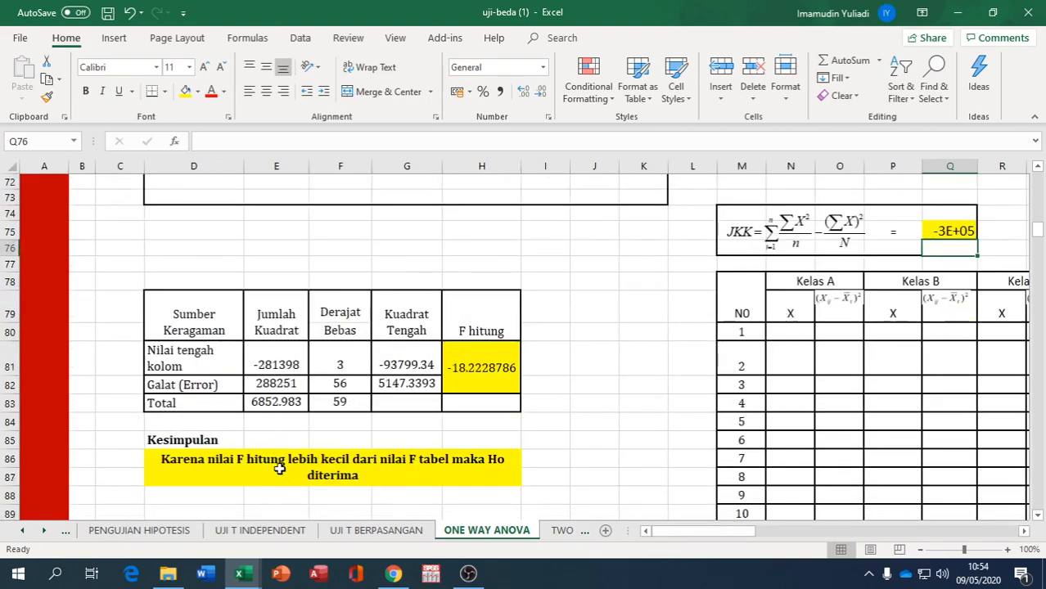
click(281, 400)
drag(280, 365, 384, 378)
key(Delete)
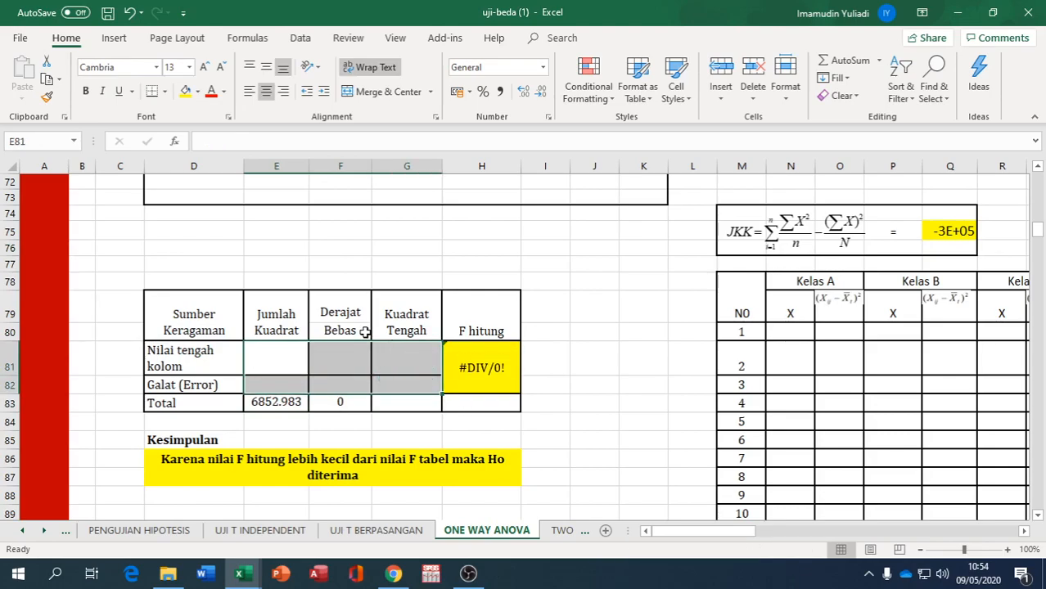
- Link the Total row's Jumlah Kuadrat in E83 to the JKT result with =Q46
click(291, 410)
text(=)
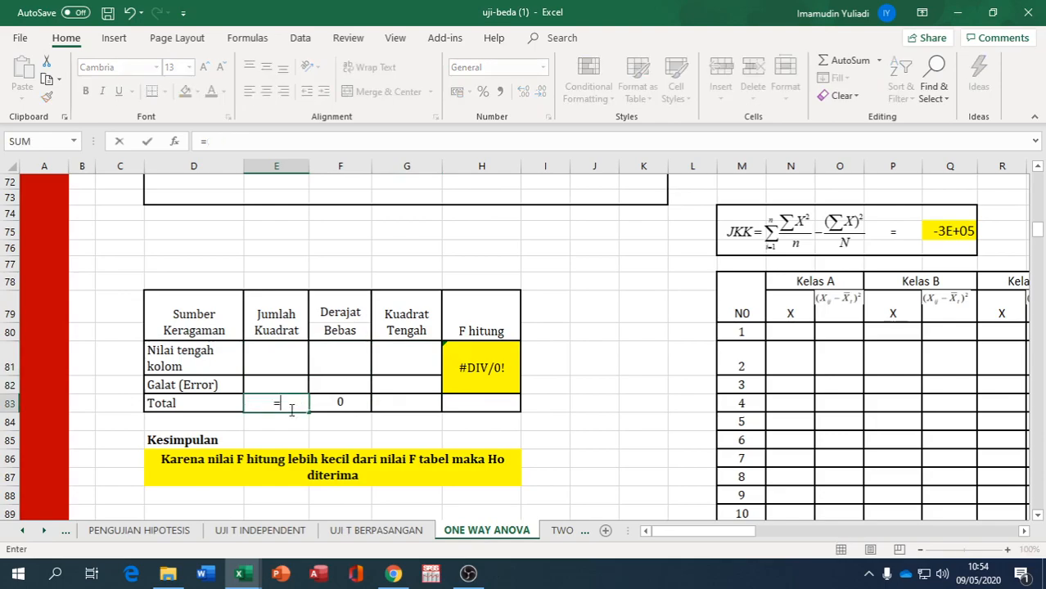
scroll(889, 352, up, 3)
scroll(889, 352, up, 6)
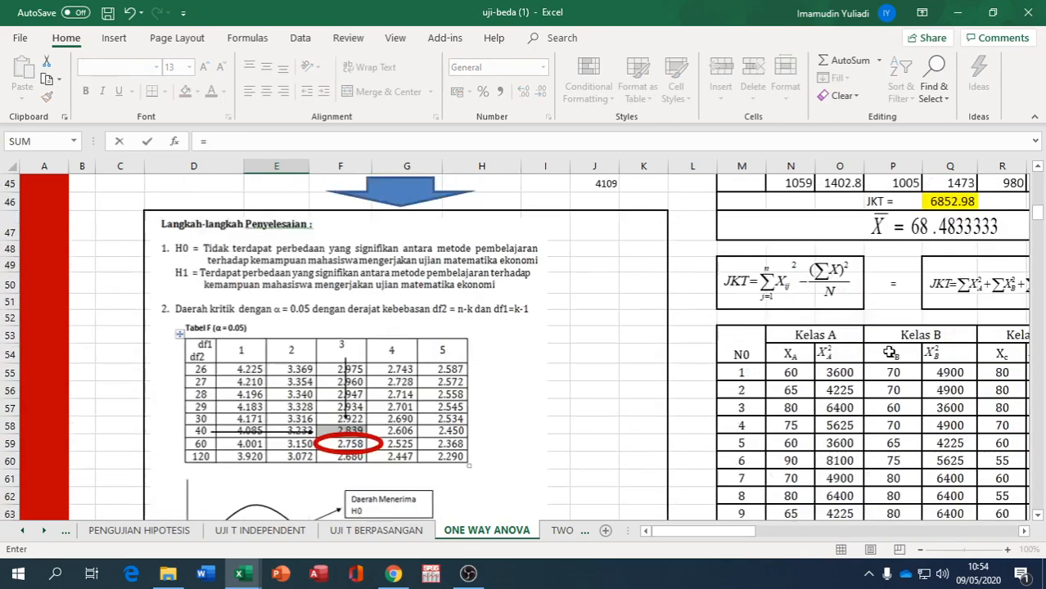
click(948, 202)
key(Return)
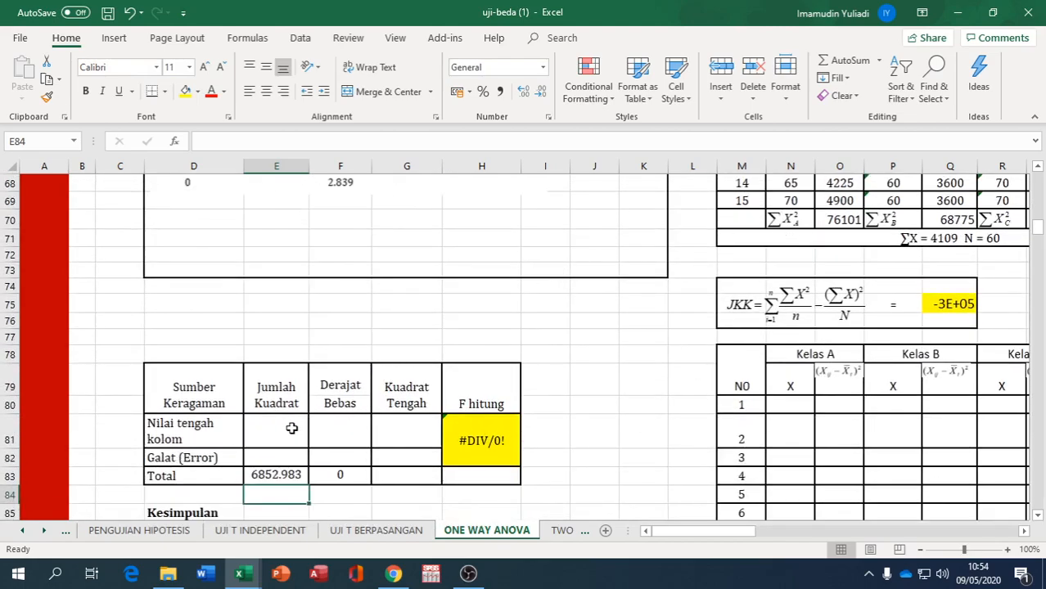
- Try to link the Nilai tengah kolom sum of squares in E81 to the JKK result with =Q75, then erase the entry
click(292, 428)
text(=)
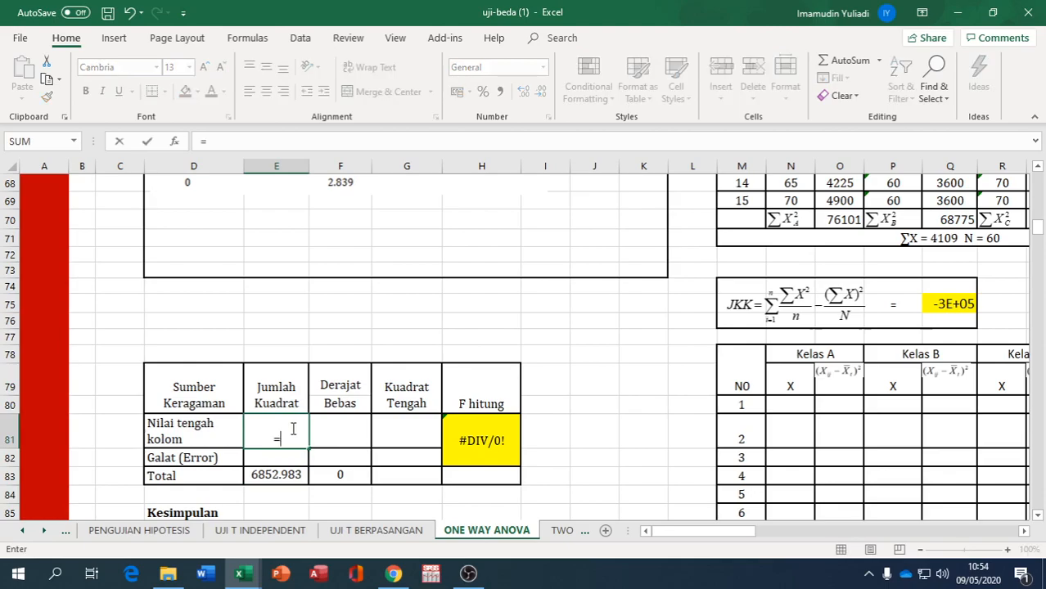
scroll(733, 357, up, 2)
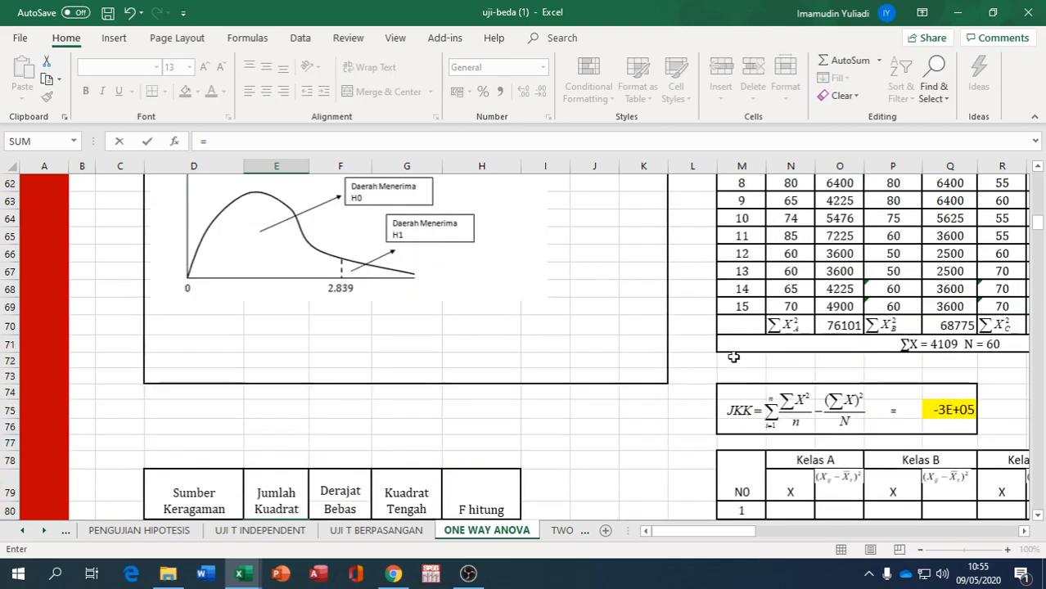
scroll(734, 357, up, 2)
scroll(733, 357, down, 2)
scroll(825, 369, up, 6)
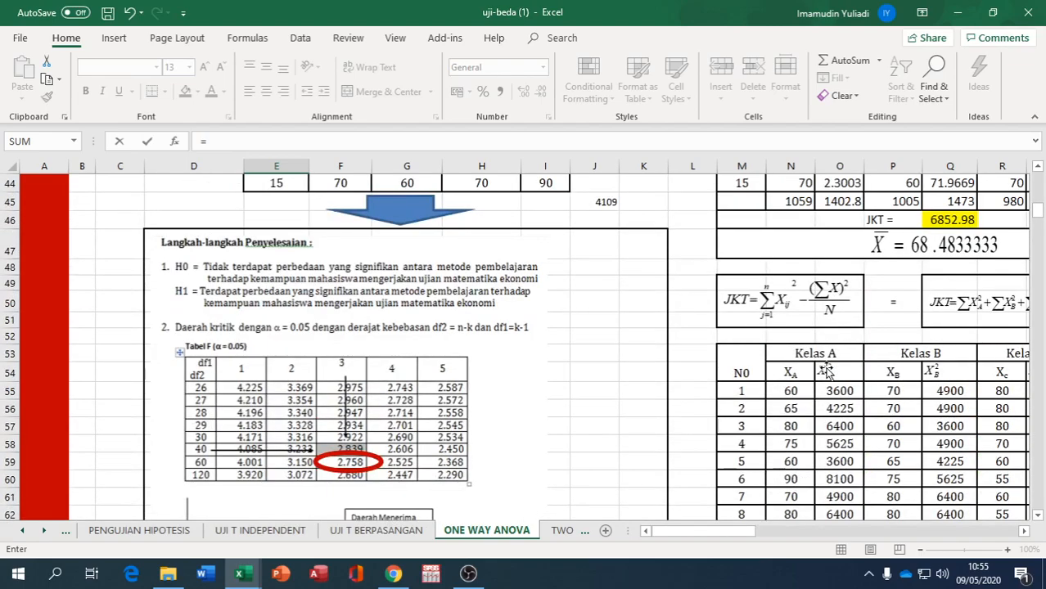
scroll(825, 369, down, 8)
click(951, 304)
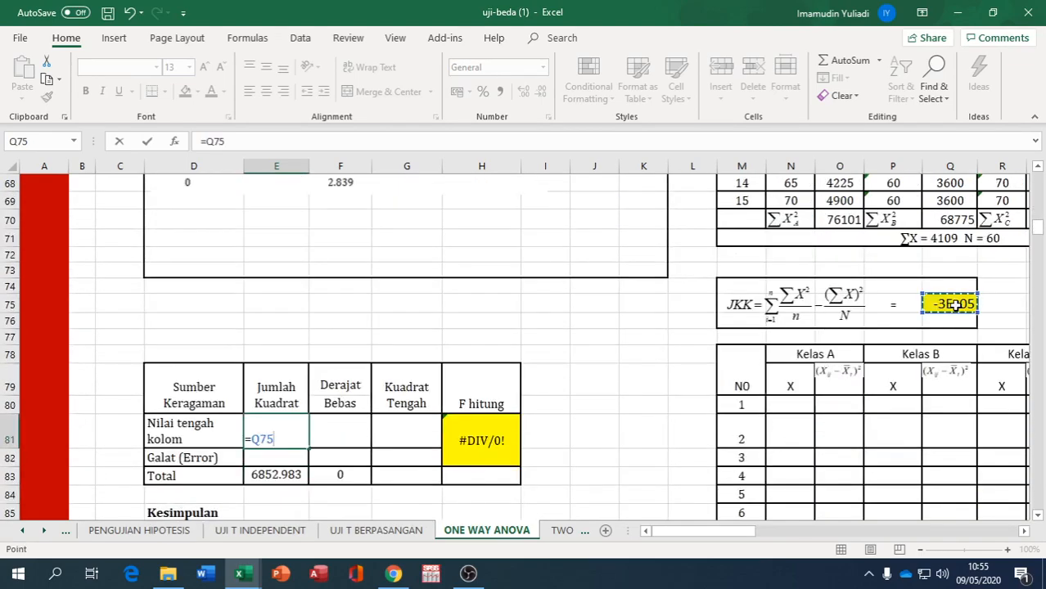
click(281, 435)
key(BackSpace)
key(BackSpace)
key(BackSpace)
key(BackSpace)
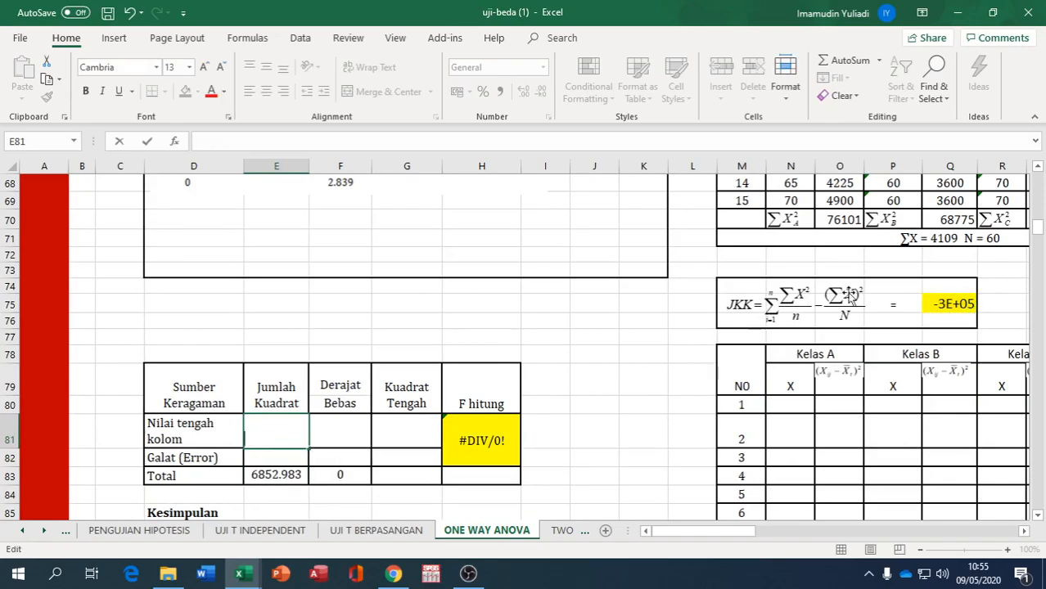
- Inspect the cell references in the JKK formula in Q75 and cancel the edit
double_click(970, 305)
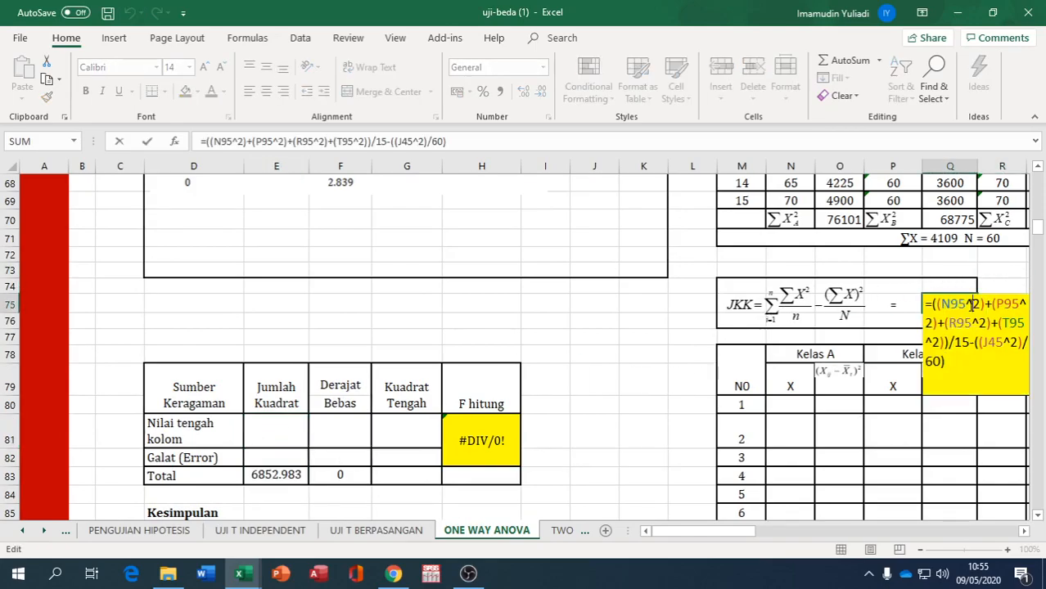
click(609, 355)
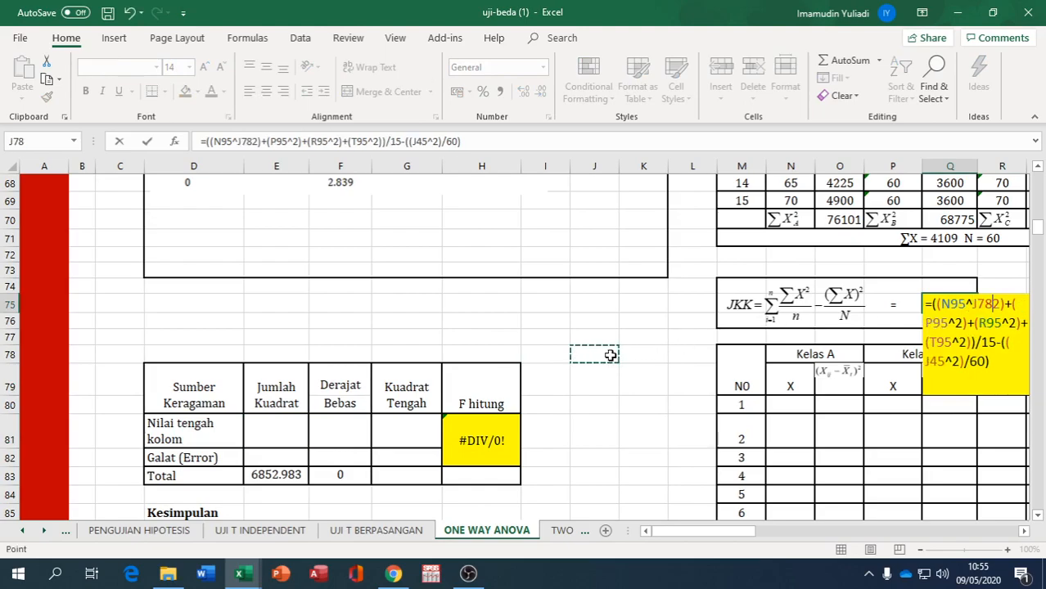
key(Escape)
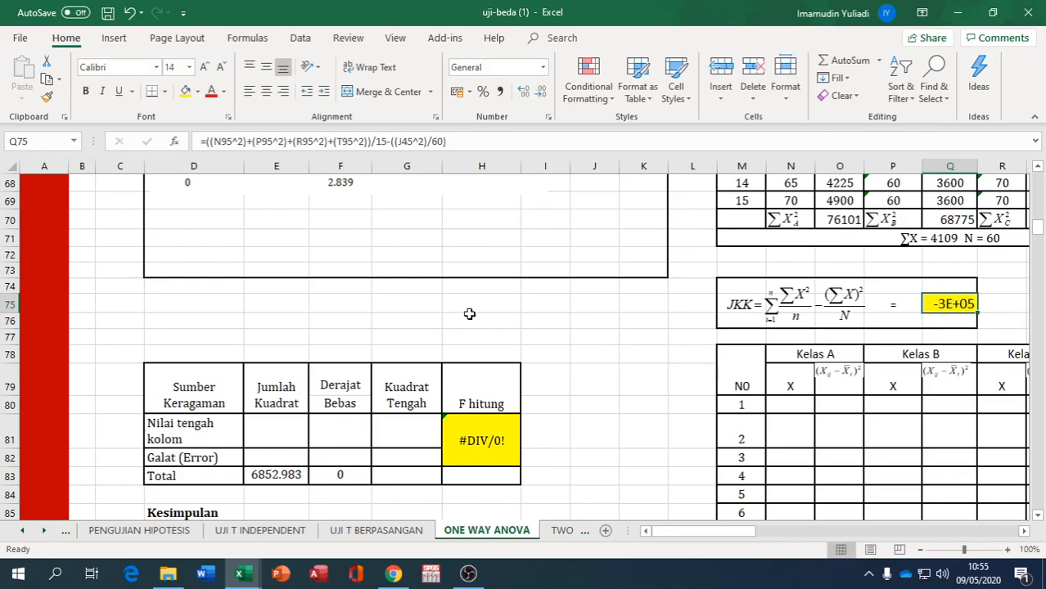
- Undo the recent edits to the ANOVA table, the JKK cell Q75 and the JKT cell V50
click(128, 12)
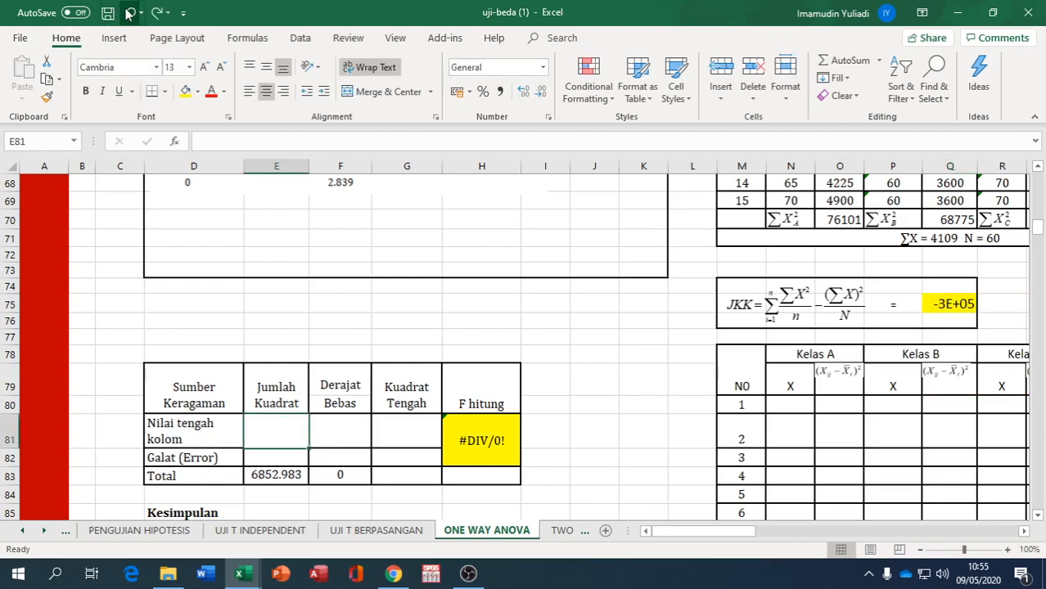
click(128, 12)
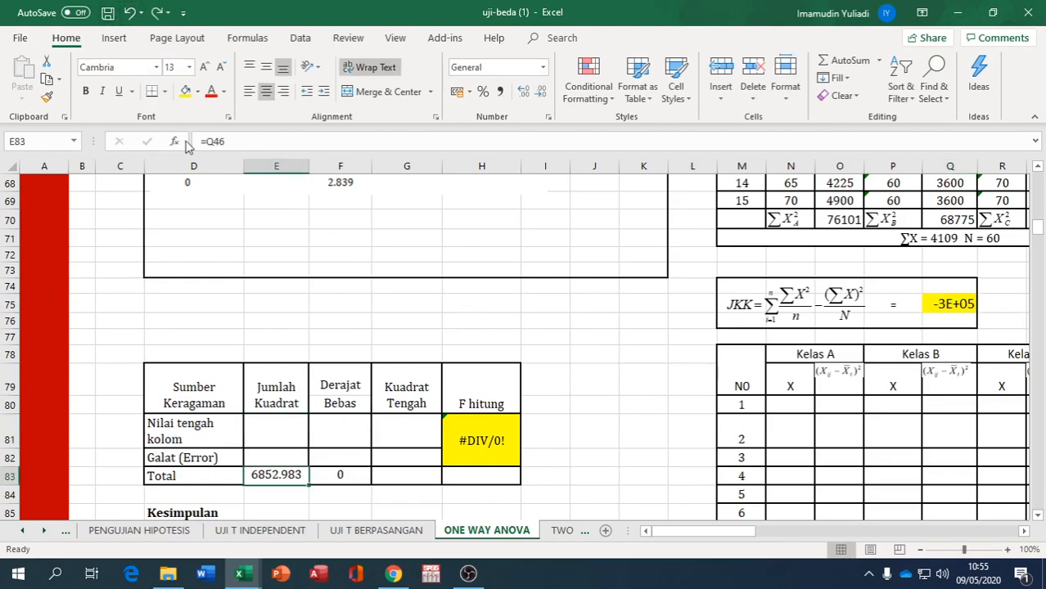
click(129, 13)
click(129, 12)
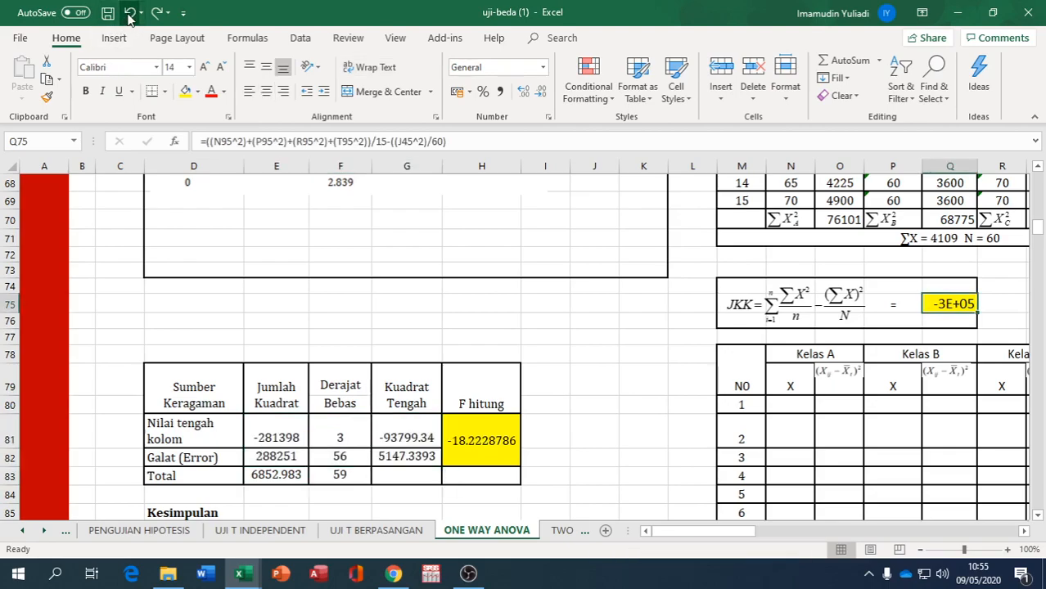
click(128, 13)
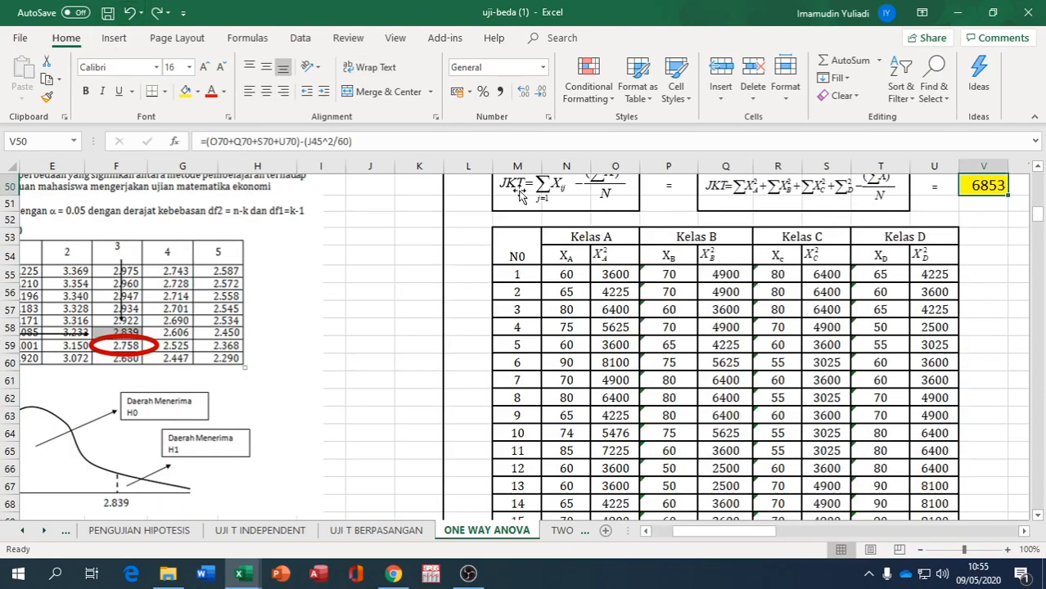
- Check the JKK formula in Q75 against the class table below it
scroll(608, 207, down, 3)
scroll(609, 207, down, 3)
click(726, 305)
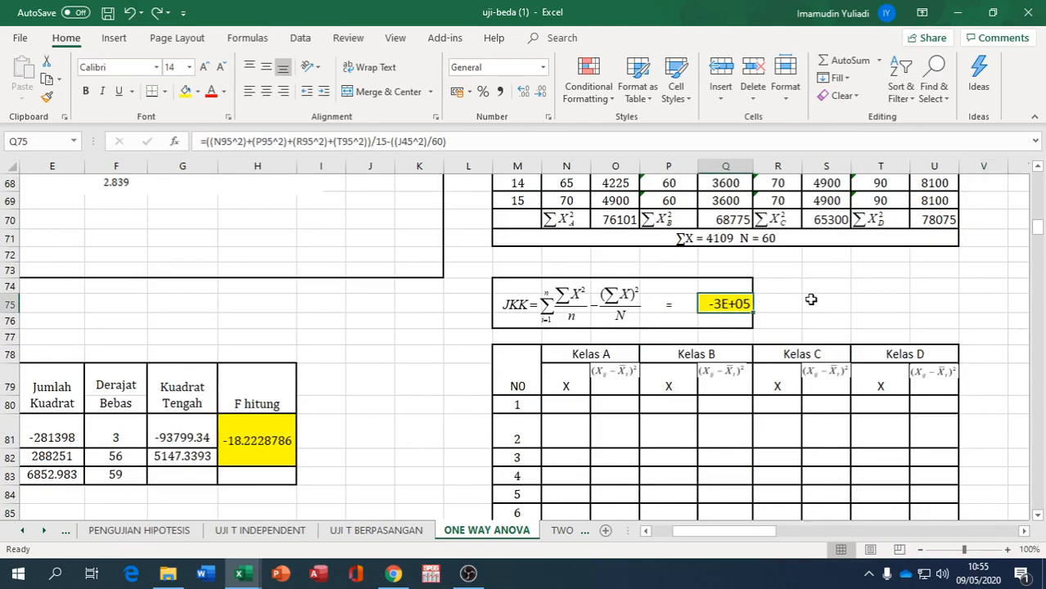
scroll(810, 300, down, 3)
scroll(810, 300, up, 6)
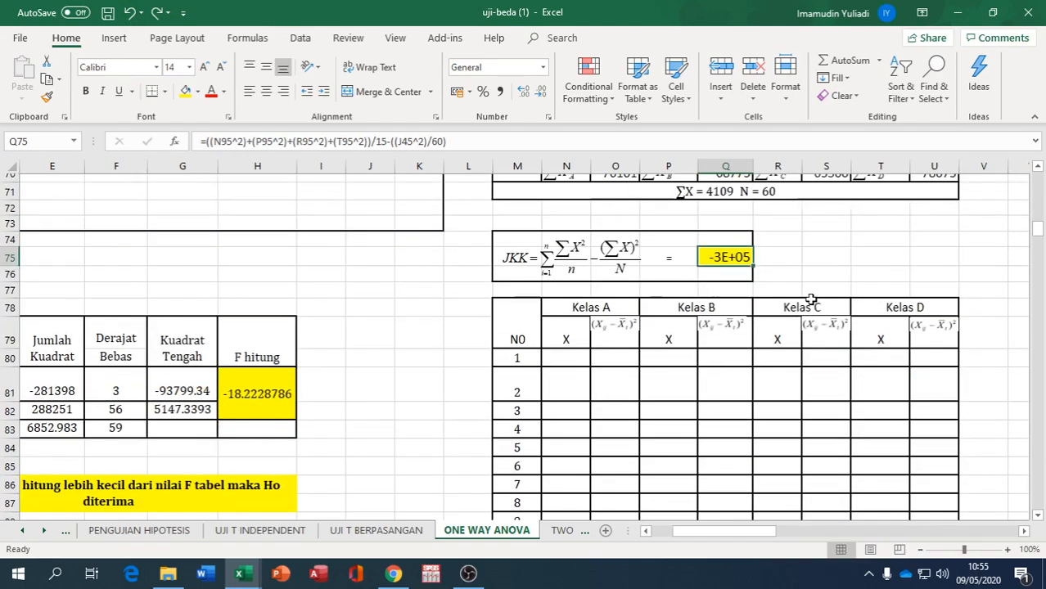
- Review the class score tables and JKT section above the JKK block, and re-inspect the cell references in Q75
scroll(810, 299, up, 3)
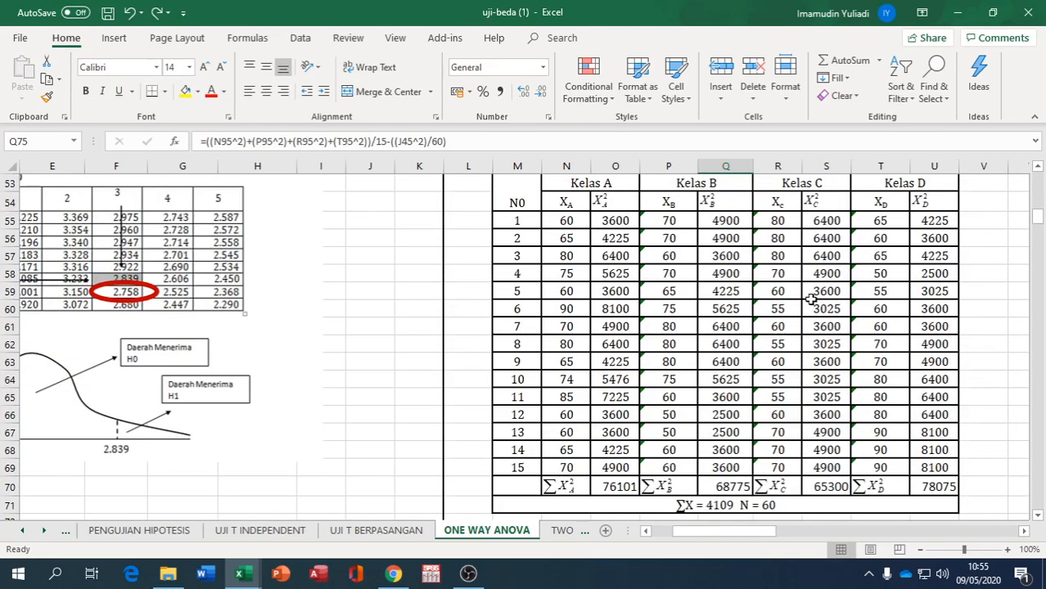
scroll(810, 299, up, 7)
scroll(806, 293, down, 10)
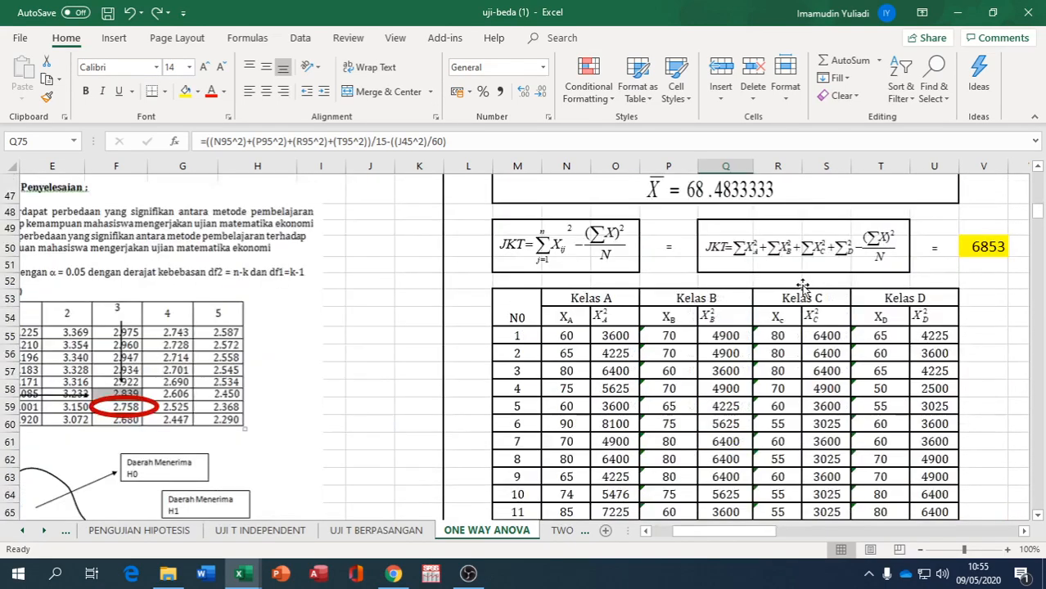
scroll(802, 287, down, 2)
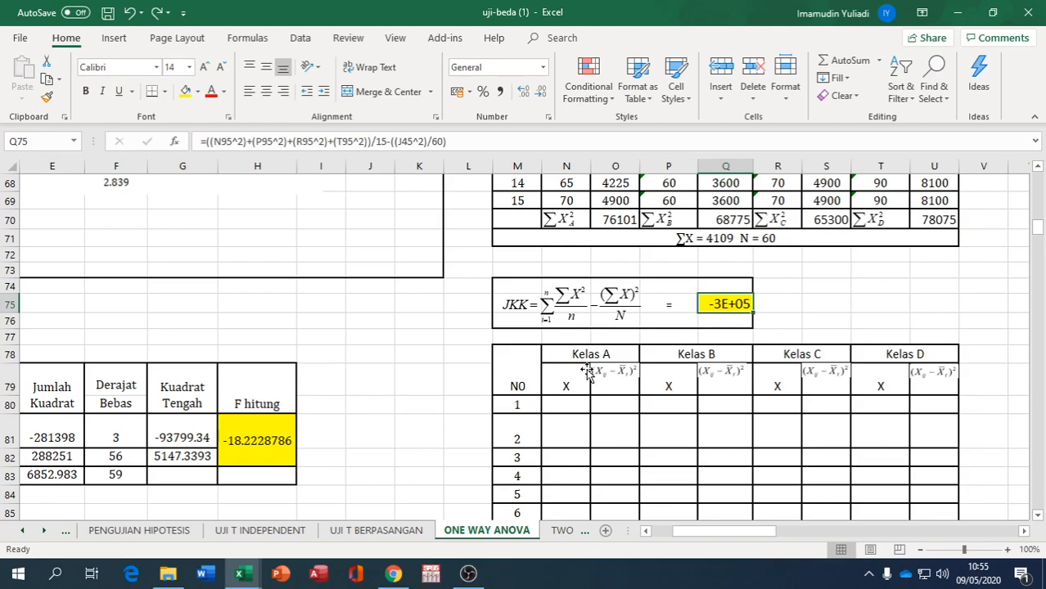
scroll(586, 379, down, 2)
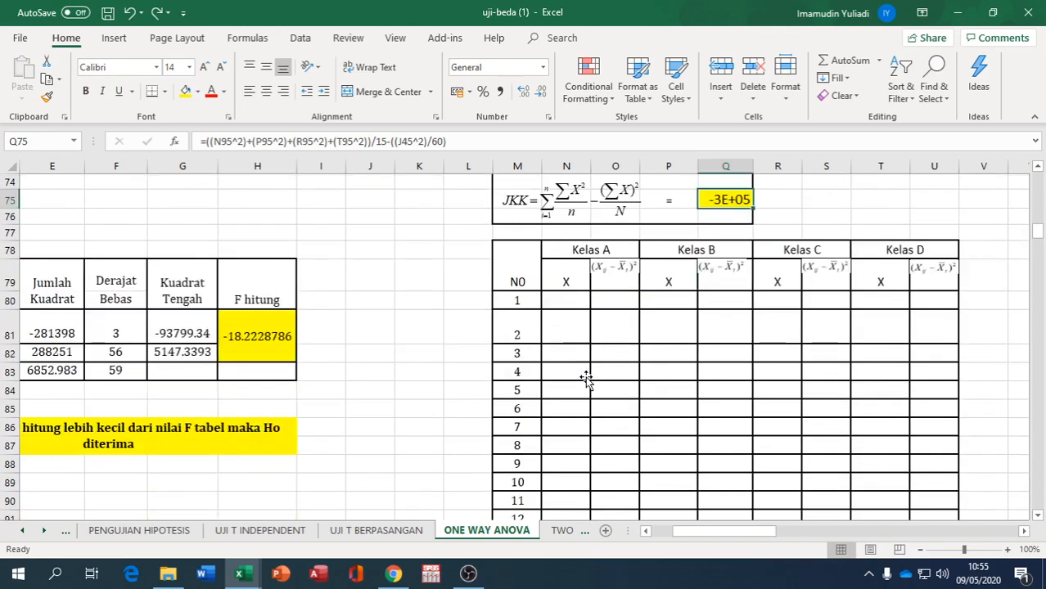
scroll(586, 379, up, 3)
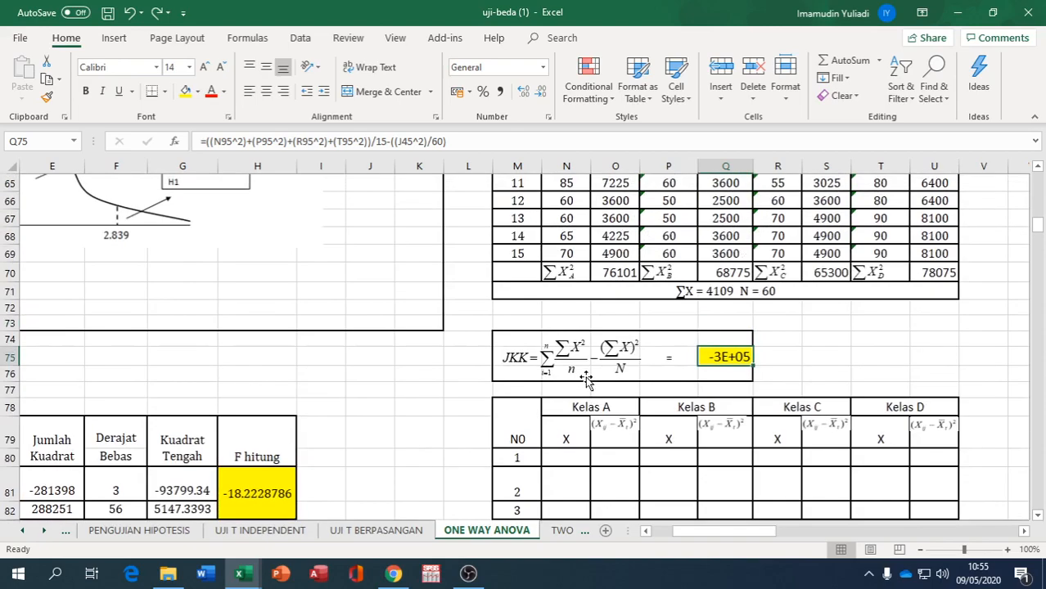
double_click(736, 356)
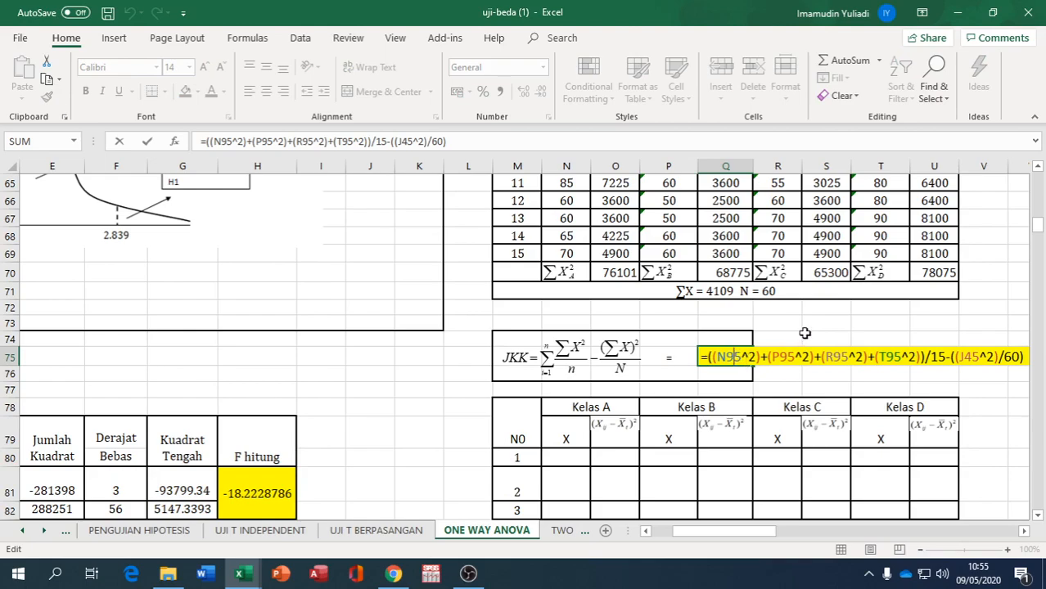
key(Return)
scroll(672, 409, down, 1)
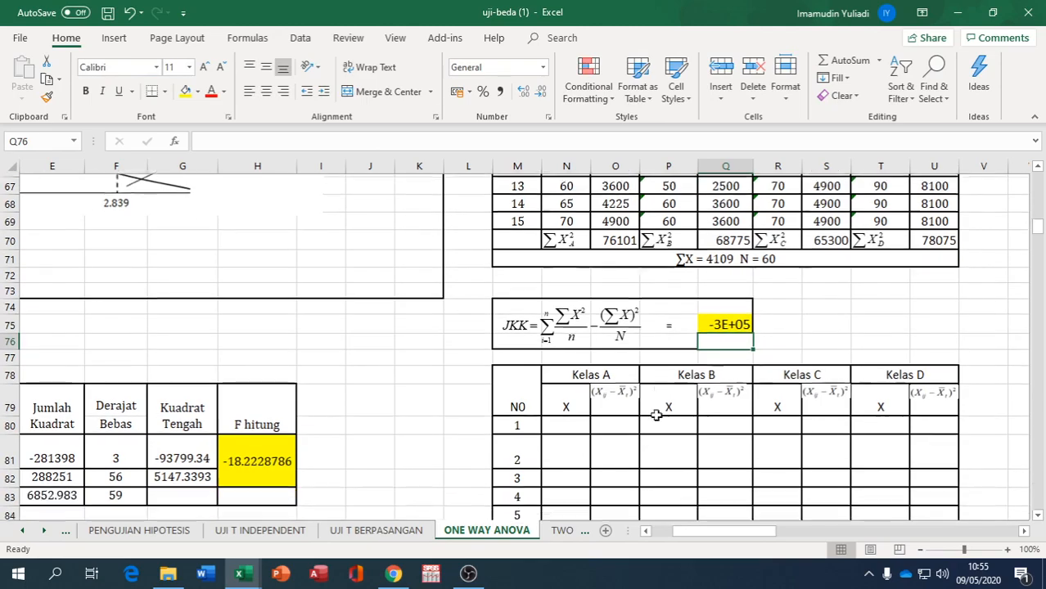
- Link the first Kelas A score of the JKK table in N80 to the source score with =F30
click(562, 401)
text(=)
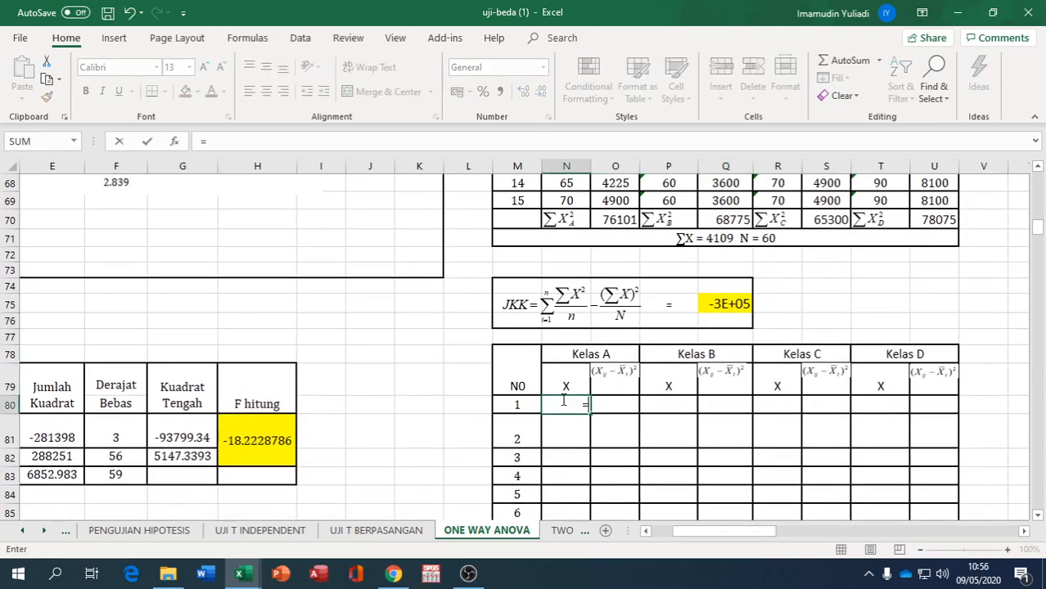
scroll(582, 390, up, 6)
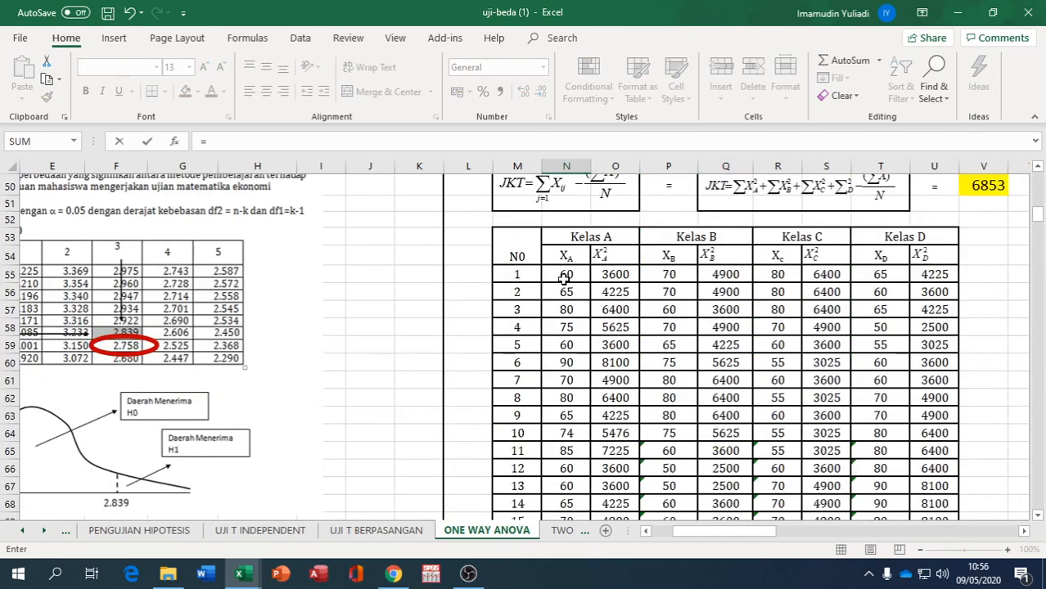
scroll(187, 314, up, 8)
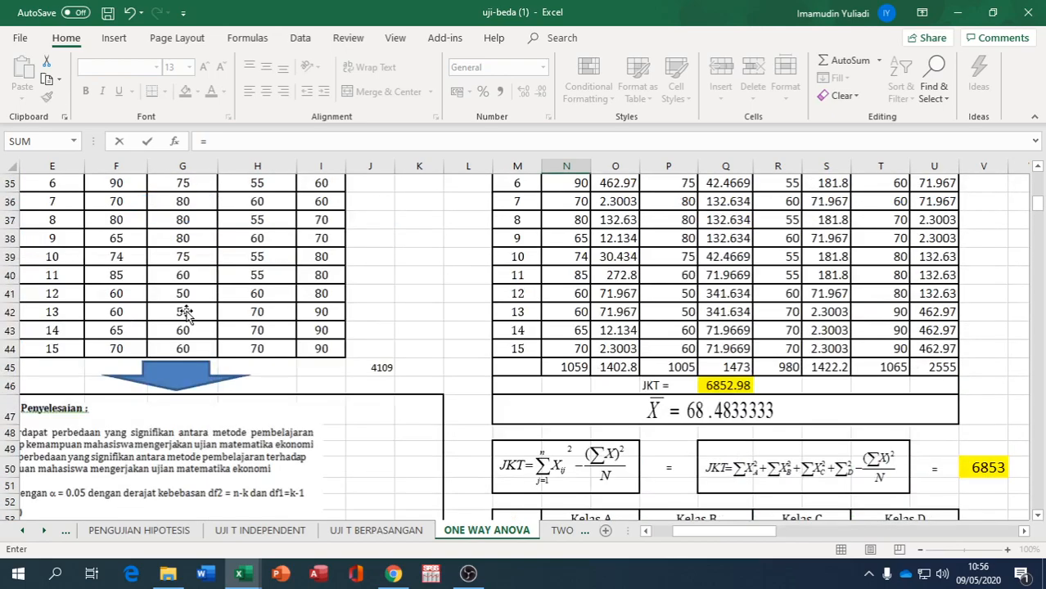
click(127, 252)
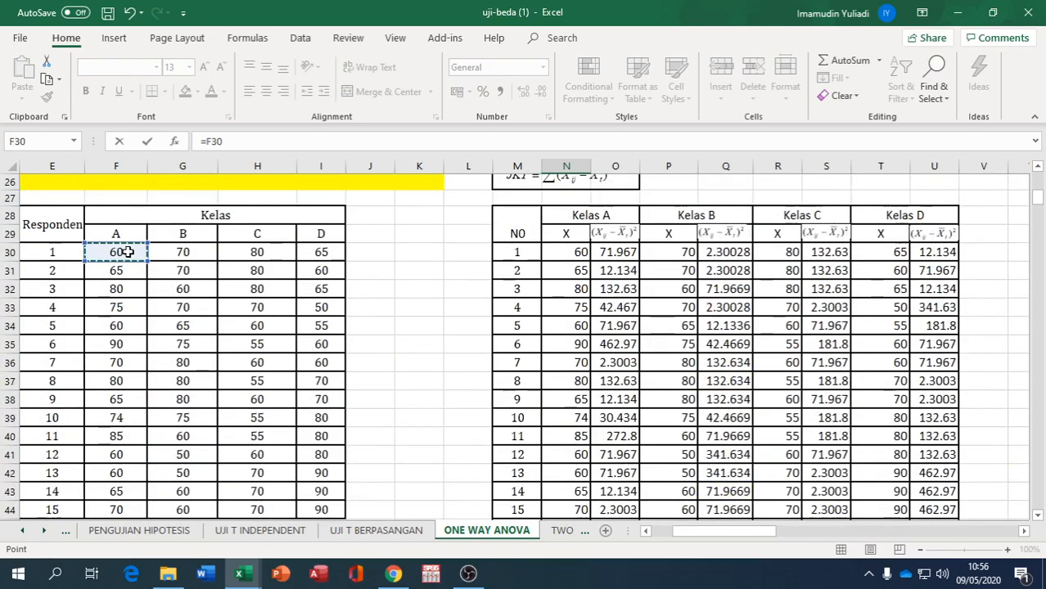
key(Return)
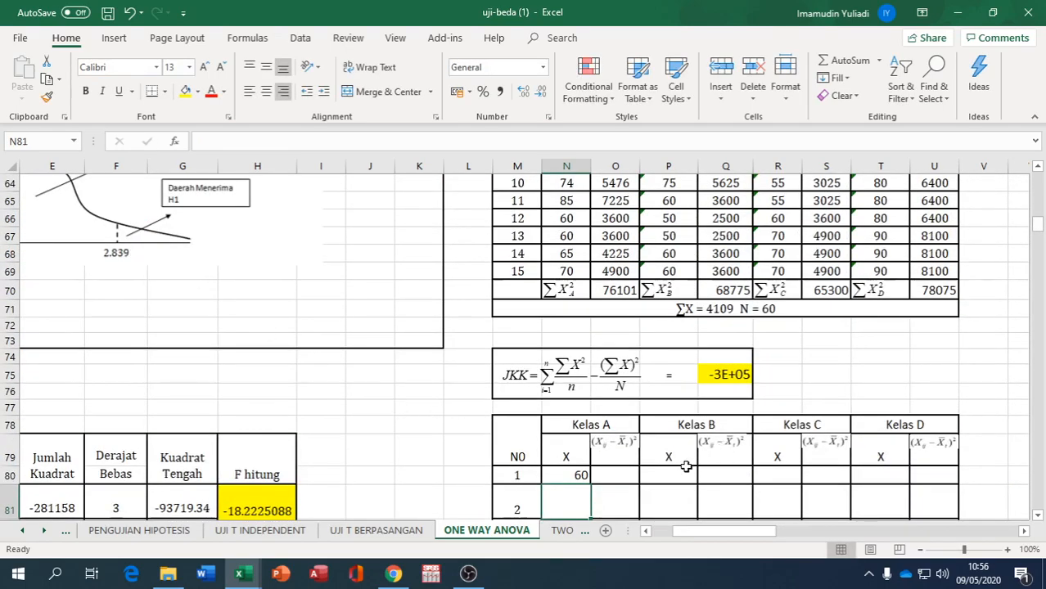
- Link the first Kelas B score in P80 to class B's first source score in G30
click(680, 473)
text(=)
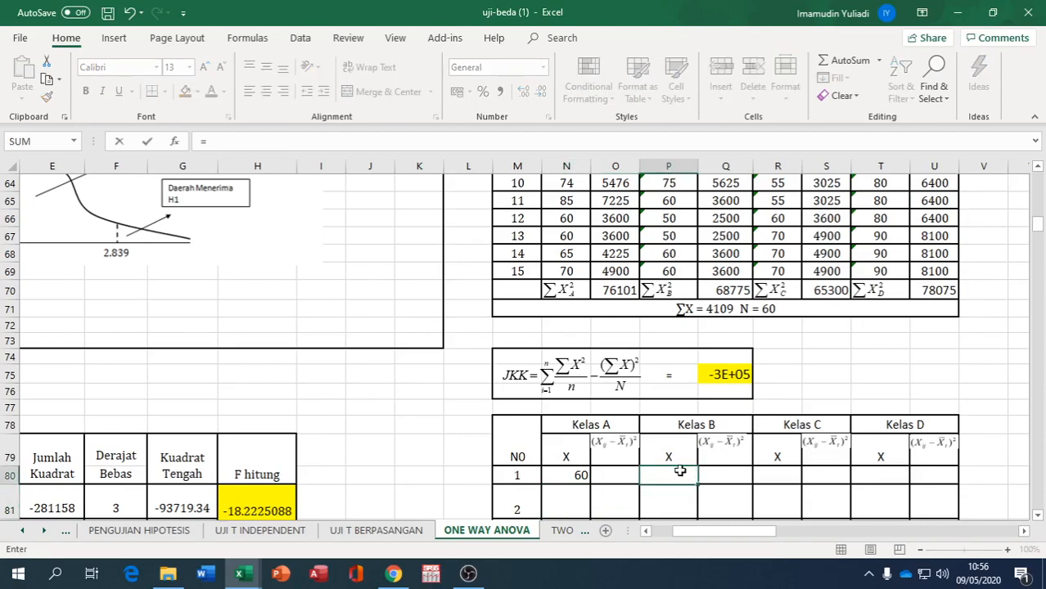
scroll(680, 474, up, 14)
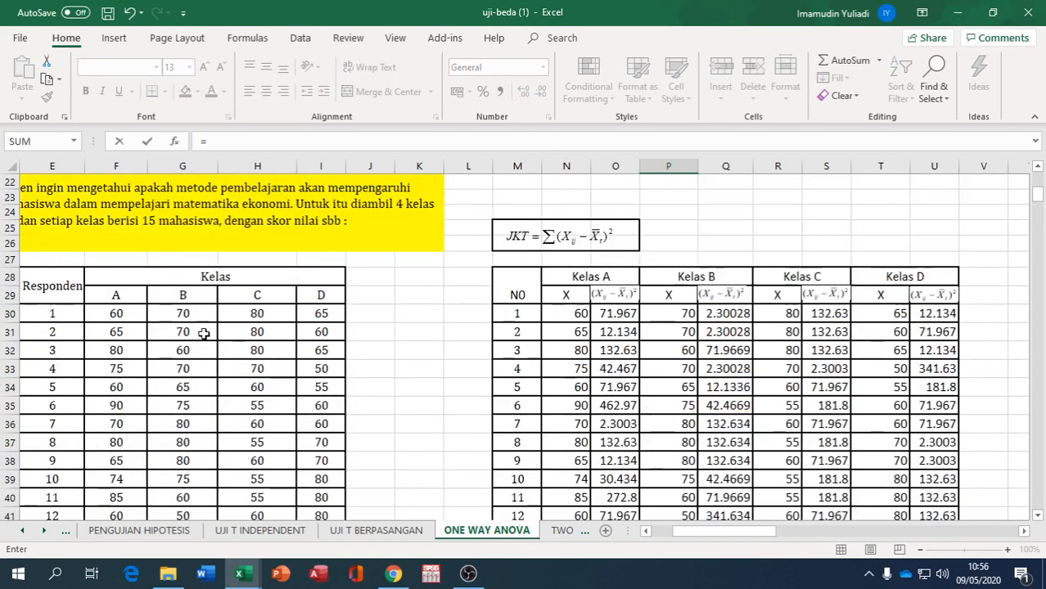
click(194, 313)
key(Return)
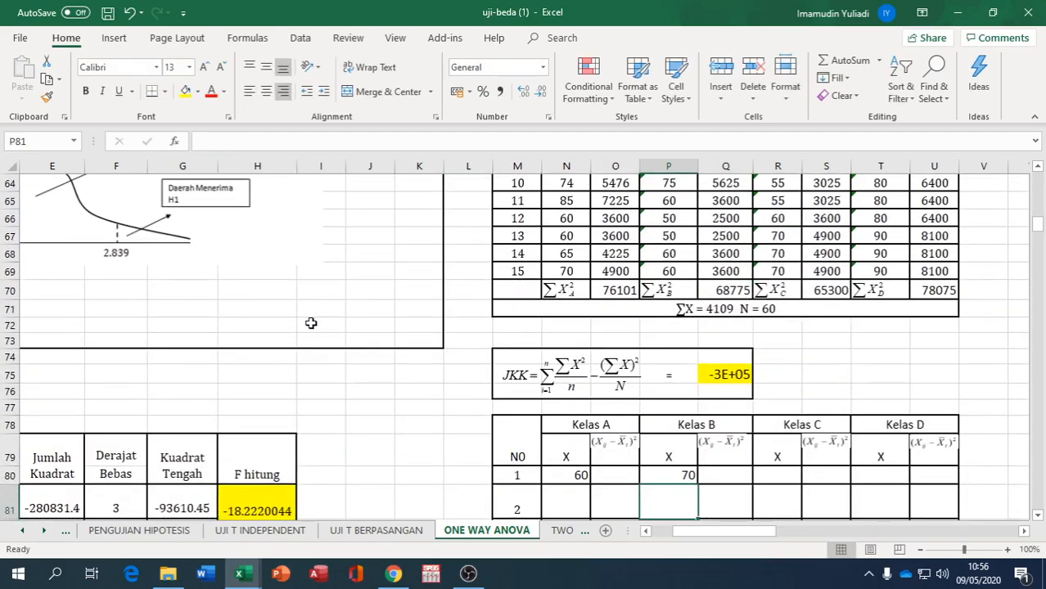
- Link the first Kelas C score in R80 to class C's first source score in H30
click(771, 476)
text(=)
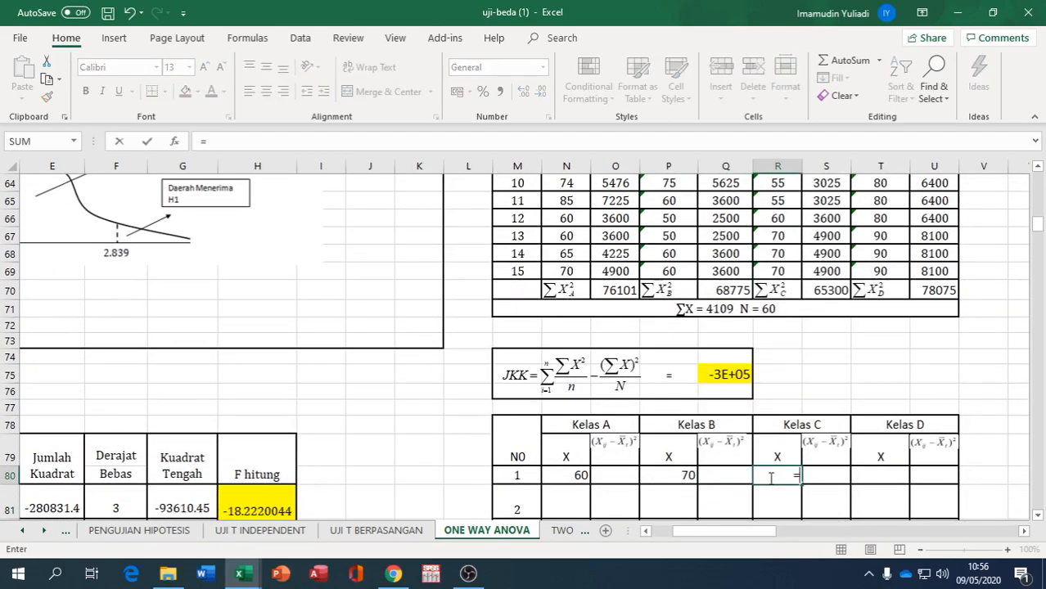
scroll(204, 327, up, 12)
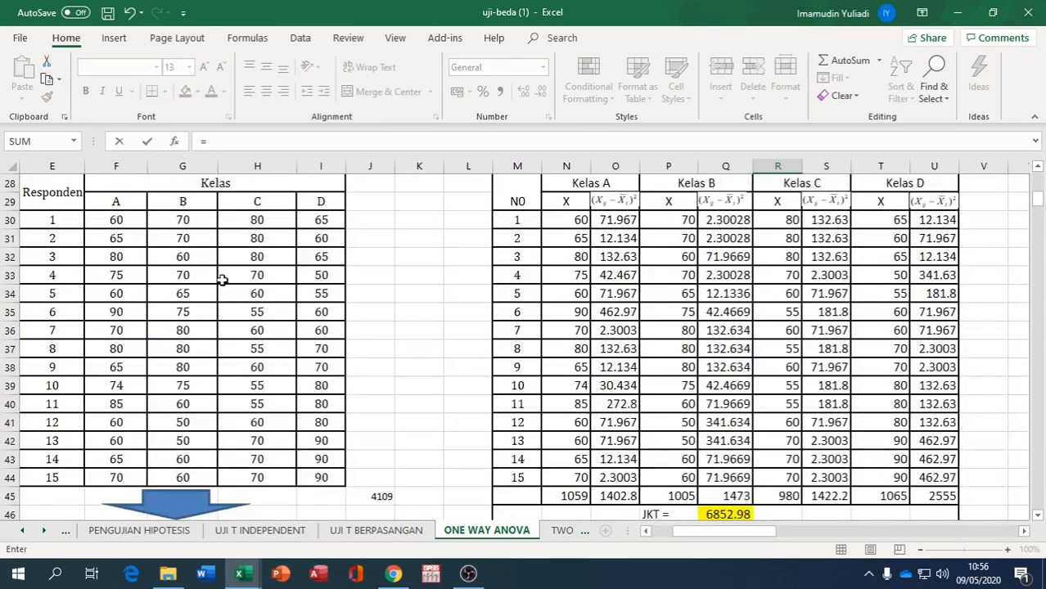
click(242, 219)
key(Return)
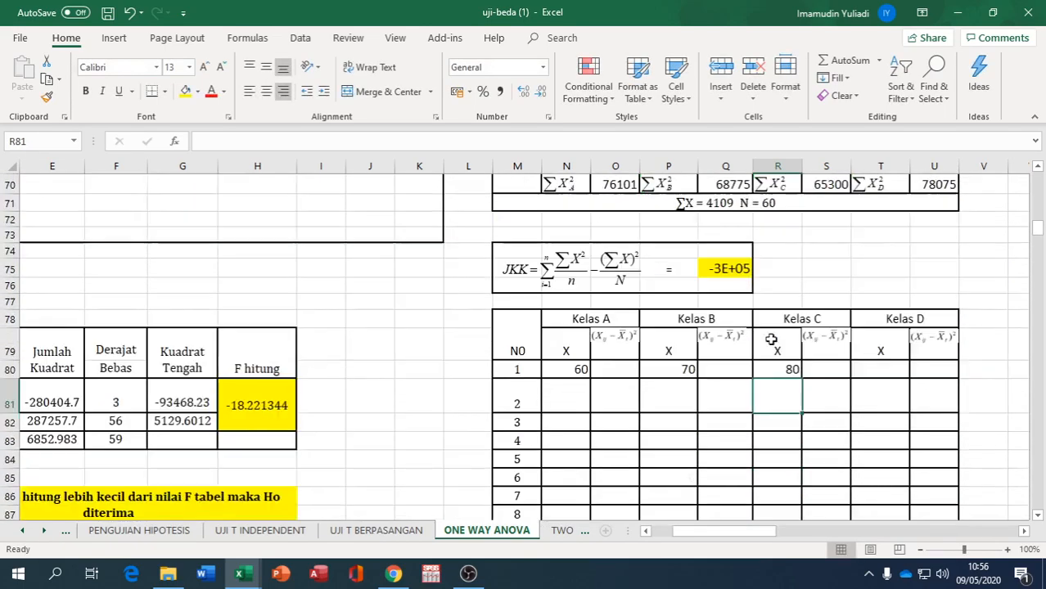
- Link the first Kelas D score in T80 with =I30 and fill N80:T80 down through respondent 15 in row 94
click(895, 368)
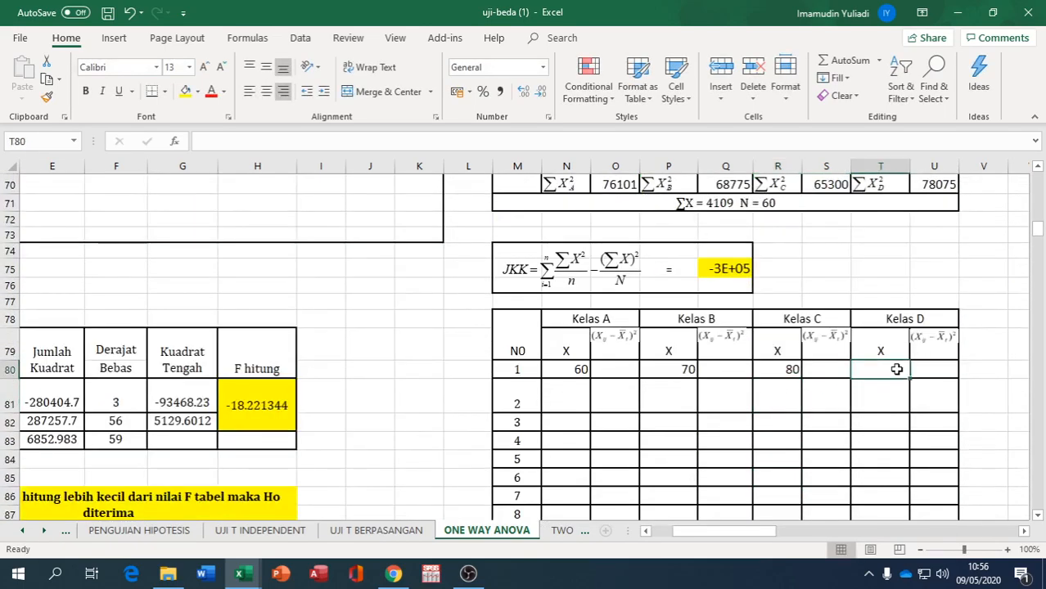
text(=)
scroll(408, 319, up, 13)
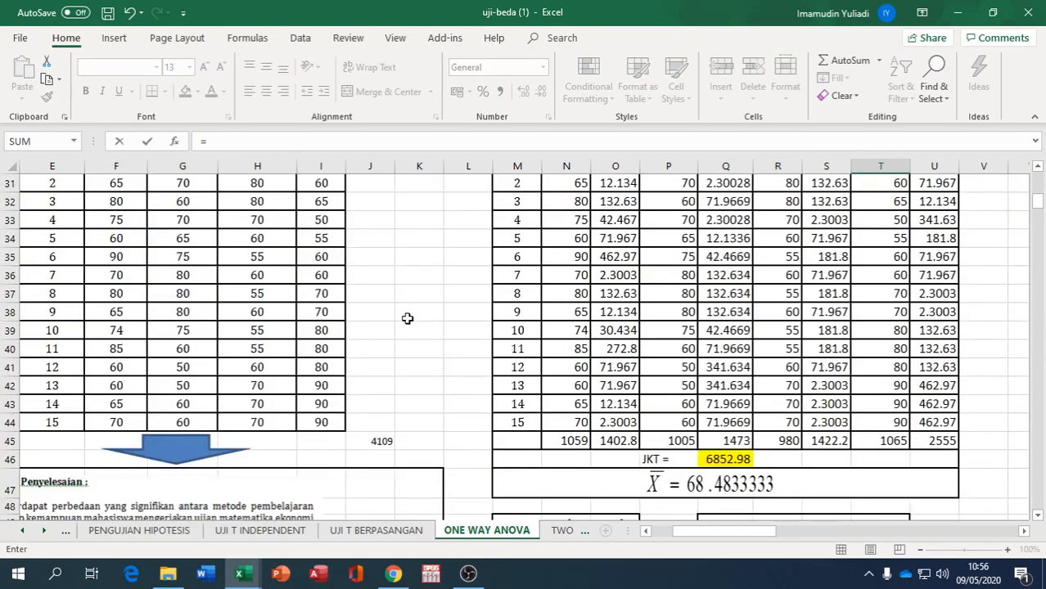
scroll(408, 318, up, 3)
click(322, 314)
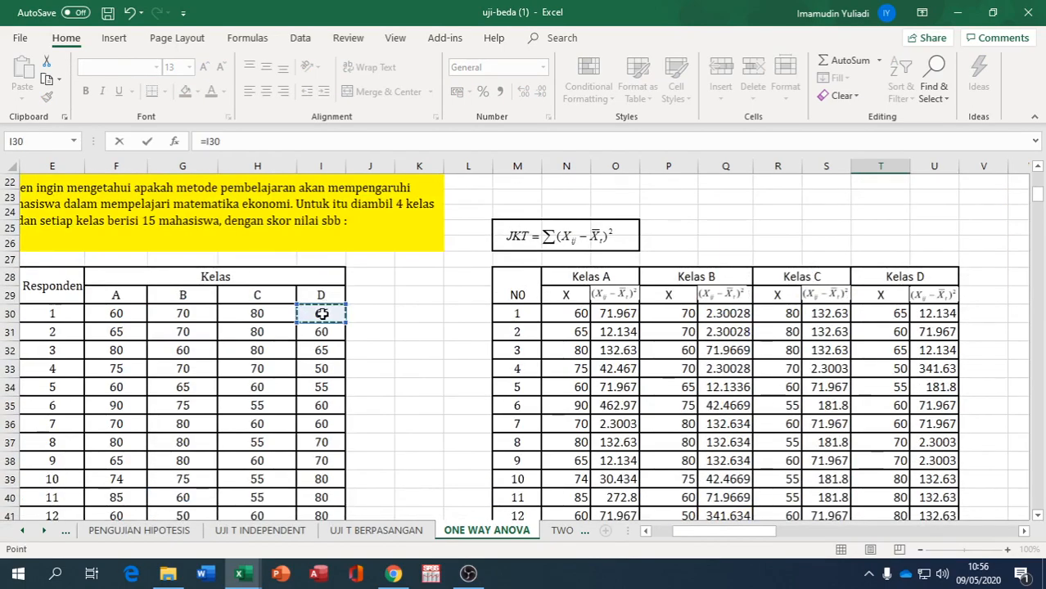
key(Return)
scroll(322, 311, down, 3)
drag(561, 312, 901, 460)
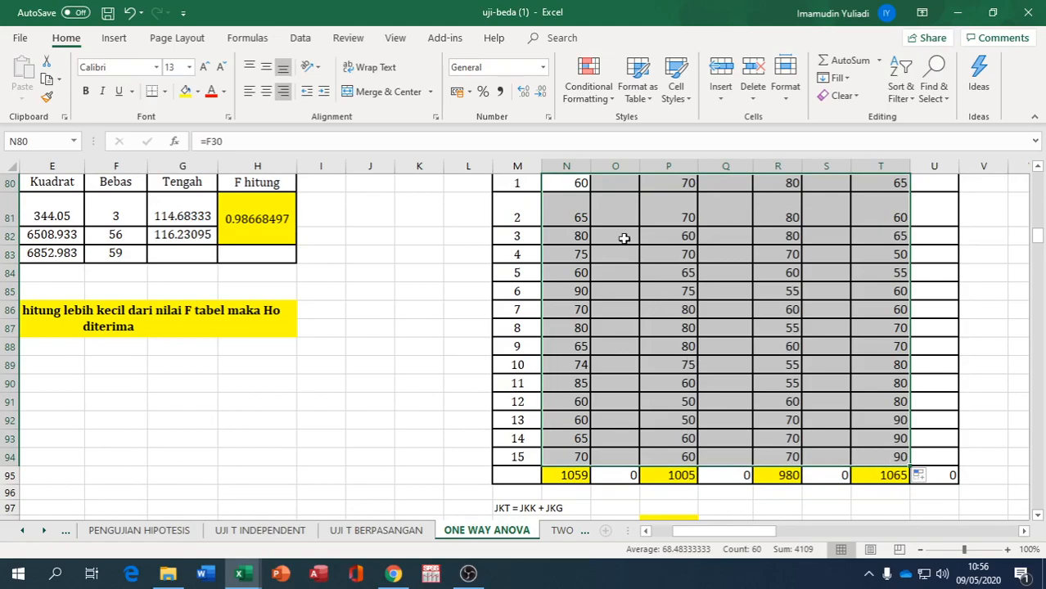
- Enter the first Kelas A squared deviation from the overall mean in O80 as =(N80-$J$45/60)^2
scroll(626, 241, up, 2)
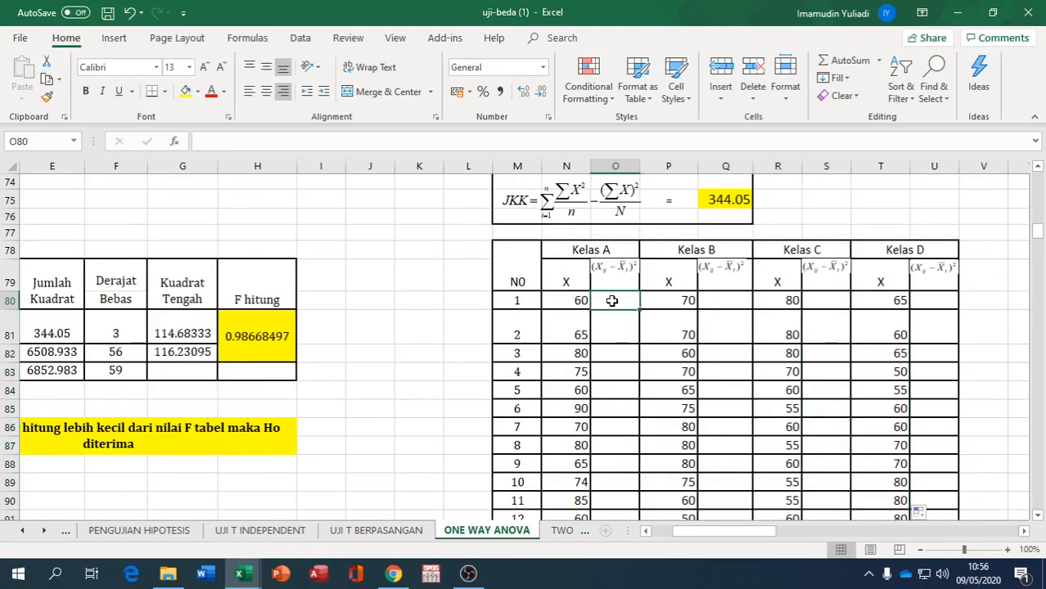
text(()
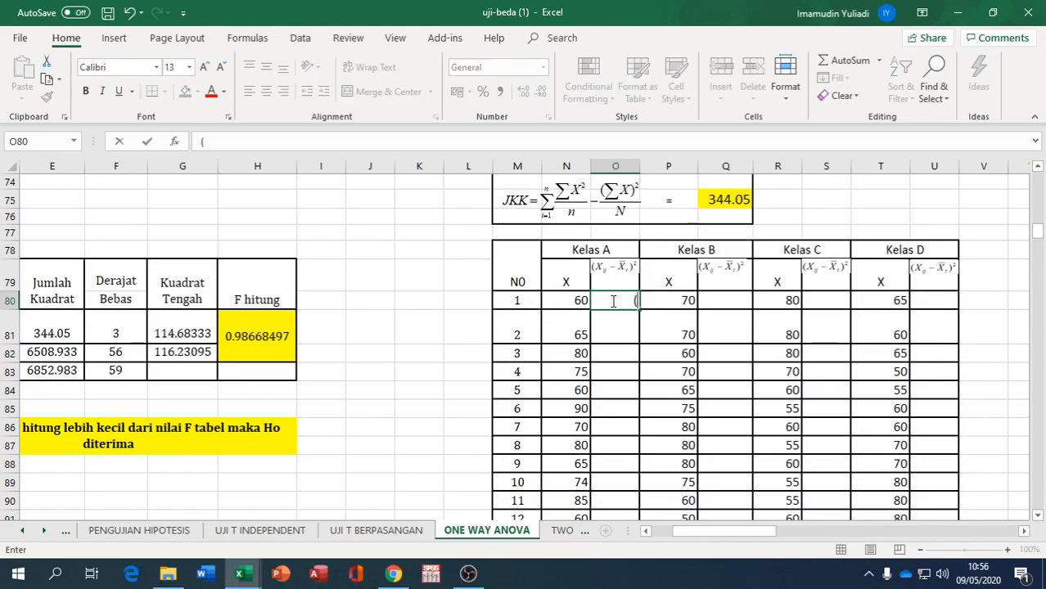
text(=()
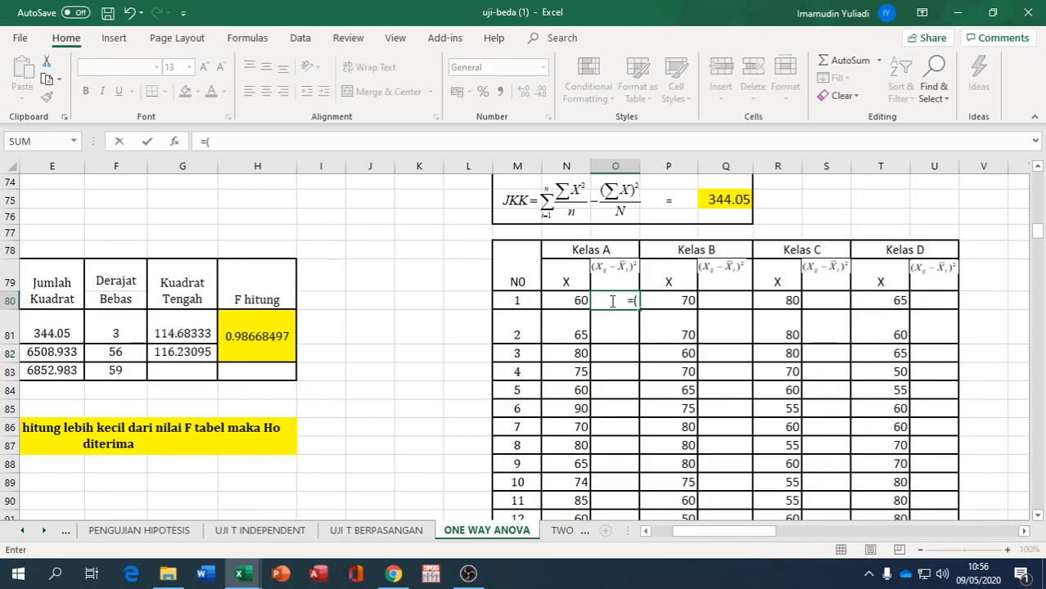
click(579, 301)
text(-)
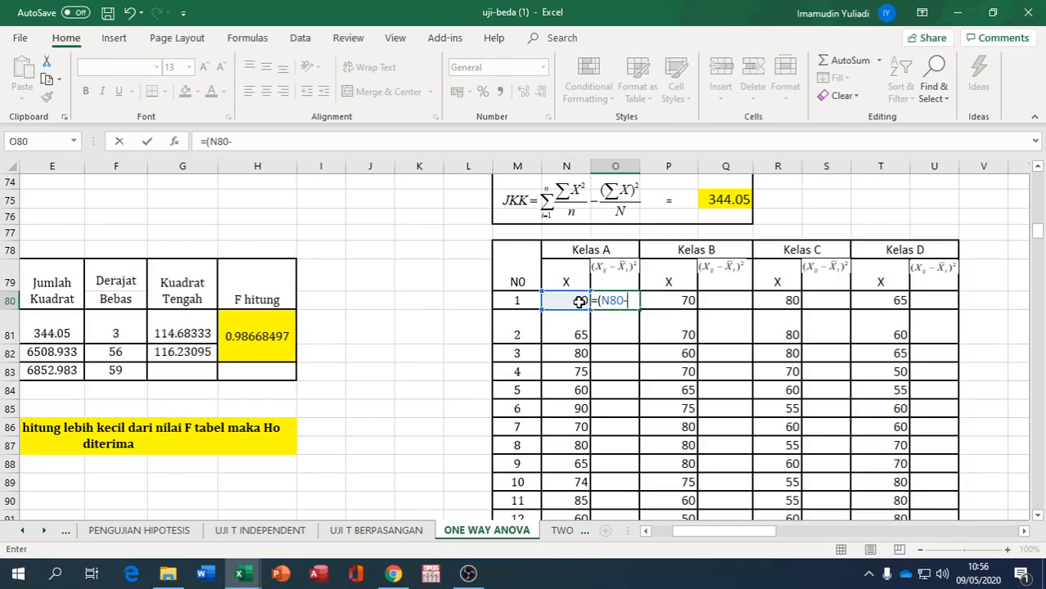
scroll(578, 302, up, 13)
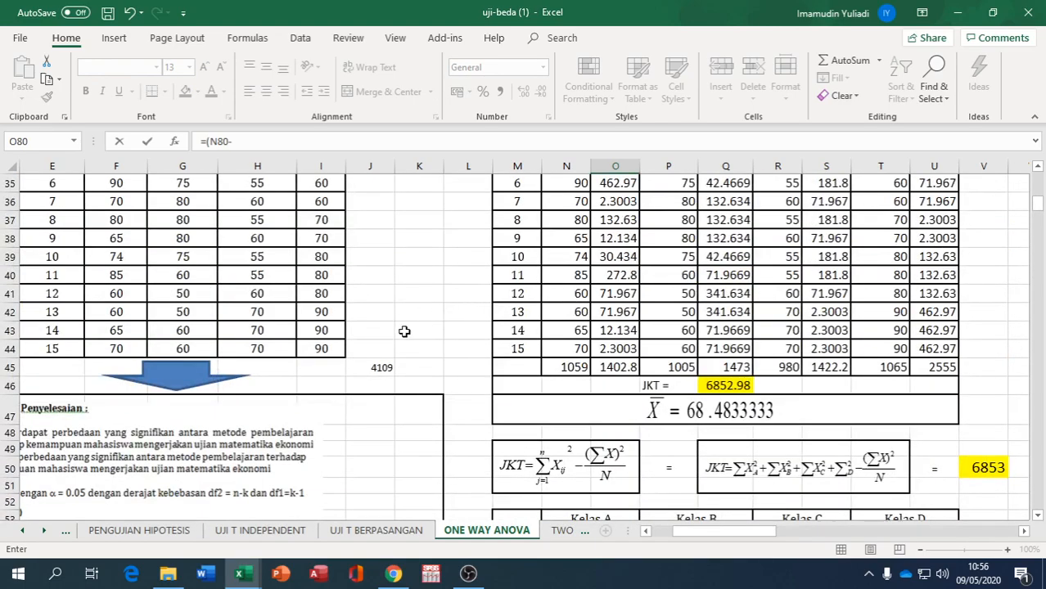
click(386, 366)
key(F4)
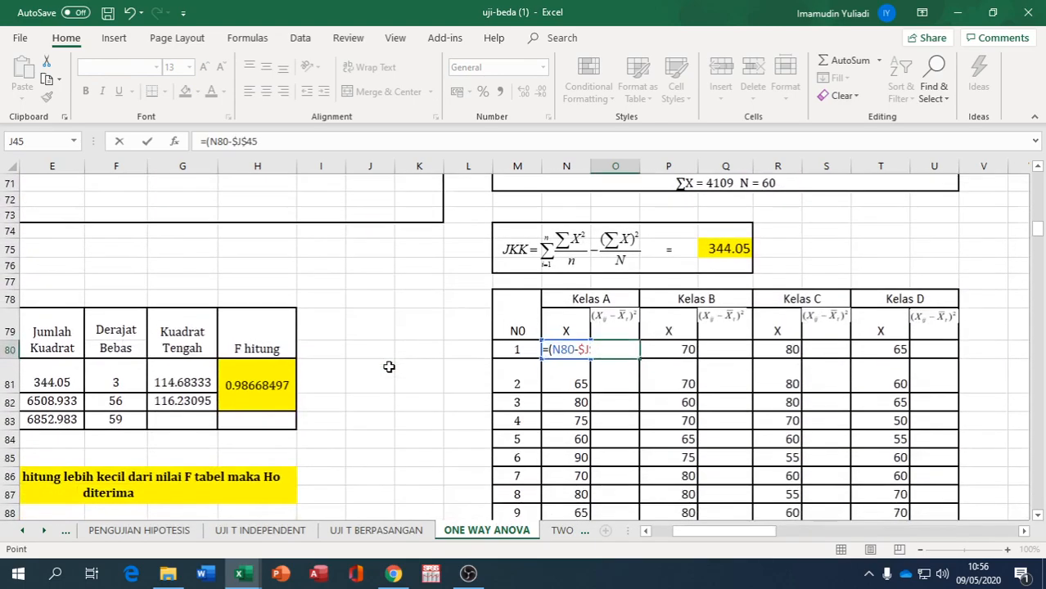
text(/)
scroll(396, 363, down, 2)
scroll(396, 363, down, 6)
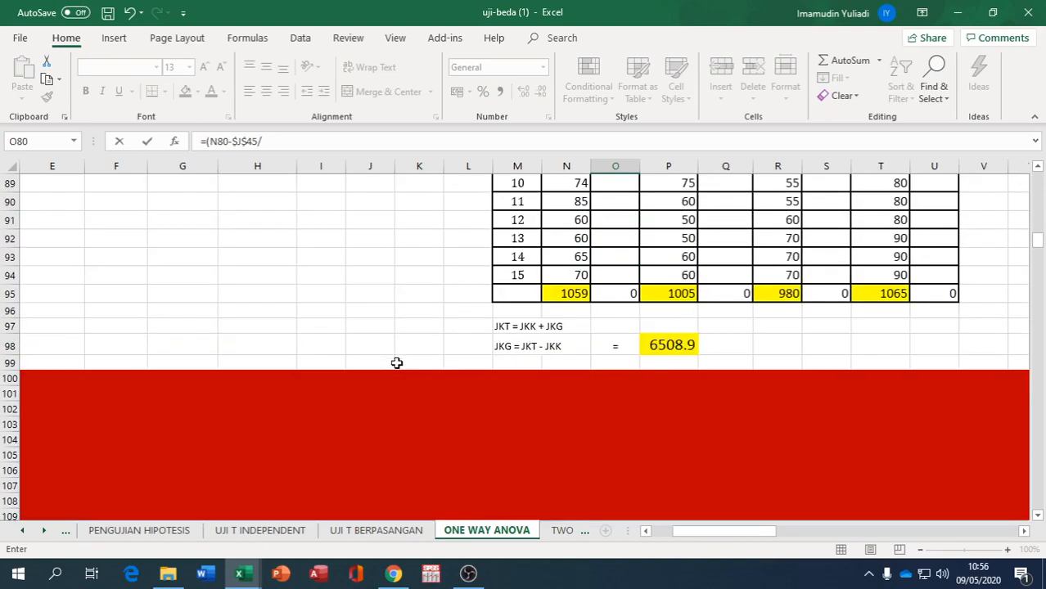
scroll(397, 362, up, 3)
scroll(396, 362, up, 5)
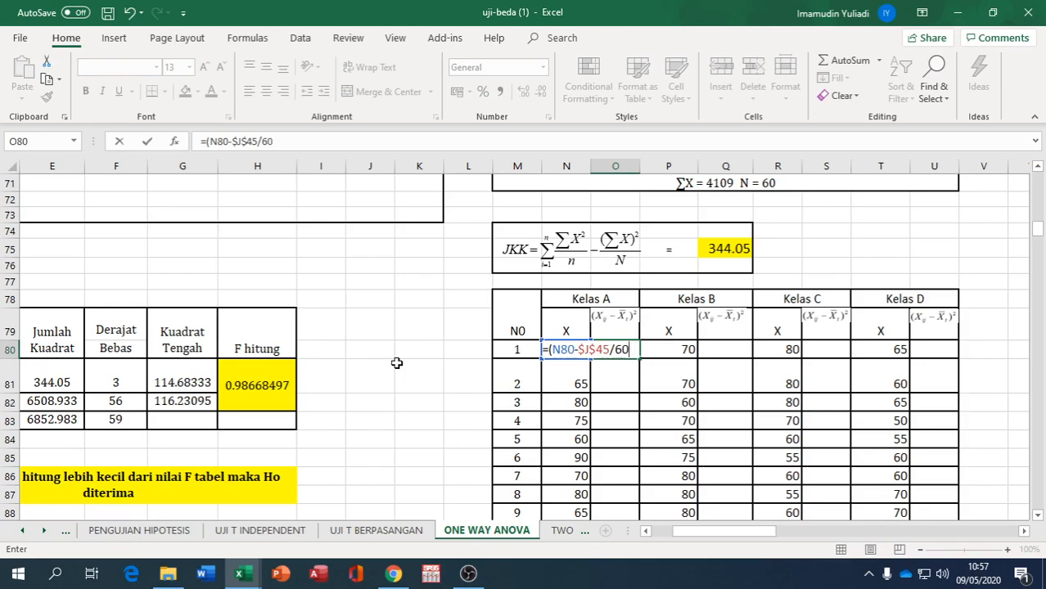
text()^2)
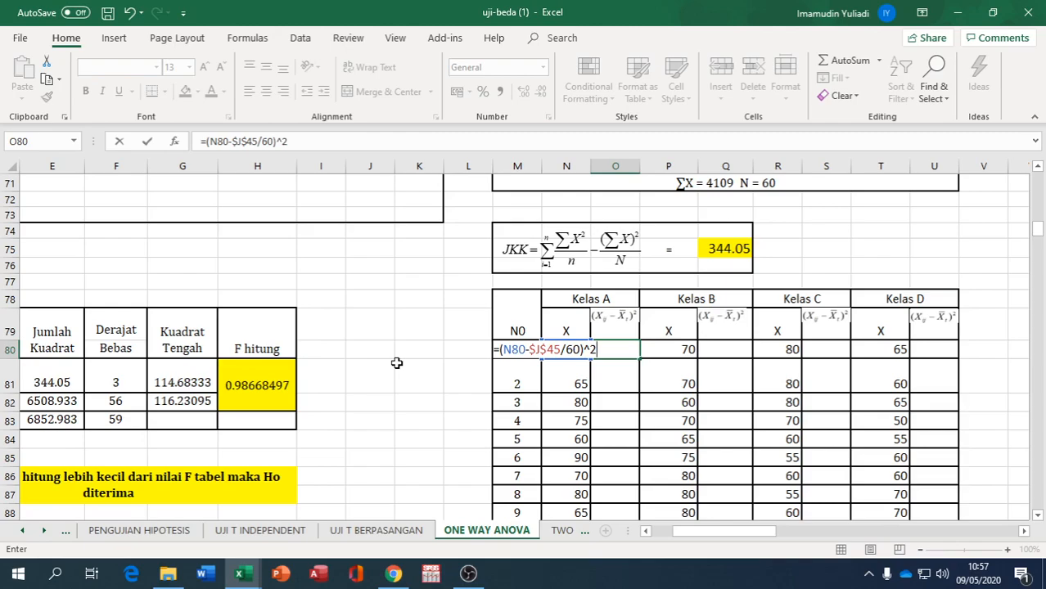
key(Return)
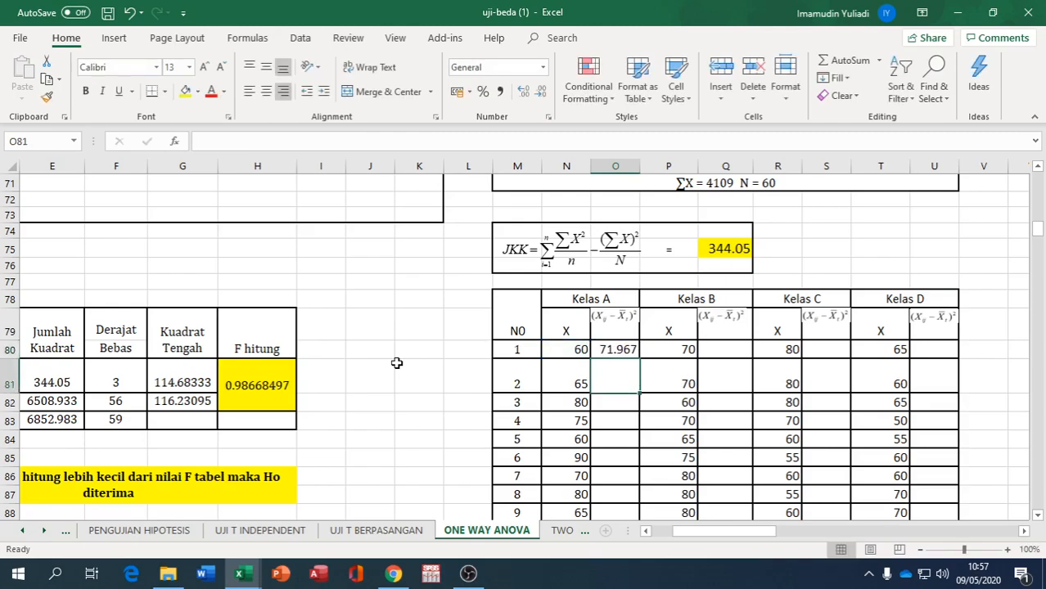
- Copy the squared-deviation formula from O80 into the first Kelas B row at Q80
click(616, 350)
right_click(619, 352)
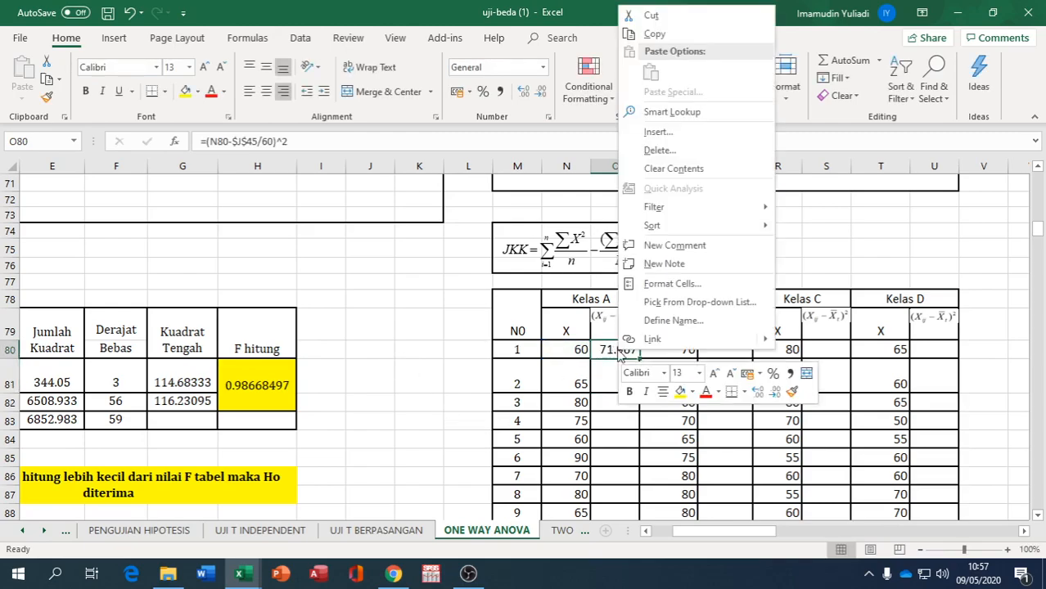
click(687, 32)
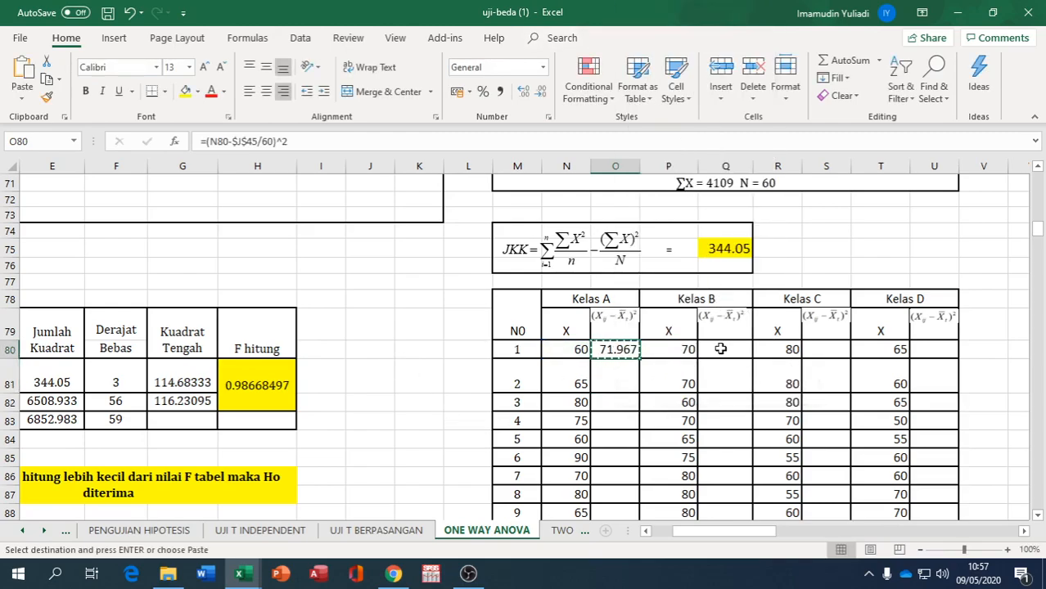
right_click(722, 350)
click(754, 72)
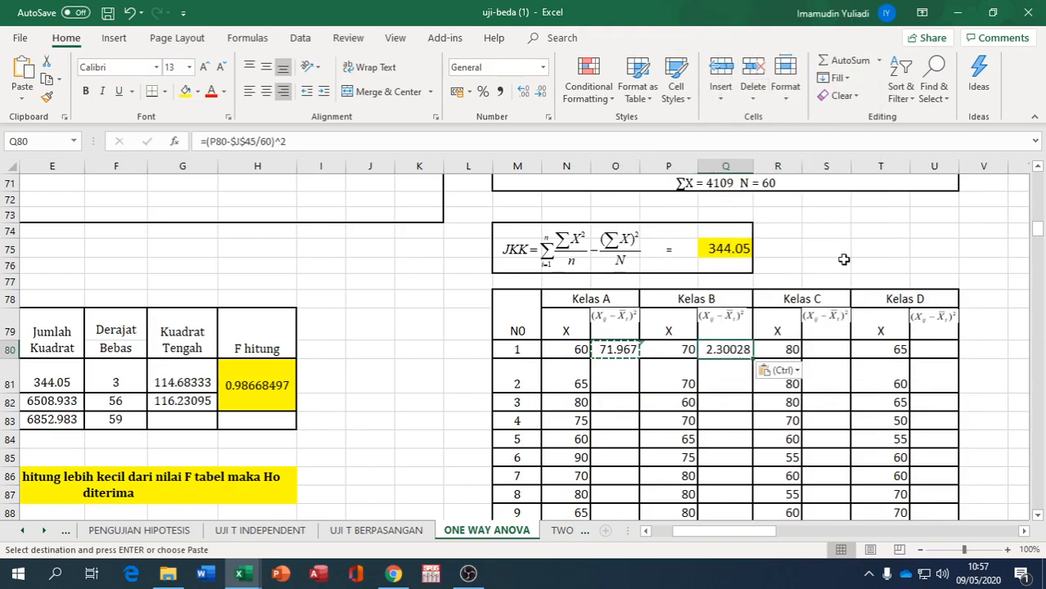
- Copy the squared-deviation formula from O80 into the first Kelas C and Kelas D rows at S80 and U80
click(834, 347)
right_click(834, 347)
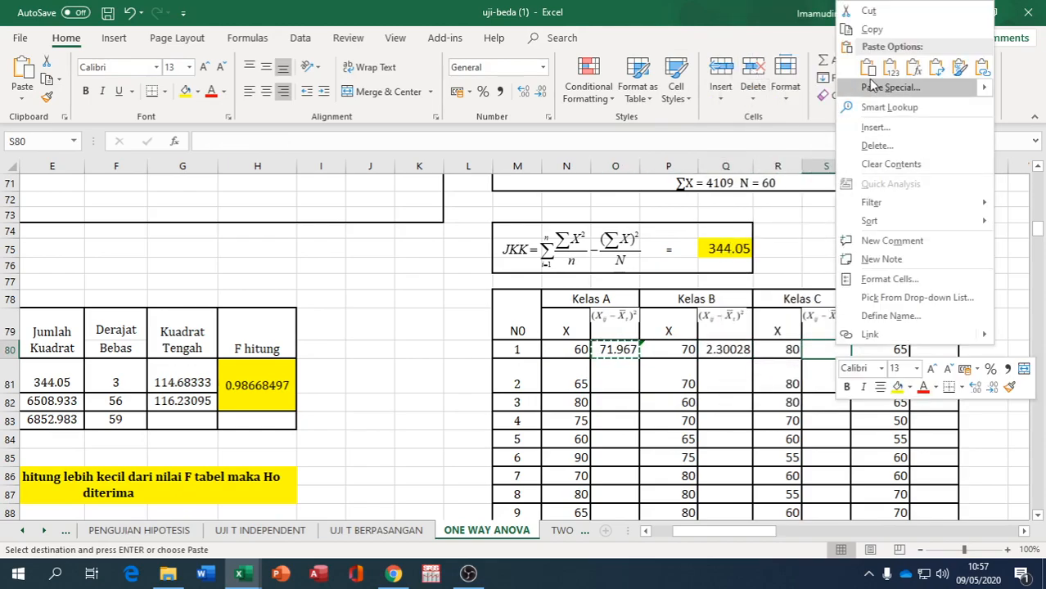
click(872, 90)
click(1001, 13)
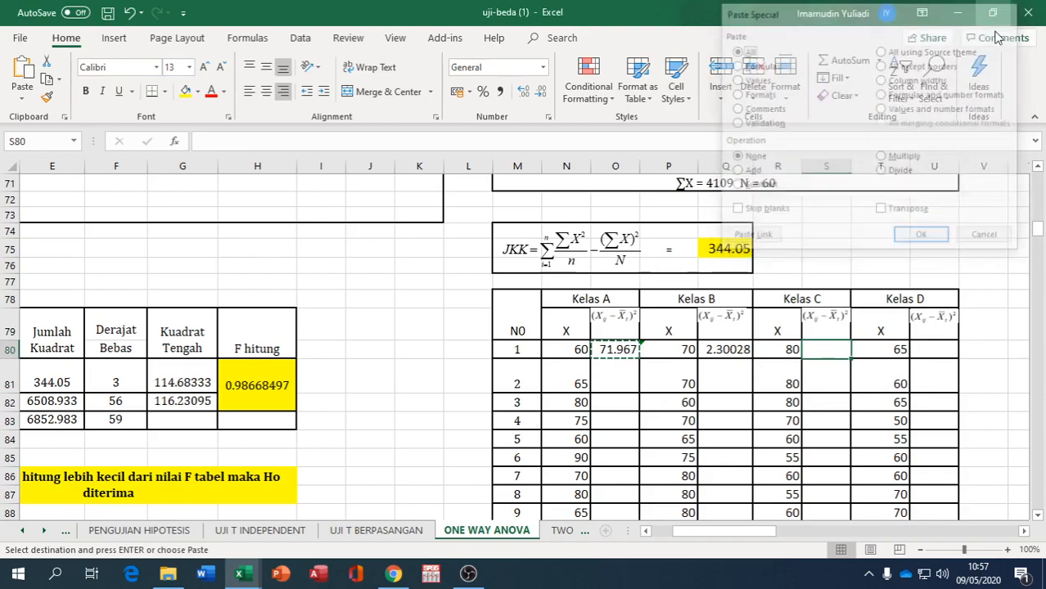
right_click(835, 347)
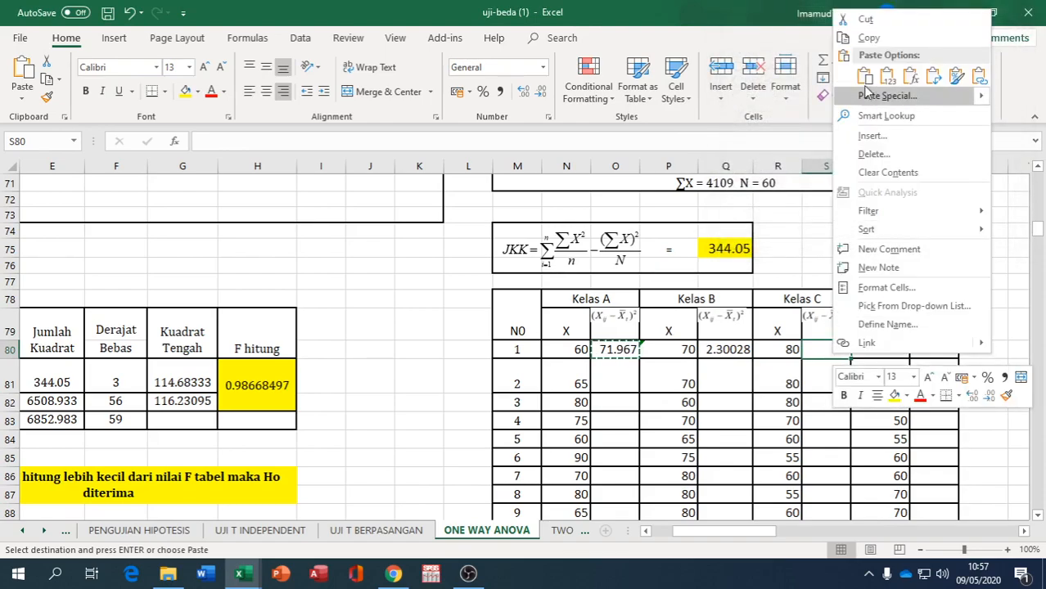
click(851, 70)
click(922, 347)
right_click(922, 347)
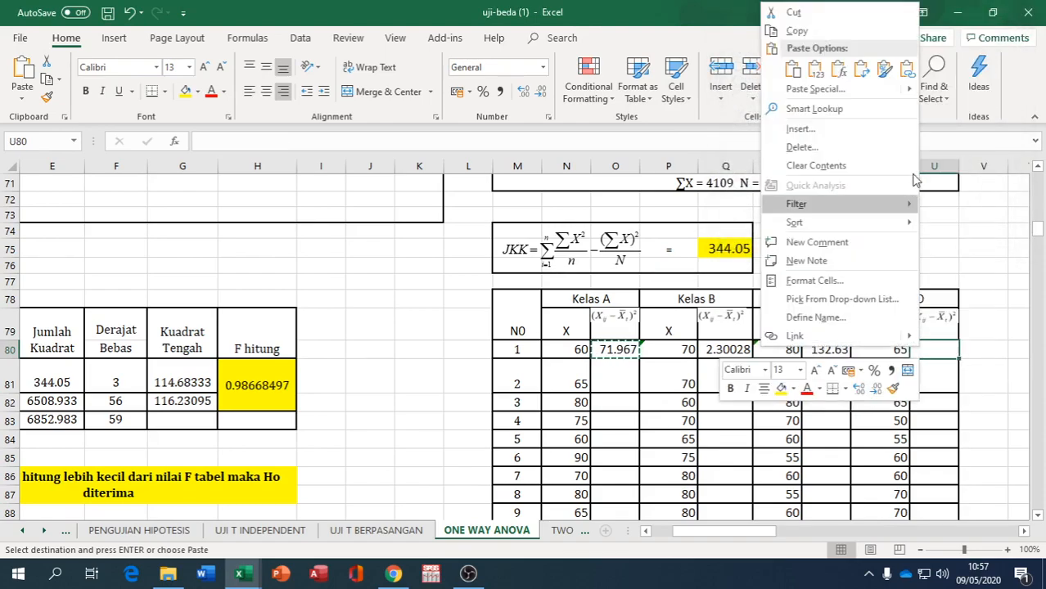
click(838, 69)
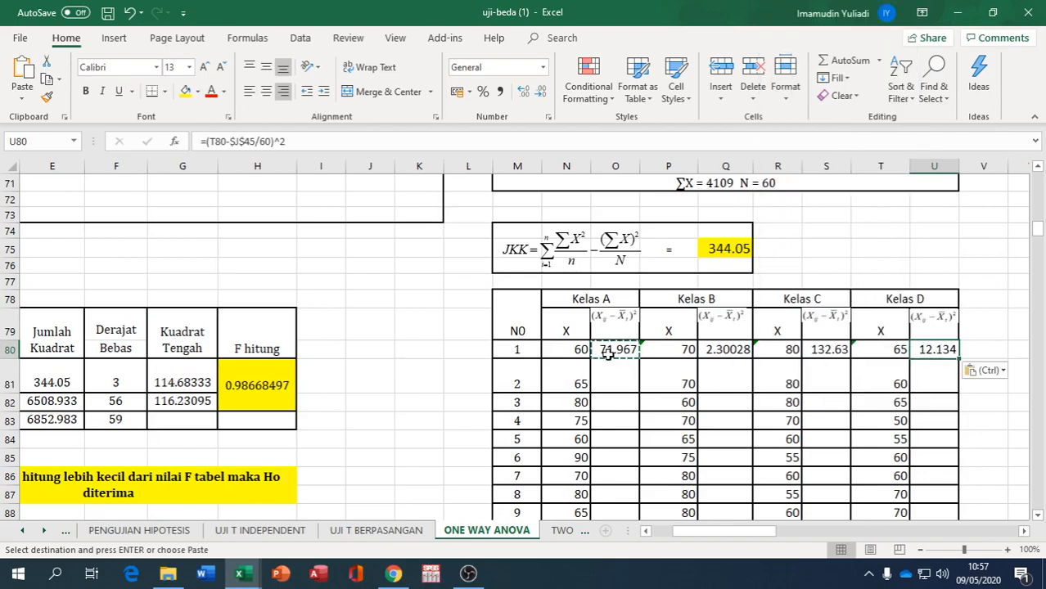
- Fill the Kelas A and Kelas B squared-deviation formulas in O80 and Q80 down through respondent 15 in row 94
click(631, 354)
click(718, 350)
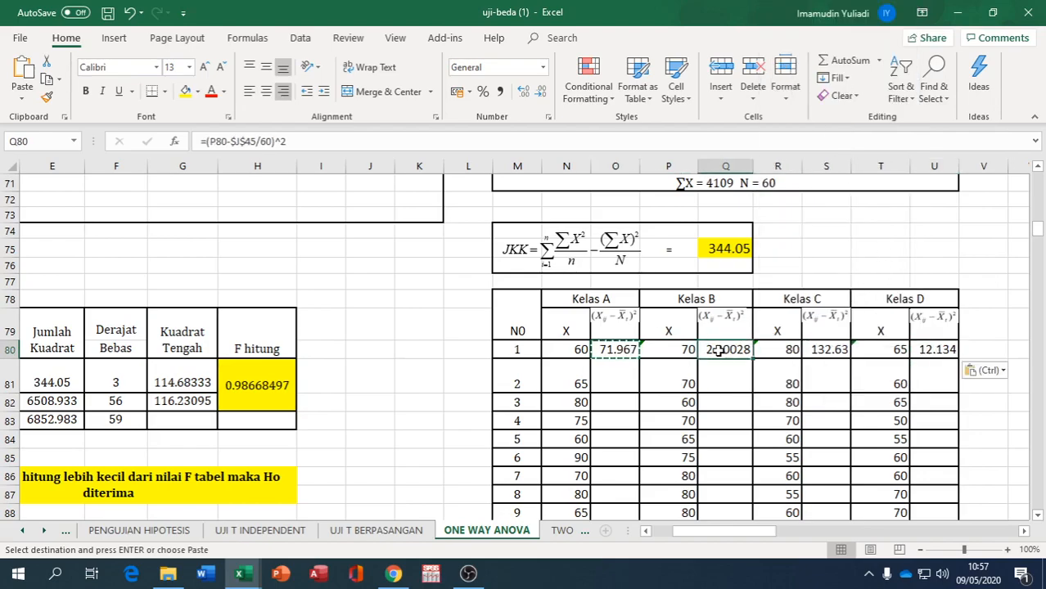
click(620, 350)
drag(642, 360, 642, 462)
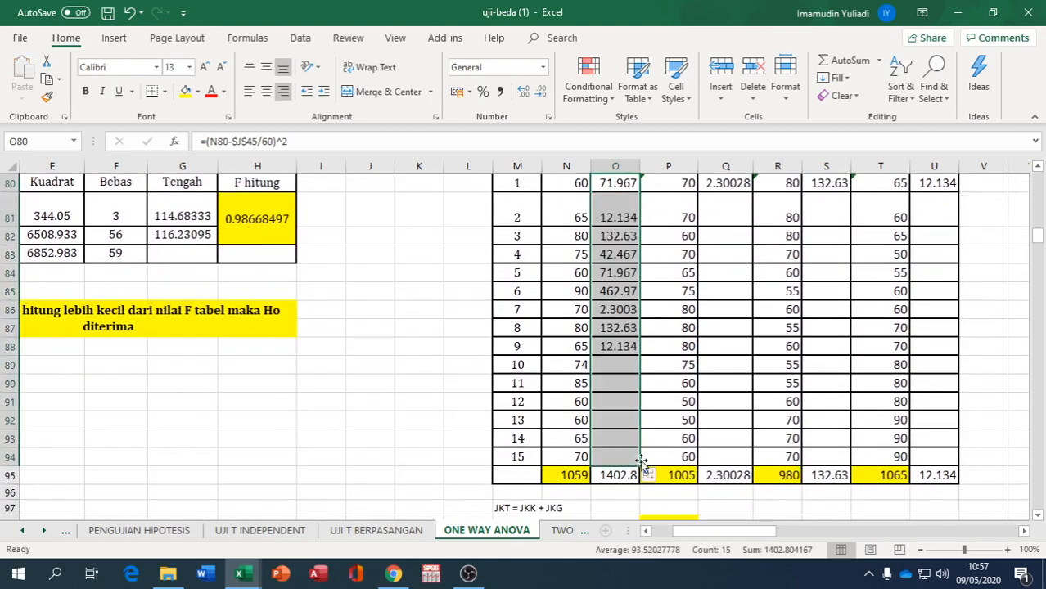
scroll(721, 328, up, 4)
click(726, 406)
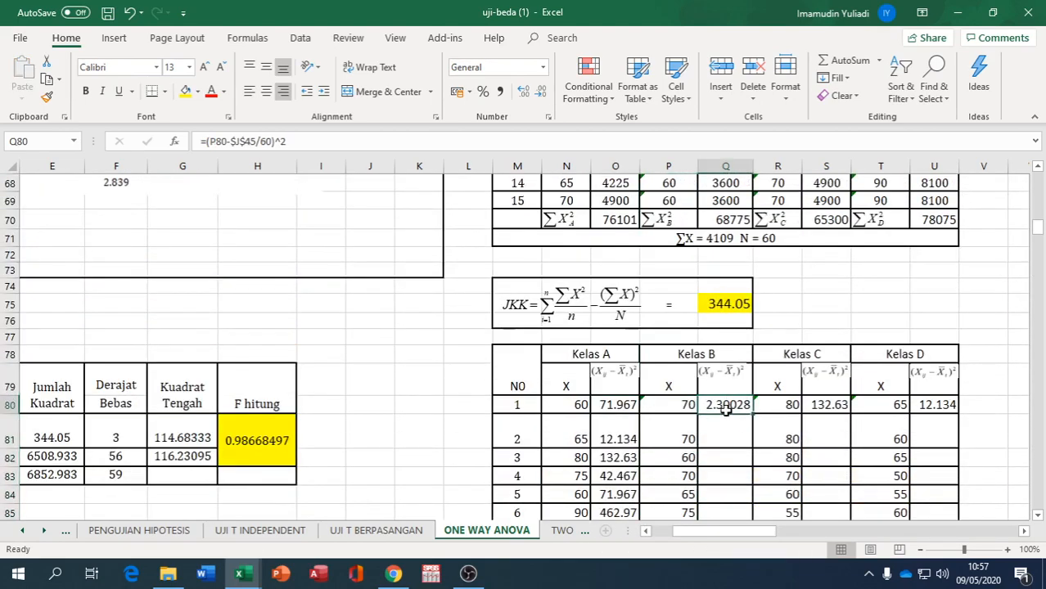
drag(753, 416, 747, 467)
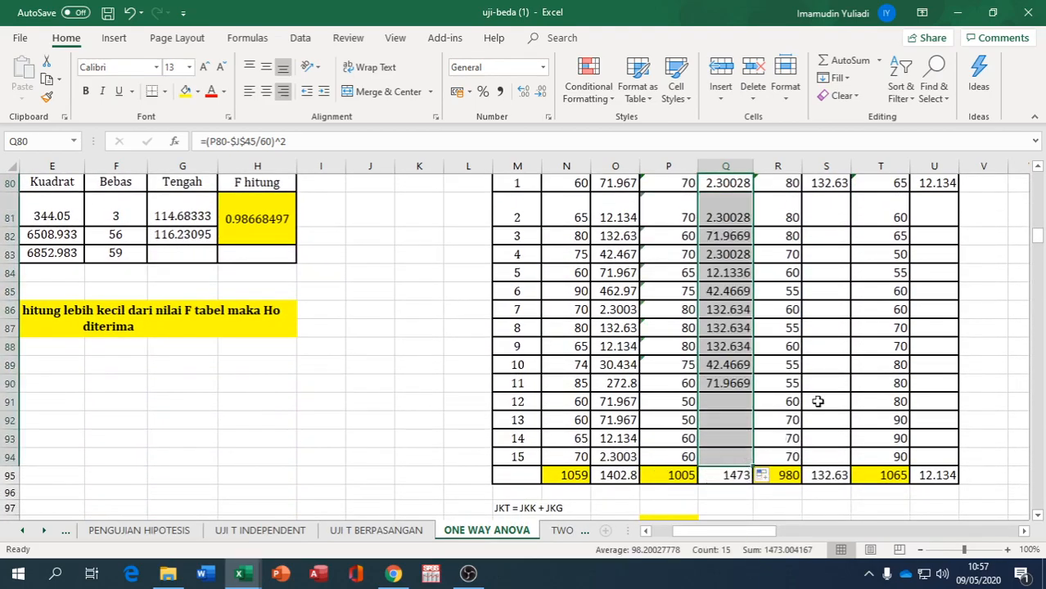
- Fill the Kelas C and Kelas D squared-deviation formulas in S80 and U80 down through row 94
click(828, 187)
drag(852, 194, 852, 457)
click(943, 184)
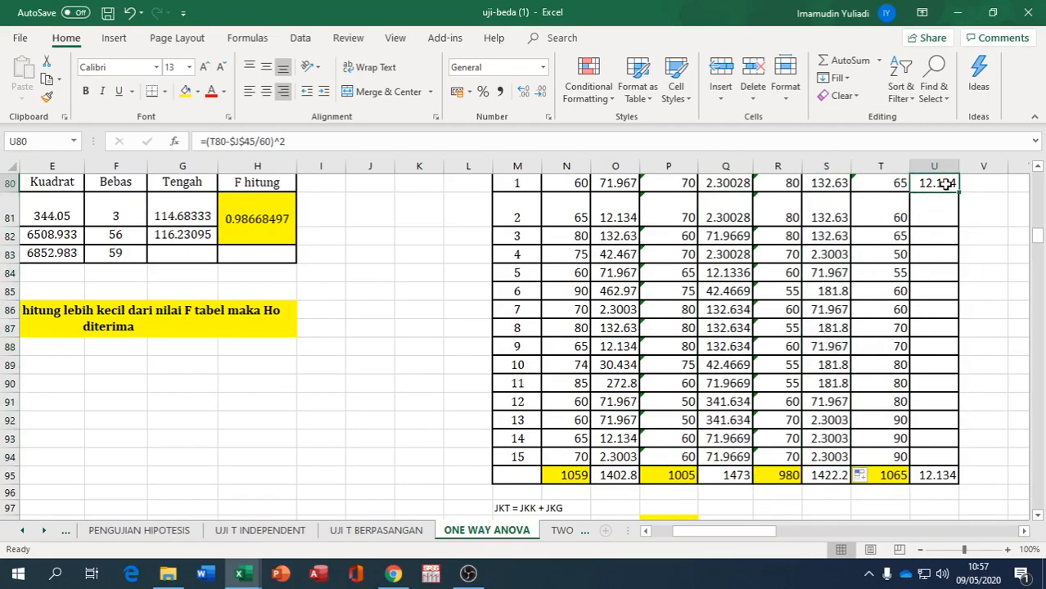
drag(959, 195, 938, 460)
- Clear the Jumlah Kuadrat, Derajat Bebas and Kuadrat Tengah entries in E81:G83 of the ANOVA summary table
scroll(967, 394, up, 6)
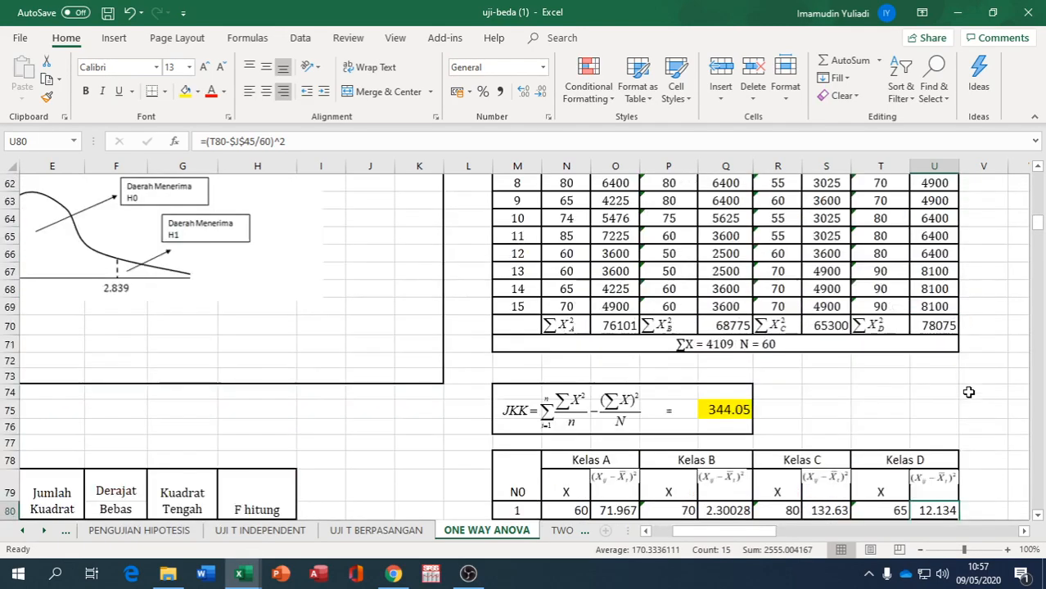
scroll(793, 413, down, 1)
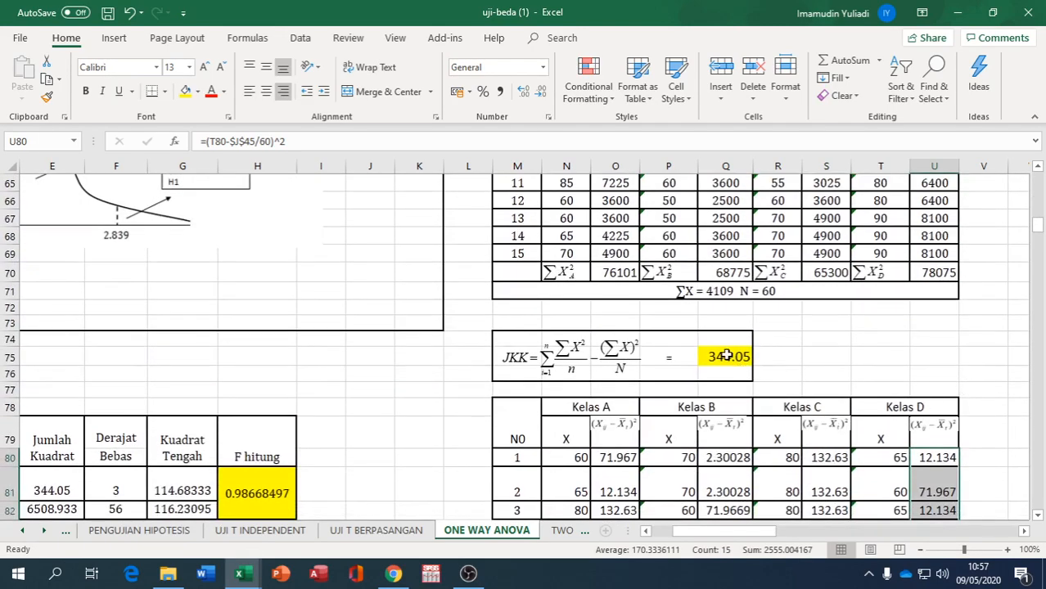
scroll(726, 354, down, 3)
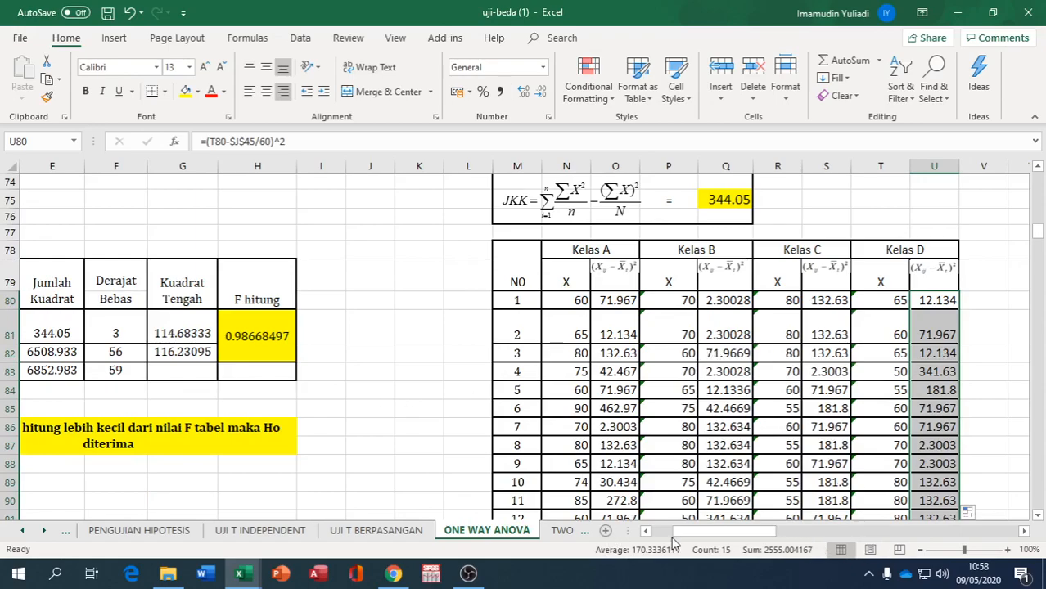
drag(761, 533, 677, 531)
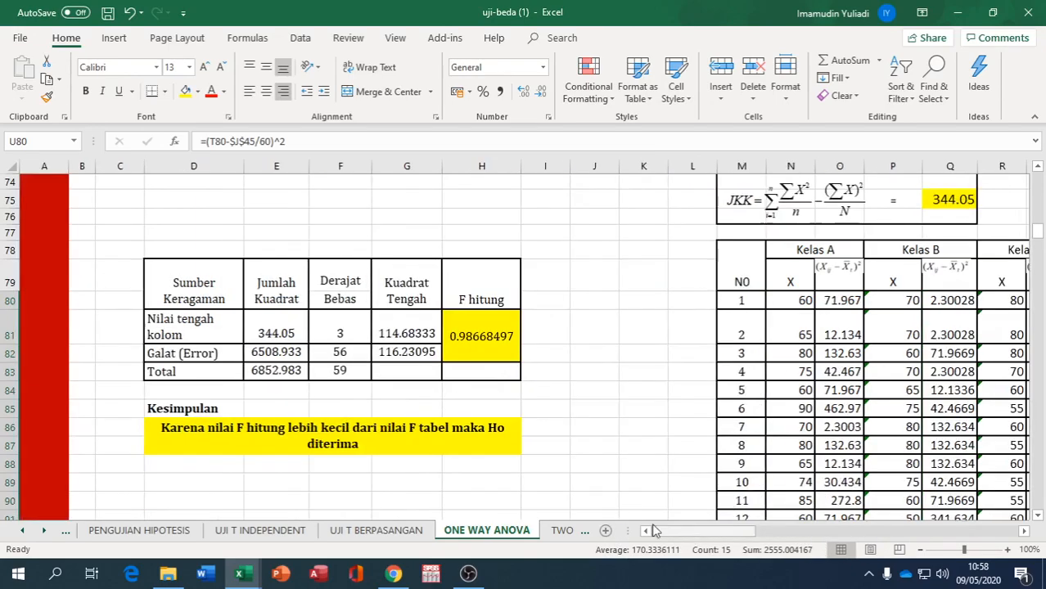
click(269, 326)
drag(270, 329, 415, 367)
key(Delete)
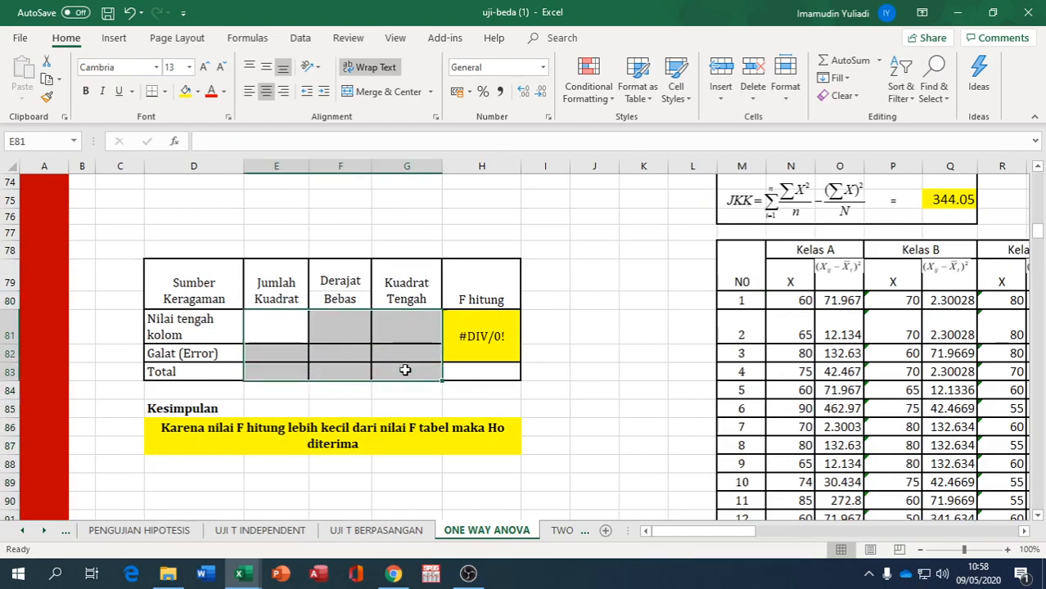
- Link the Total sum of squares in E83 to the result in Q46
click(293, 369)
text(=)
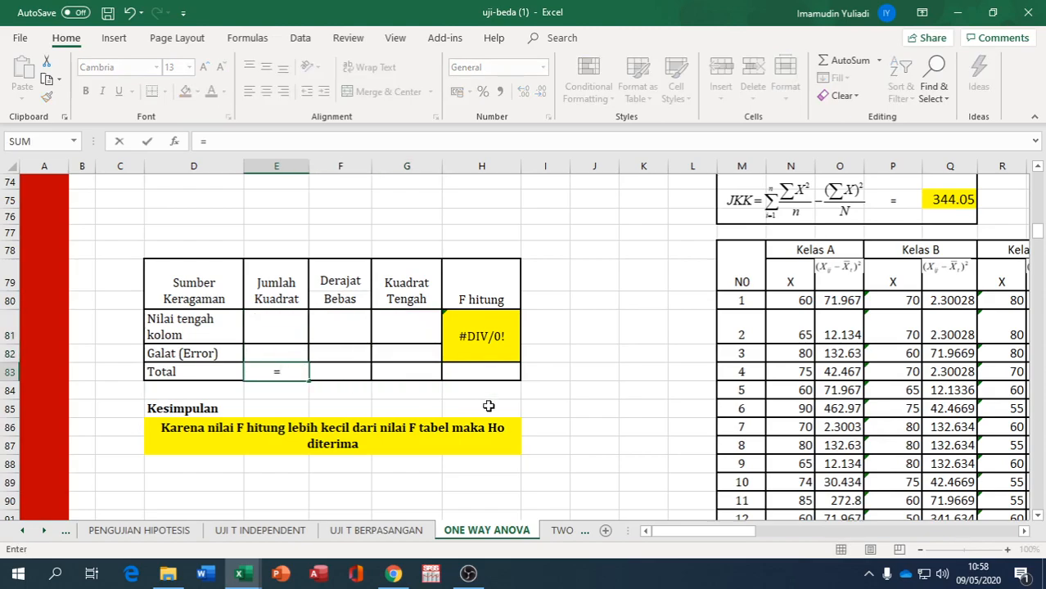
scroll(430, 394, up, 4)
scroll(1007, 173, up, 7)
click(933, 274)
key(Return)
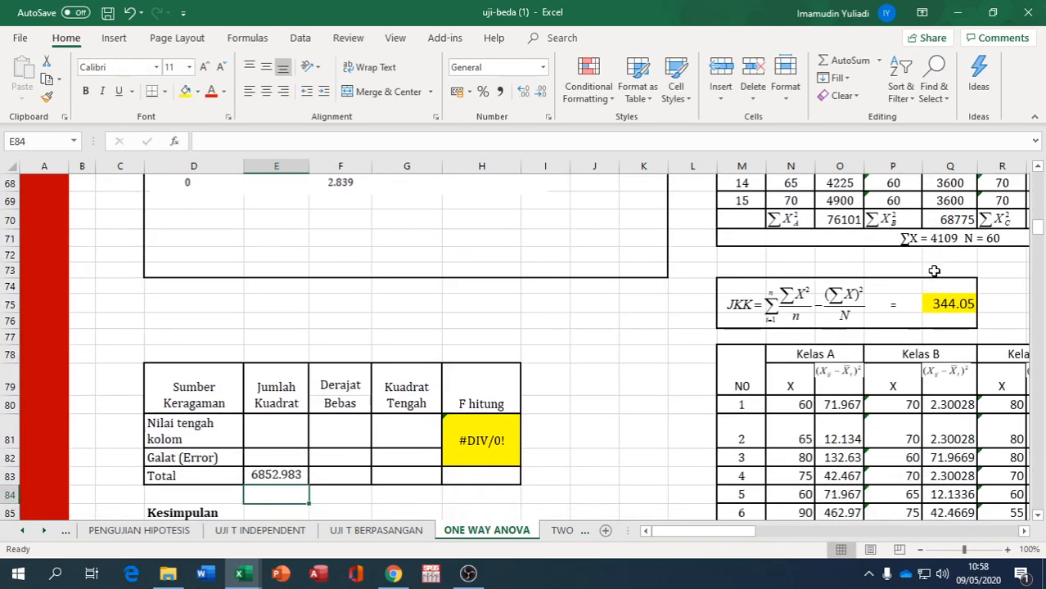
- Link the Nilai tengah kolom sum of squares in E81 to the JKK result in Q75
click(286, 422)
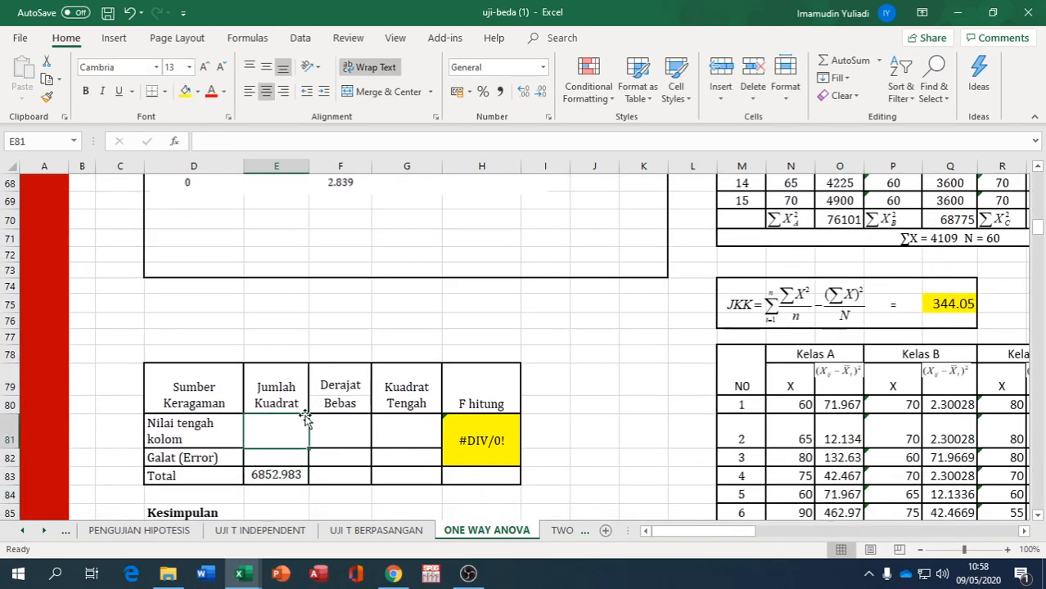
text(=)
click(964, 302)
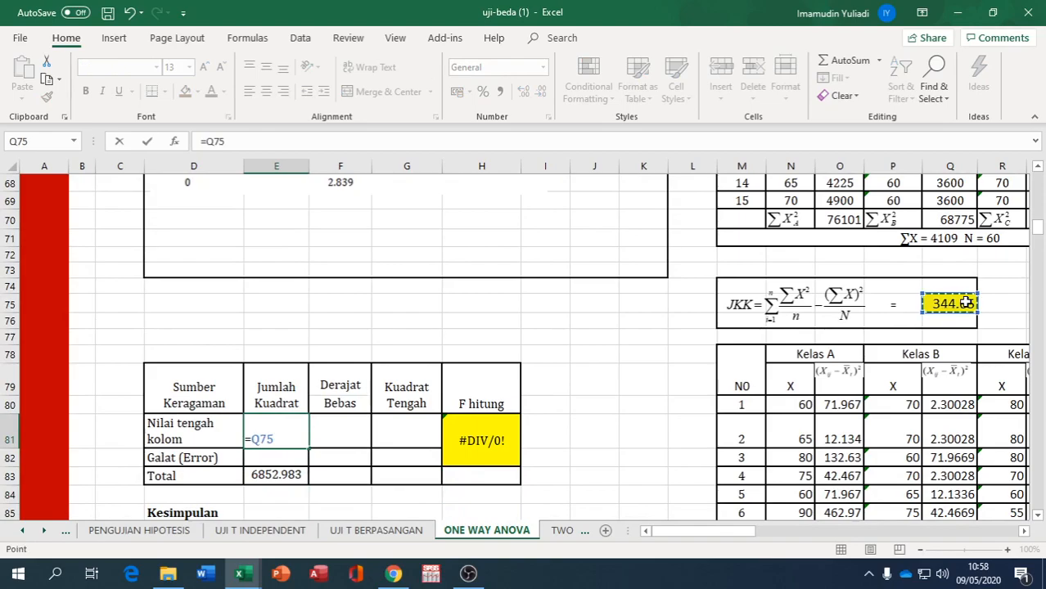
key(Return)
- Calculate the Galat (Error) sum of squares in E82 as =E83-E81
text(=)
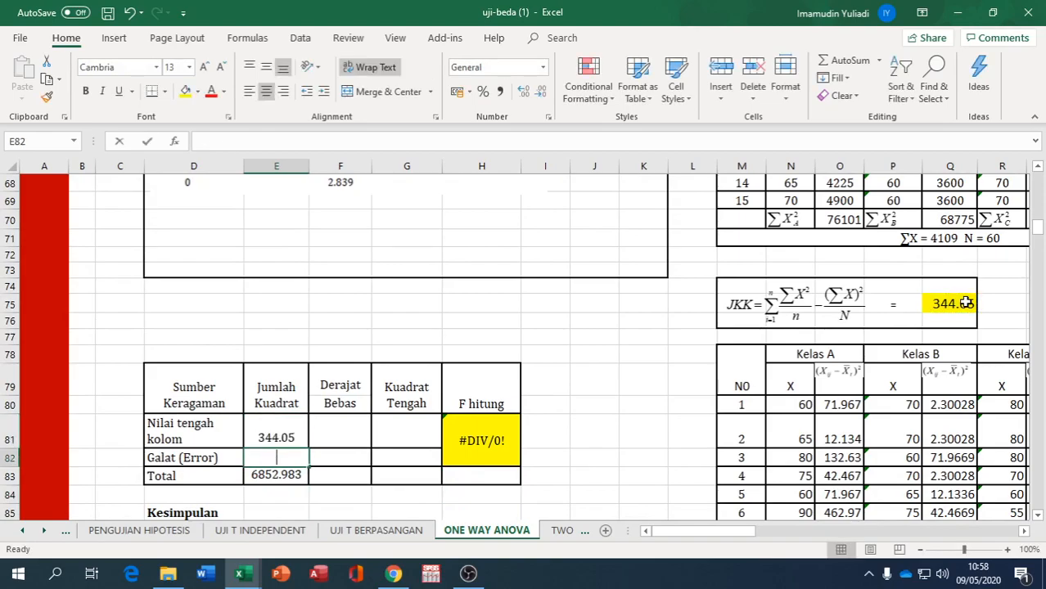
click(293, 475)
text(-)
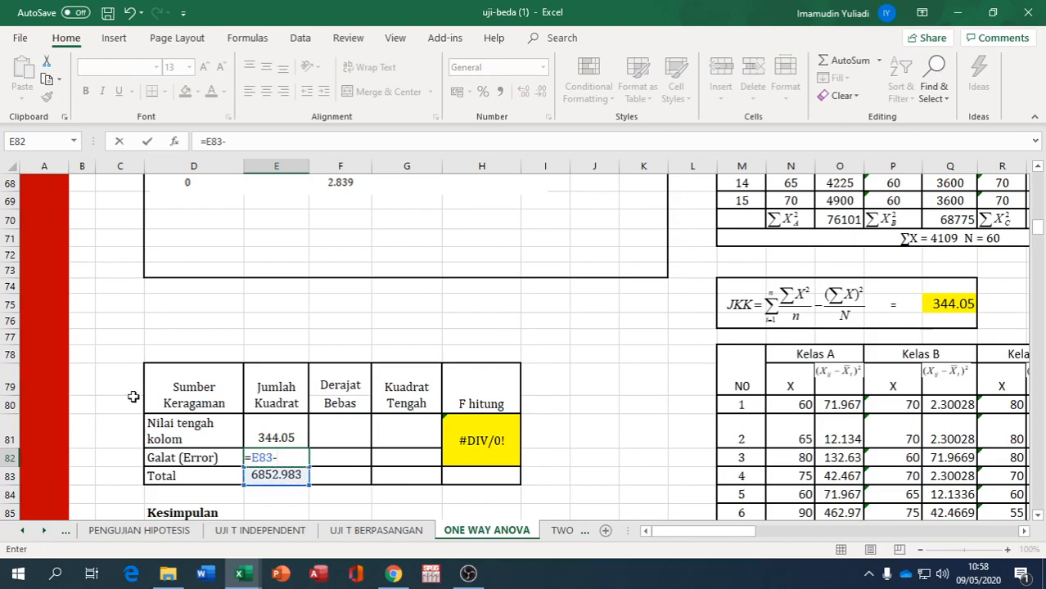
click(270, 427)
key(Return)
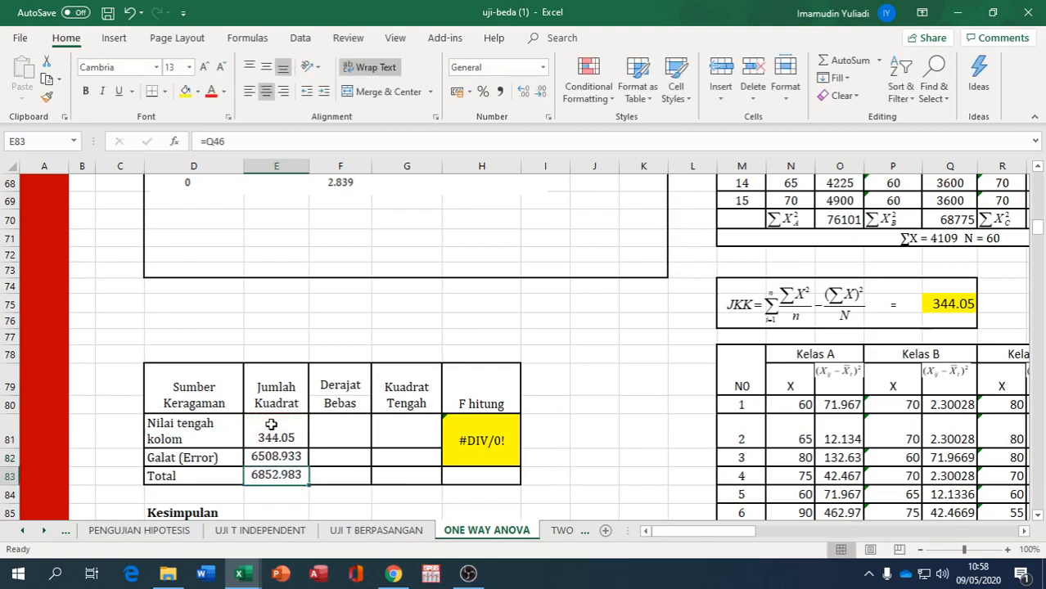
- Enter the degrees of freedom as =4-1 for Nilai tengah kolom in F81 and =60-4 for Galat (Error) in F82
click(314, 423)
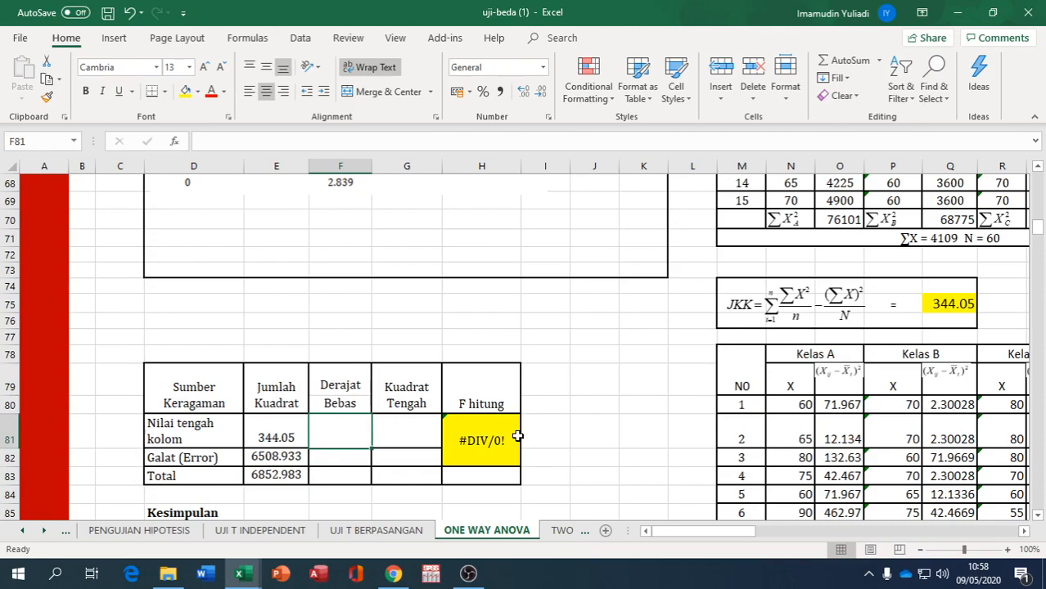
text(=4-1)
key(Return)
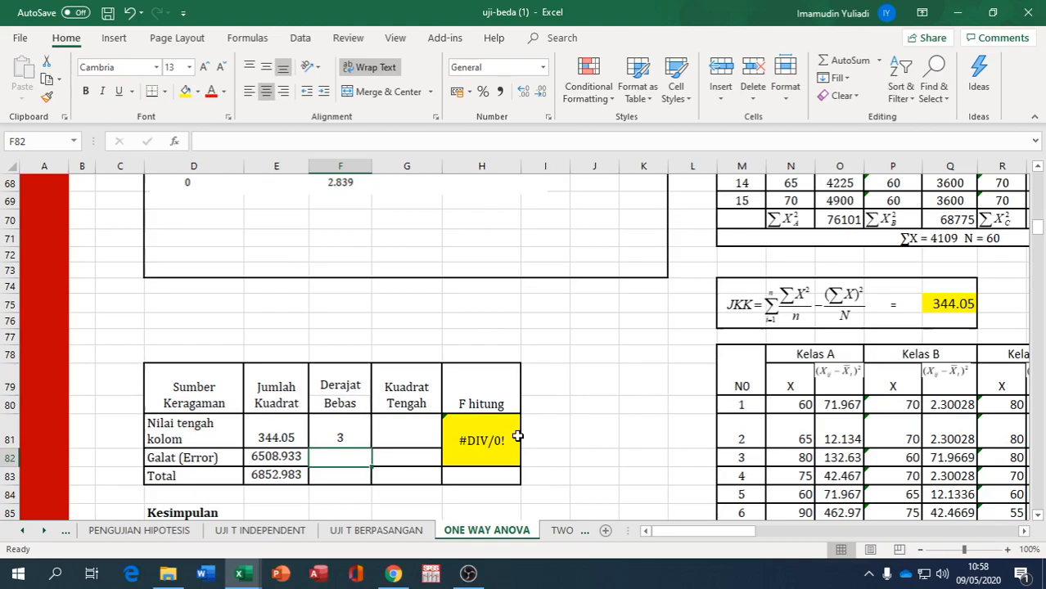
text(=60)
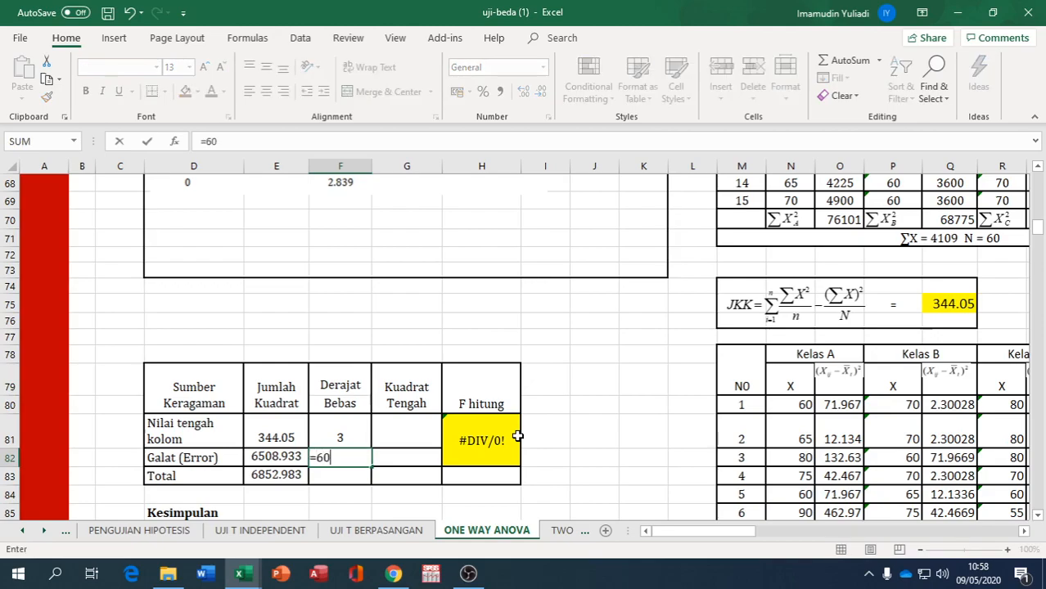
text(-4)
key(Return)
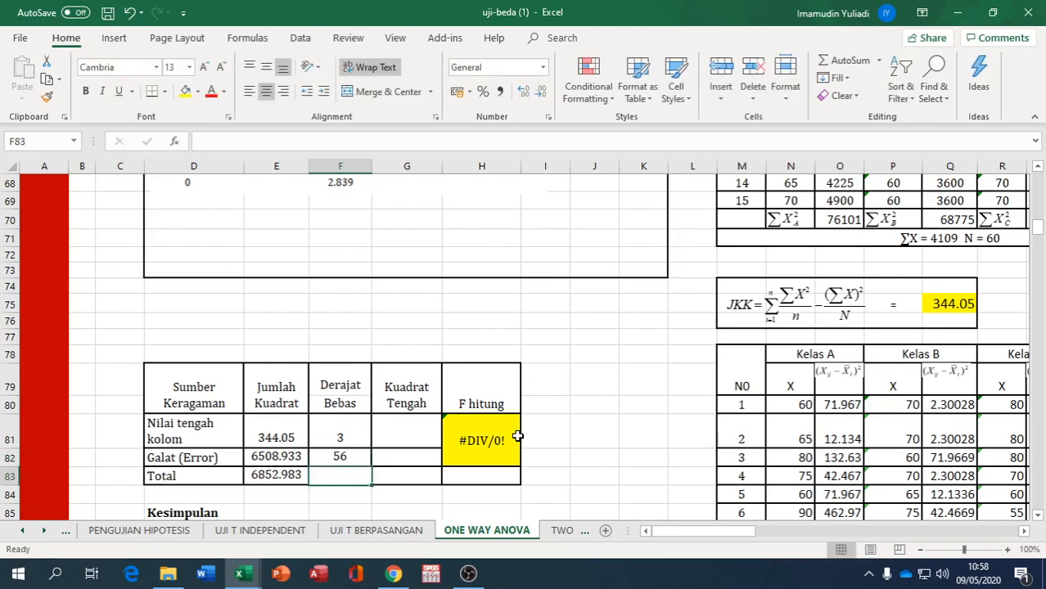
- Calculate the Total degrees of freedom in F83 as =F82+F81
text(=)
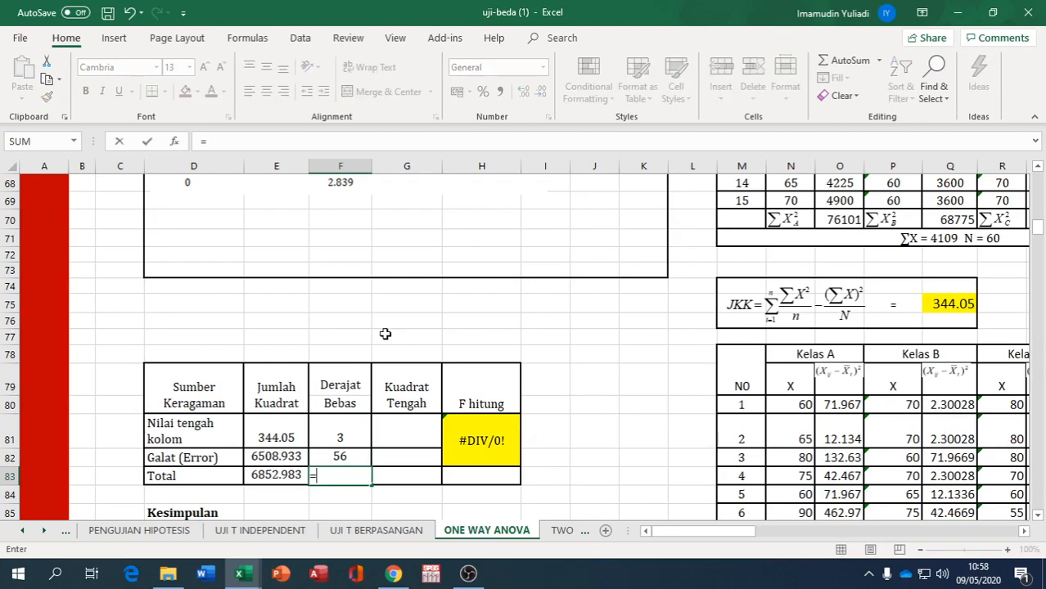
click(341, 455)
text(+)
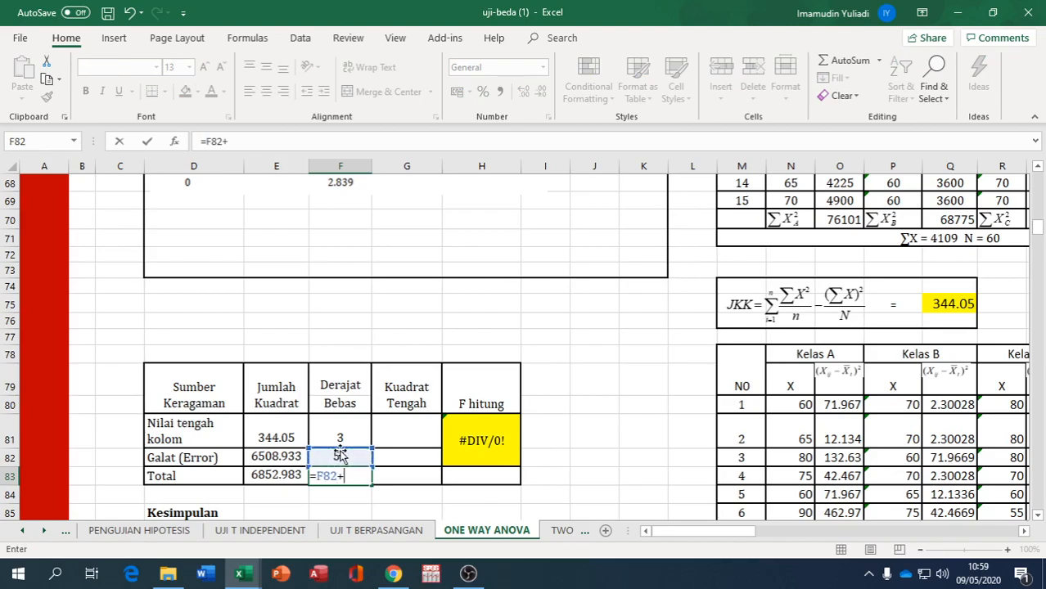
click(339, 438)
key(Return)
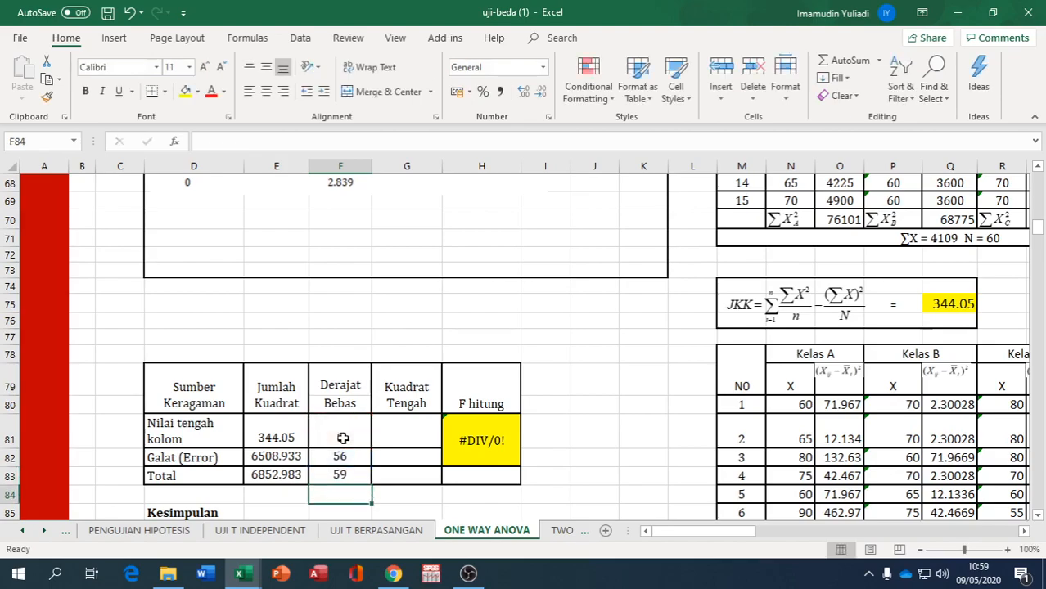
- Calculate the Nilai tengah kolom mean square in G81 as =E81/F81
click(399, 441)
text(=)
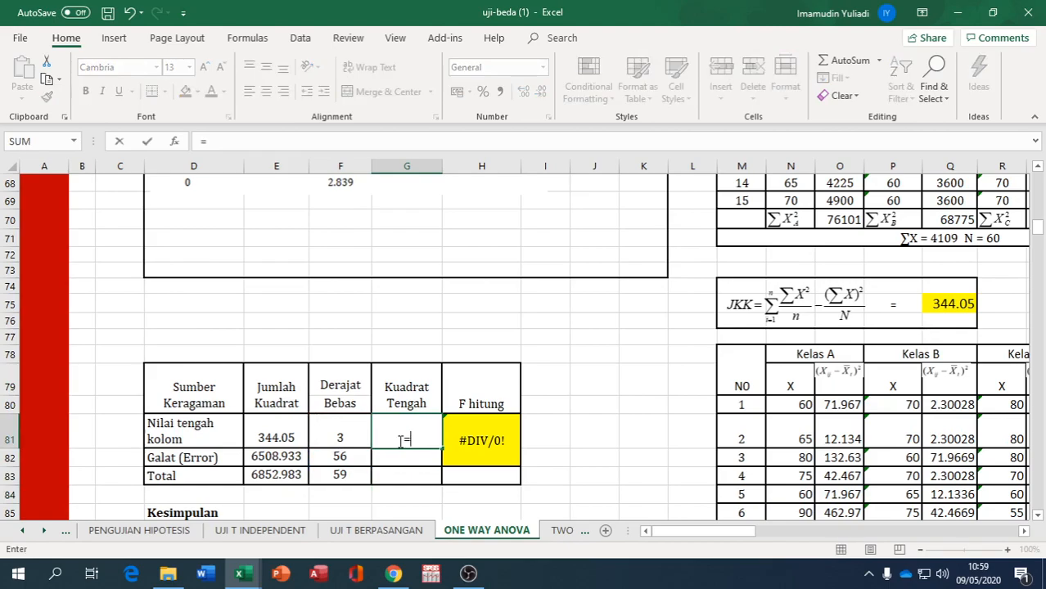
click(279, 430)
text(/)
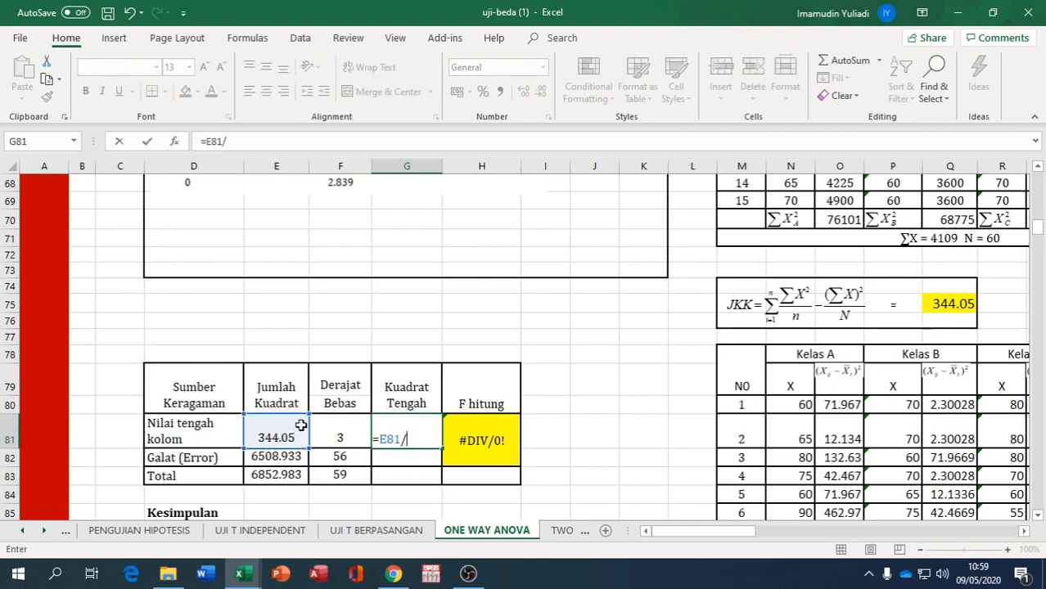
click(340, 425)
key(Return)
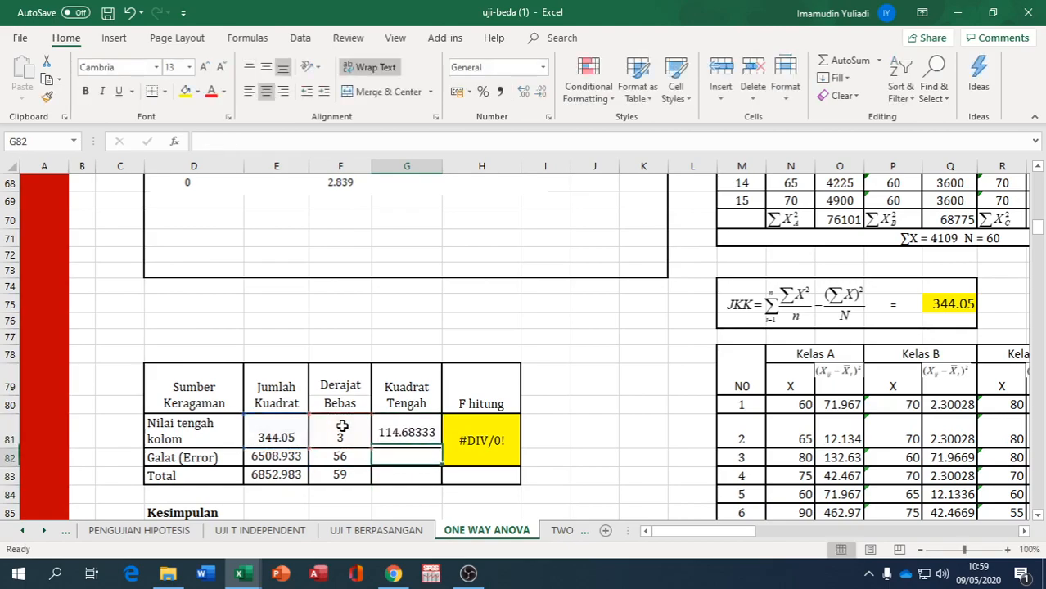
- Calculate the Galat (Error) mean square in G82 as =E82/F82
text(=)
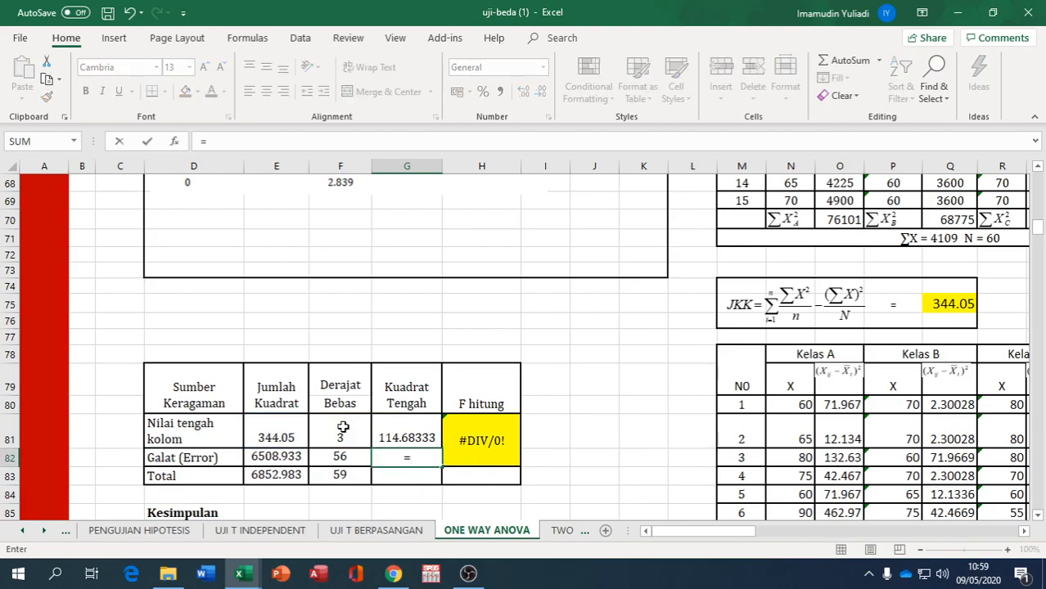
click(277, 456)
text(/)
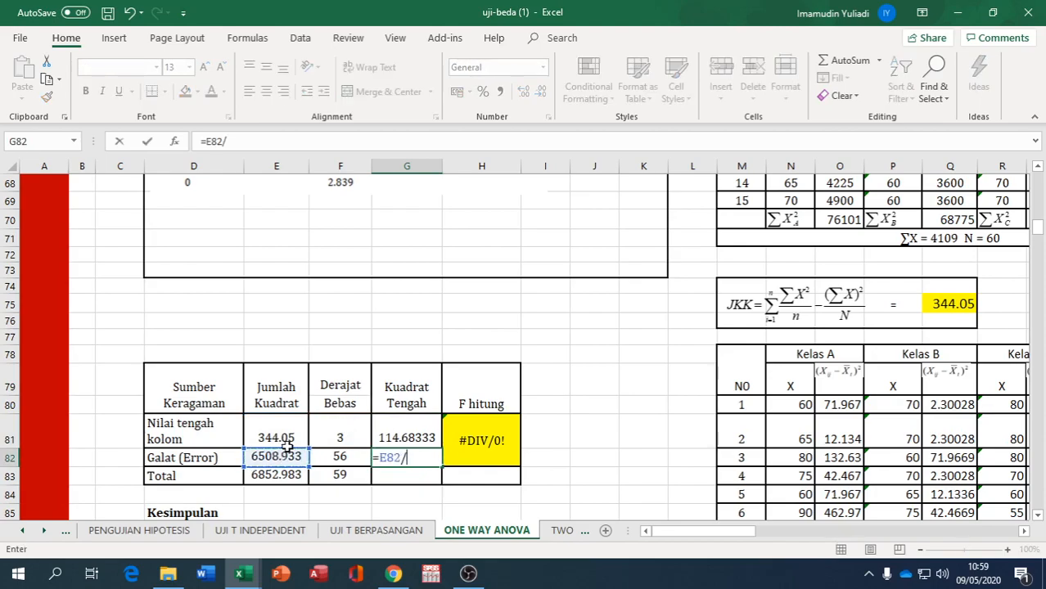
click(347, 456)
key(Return)
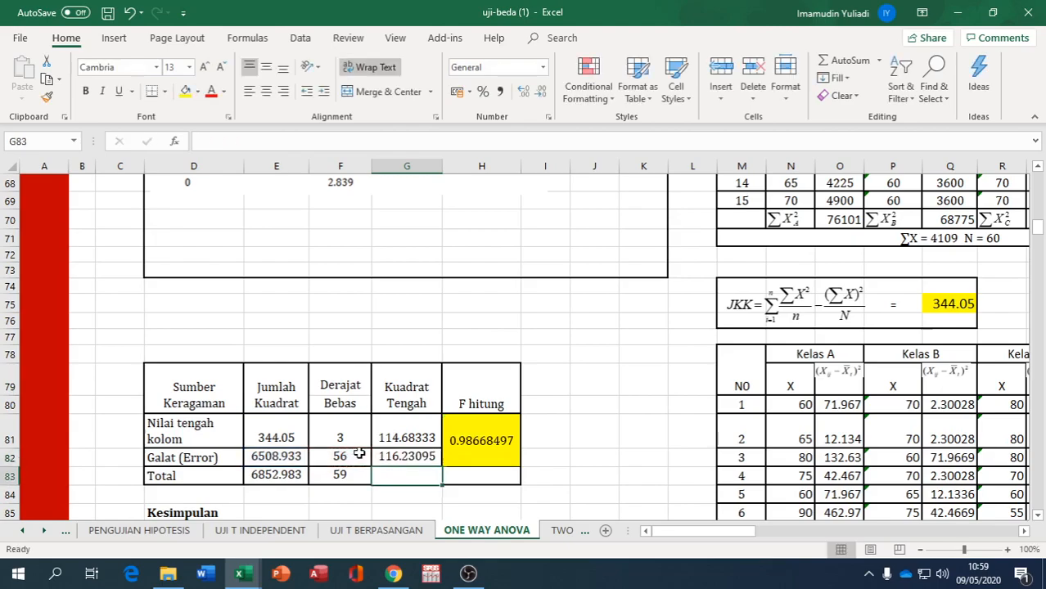
- Calculate the F hitung value in H81 by dividing the two mean squares as =G81/G82
click(479, 432)
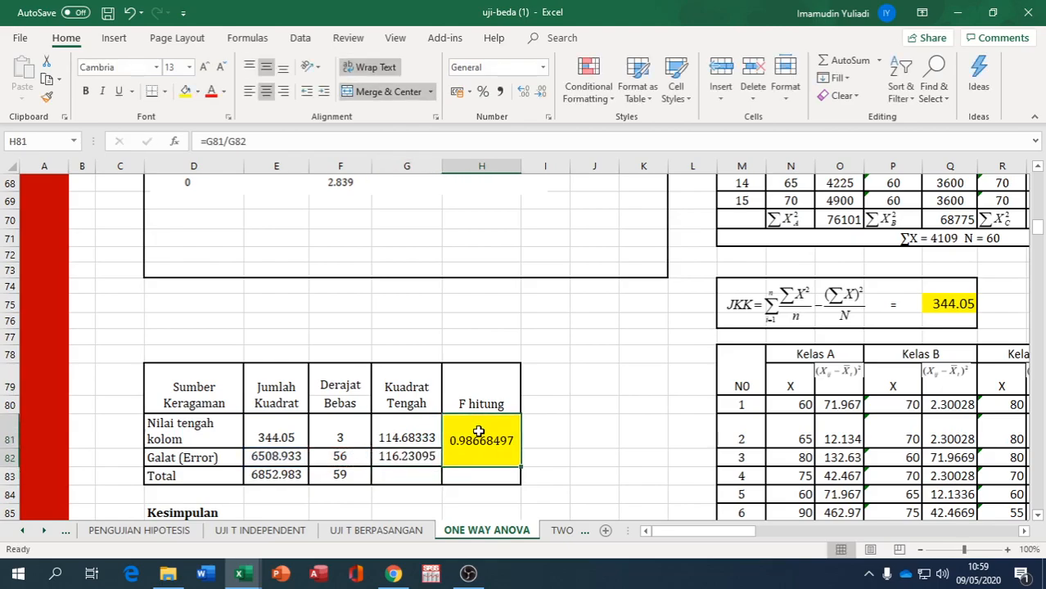
text(=)
click(404, 435)
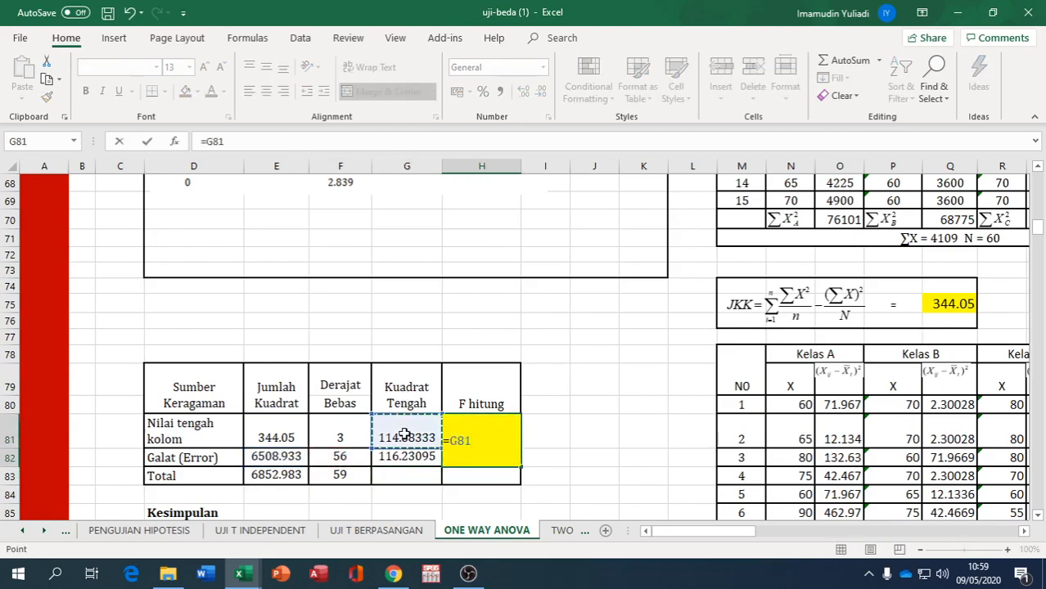
text(/)
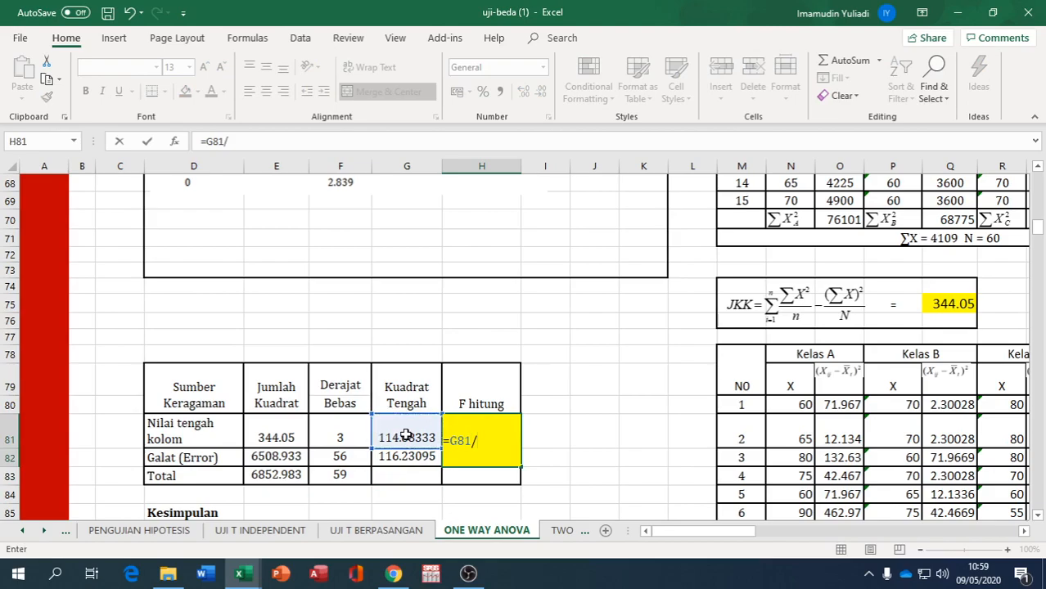
click(422, 458)
key(Return)
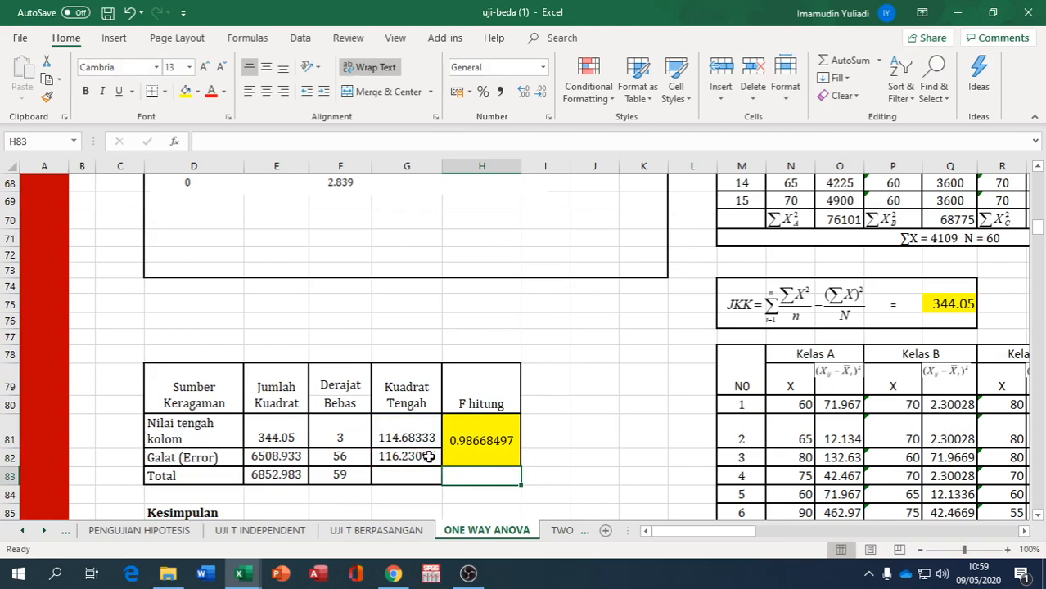
- Compare the F hitung value with the F table and critical region, and review the hypotheses and the Kesimpulan text
scroll(504, 278, up, 4)
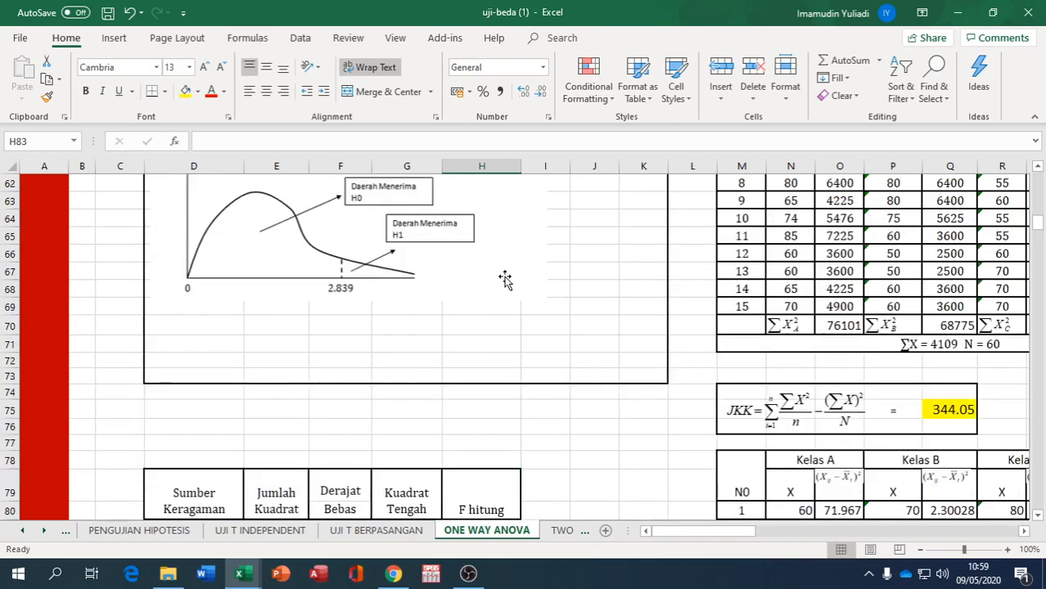
scroll(504, 277, up, 2)
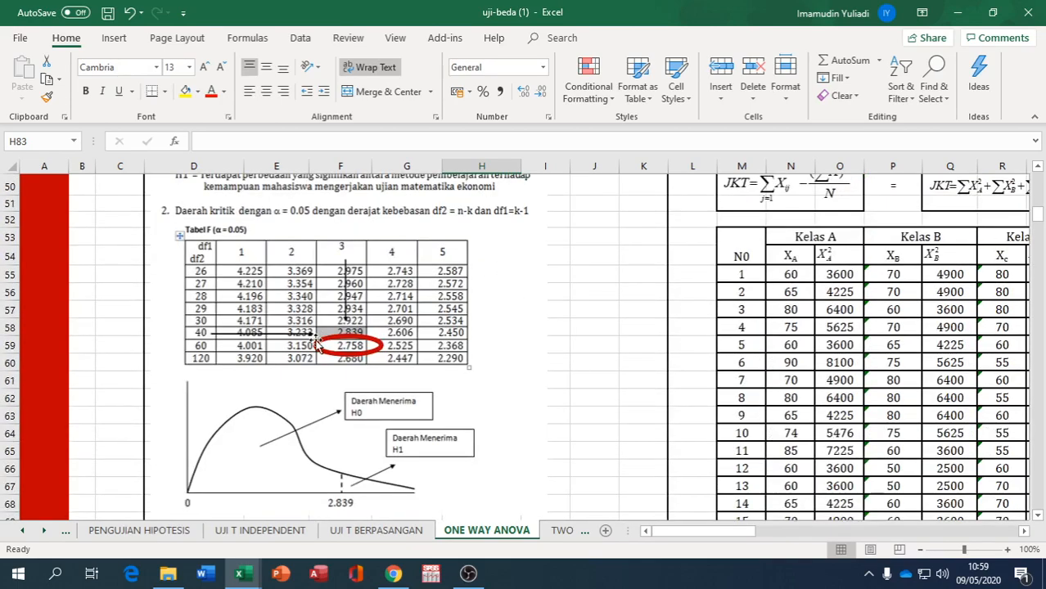
scroll(418, 340, down, 2)
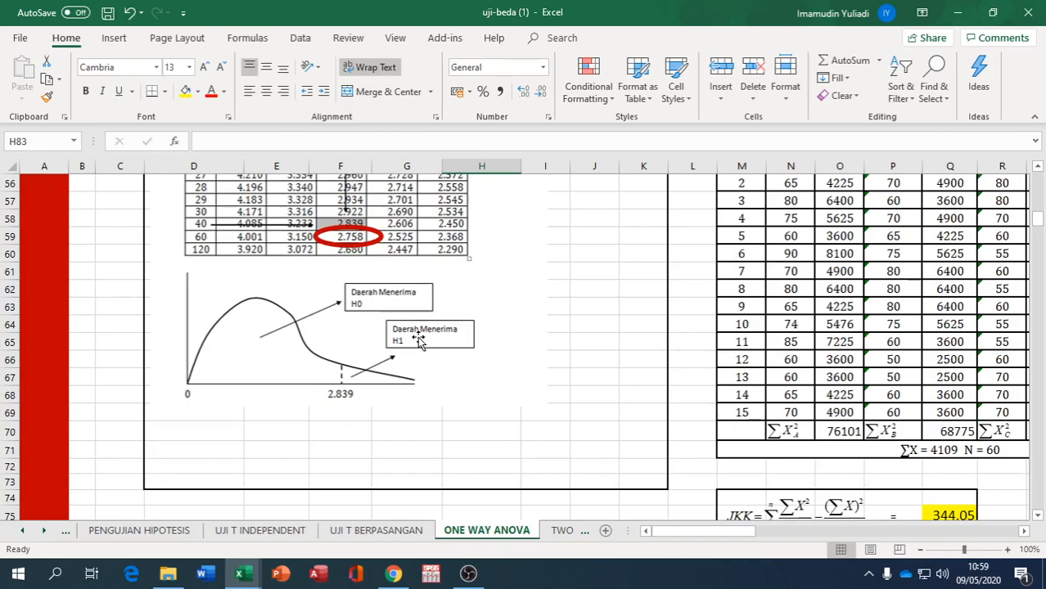
scroll(418, 341, down, 1)
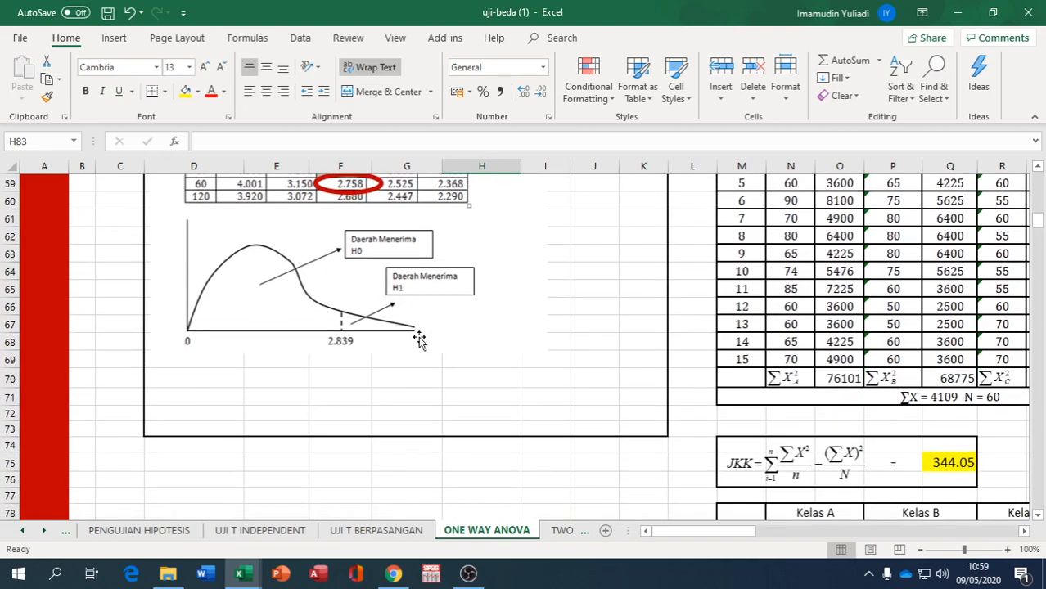
scroll(418, 340, down, 2)
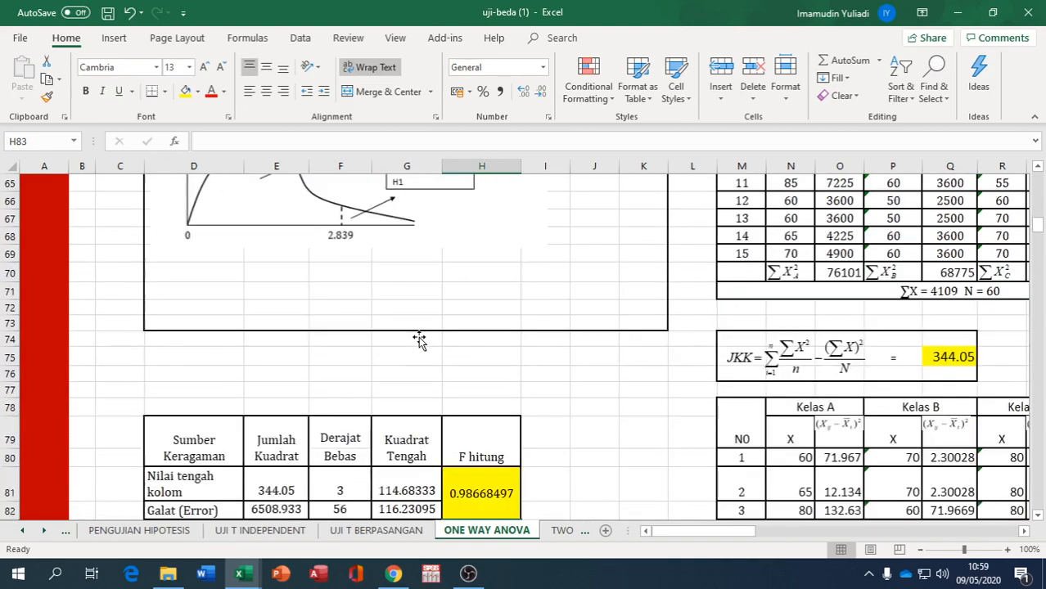
scroll(418, 340, down, 3)
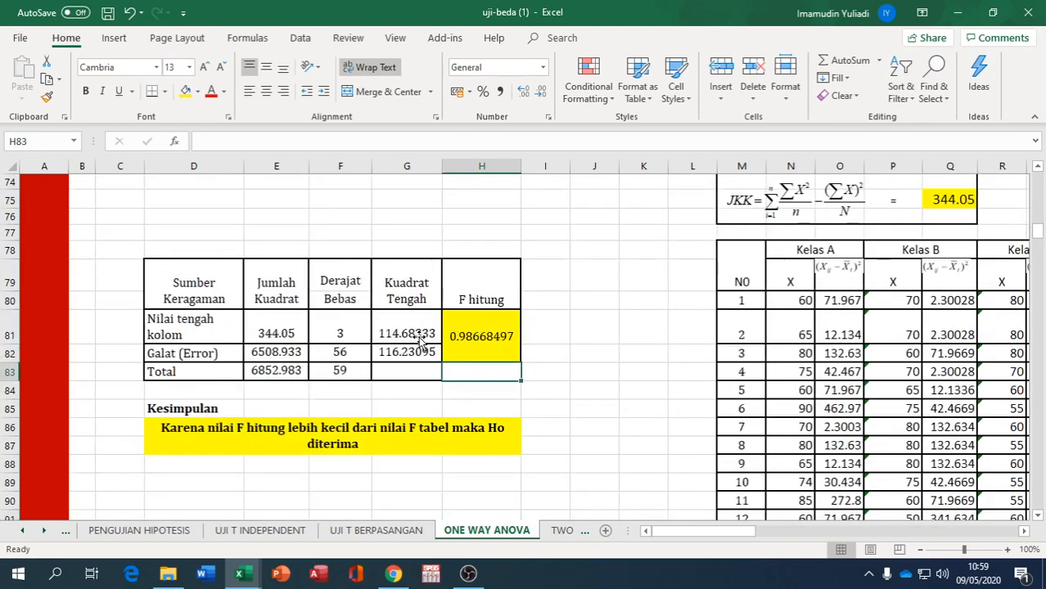
scroll(419, 341, up, 11)
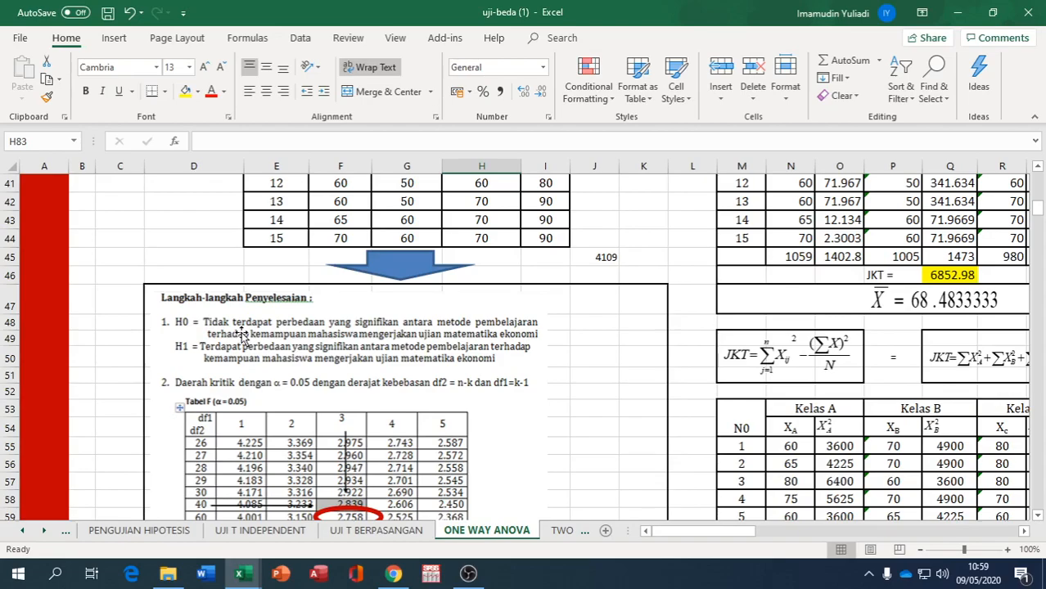
scroll(242, 335, down, 12)
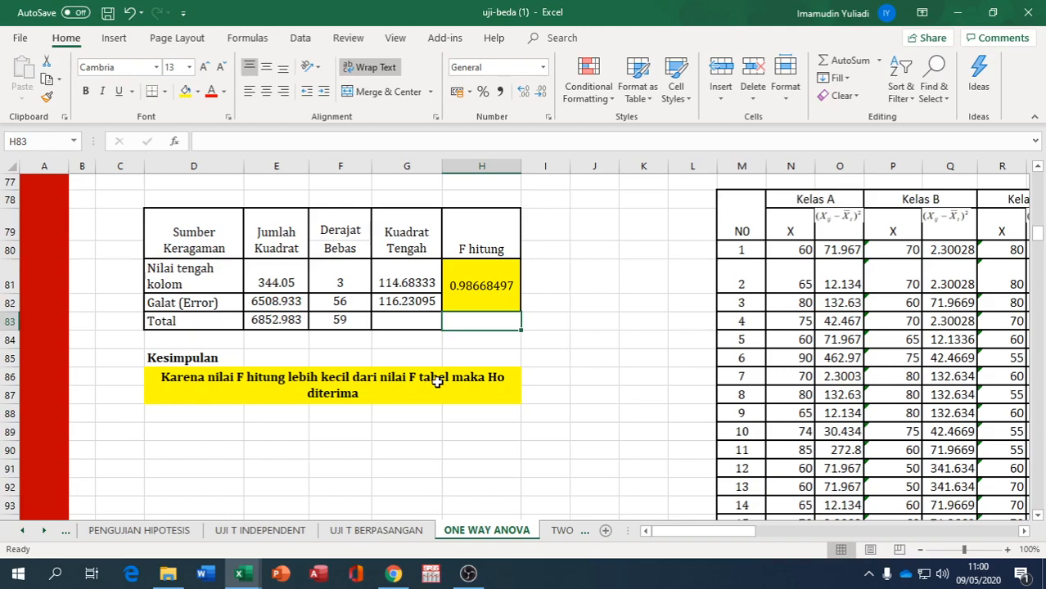
scroll(438, 383, up, 18)
scroll(439, 384, up, 4)
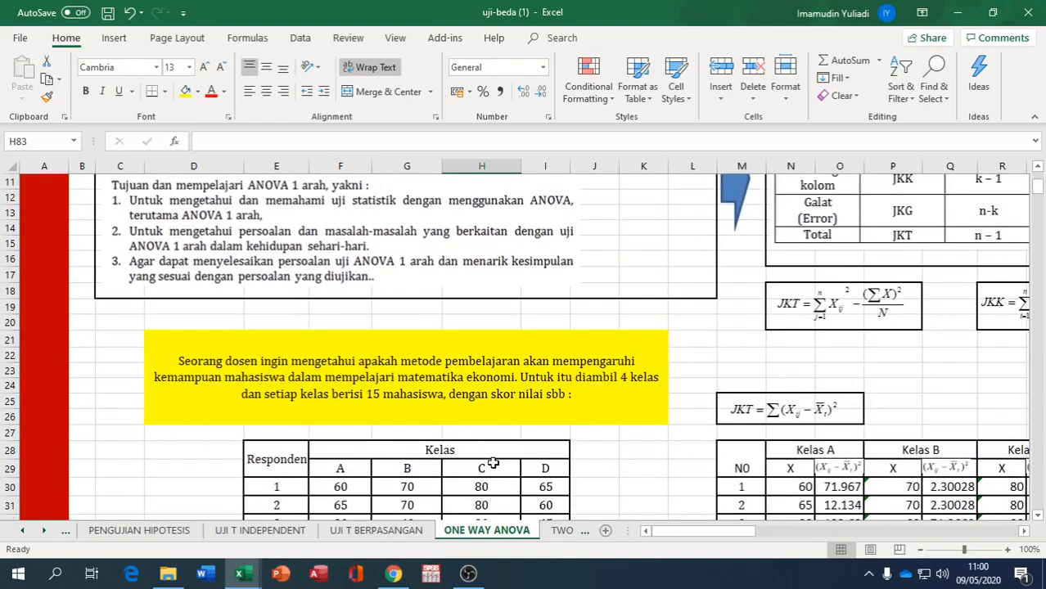
- Open the TWO WAY ANOVA sheet and go to the case description at its beginning
click(562, 533)
scroll(487, 445, up, 12)
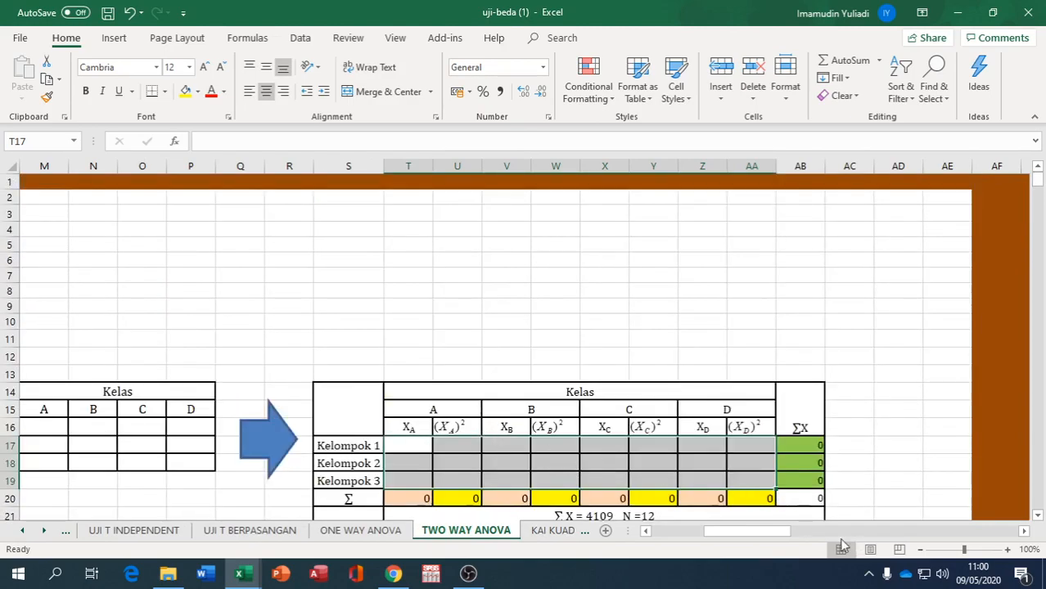
drag(793, 543, 686, 552)
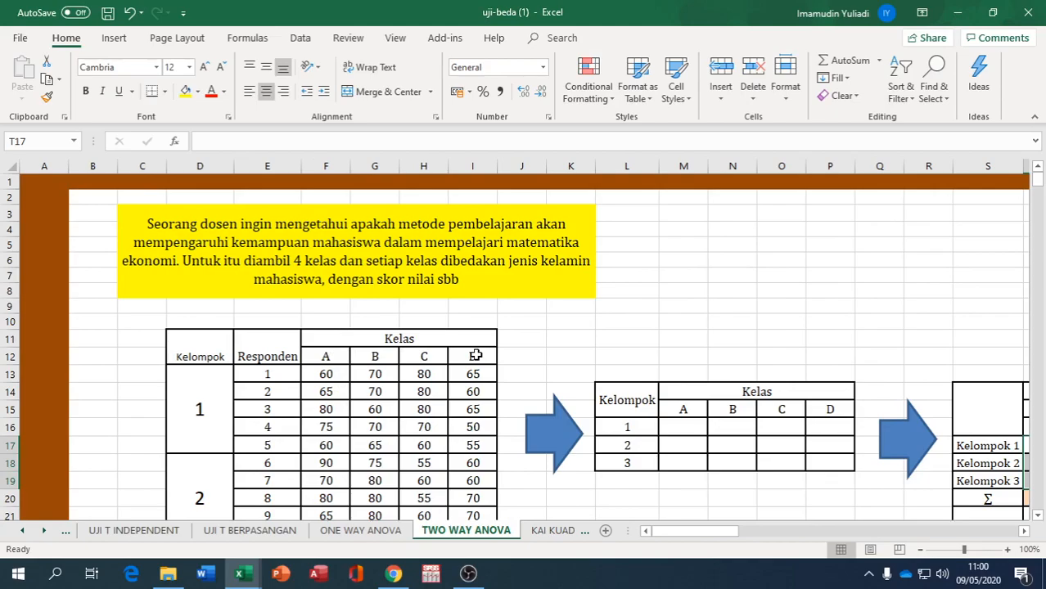
- Examine the two-way exercise: grouped class scores, hypotheses, F table, sum-of-squares formulas, ANOVA table and Kesimpulan
scroll(241, 354, down, 3)
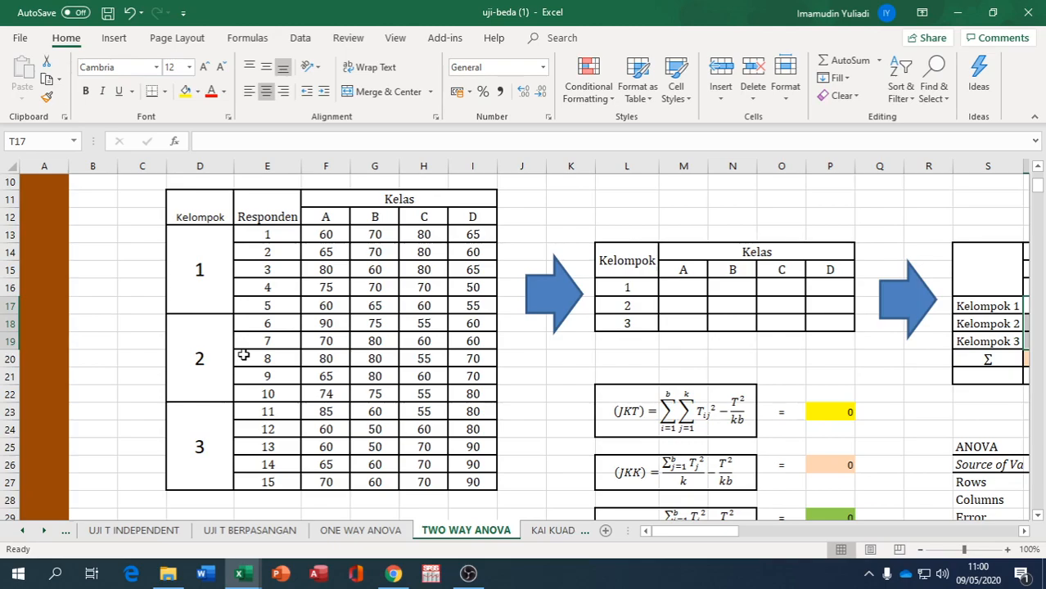
scroll(286, 271, down, 4)
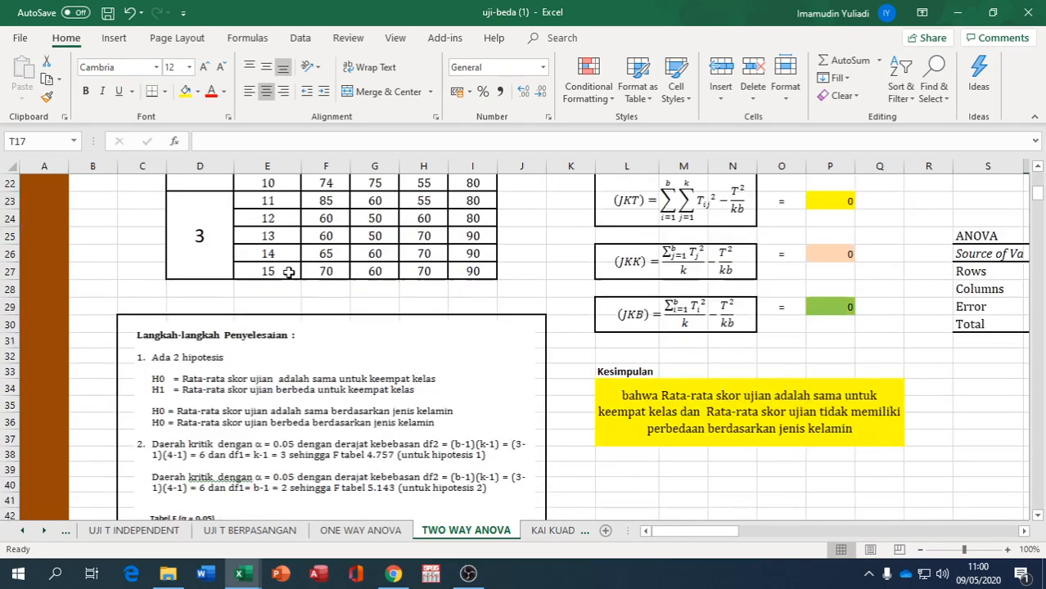
scroll(479, 380, up, 6)
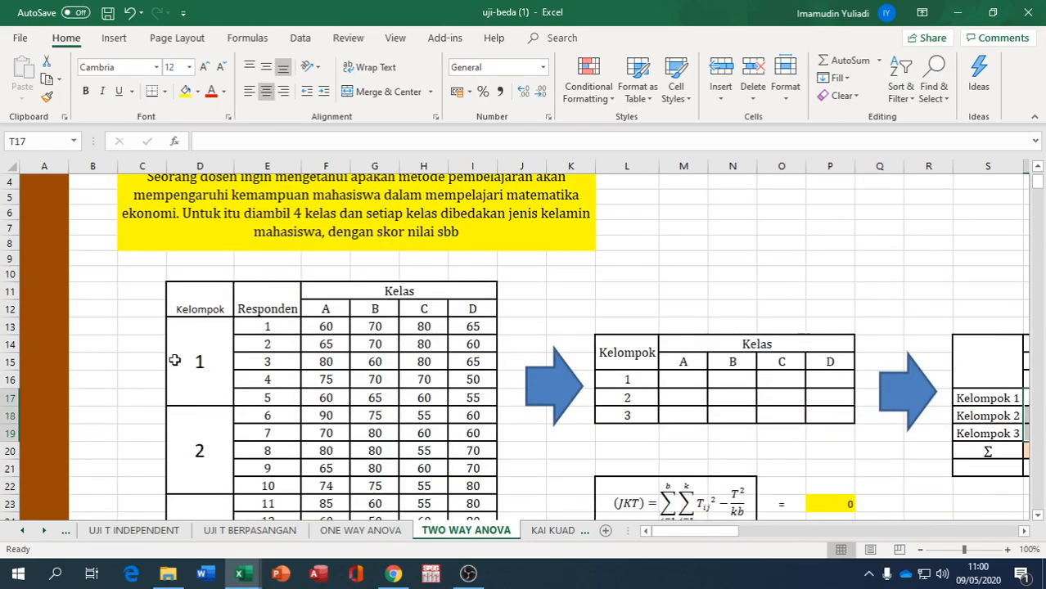
scroll(175, 359, down, 2)
scroll(176, 359, down, 3)
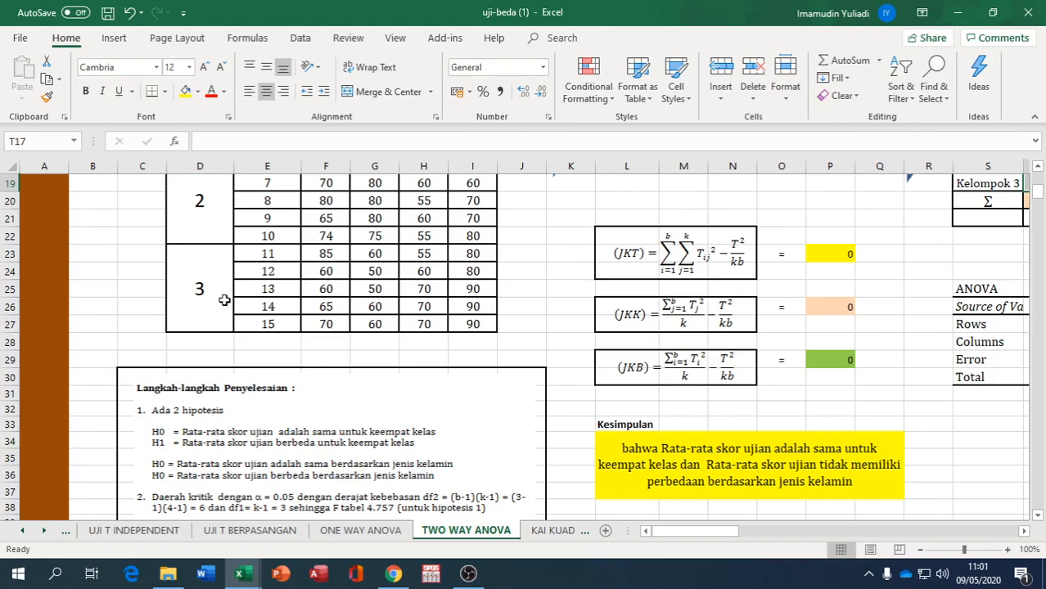
scroll(224, 300, up, 1)
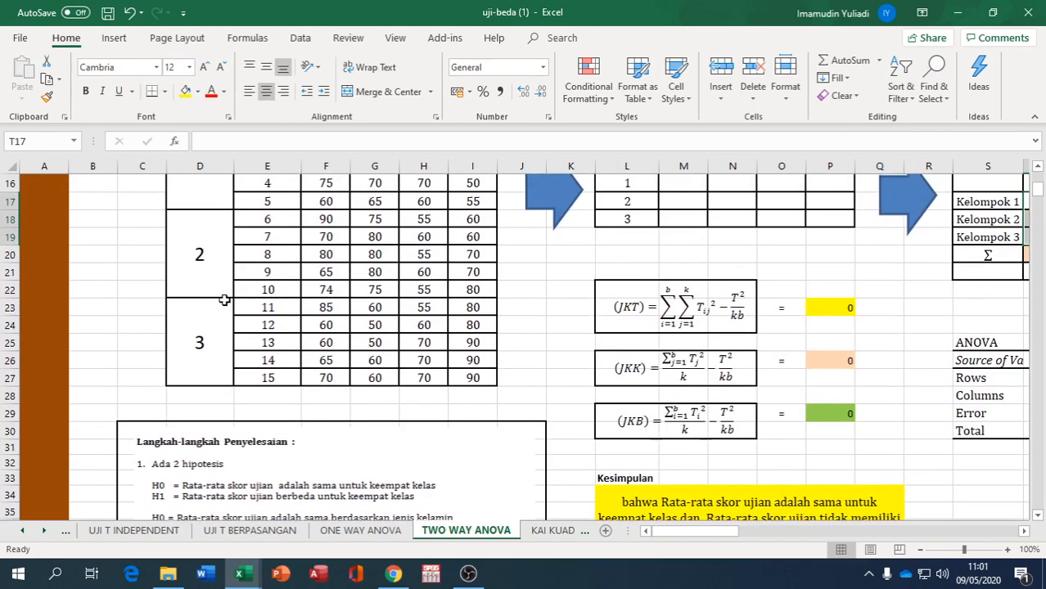
scroll(224, 300, down, 1)
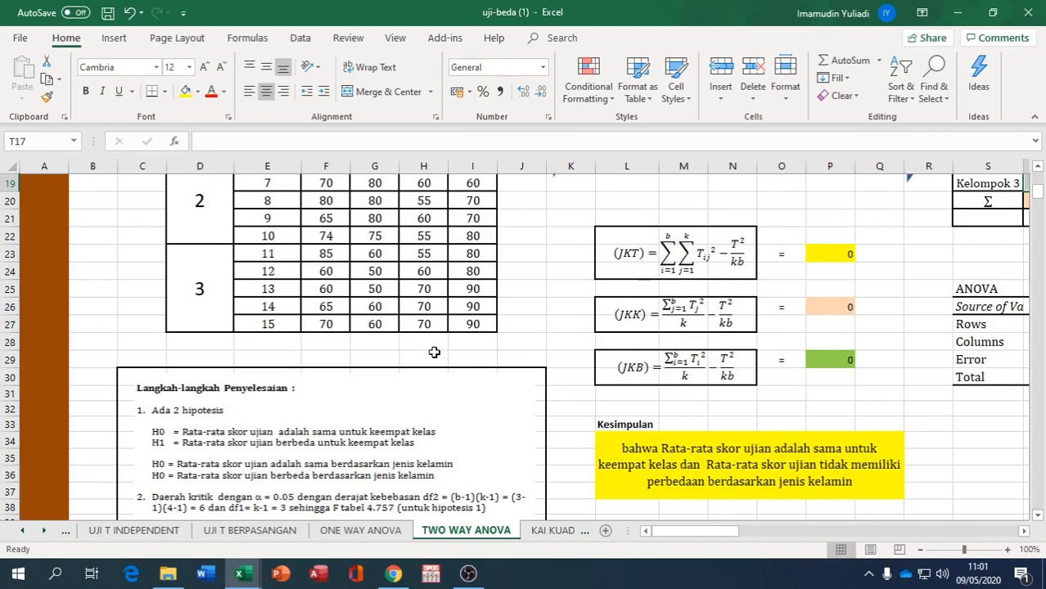
scroll(440, 338, down, 5)
scroll(442, 335, down, 6)
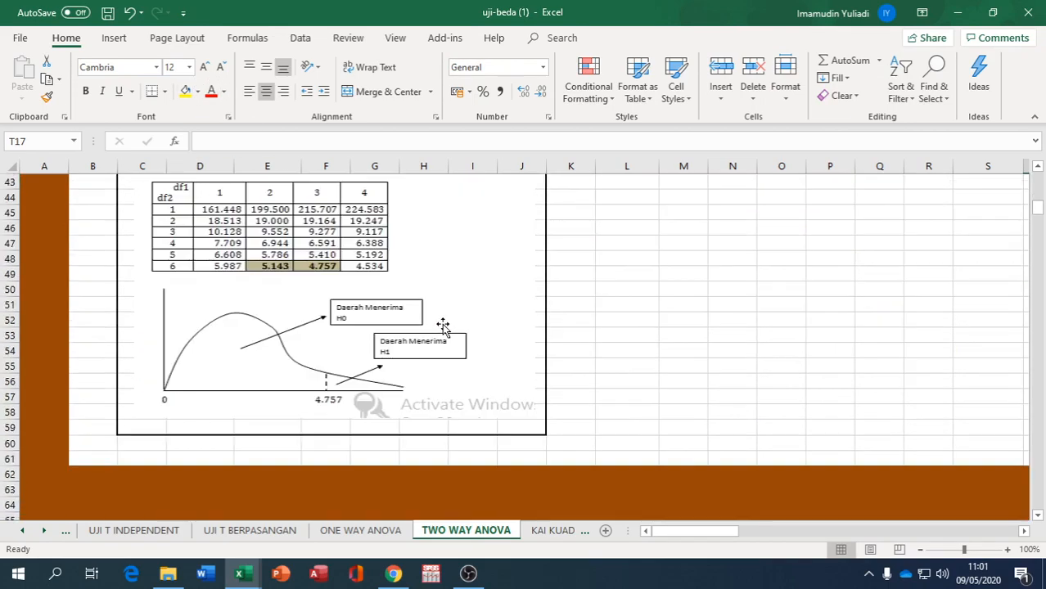
scroll(444, 311, up, 17)
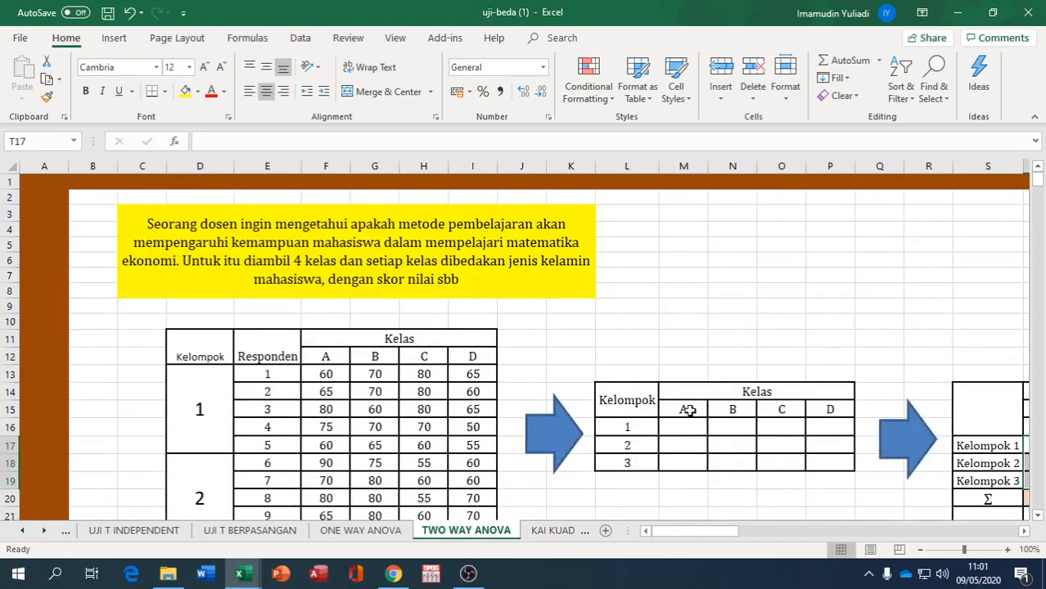
drag(715, 531, 757, 532)
scroll(556, 450, down, 8)
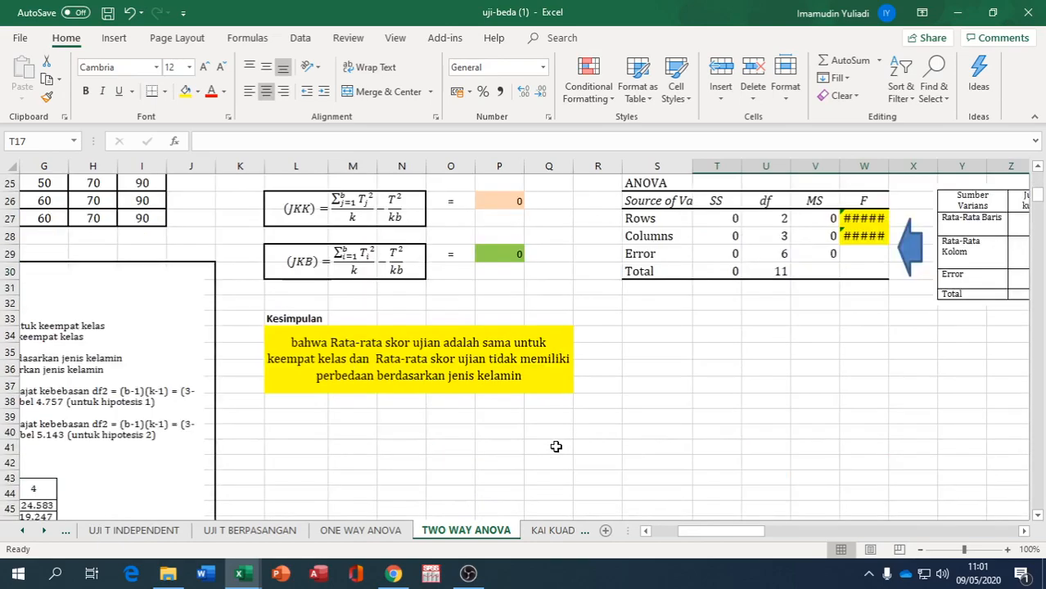
scroll(556, 446, up, 2)
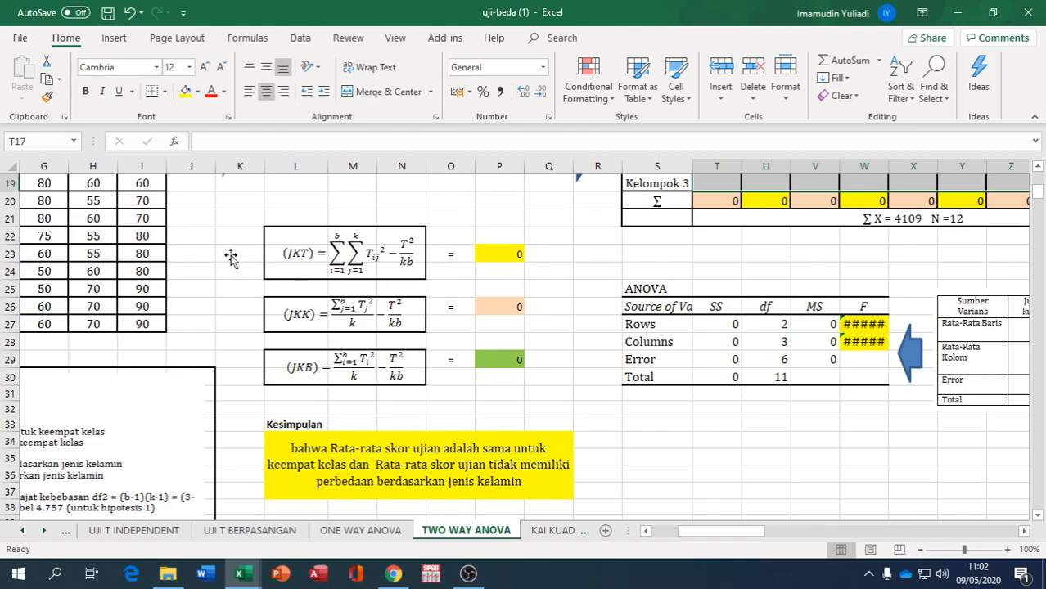
scroll(229, 255, up, 5)
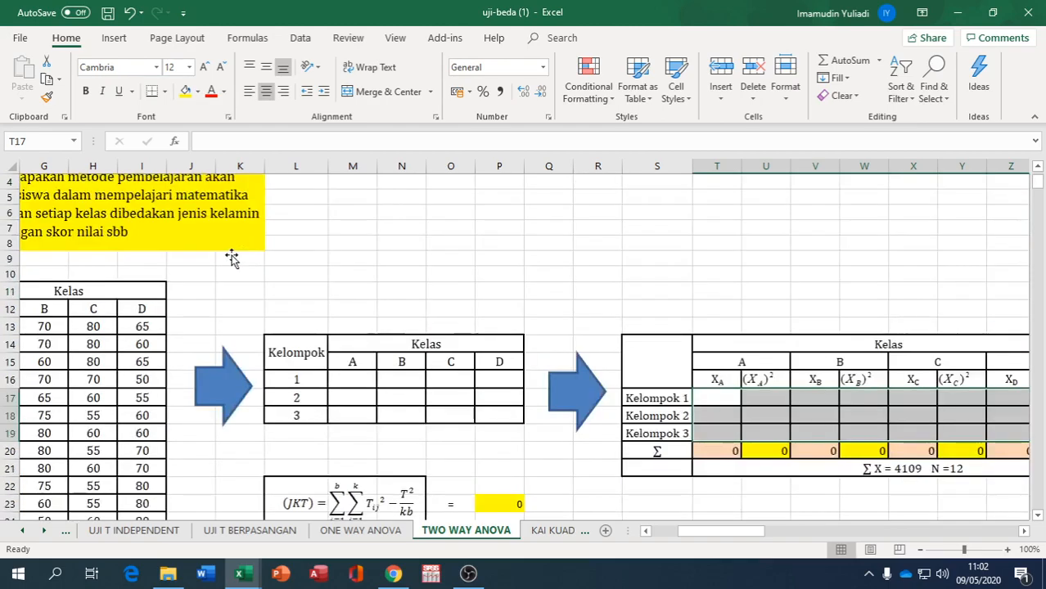
- Total the Kelas A scores of Kelompok 1 in M16 with =SUM(F13:F17)
click(646, 531)
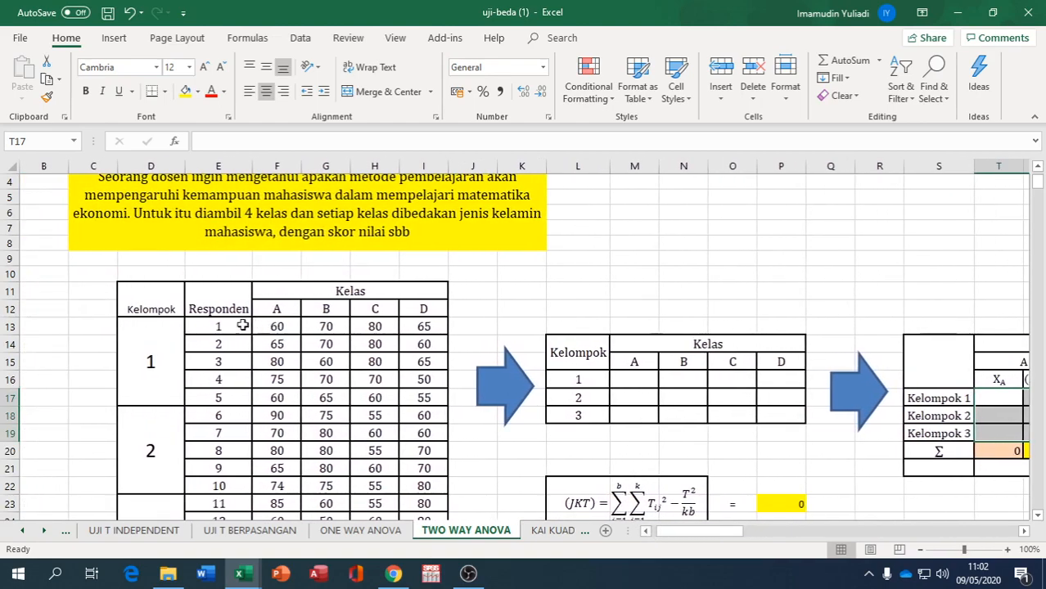
click(623, 379)
text(=)
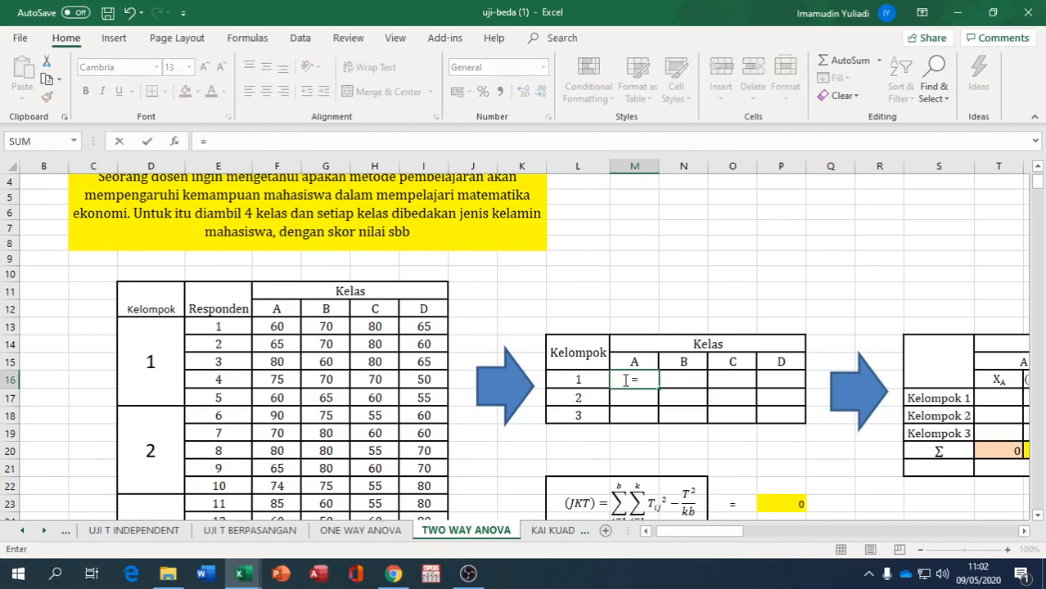
text(sum()
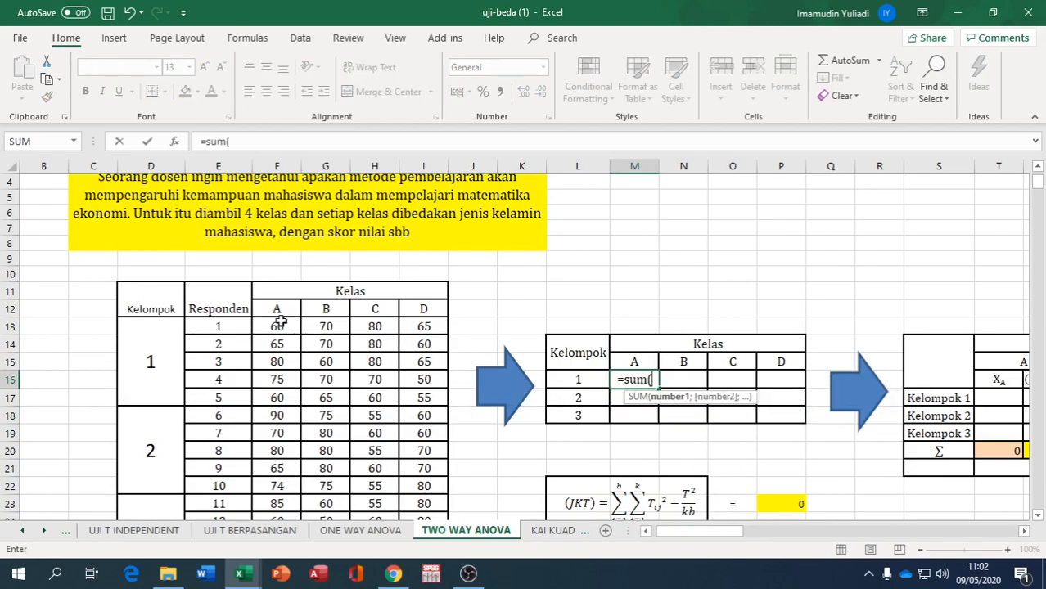
drag(278, 327, 275, 400)
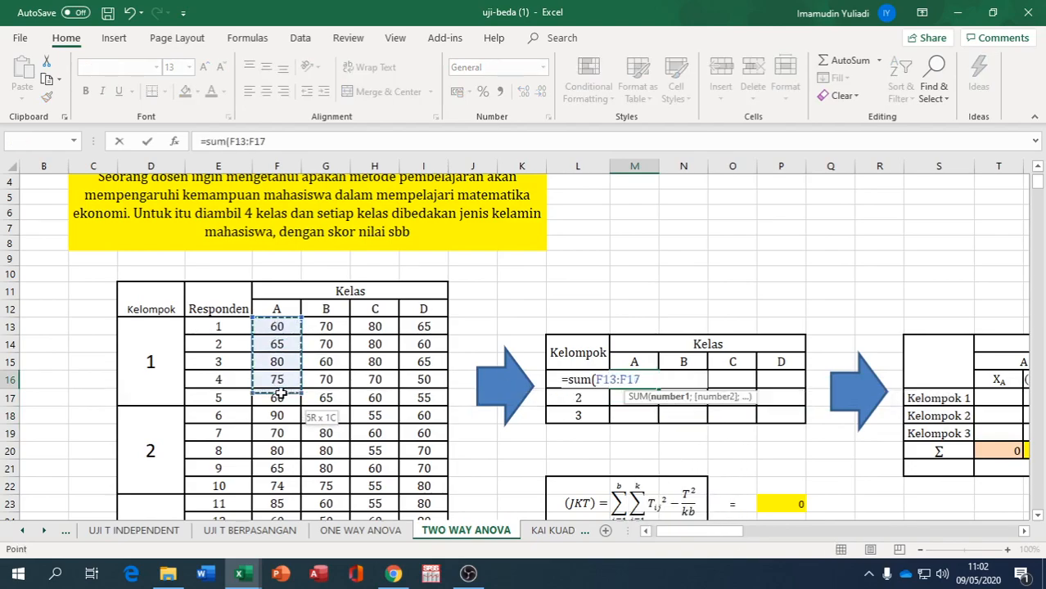
text())
key(Return)
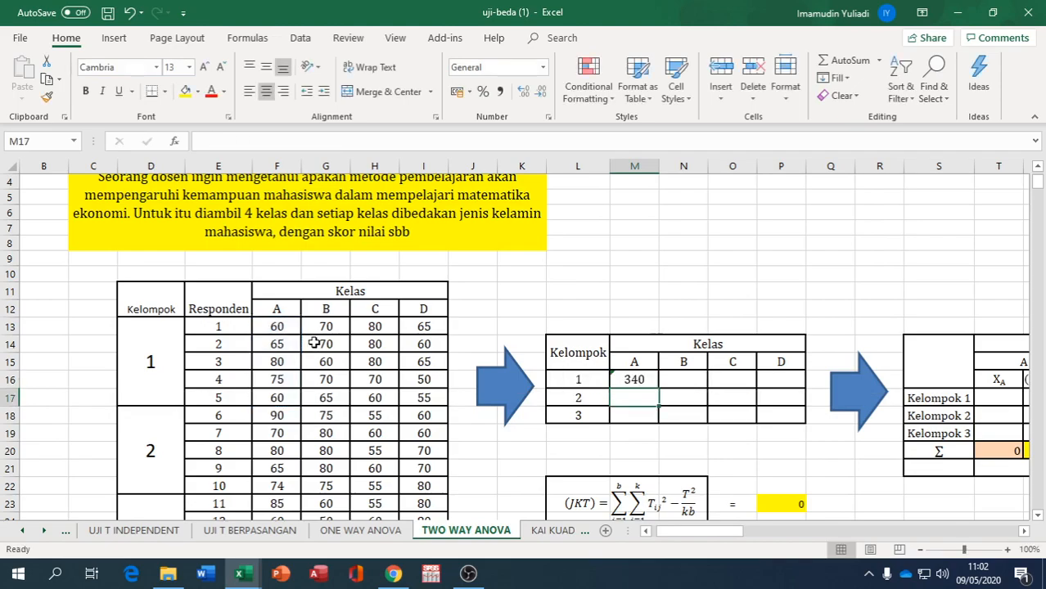
- Total the Kelas A scores of Kelompok 2 in M17 with =SUM(F18:F22)
text(=sum()
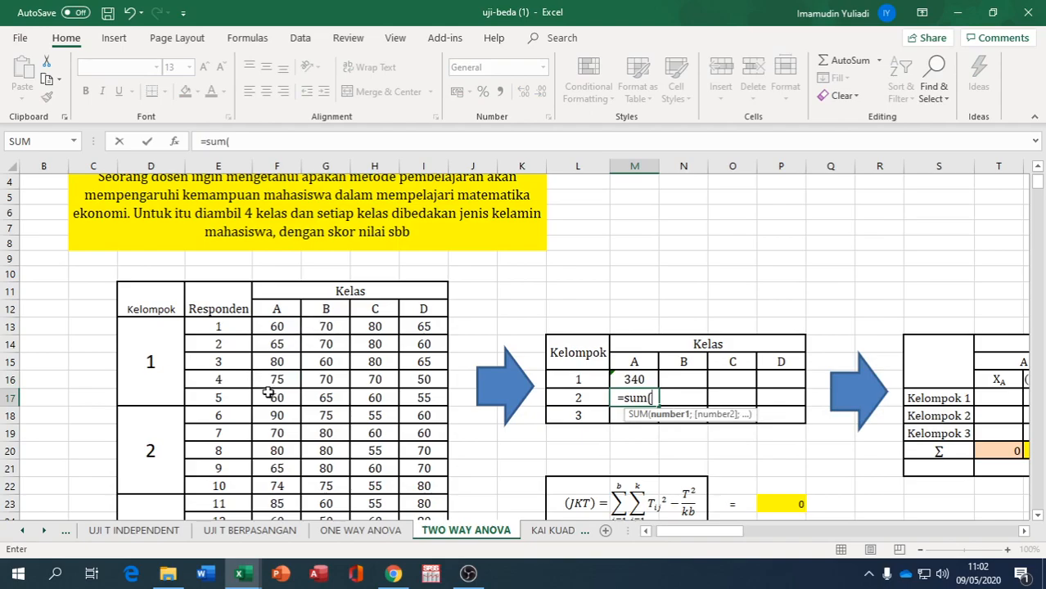
drag(273, 411, 274, 486)
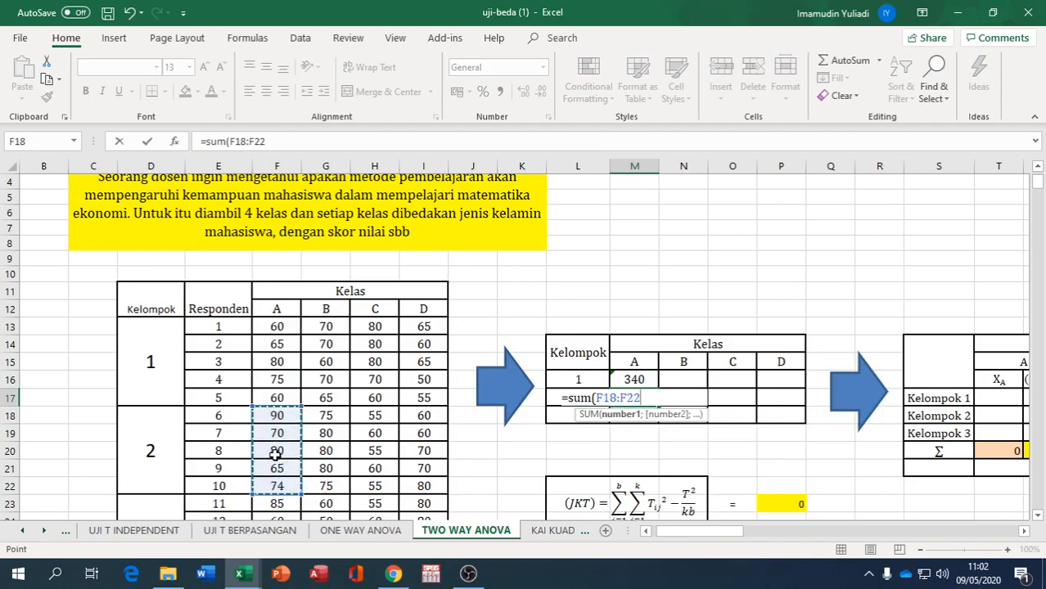
key(Return)
- Enter =SUM(E23:E27) as the Kelompok 3 total in M18 and fill the Kelas A totals M16:M18 across to Kelas D
text(=sum()
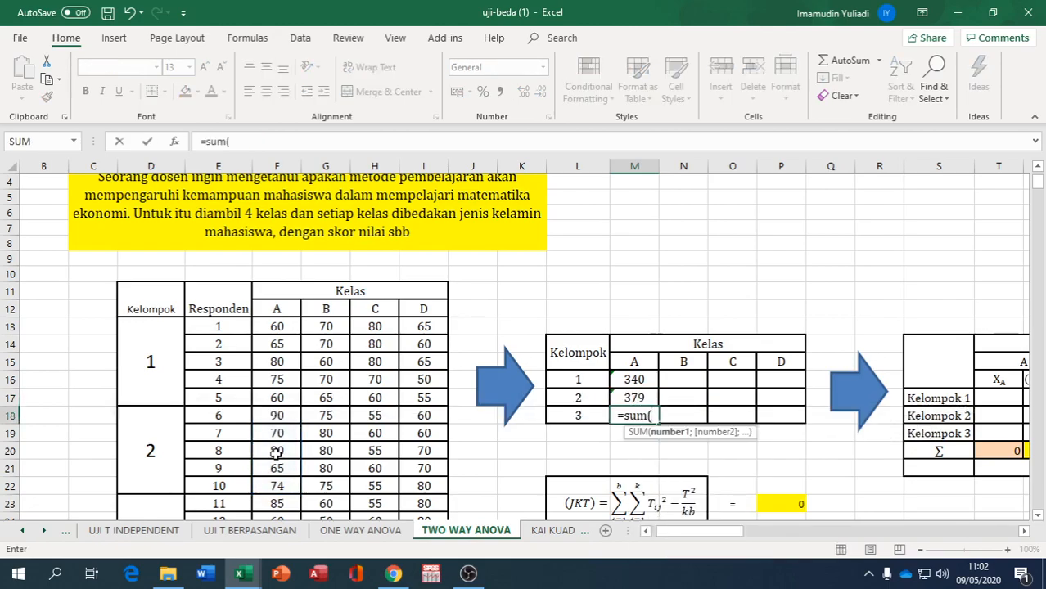
scroll(250, 380, down, 3)
click(233, 361)
drag(233, 361, 225, 429)
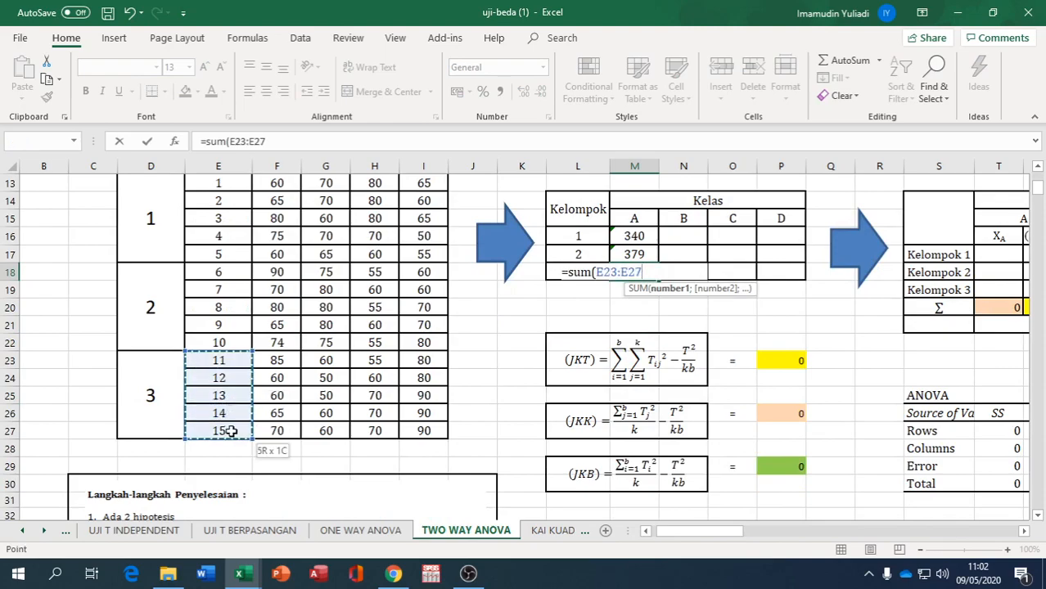
text())
key(Return)
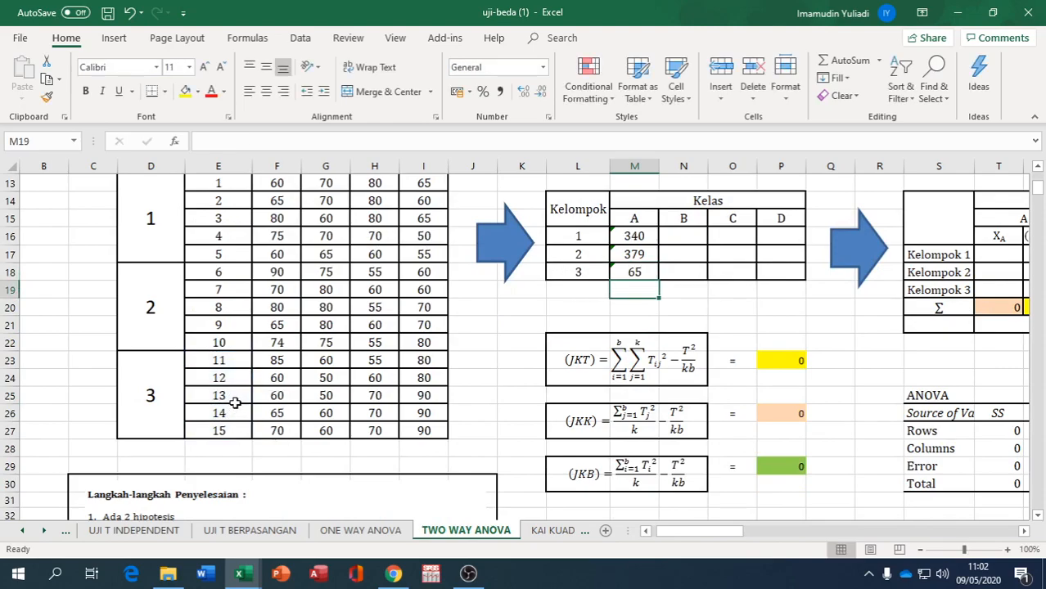
drag(635, 235, 798, 275)
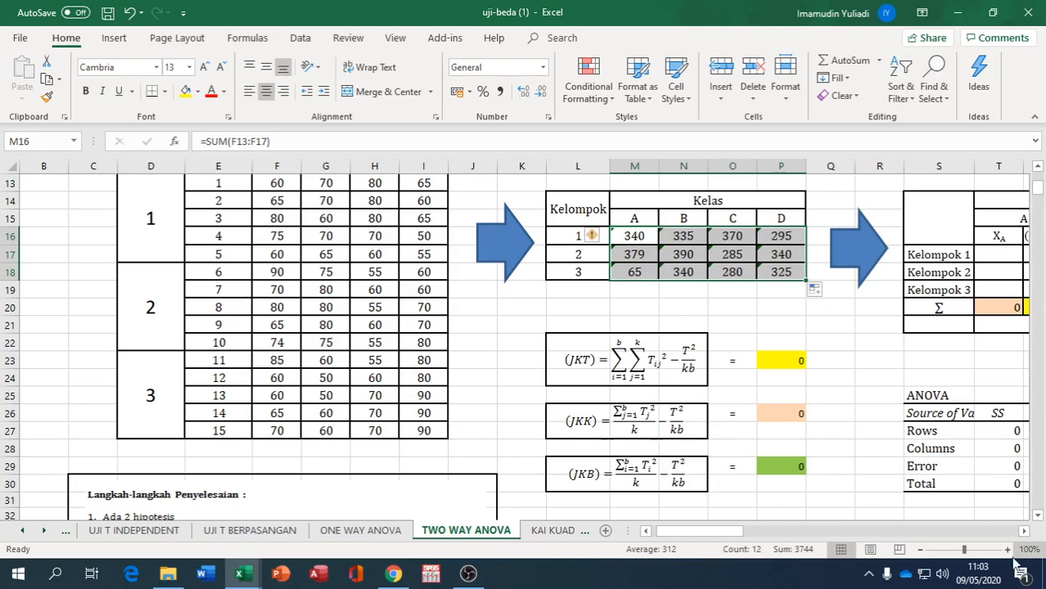
- In the Kelompok 1 row of the squares table, link XA in T17 to M16 and XB in V17 to N16
click(1023, 531)
click(1023, 531)
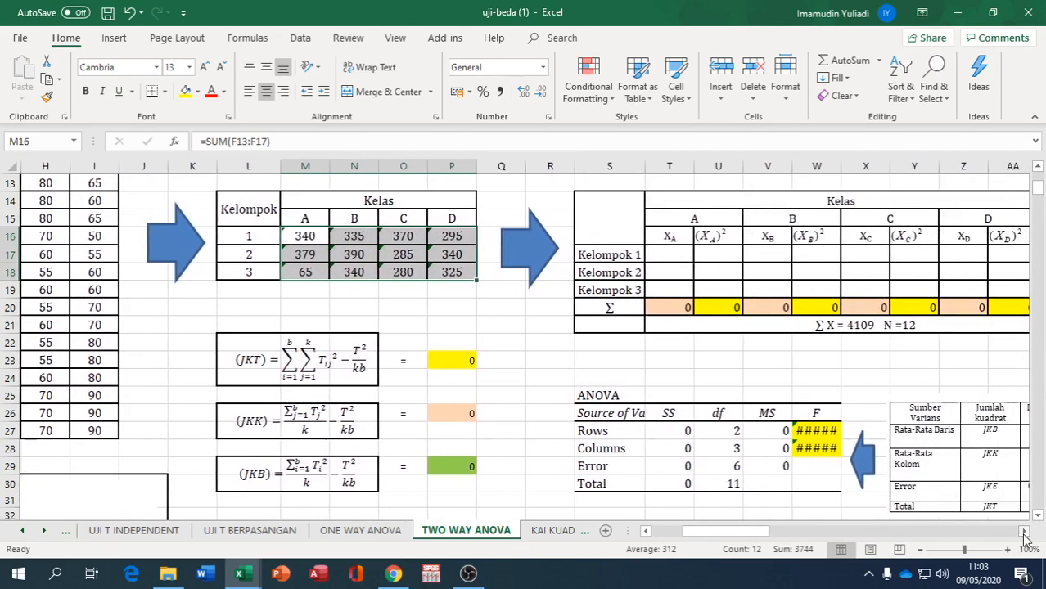
click(532, 257)
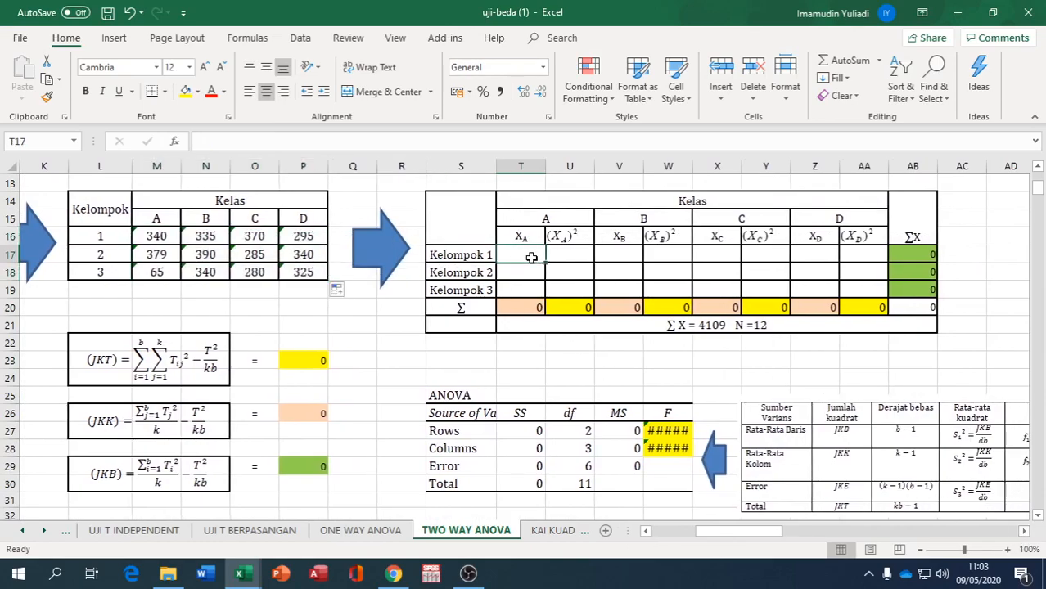
text(=)
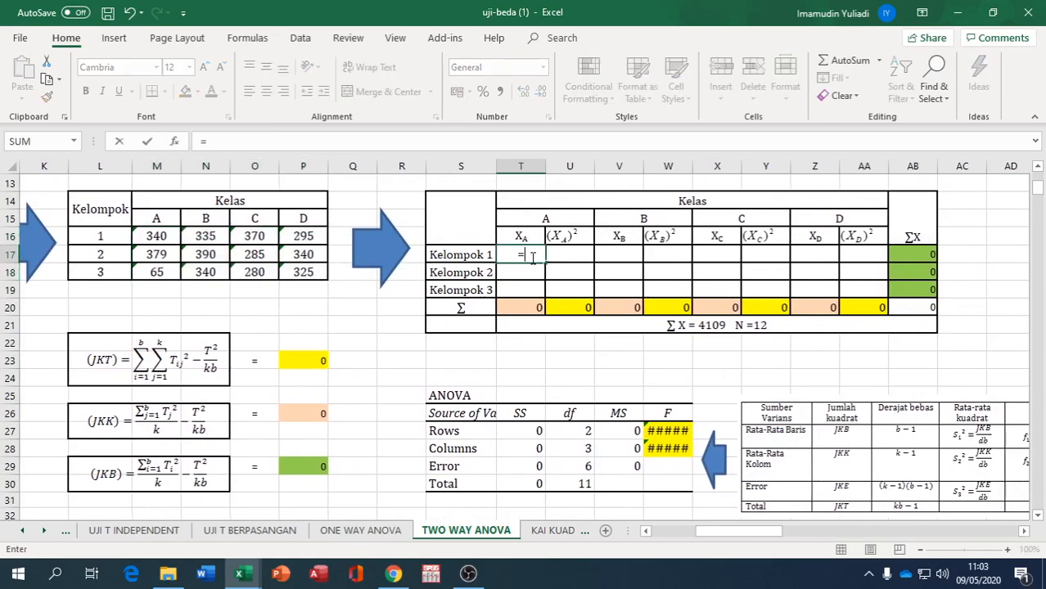
click(154, 236)
key(Return)
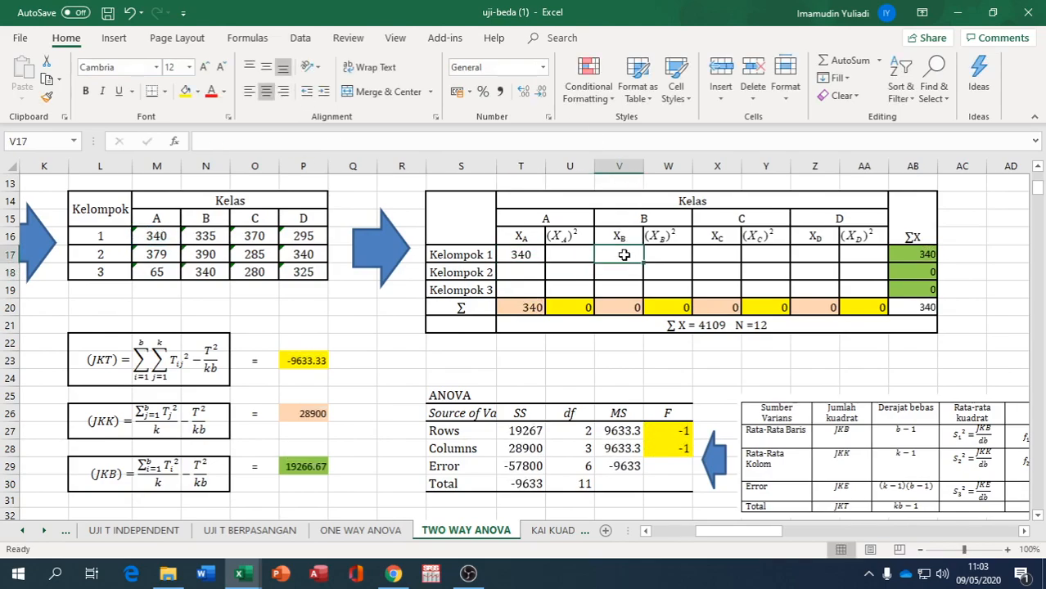
text(=)
click(208, 235)
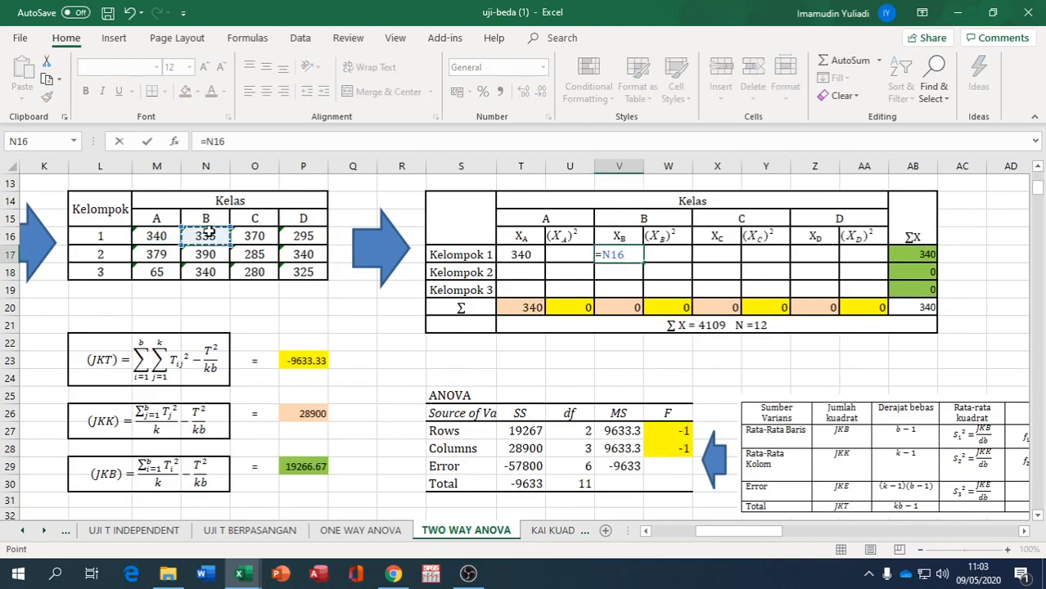
key(Return)
- Link XC in X17 to O16 and XD in Z17 to P16, and fill T17:Z17 down to Kelompok 3 in row 19
click(734, 255)
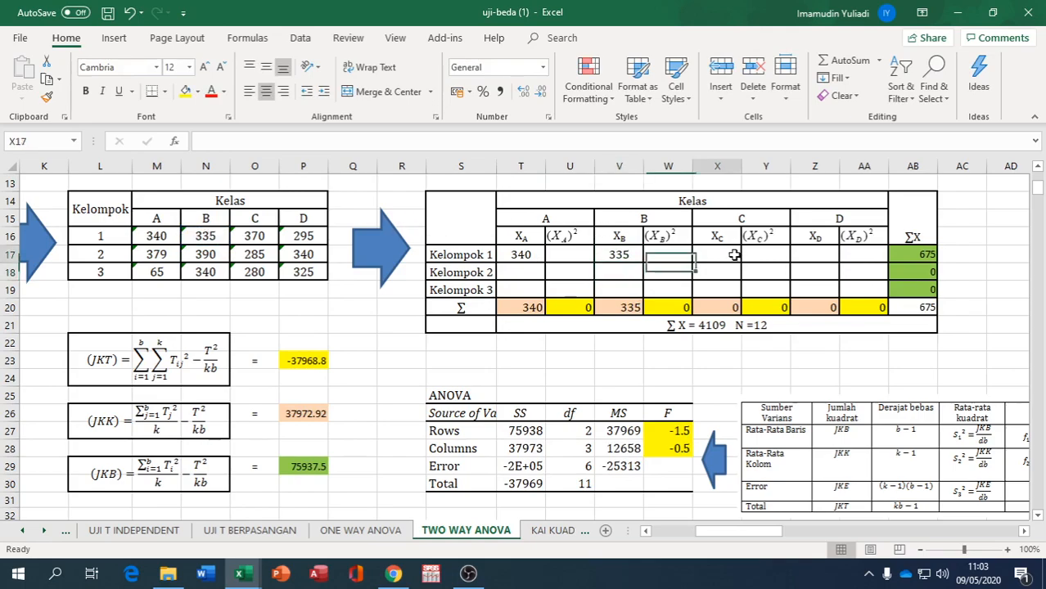
text(=)
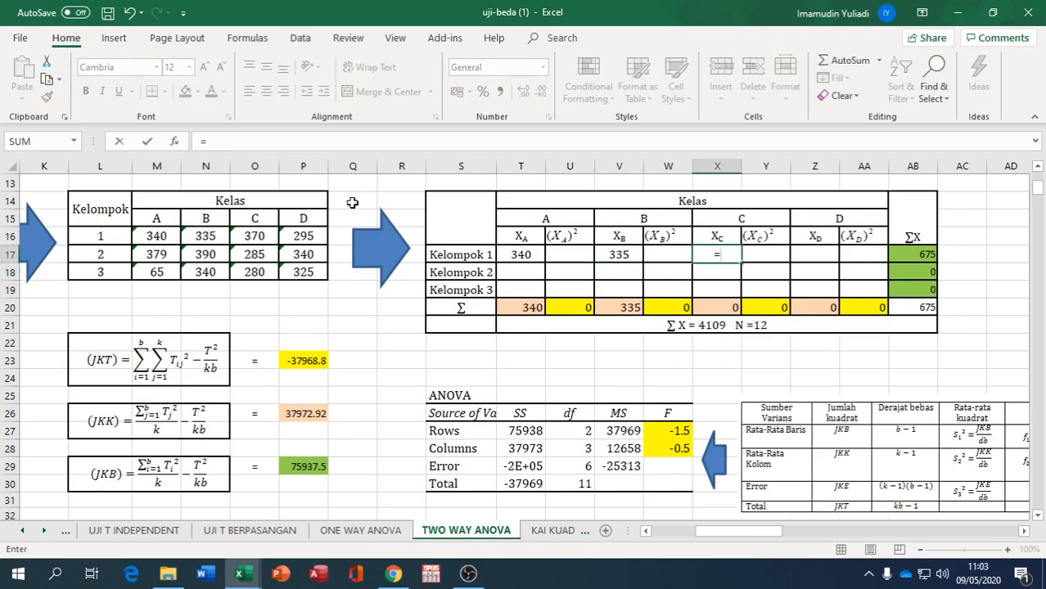
click(256, 236)
key(Return)
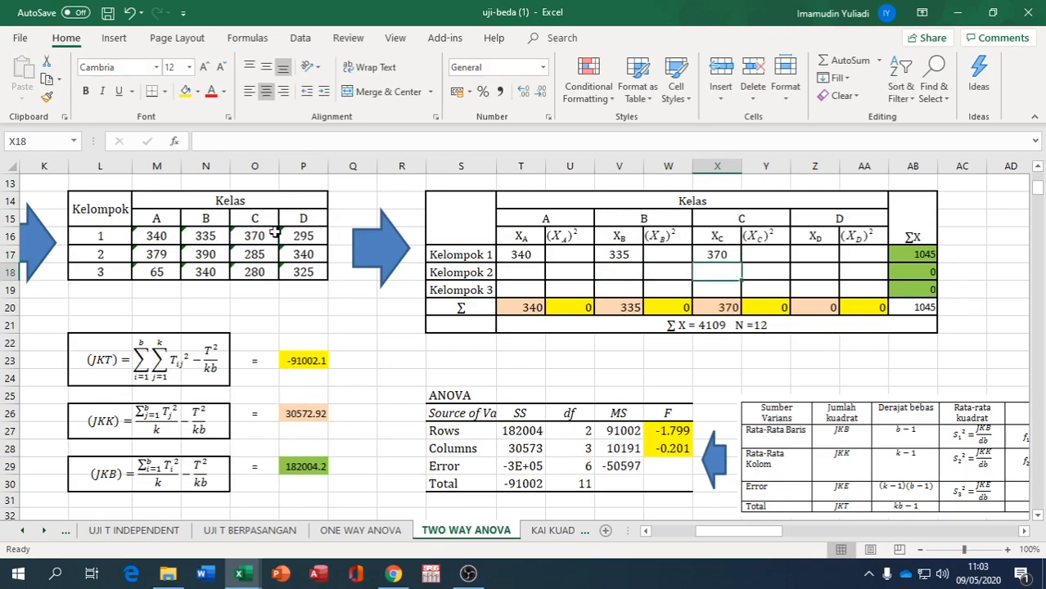
click(816, 255)
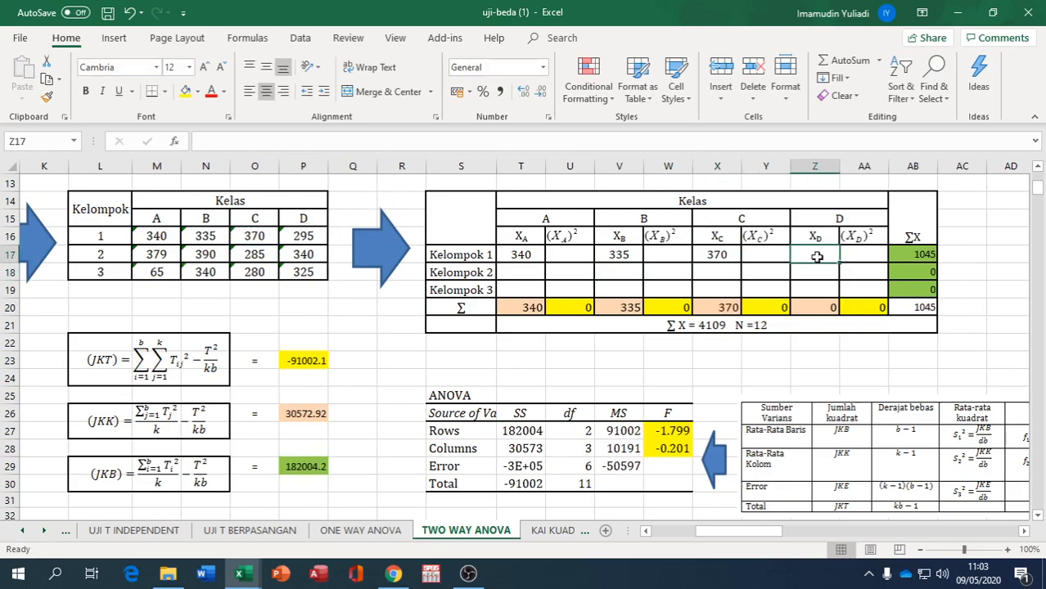
text(=)
click(311, 235)
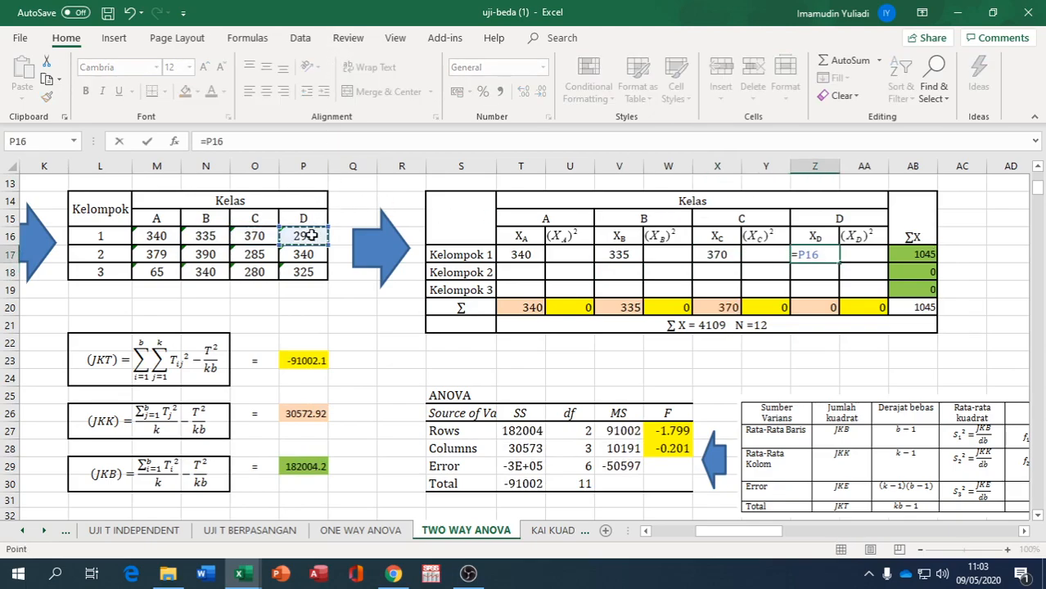
key(Return)
drag(506, 256, 829, 302)
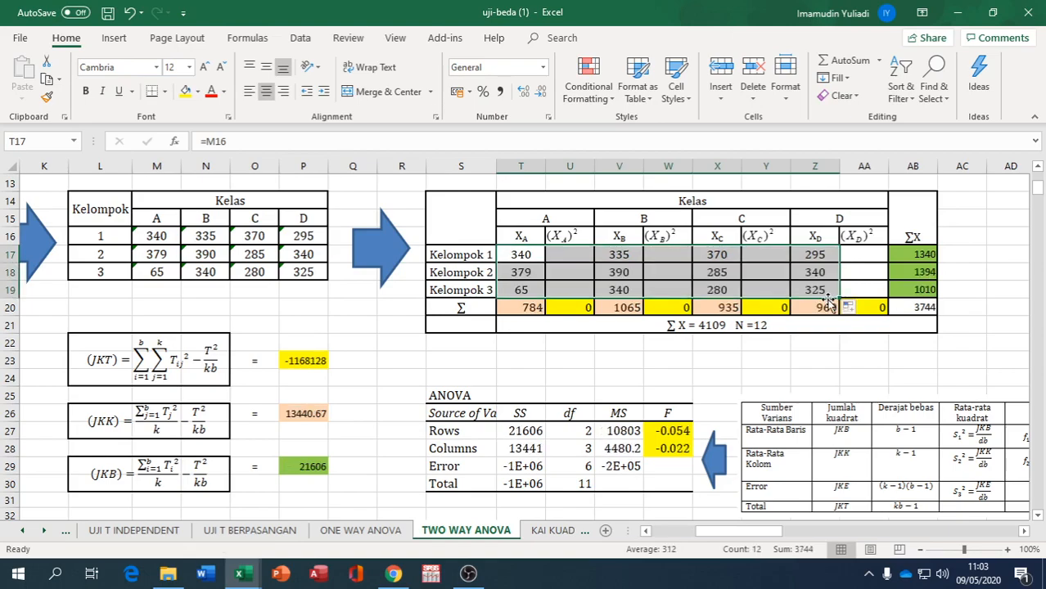
click(526, 305)
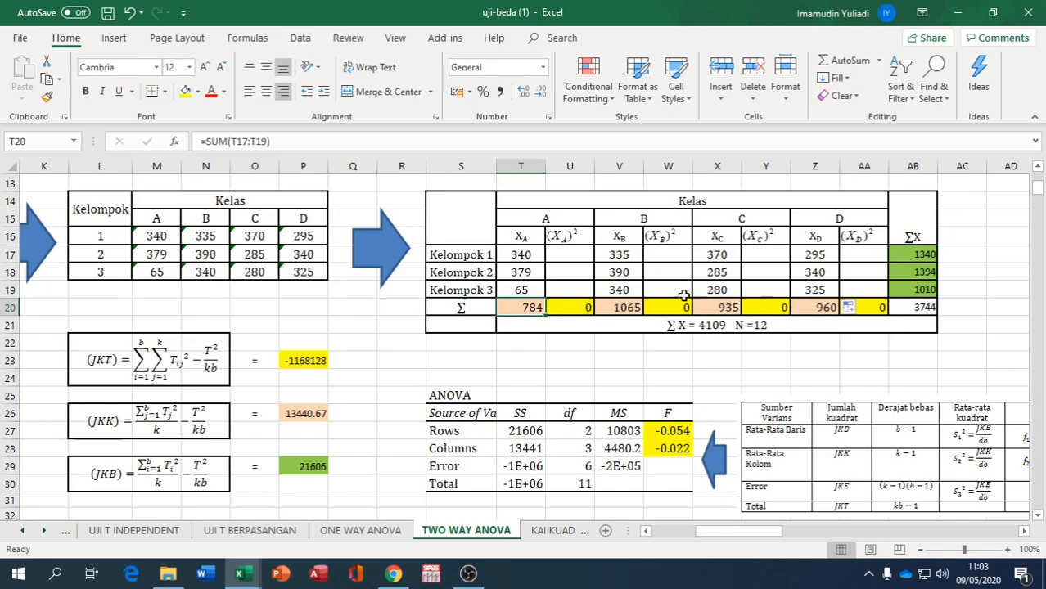
- Square the Kelas A group totals with =T17^2 in U17, filled down to U19
click(568, 255)
text(=)
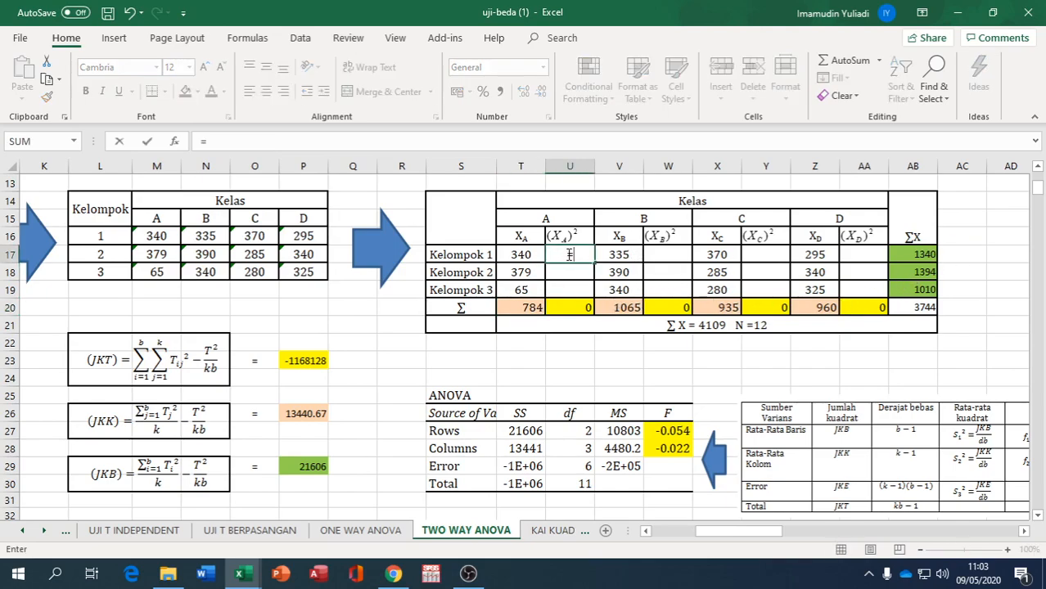
click(532, 255)
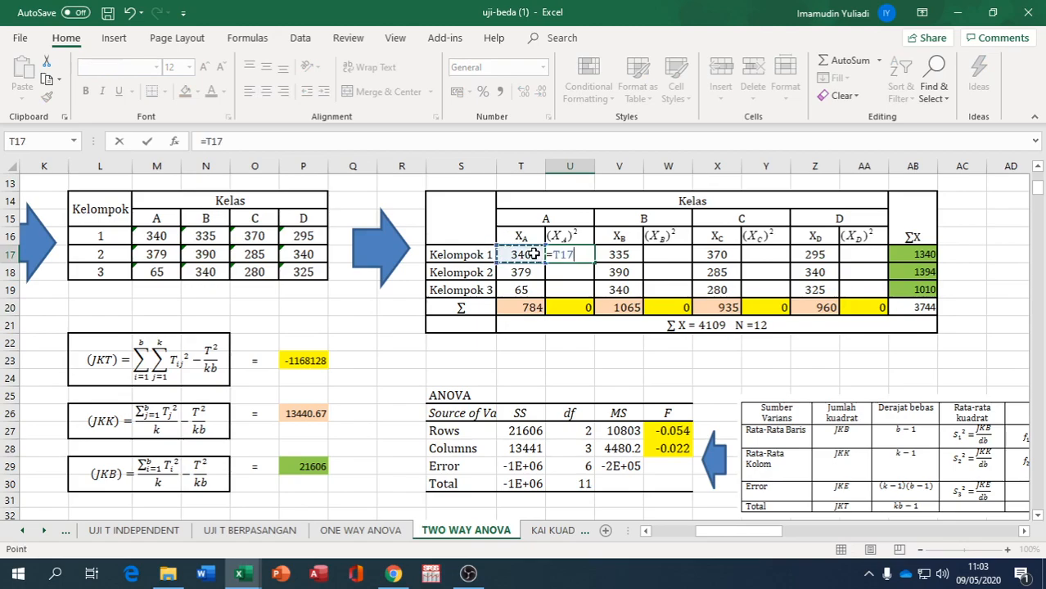
text(^2)
key(Return)
click(563, 252)
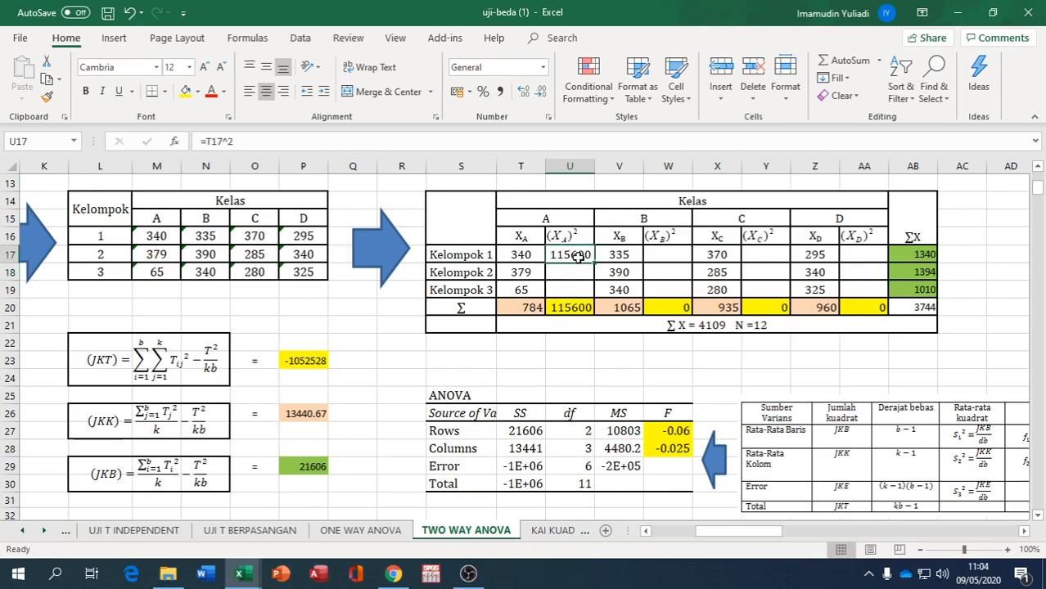
drag(596, 261, 595, 296)
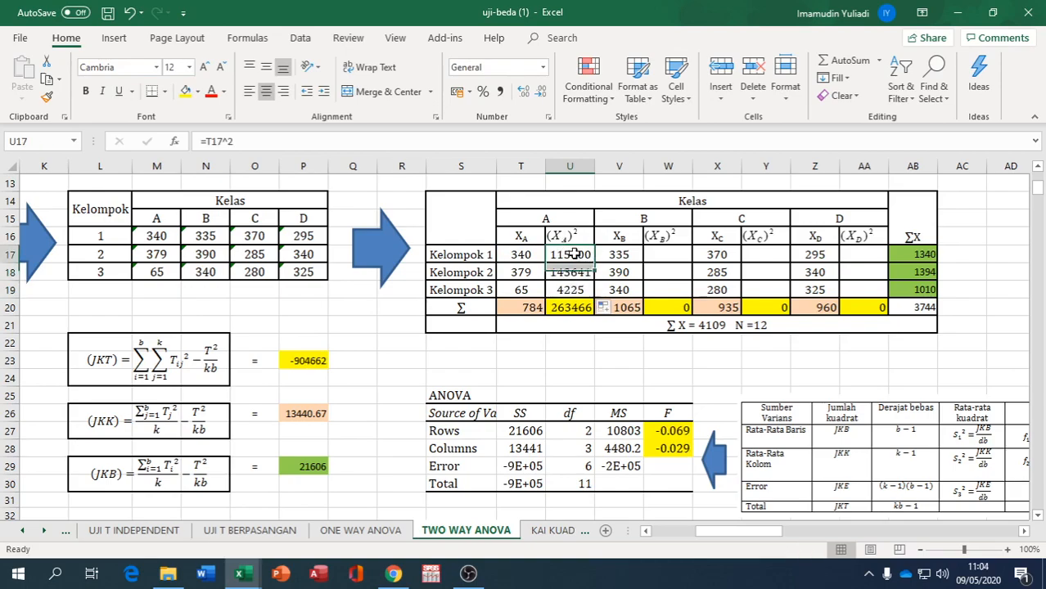
- Copy the squaring formula from U17 to W17 for Kelas B and fill it down to W19
right_click(577, 258)
click(612, 239)
click(665, 258)
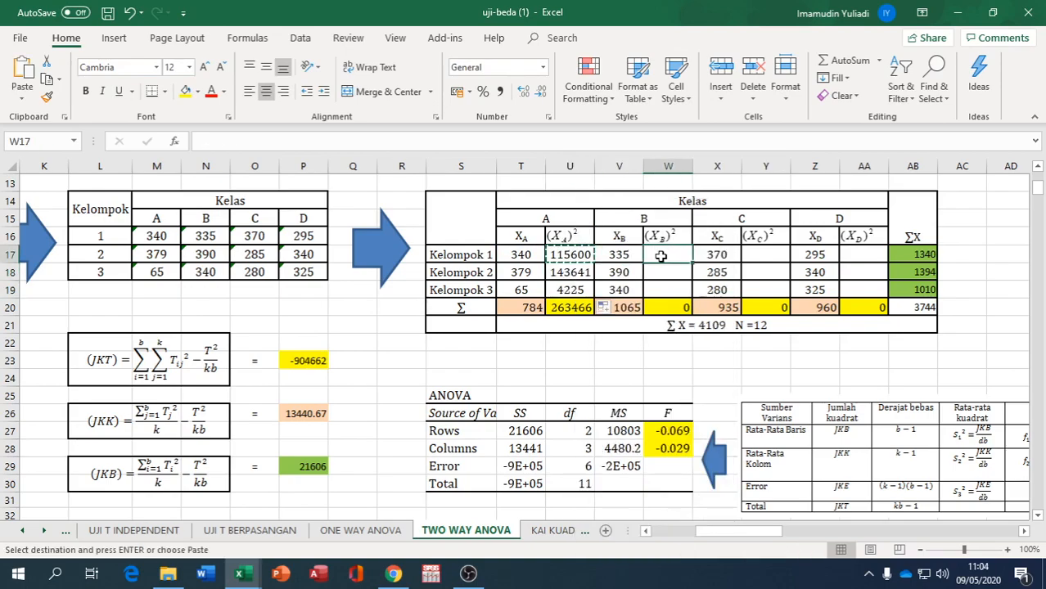
right_click(664, 257)
click(694, 277)
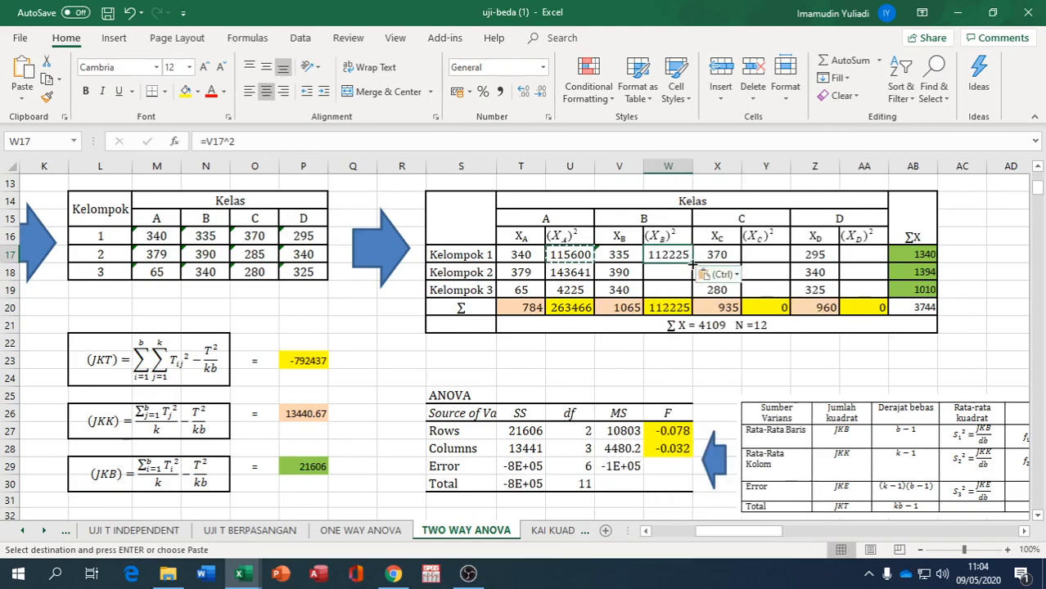
drag(694, 263, 694, 298)
- Copy the squaring formula from W17 into Y17 for Kelas C and AA17 for Kelas D
click(764, 256)
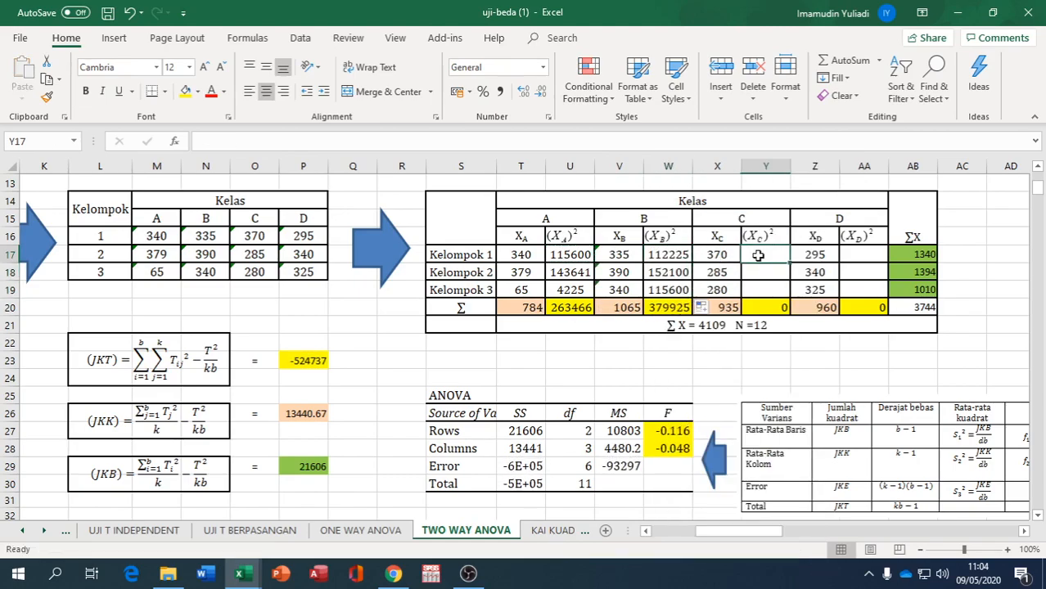
right_click(764, 255)
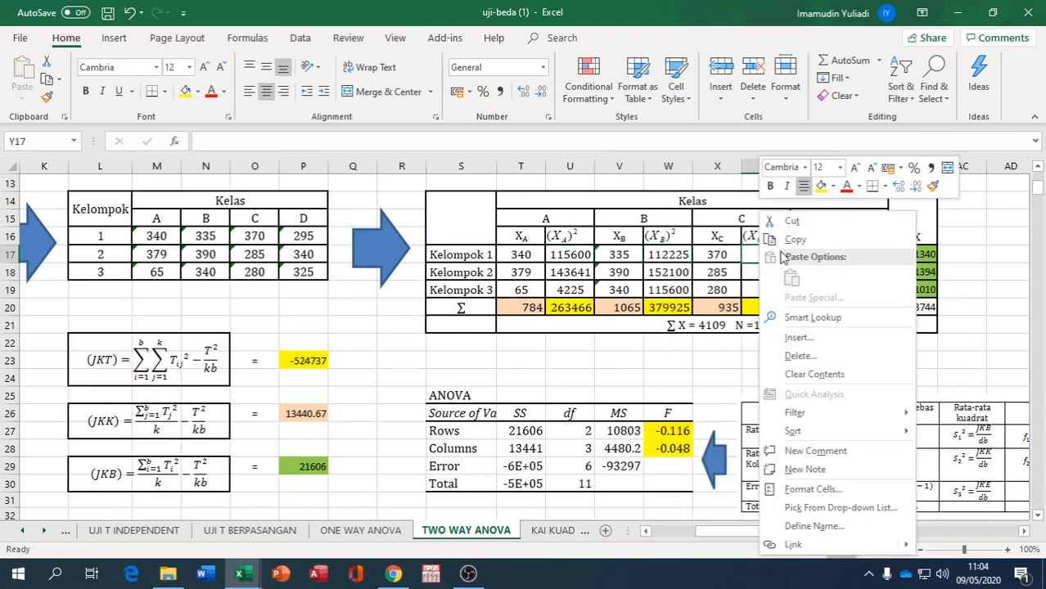
key(Escape)
click(670, 254)
right_click(673, 254)
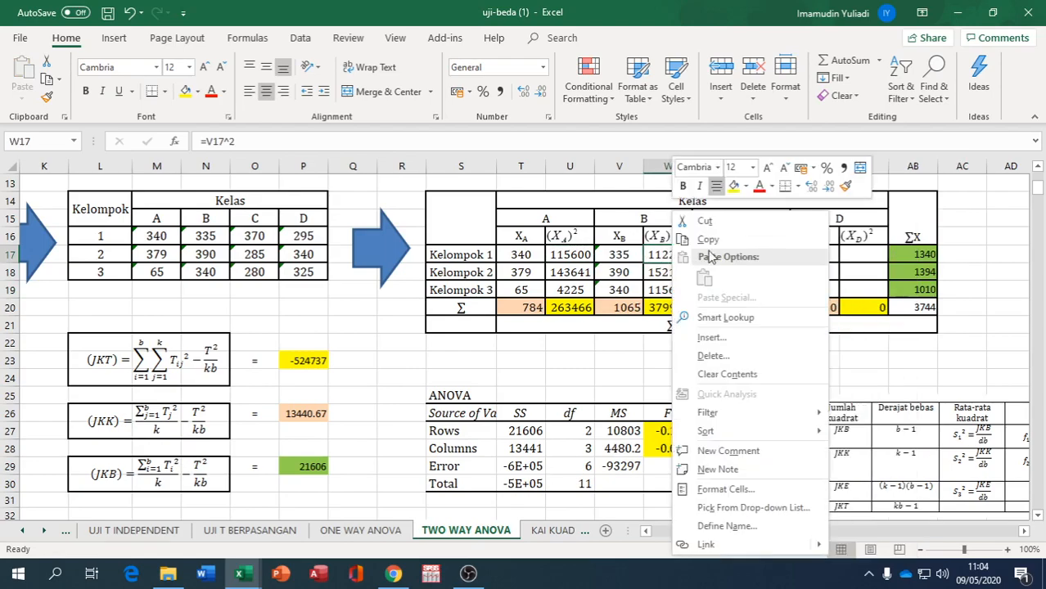
click(708, 240)
right_click(768, 254)
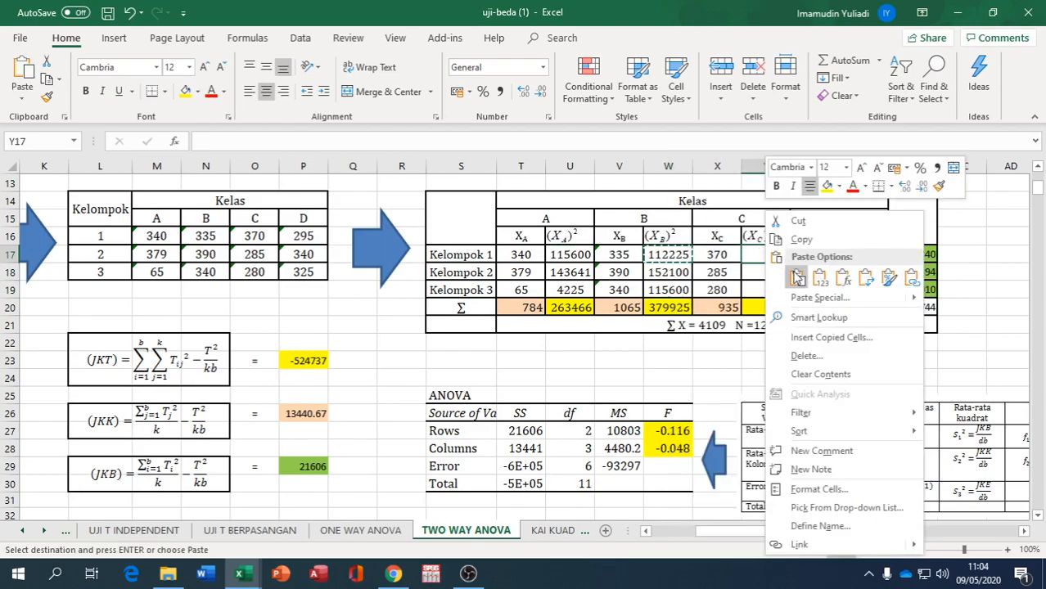
click(811, 260)
click(856, 254)
right_click(856, 255)
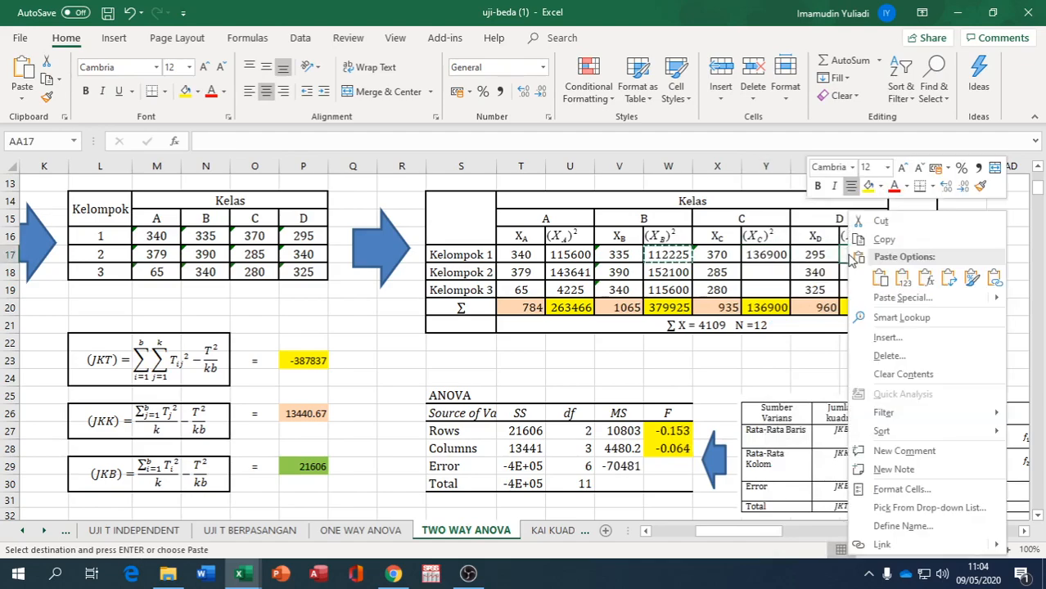
click(879, 279)
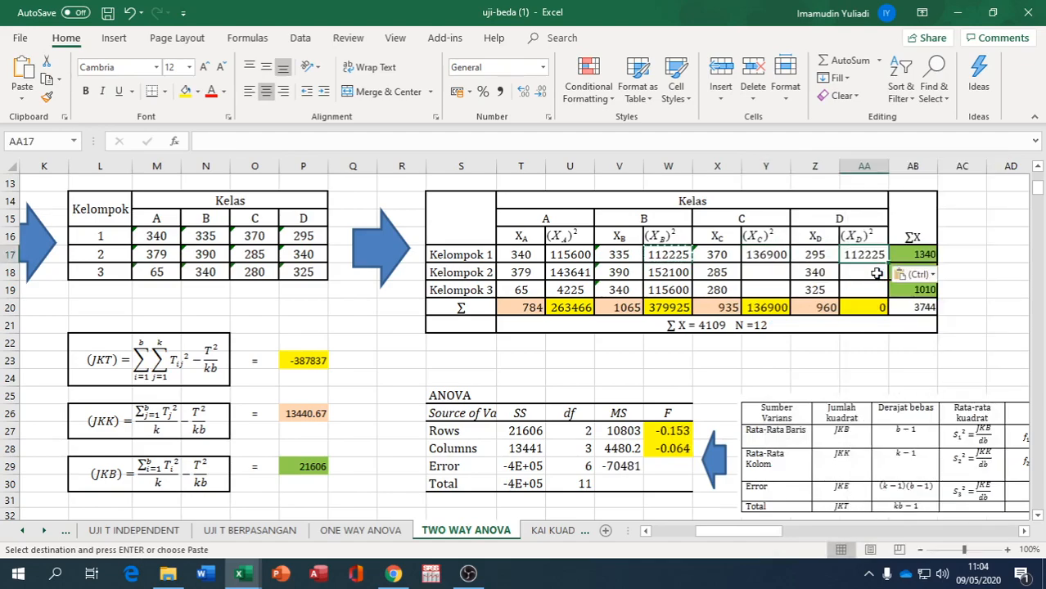
- Fill the squaring formulas in Y17 and AA17 down to Kelompok 3 in row 19
click(782, 255)
drag(781, 255, 781, 290)
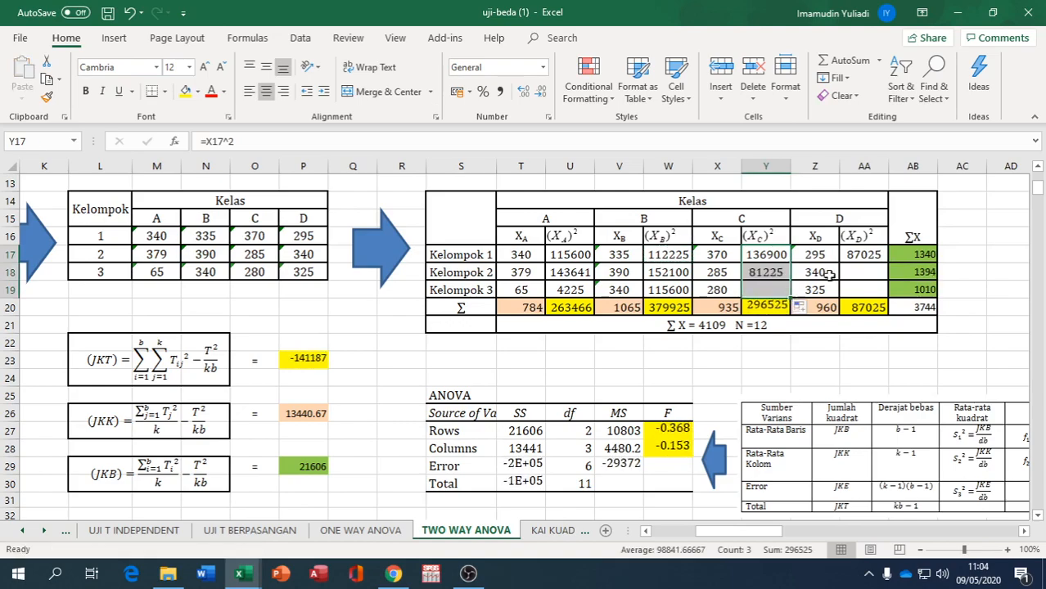
click(876, 255)
drag(888, 263, 885, 286)
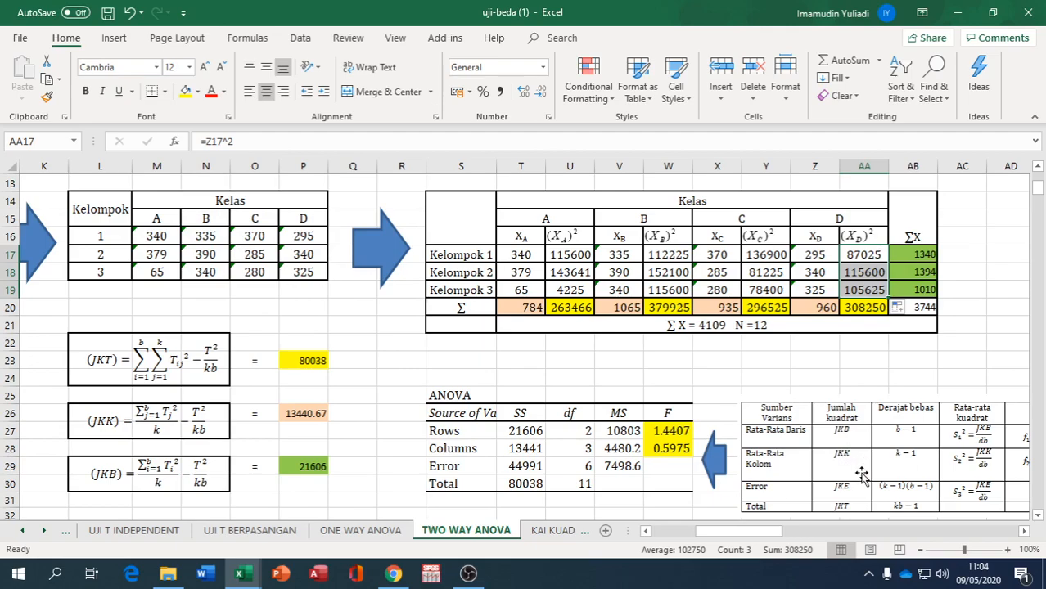
- Examine the JKT formula alongside the column totals of the squared values for Kelas A to D in row 20
scroll(869, 458, down, 2)
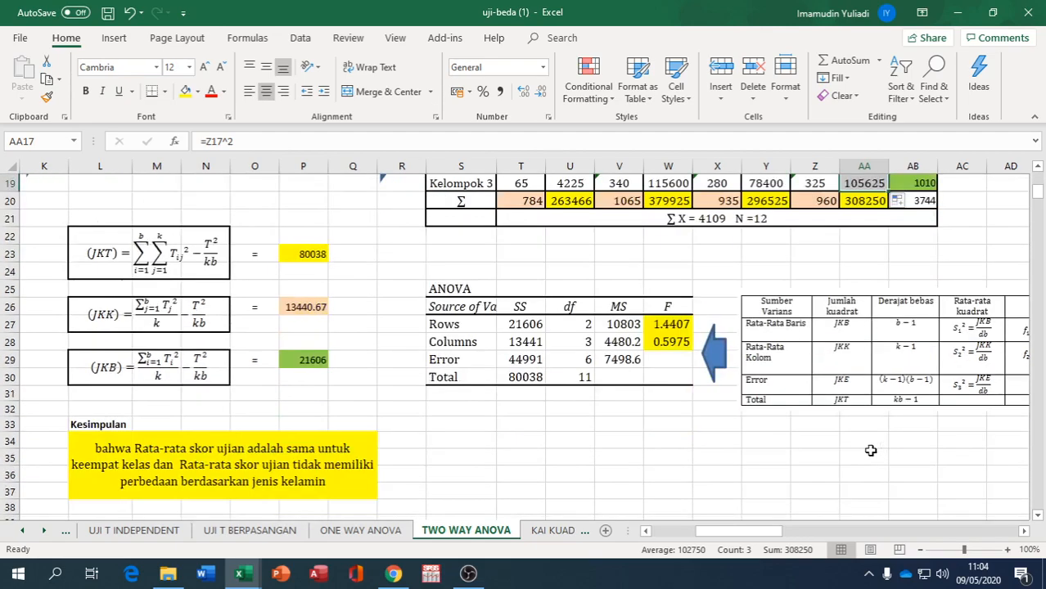
scroll(869, 442, up, 1)
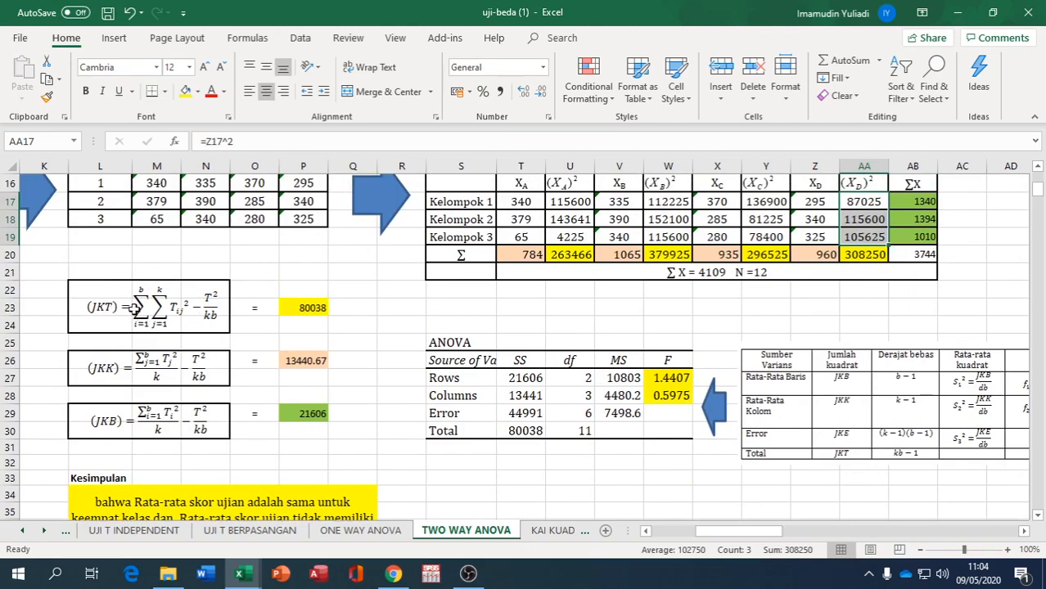
scroll(130, 307, up, 1)
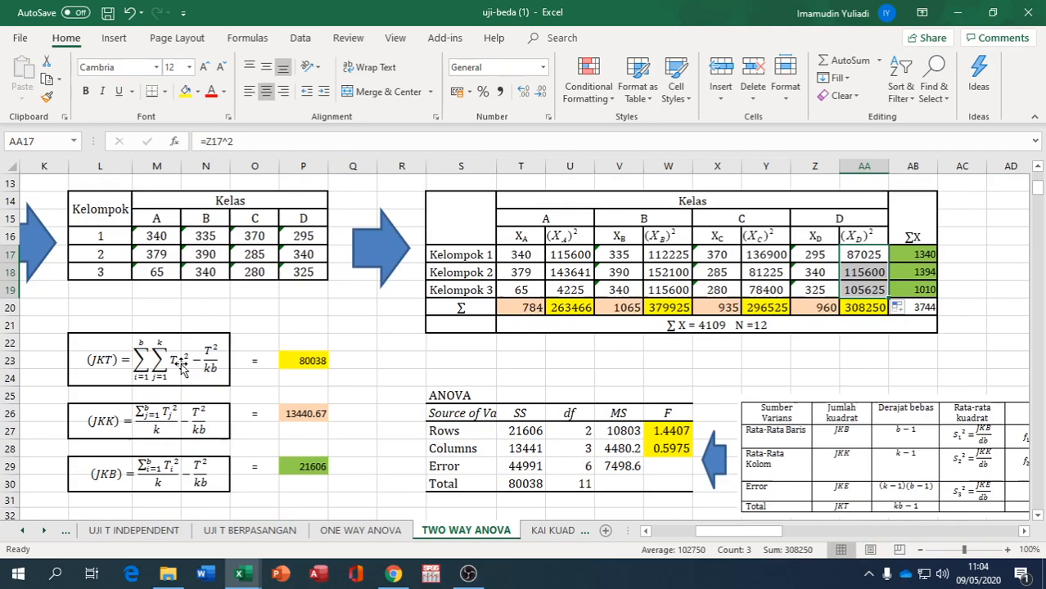
click(578, 305)
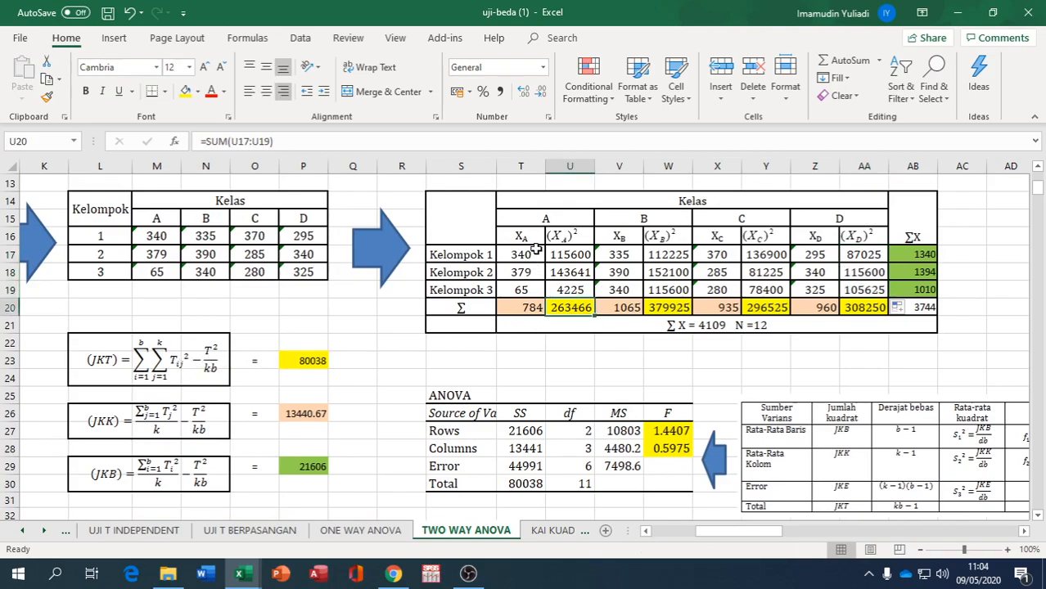
click(657, 308)
click(764, 306)
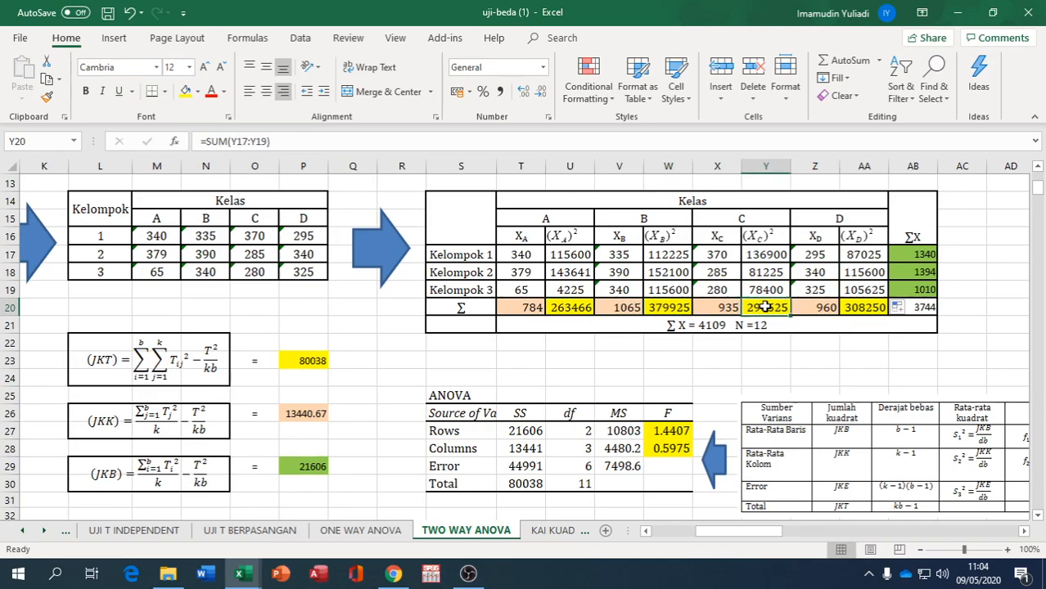
click(882, 307)
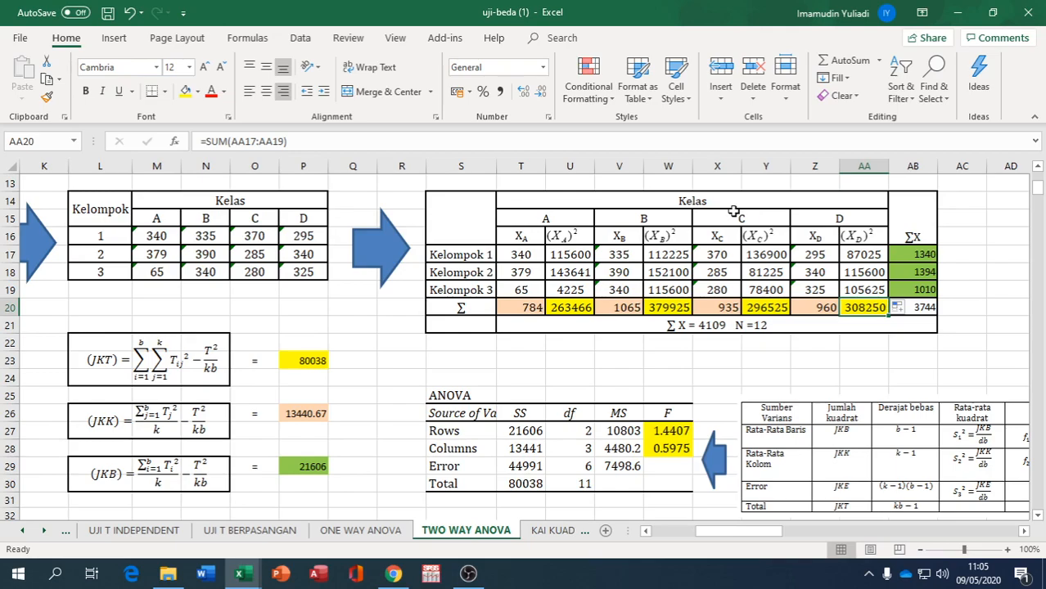
- Examine the JKT calculation in P23 and the squared totals and grand total in row 20 that it uses
double_click(303, 360)
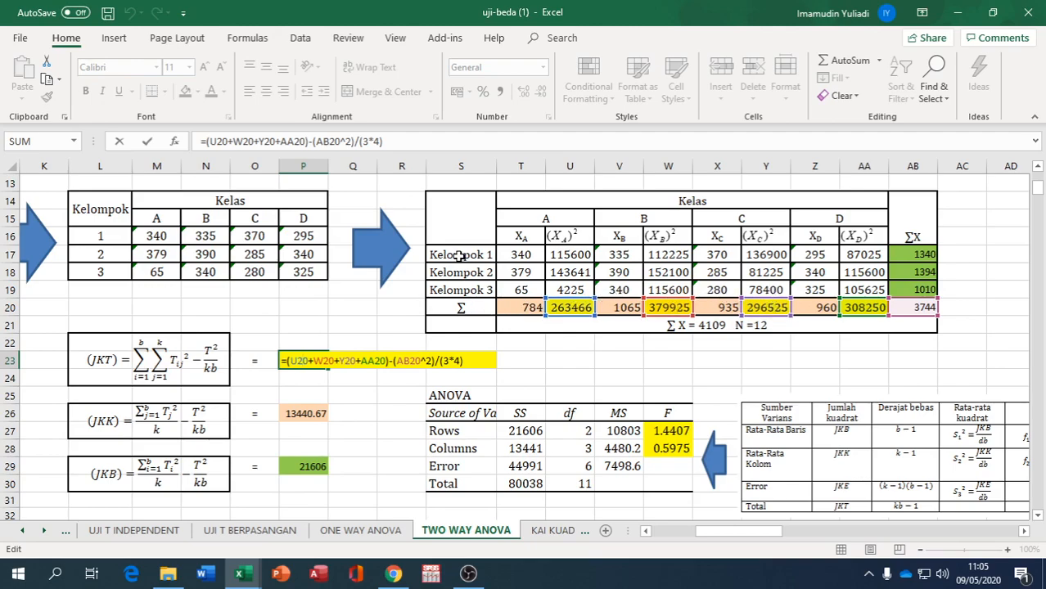
key(Return)
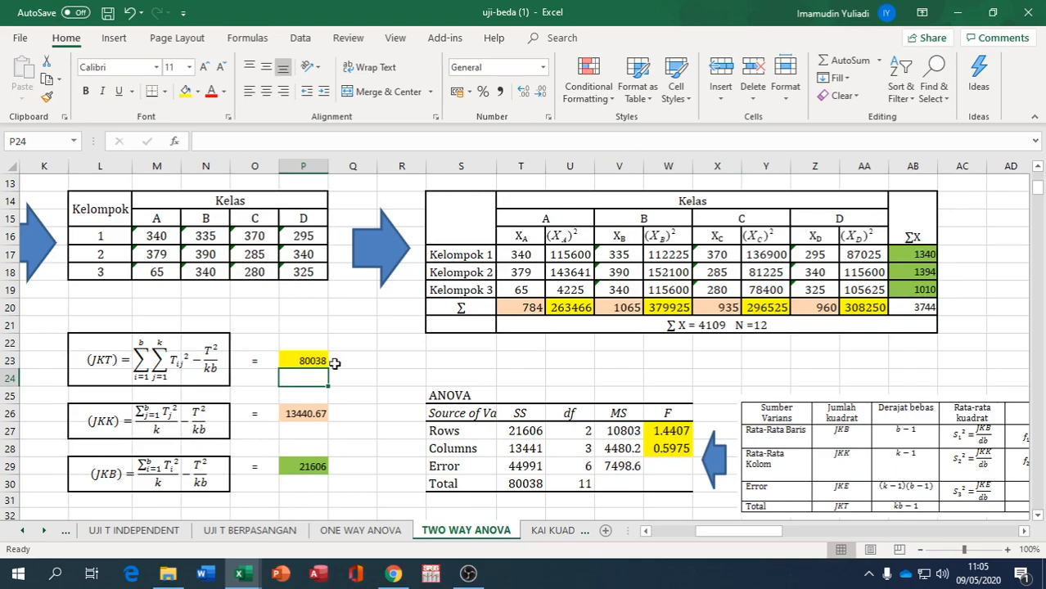
click(556, 307)
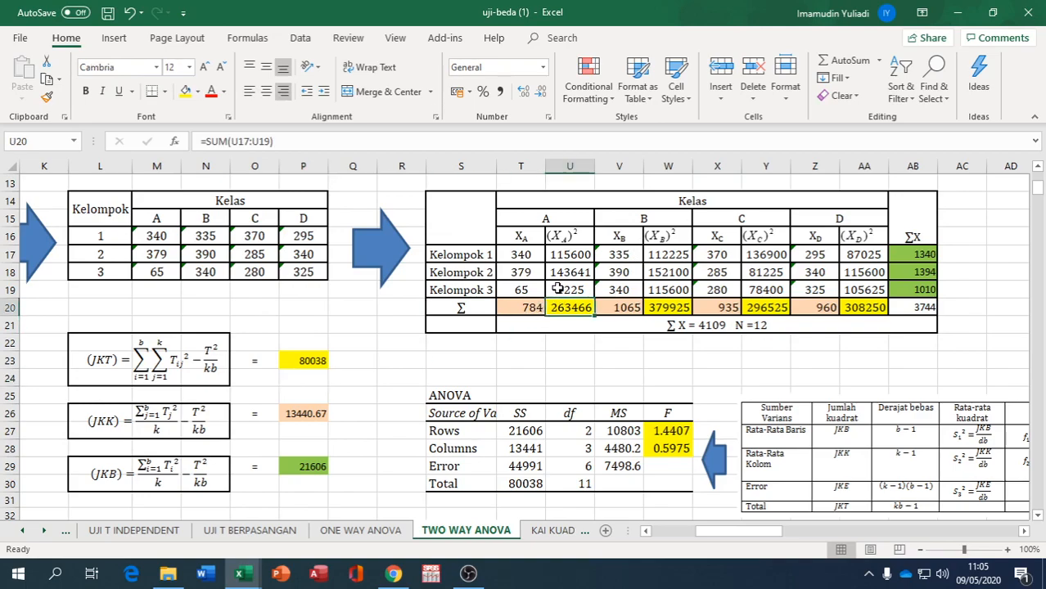
click(667, 303)
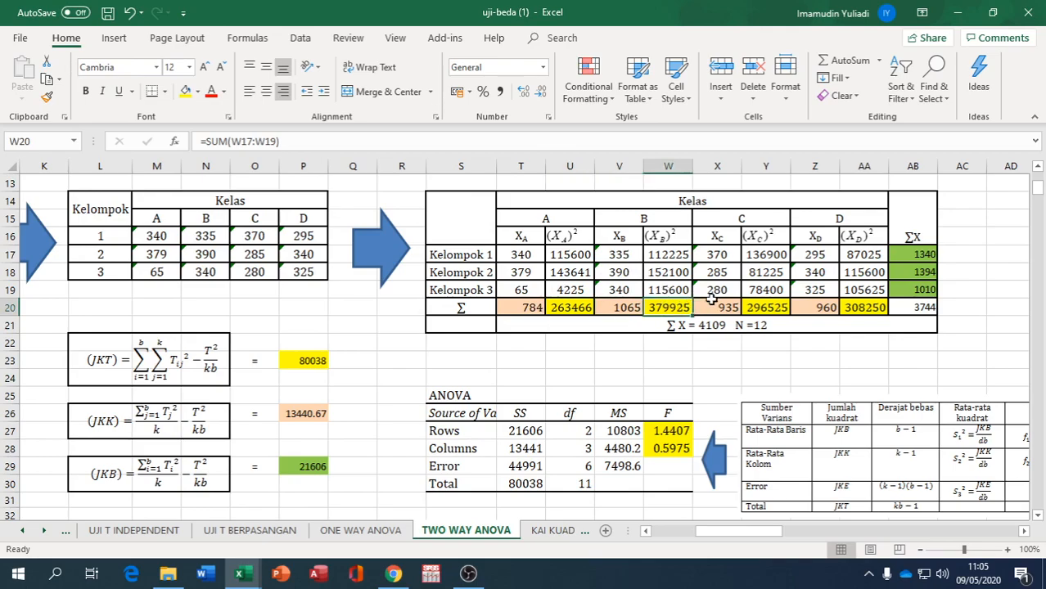
click(749, 304)
click(858, 303)
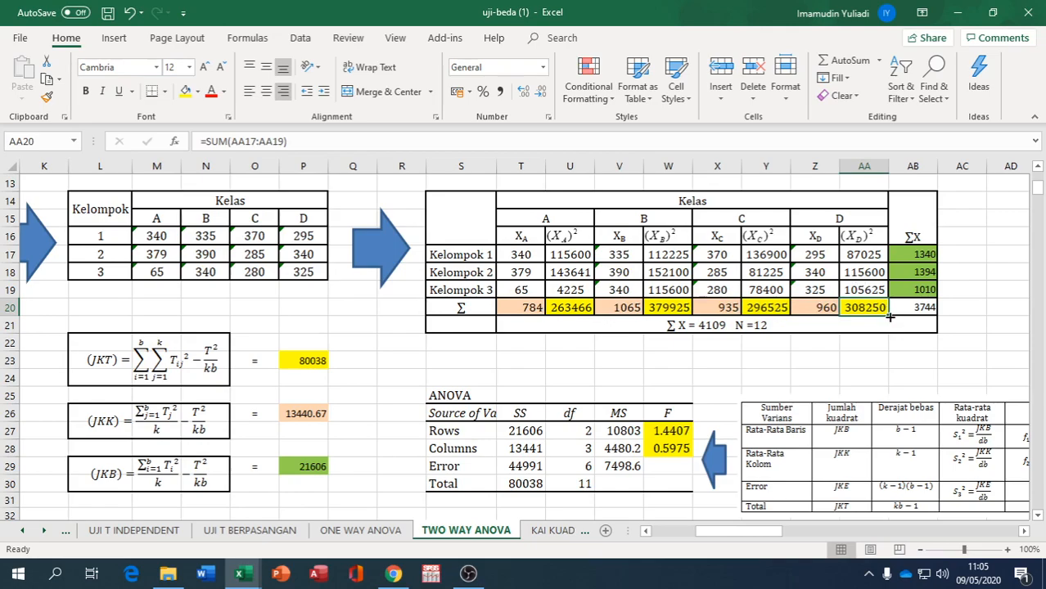
click(909, 304)
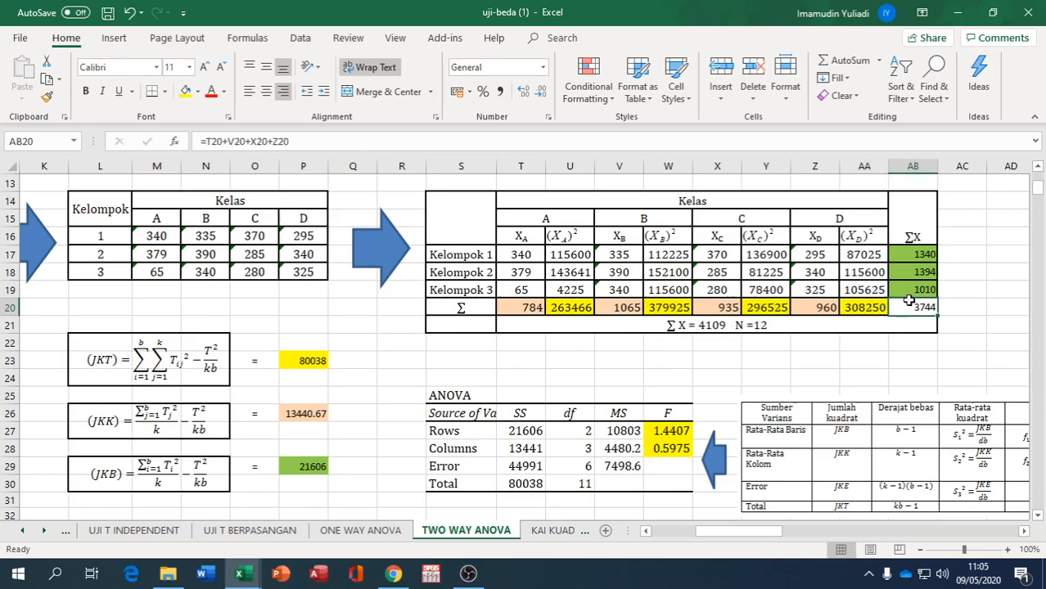
- Examine the calculations behind JKK in P26 and JKB in P29
click(301, 416)
double_click(302, 416)
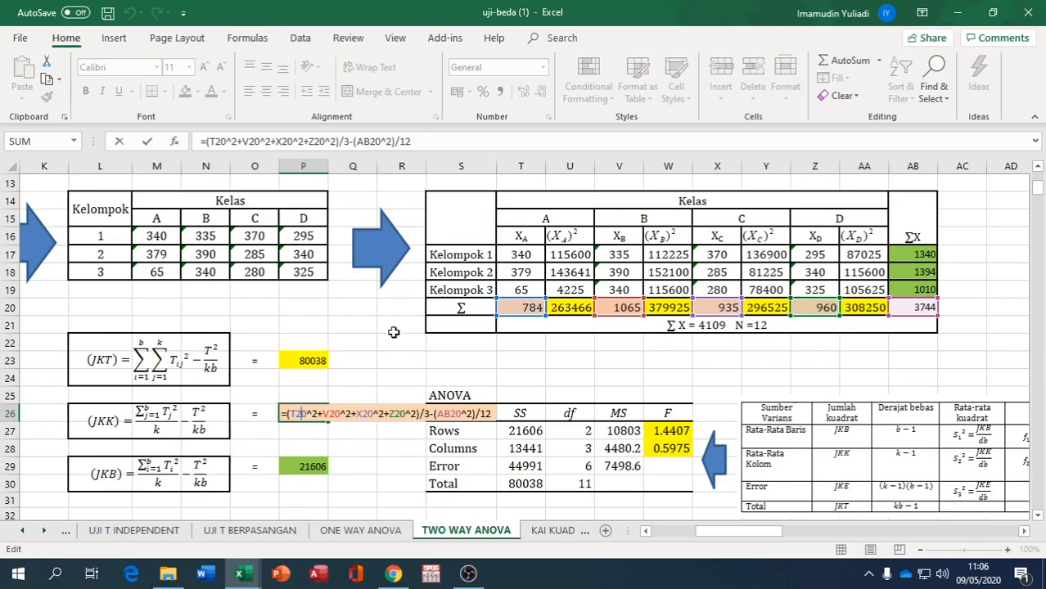
key(Return)
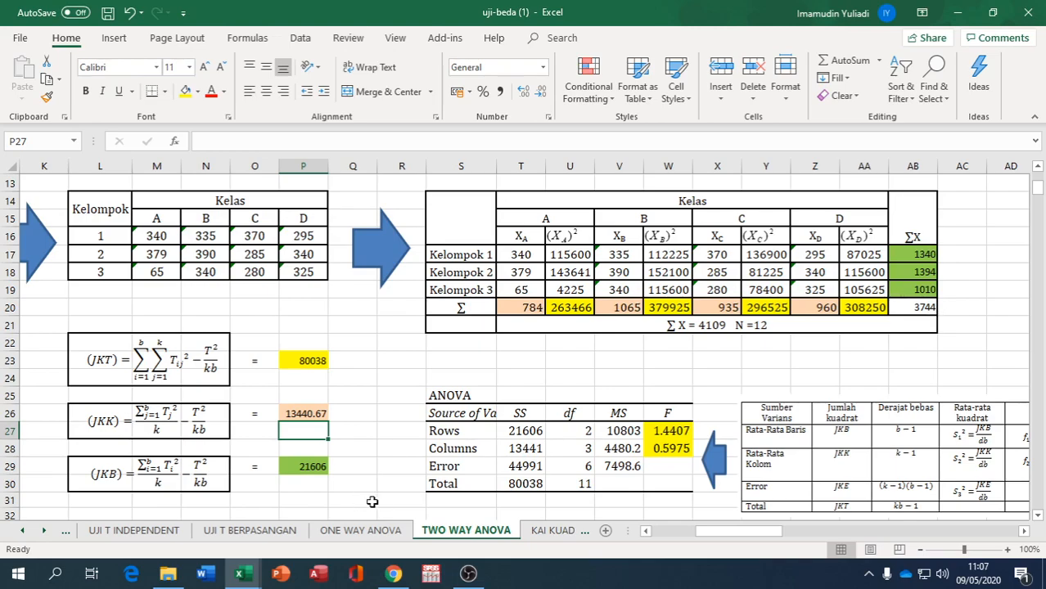
double_click(303, 465)
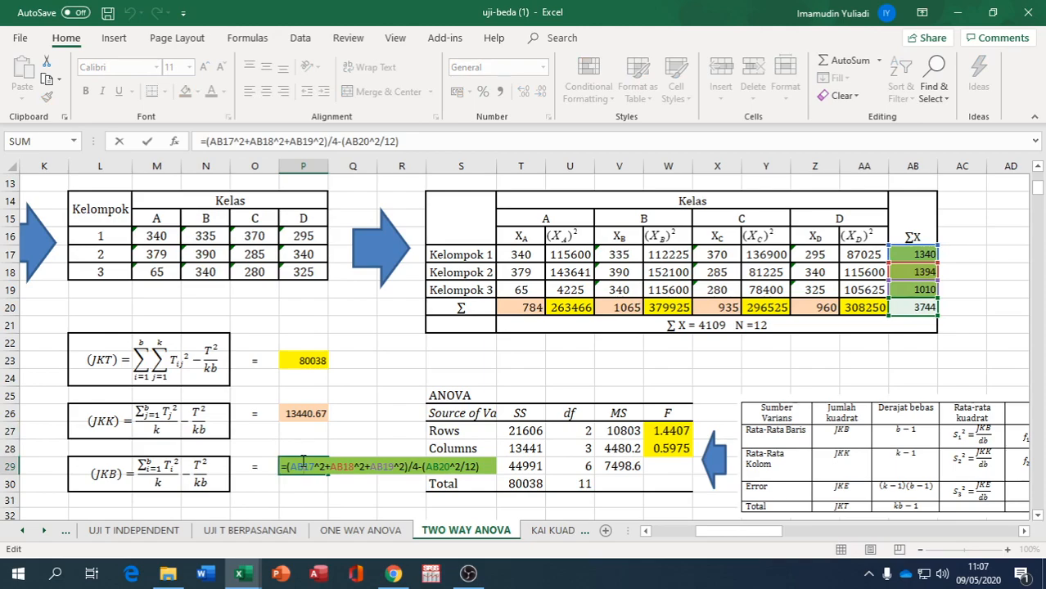
click(363, 358)
click(319, 357)
- Clear the SS, df, MS and F values from the ANOVA table in T27:W30
drag(516, 432, 528, 483)
key(Delete)
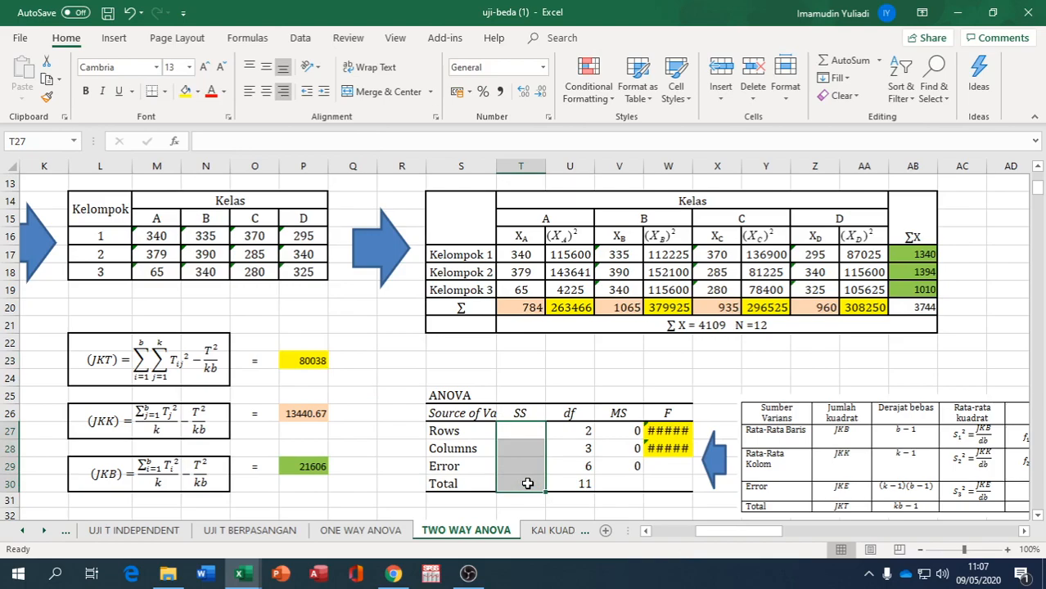
drag(577, 437, 645, 481)
key(Delete)
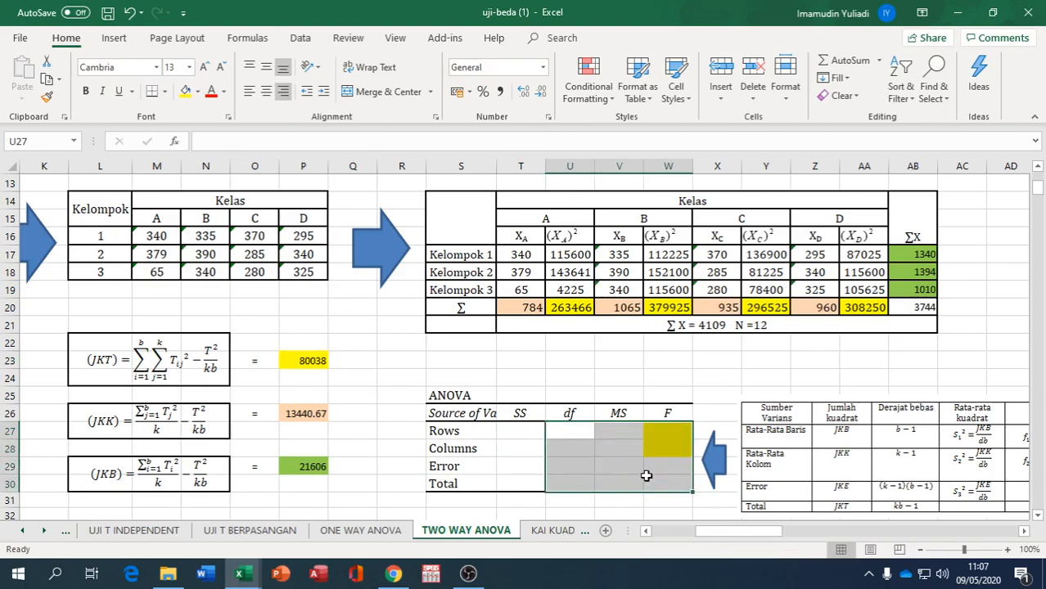
- Link the ANOVA table's Total SS in T30 to JKT with =P23 and the Columns SS in T28 to JKK with =P26
click(532, 477)
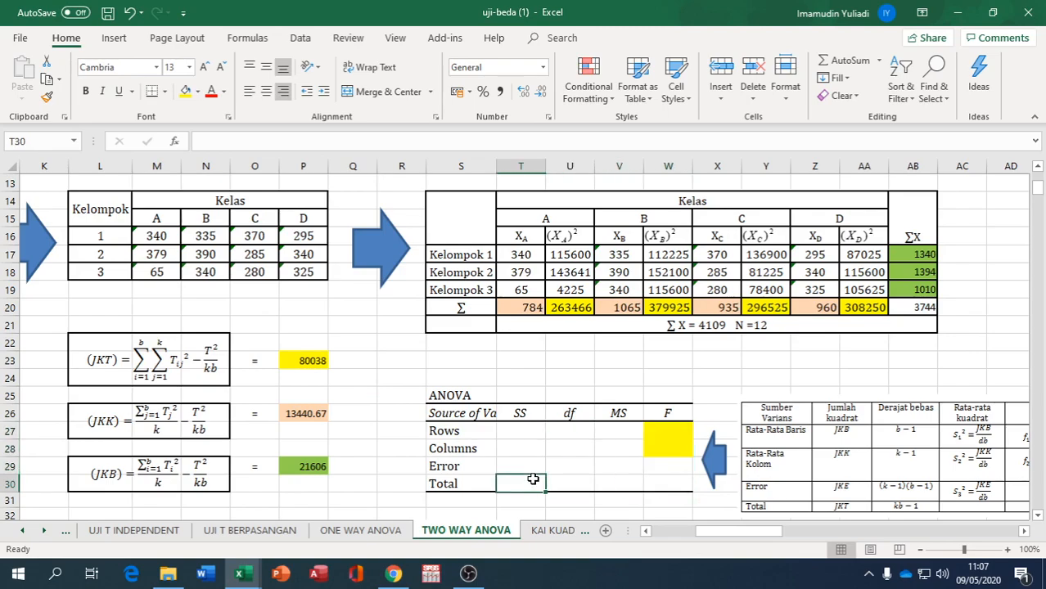
text(=)
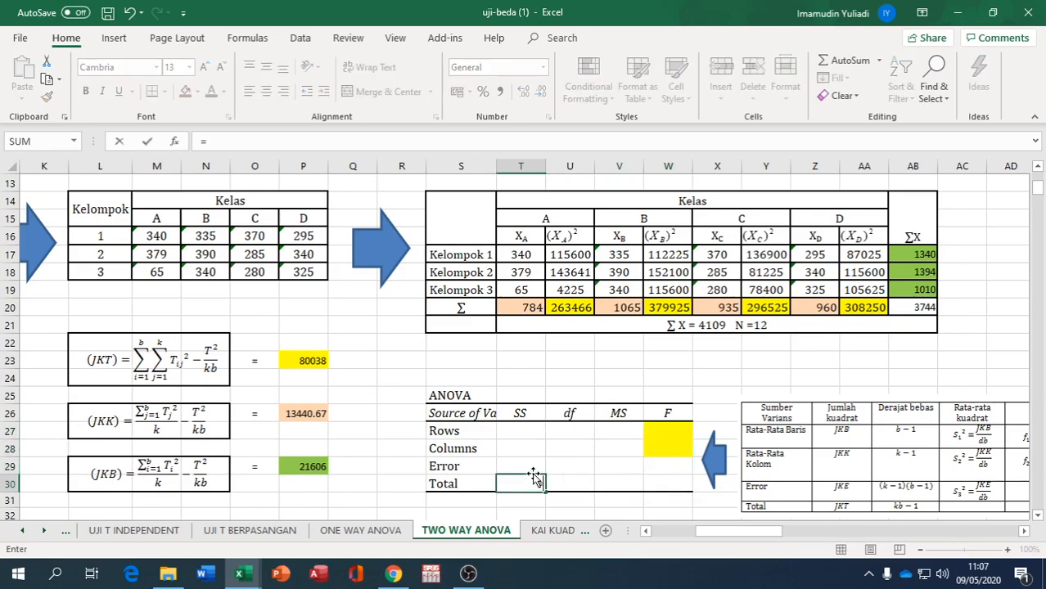
click(302, 363)
key(Return)
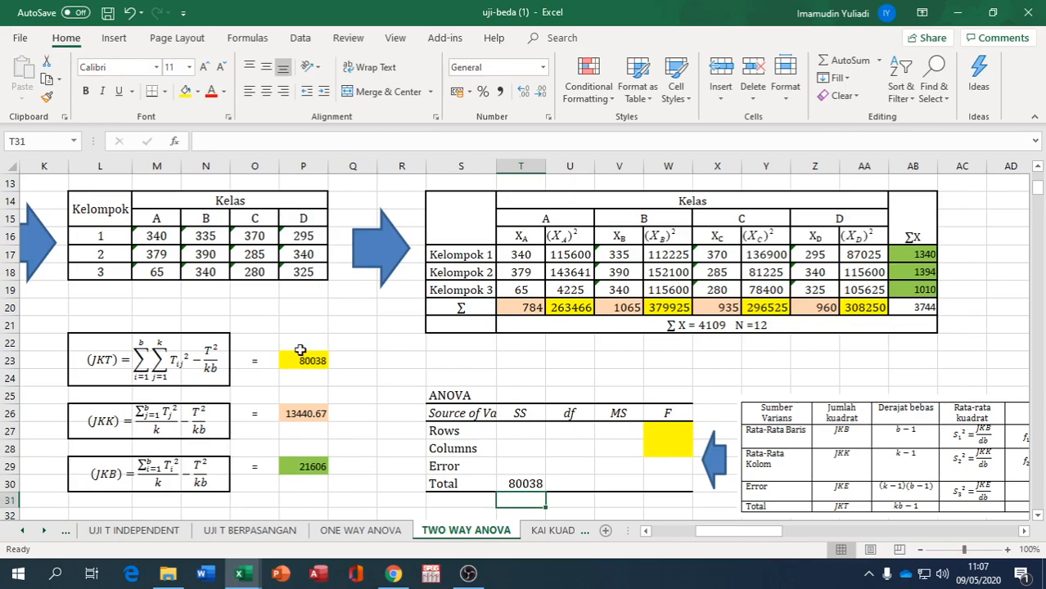
click(502, 449)
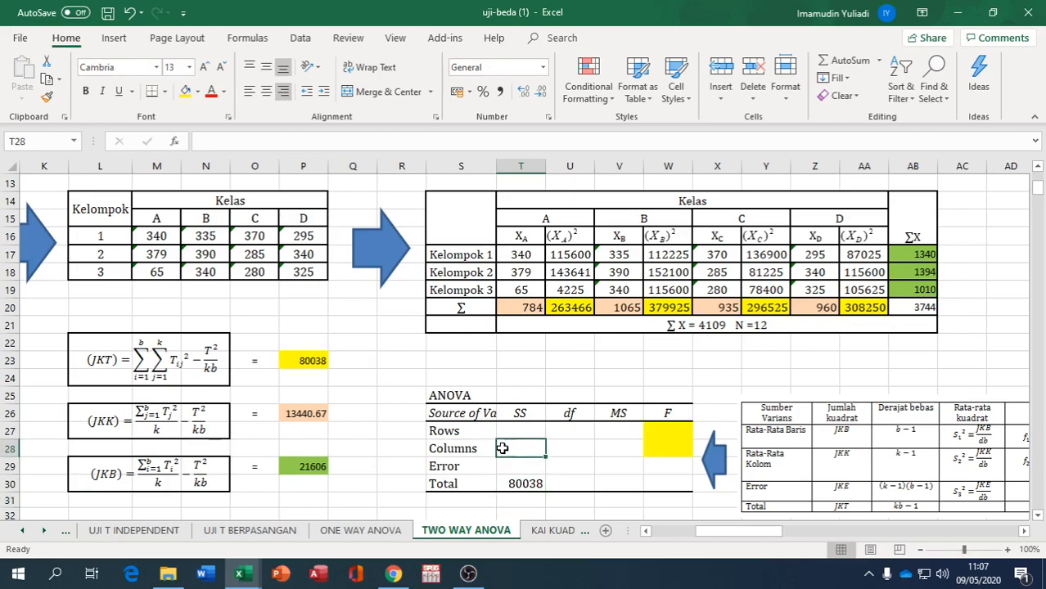
text(=)
click(318, 413)
key(Return)
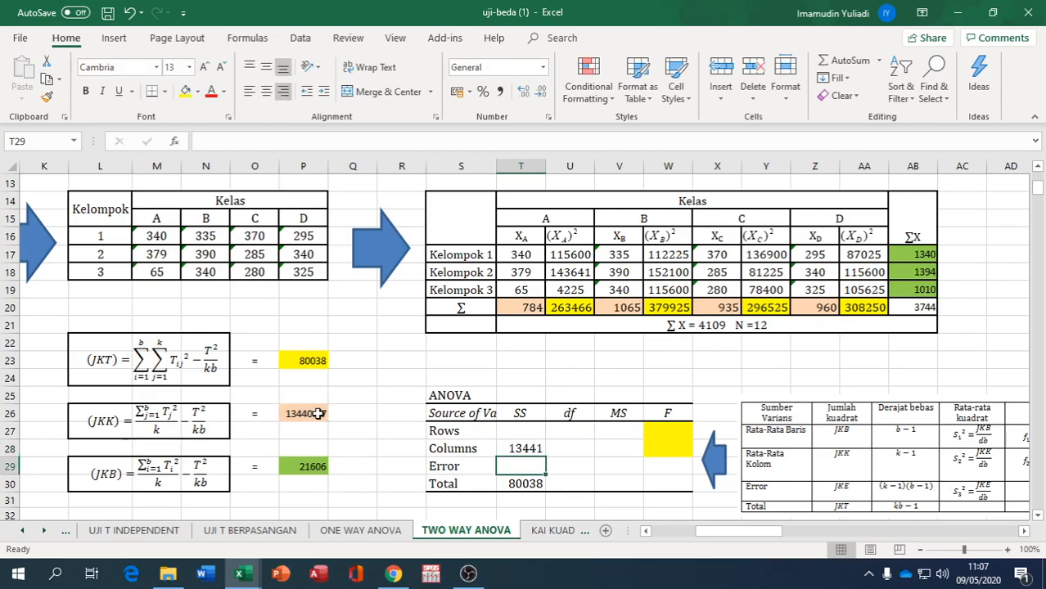
- Link the Rows SS in T27 to the JKB result with =P29
click(519, 435)
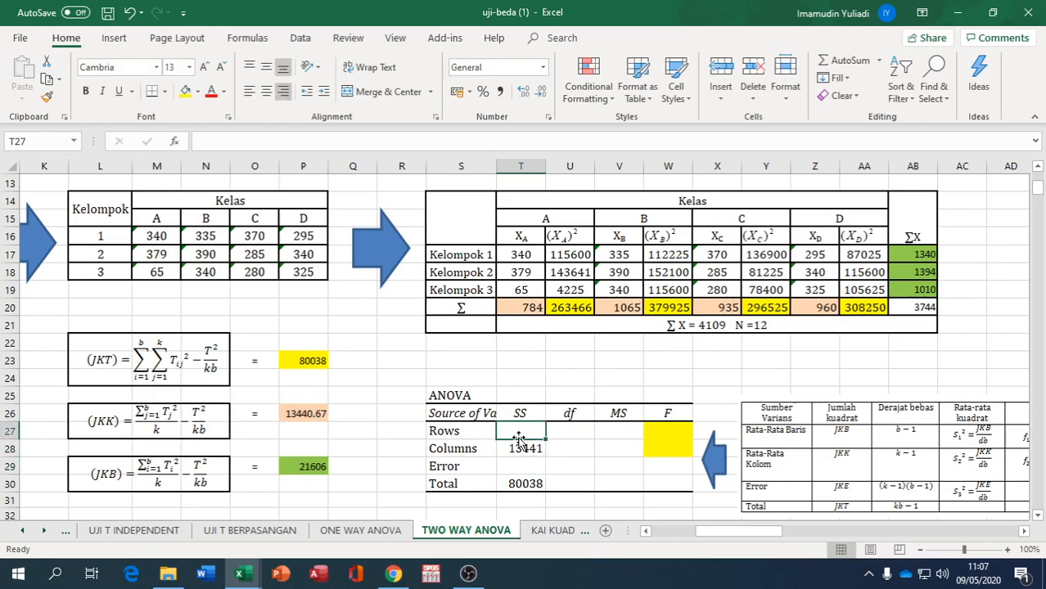
text(=)
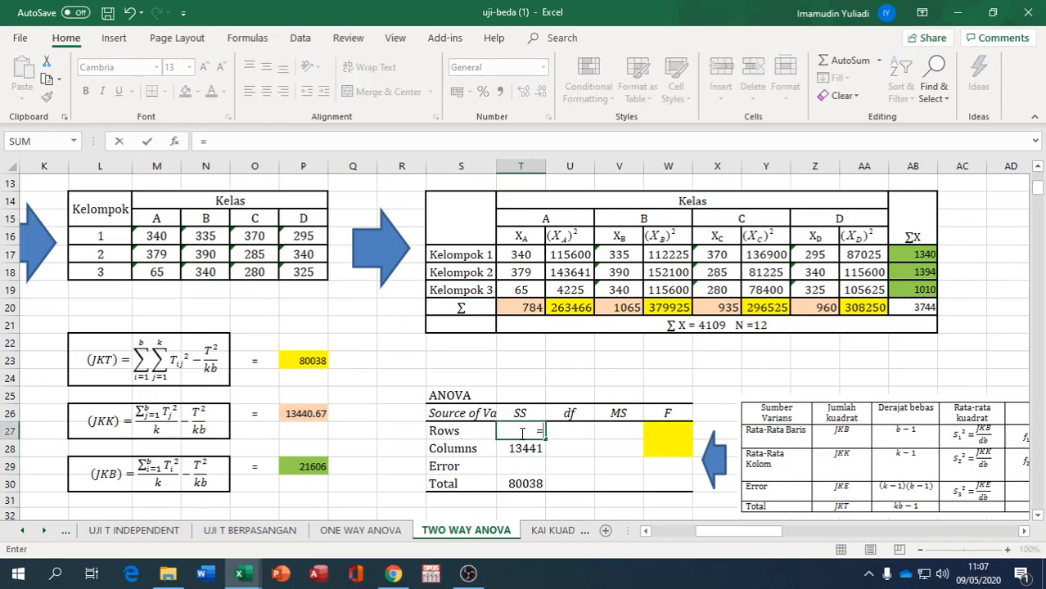
click(308, 465)
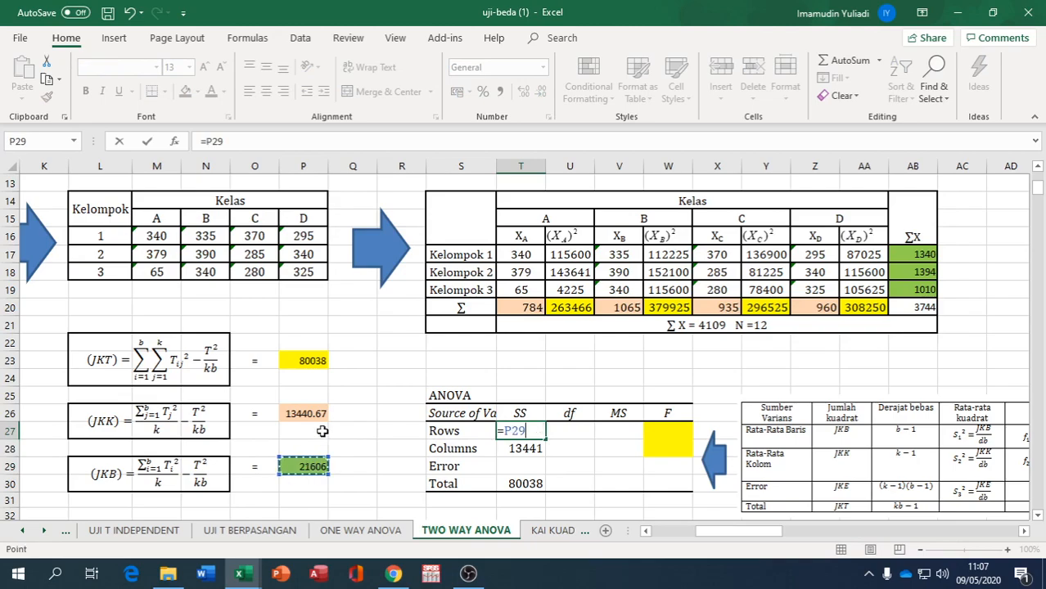
key(Return)
- Calculate the Error SS in T29 by subtracting the Columns and Rows SS from the Total with =T30-T28-T27
key(Return)
text(=)
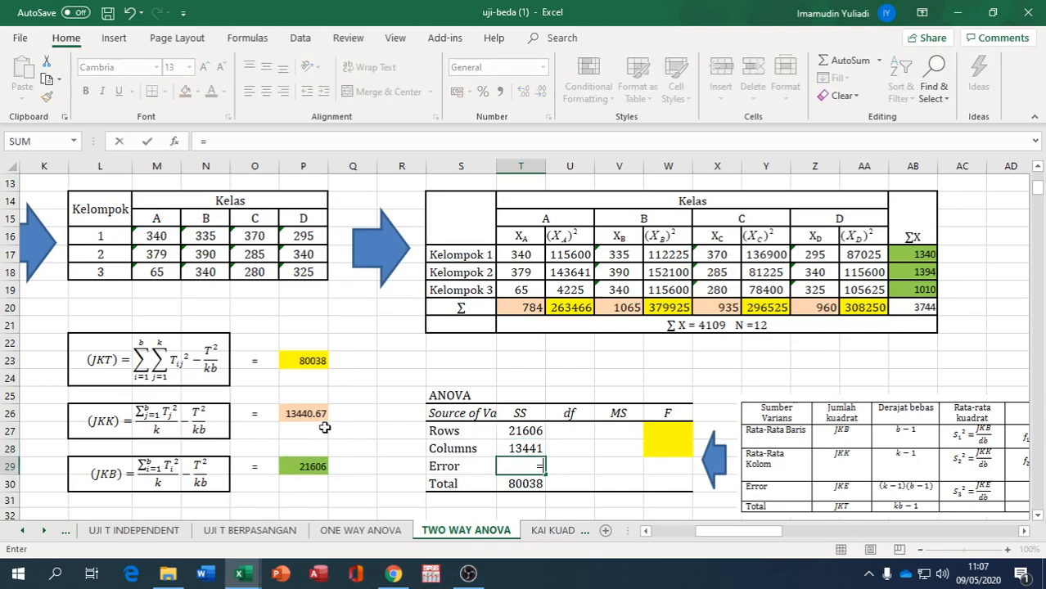
click(512, 486)
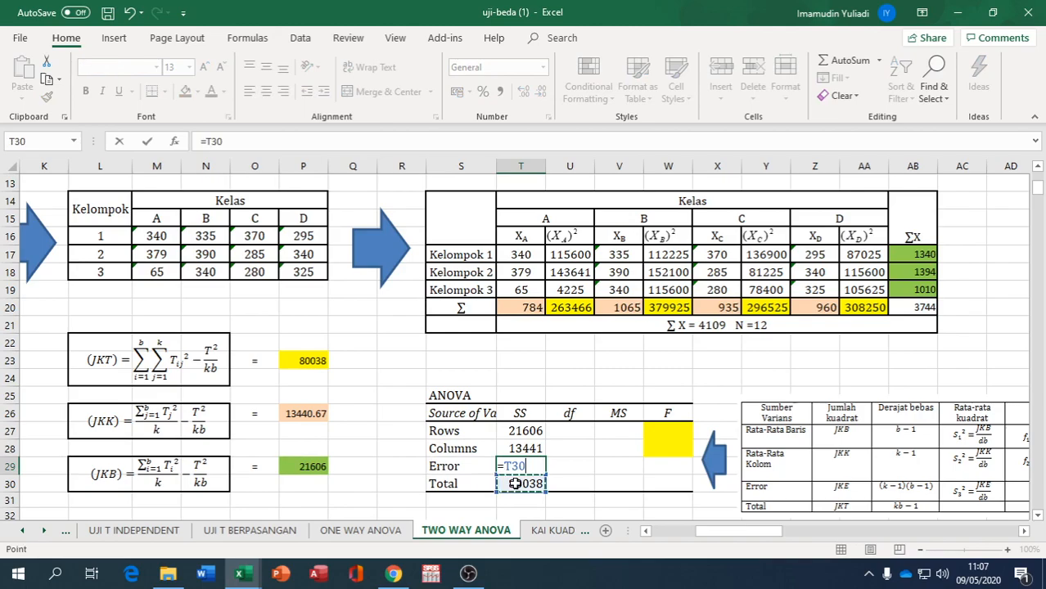
text(-)
click(525, 444)
text(=)
key(BackSpace)
text(-)
click(527, 429)
key(Return)
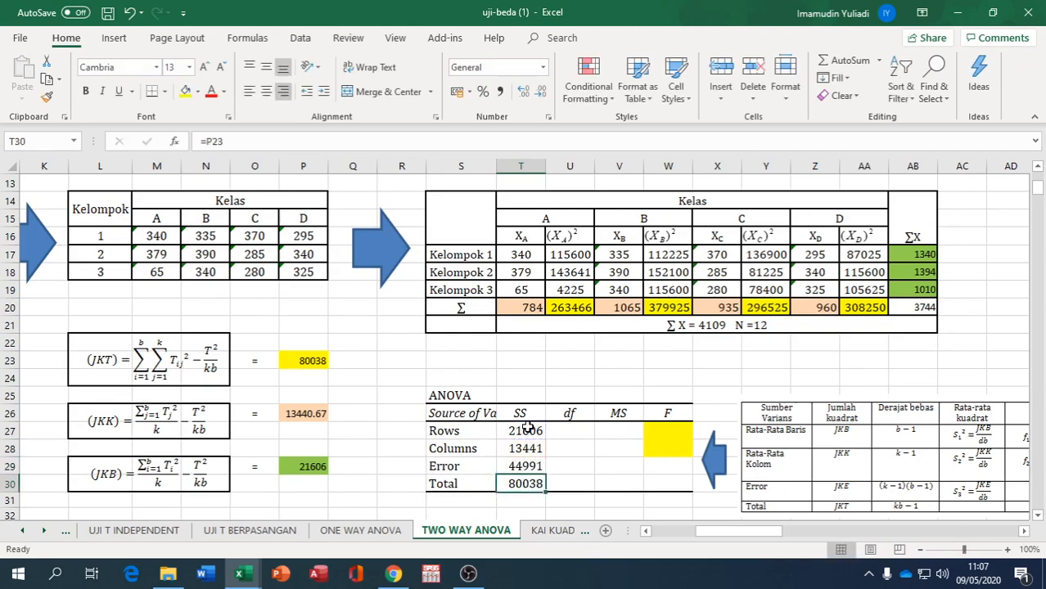
click(577, 429)
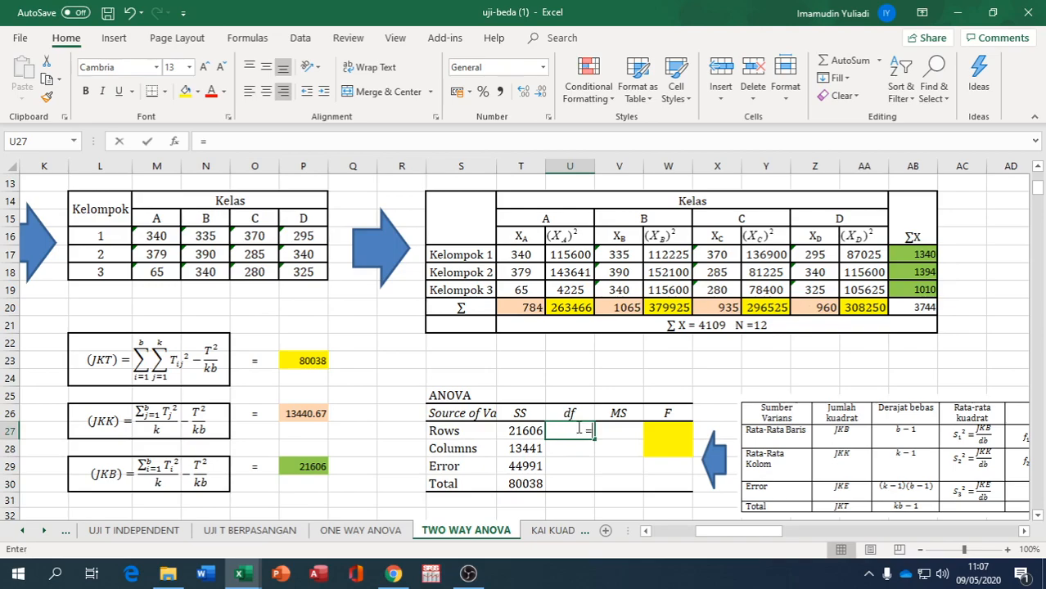
text(=4-1)
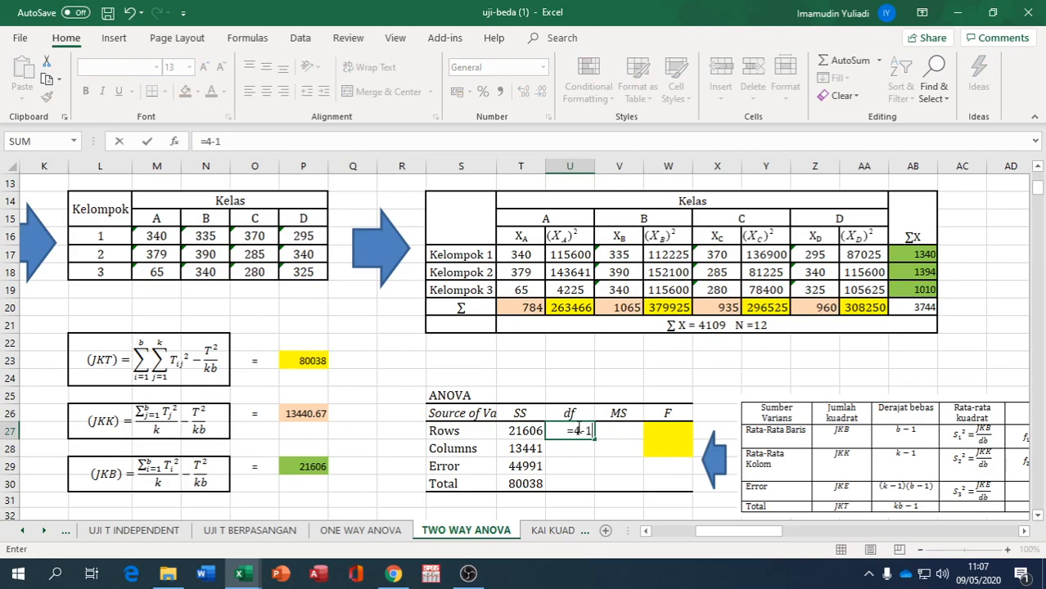
key(Return)
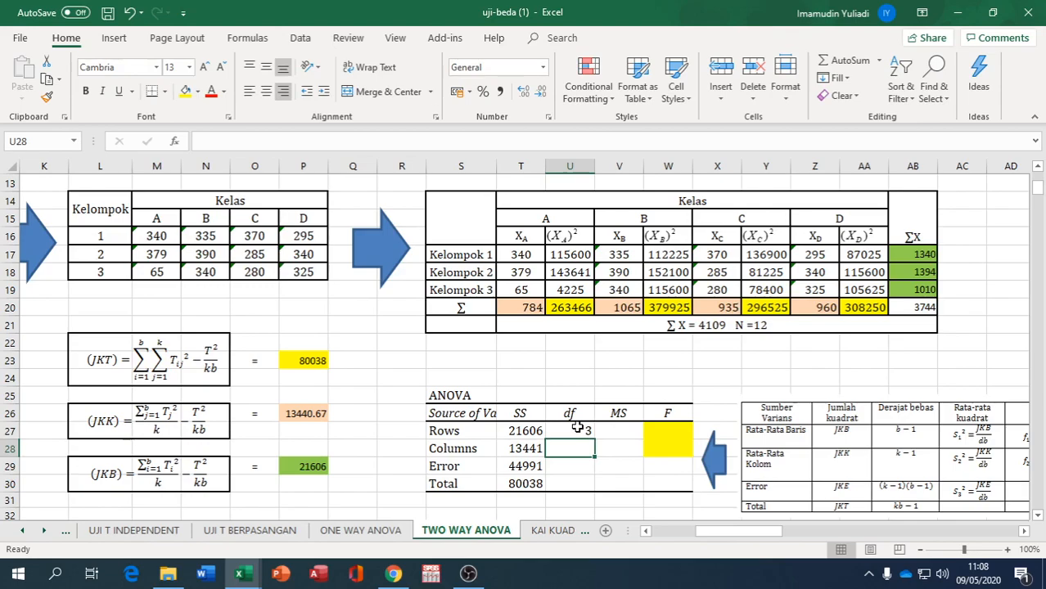
- Enter the degrees of freedom as =3-1 for Rows in U27 and =4-1 for Columns in U28
click(578, 428)
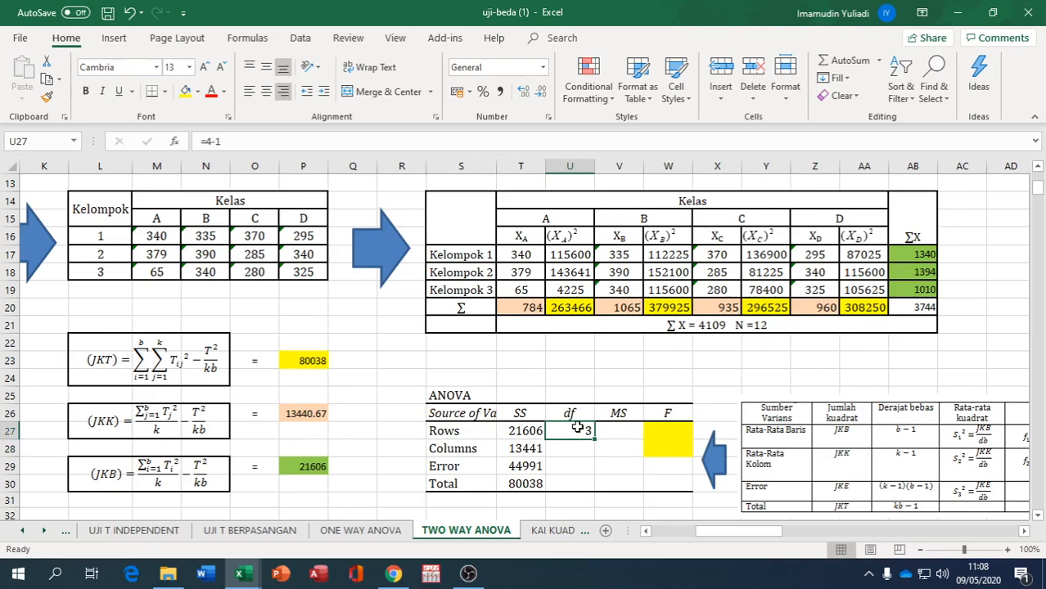
text(=)
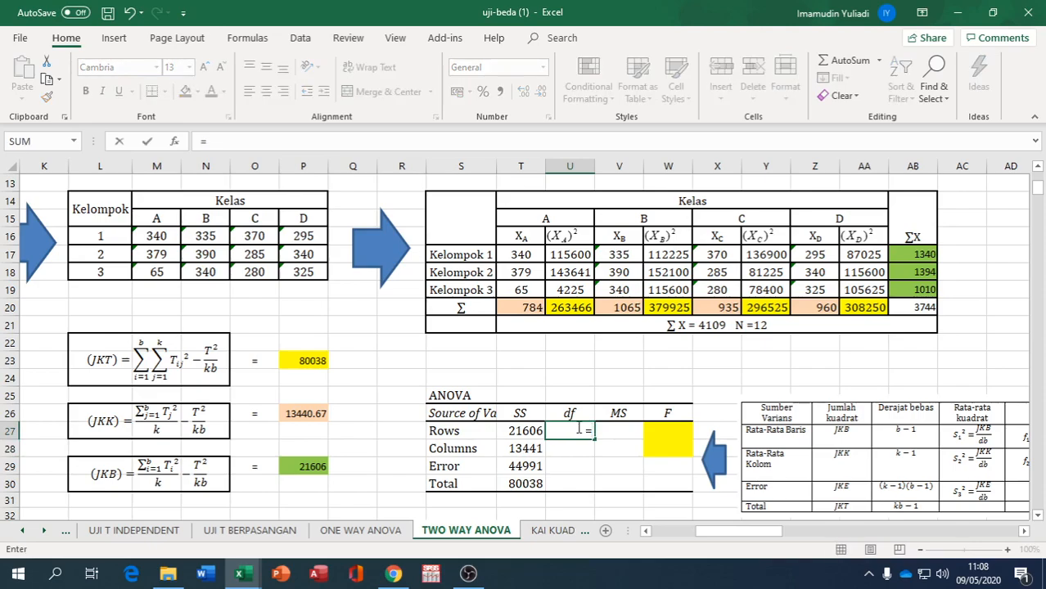
text(3-1)
key(Return)
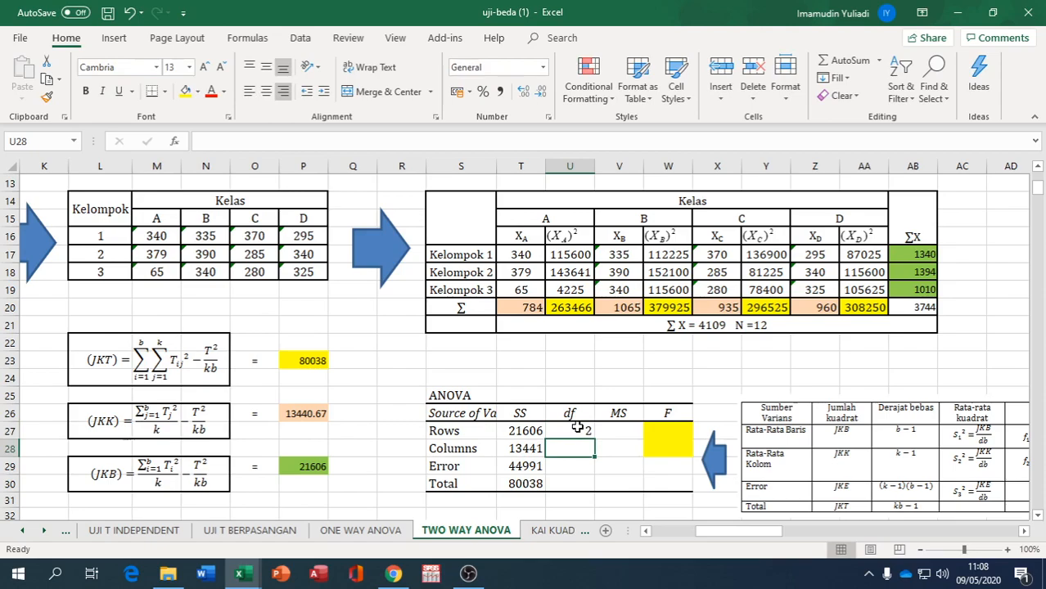
text(=4-1)
key(Return)
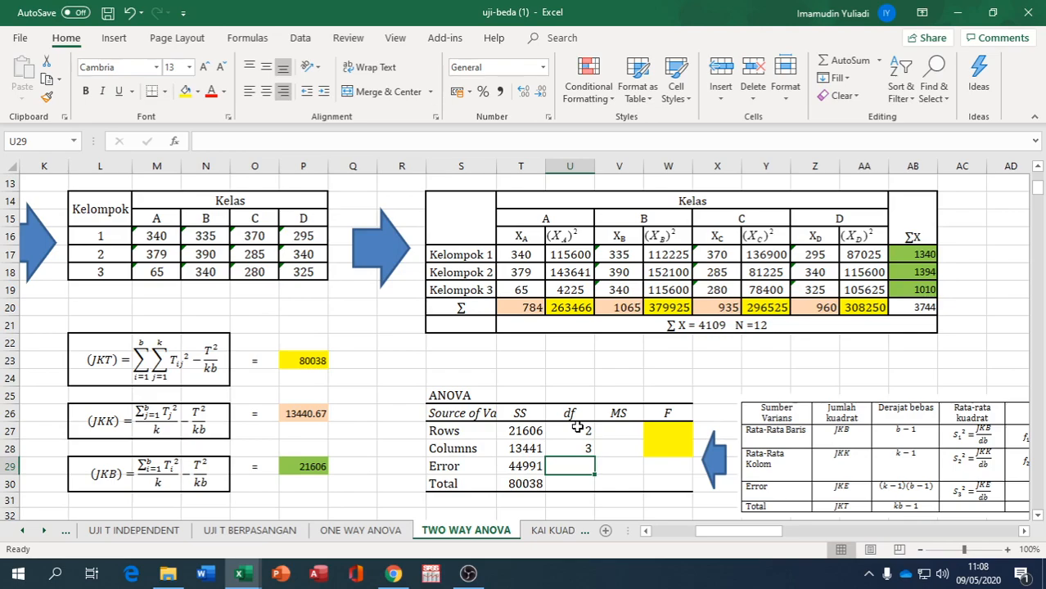
- Enter the Error degrees of freedom in U29 as the sum of the Rows and Columns df with =U27+U28
text(=)
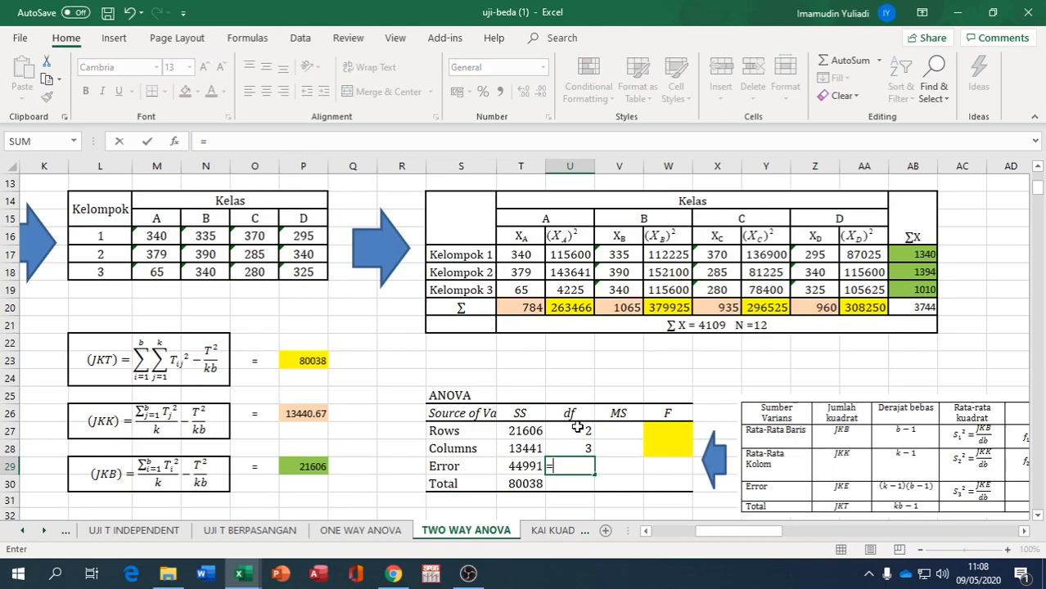
click(577, 427)
text(+)
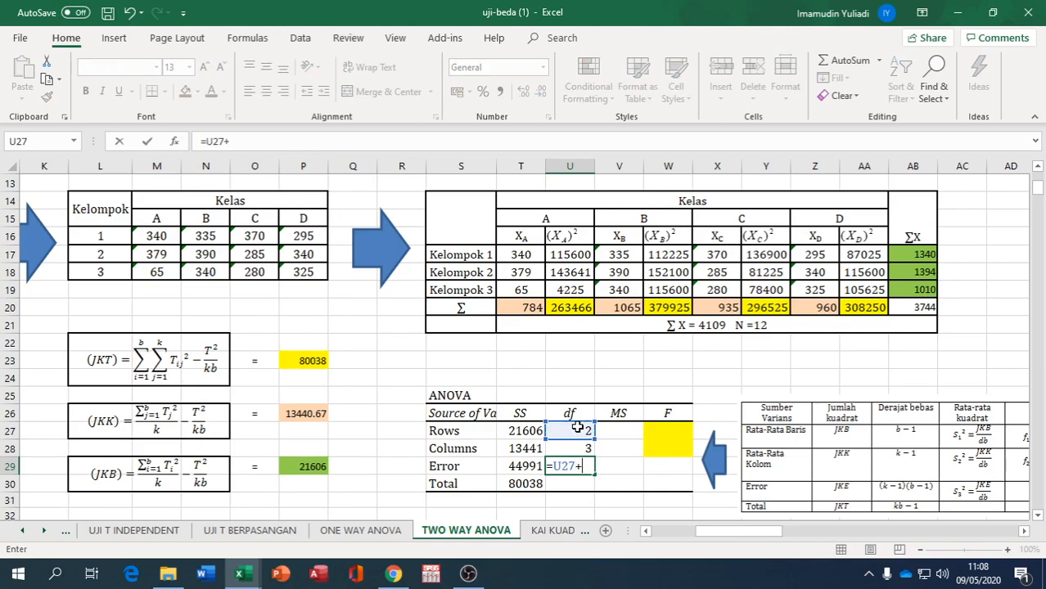
click(575, 446)
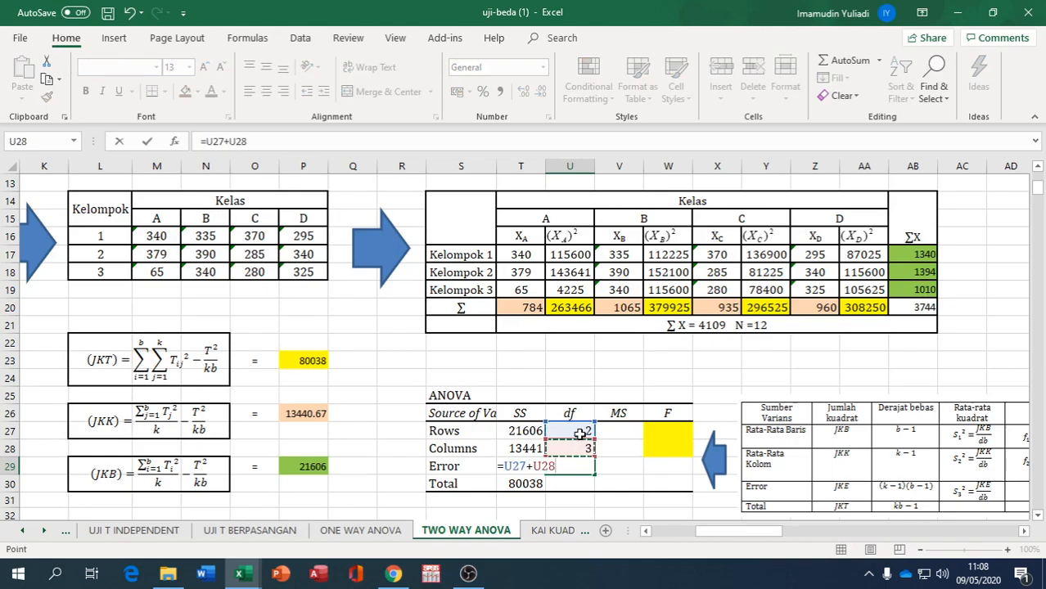
key(Return)
- Calculate the Total degrees of freedom in U30 with =SUM(U27:U29)
text(=)
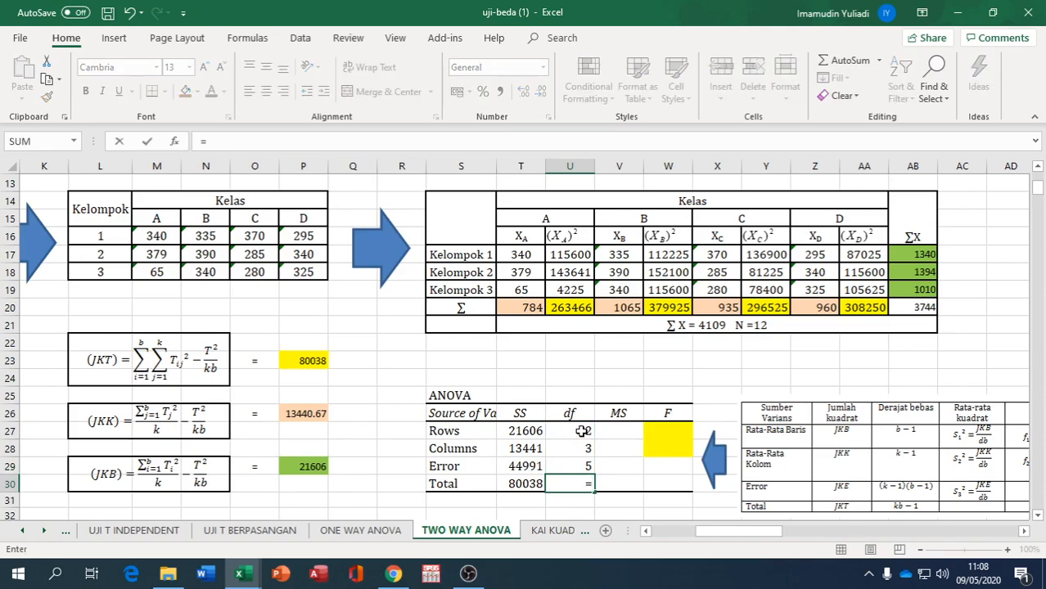
text(sum()
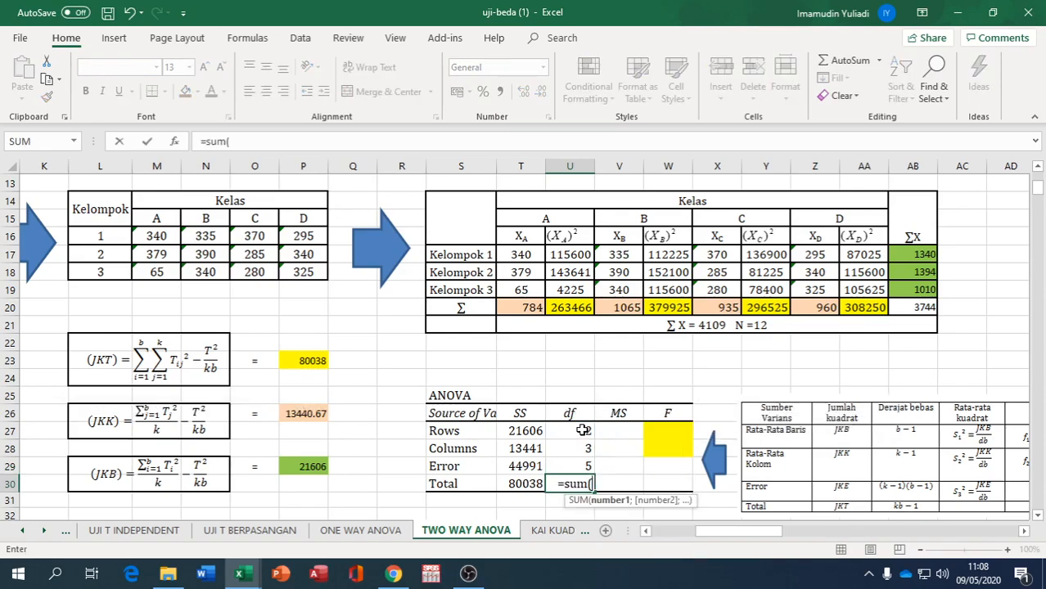
drag(583, 430, 586, 465)
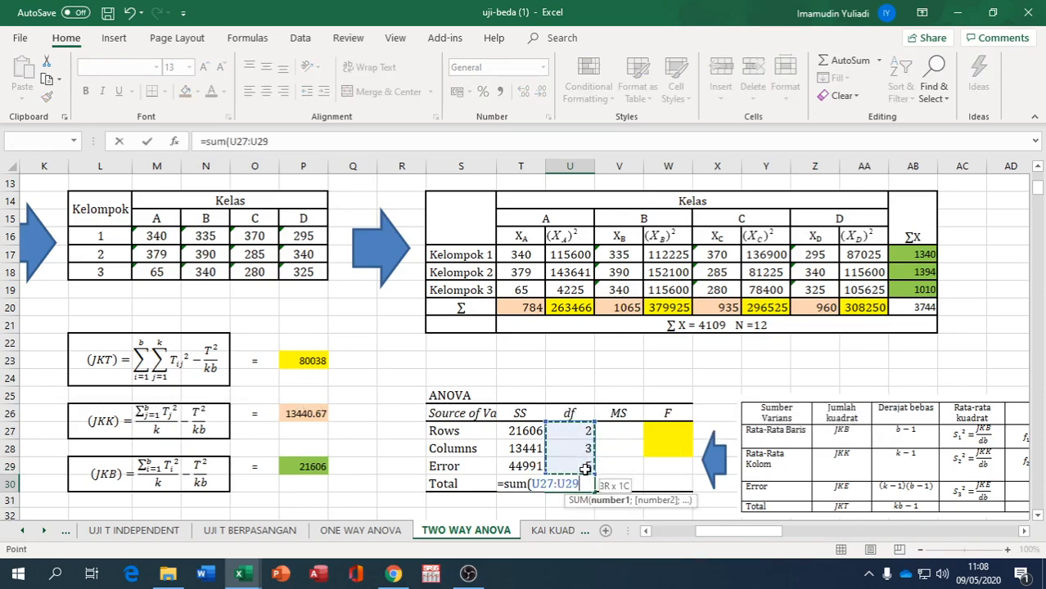
text(,)
key(BackSpace)
text())
key(Return)
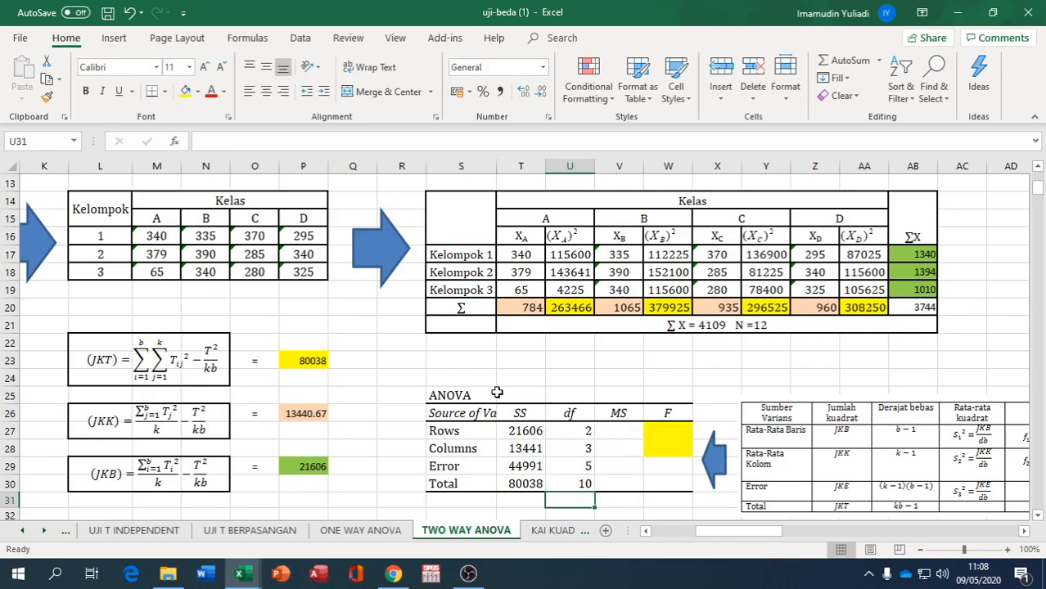
- Calculate the Rows MS in V27 with =T27/U27 and fill the formula down to V29 for Columns and Error
click(618, 432)
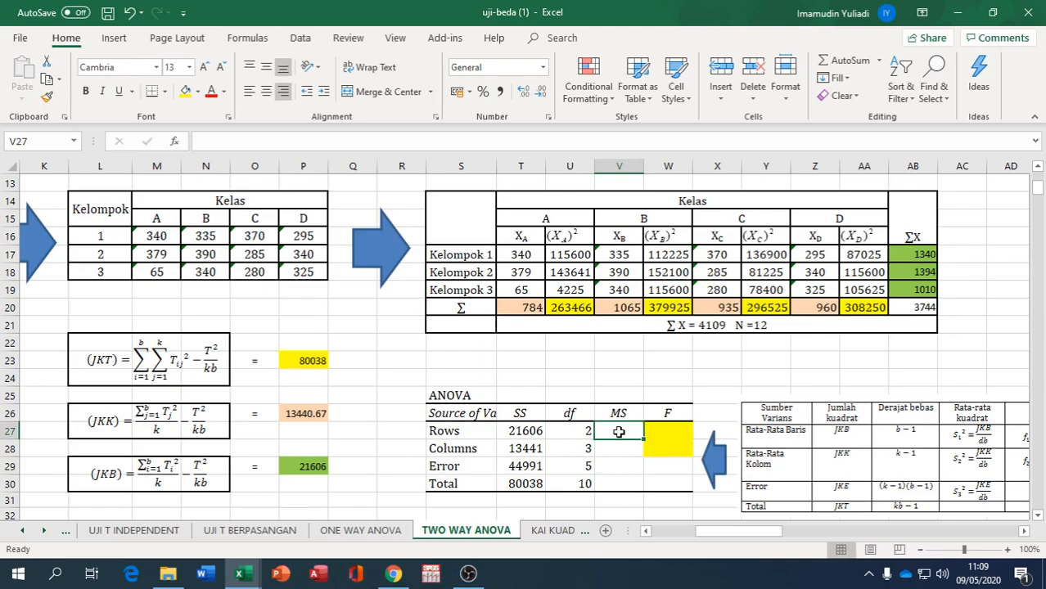
text(=)
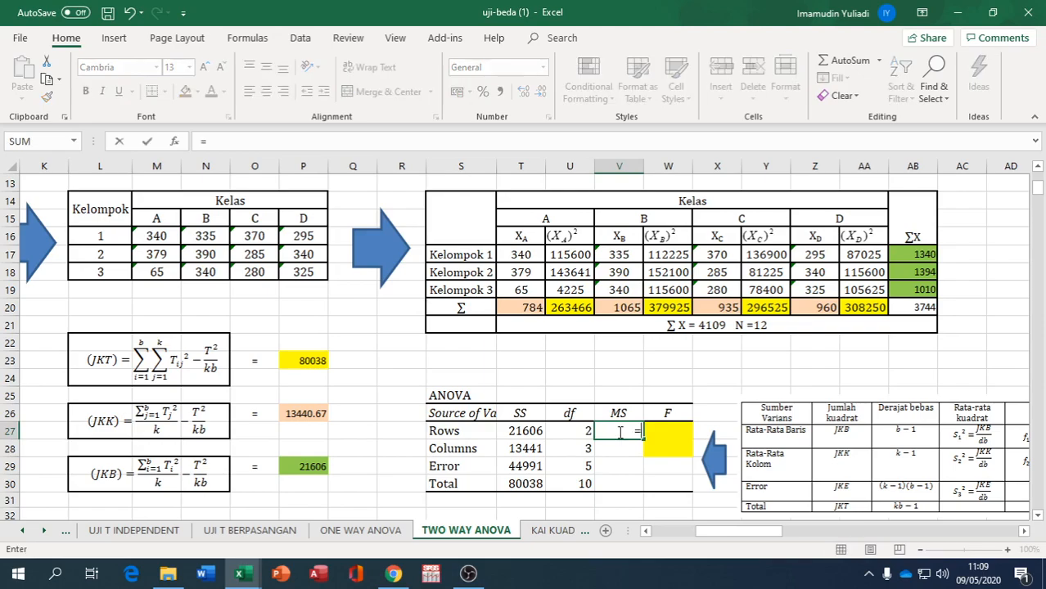
click(527, 429)
text(/)
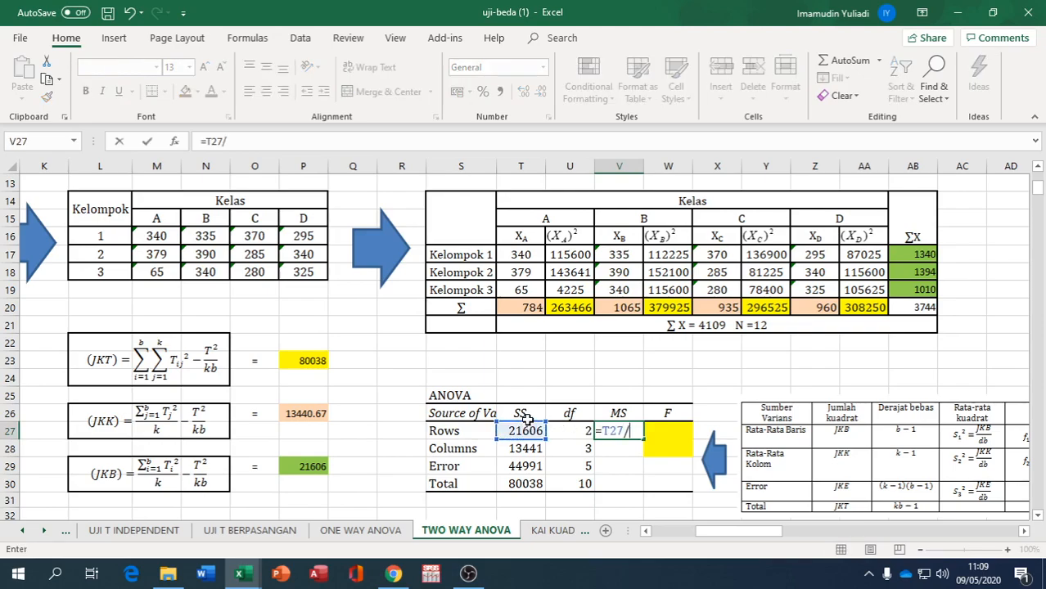
click(565, 430)
key(Return)
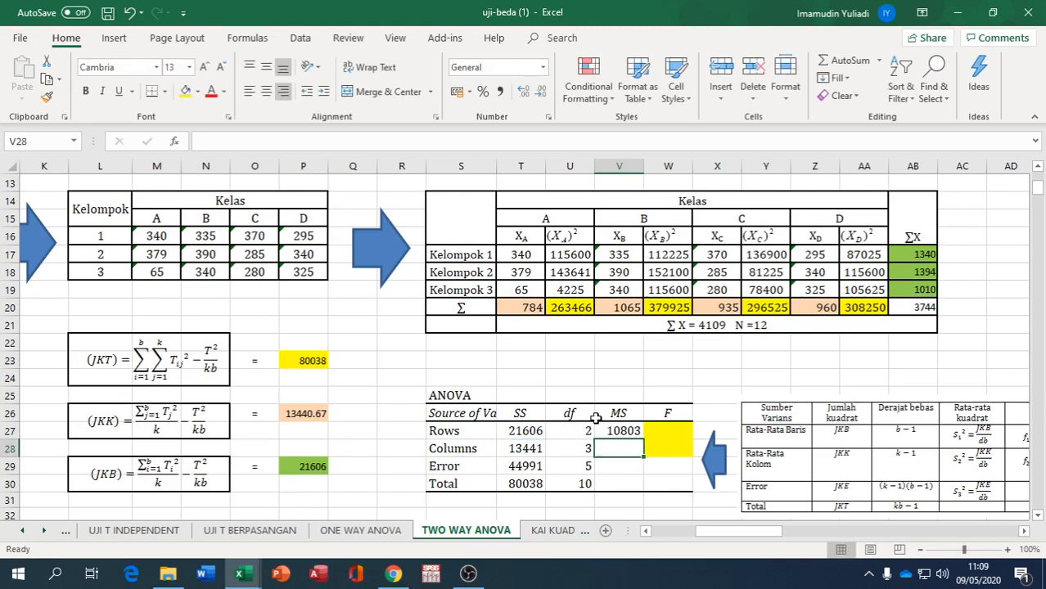
click(618, 431)
drag(646, 440, 645, 474)
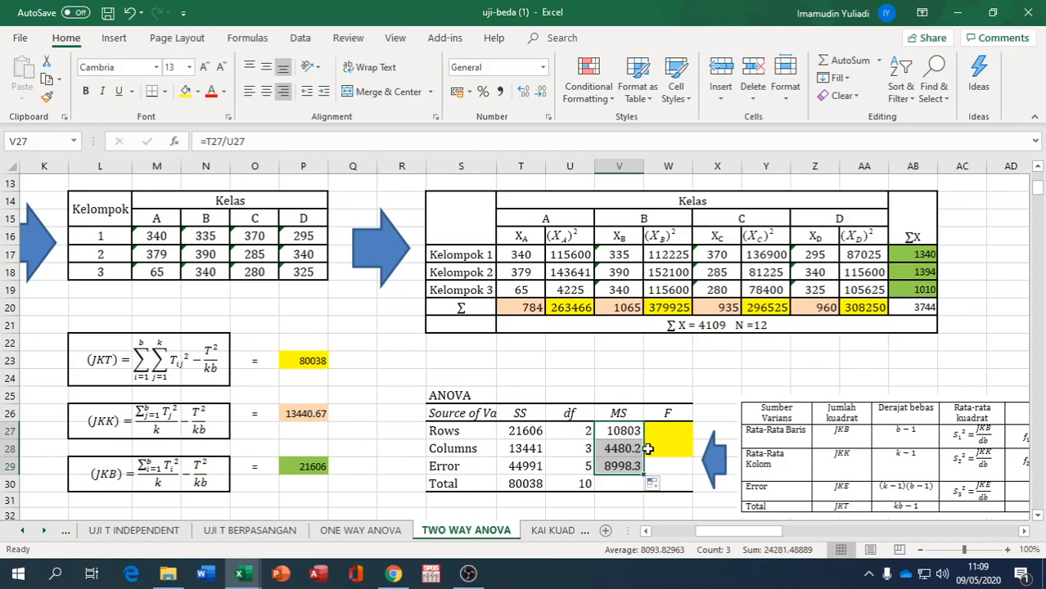
- Calculate the Rows F value in W27 by dividing its MS by the Error MS with =V27/V29
click(675, 428)
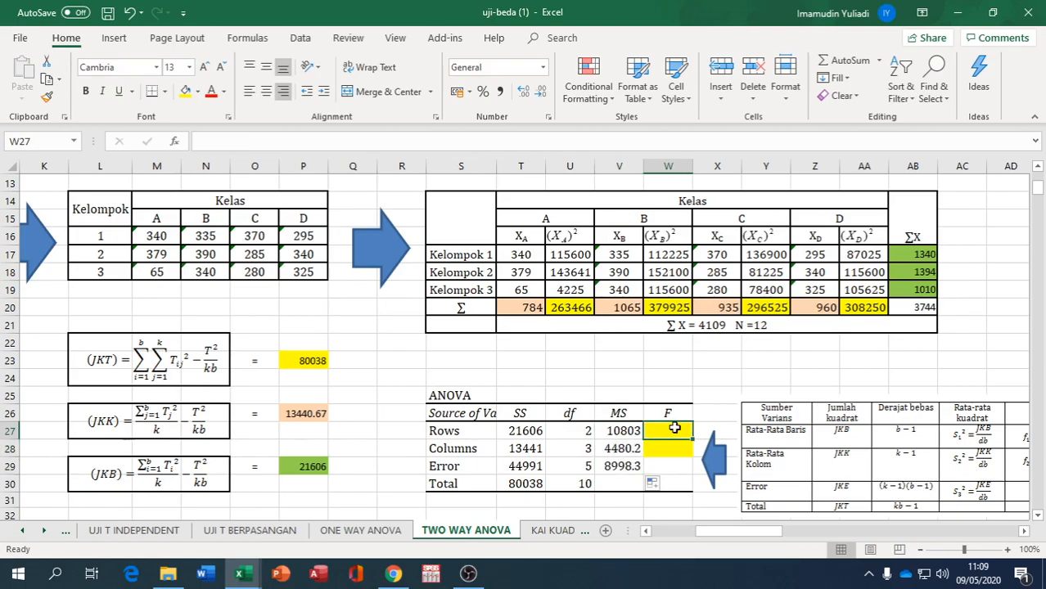
text(=)
click(634, 432)
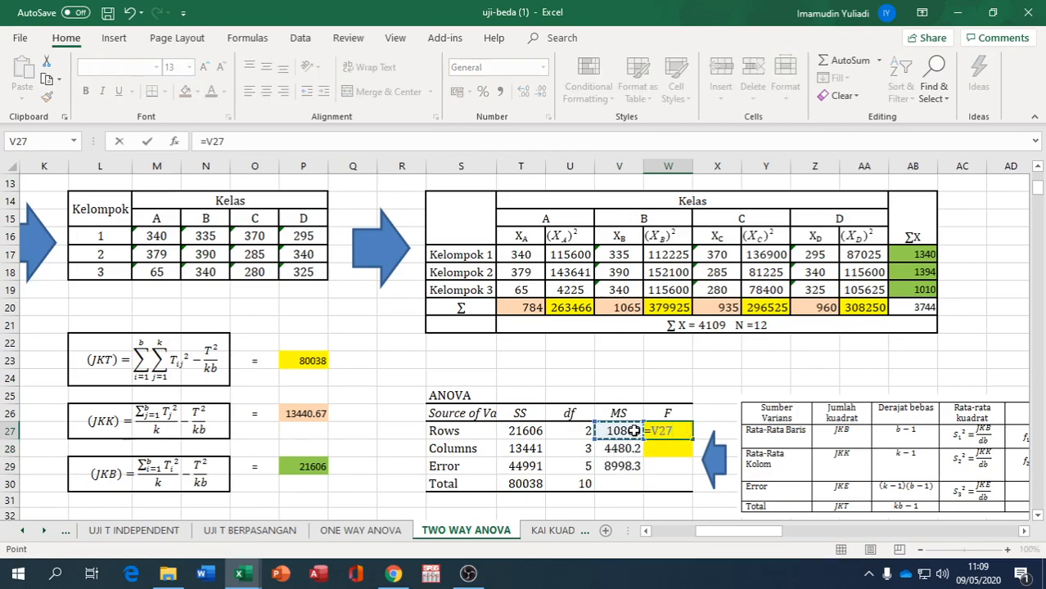
text(/)
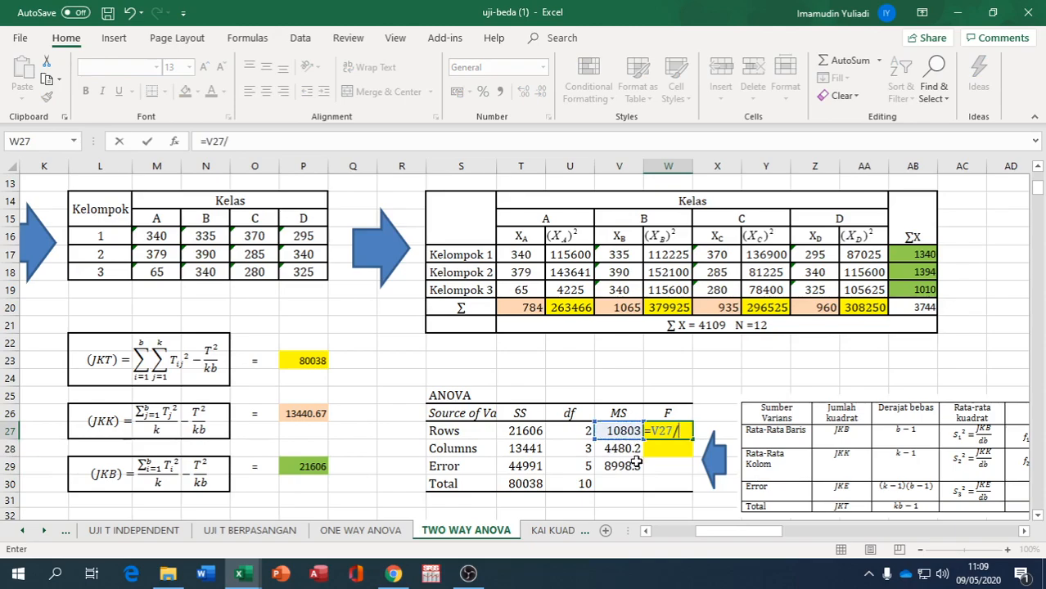
click(636, 464)
key(Return)
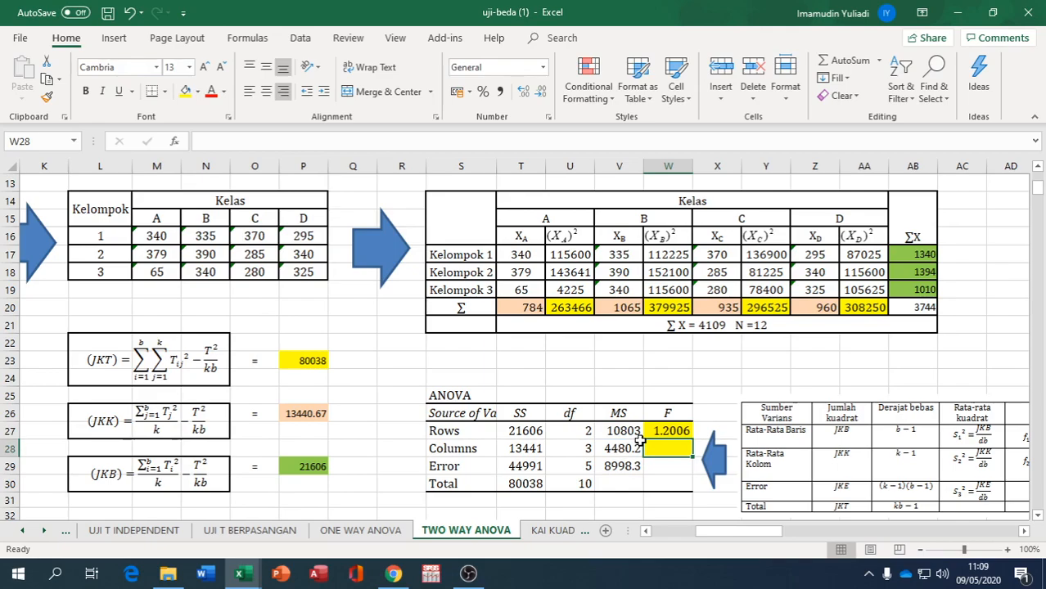
- Calculate the Columns F value in W28 with =V28/V29
text(=)
click(634, 446)
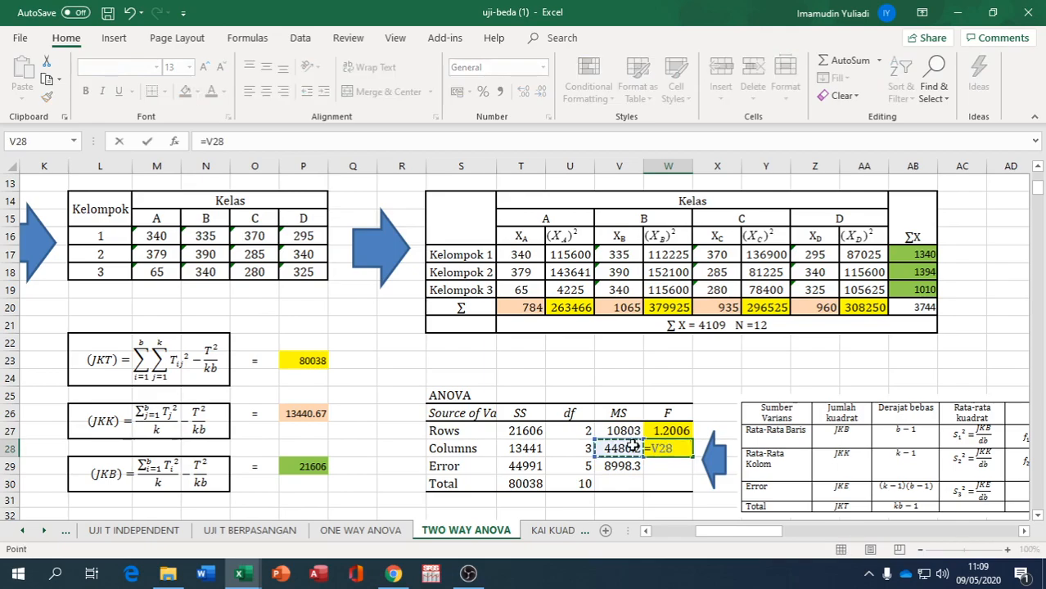
text(/)
click(623, 465)
key(Return)
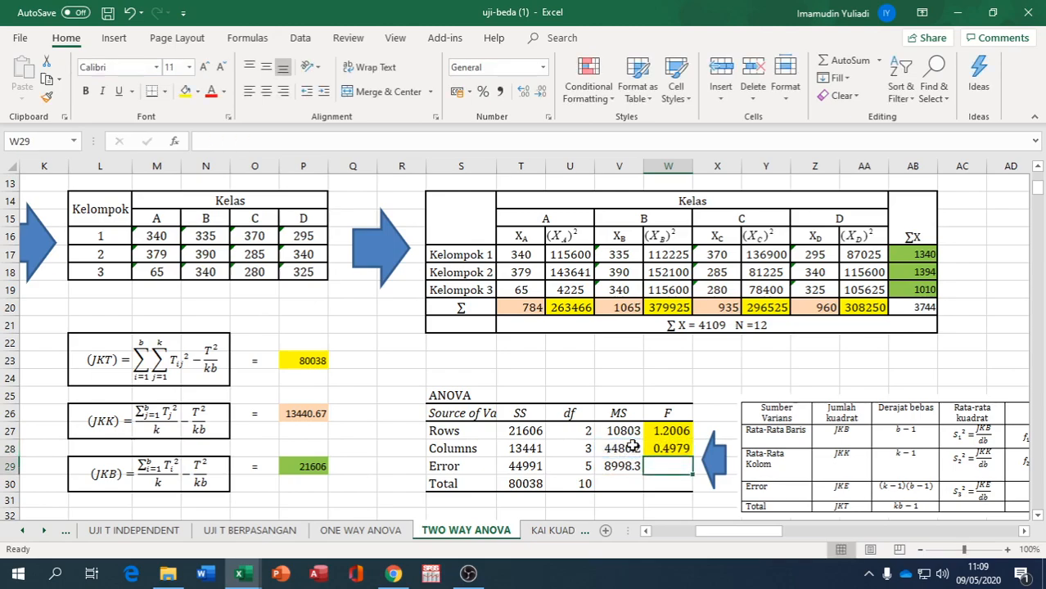
- Review the two F values against the hypotheses, the critical values in the F table and the written Kesimpulan
scroll(620, 431, down, 4)
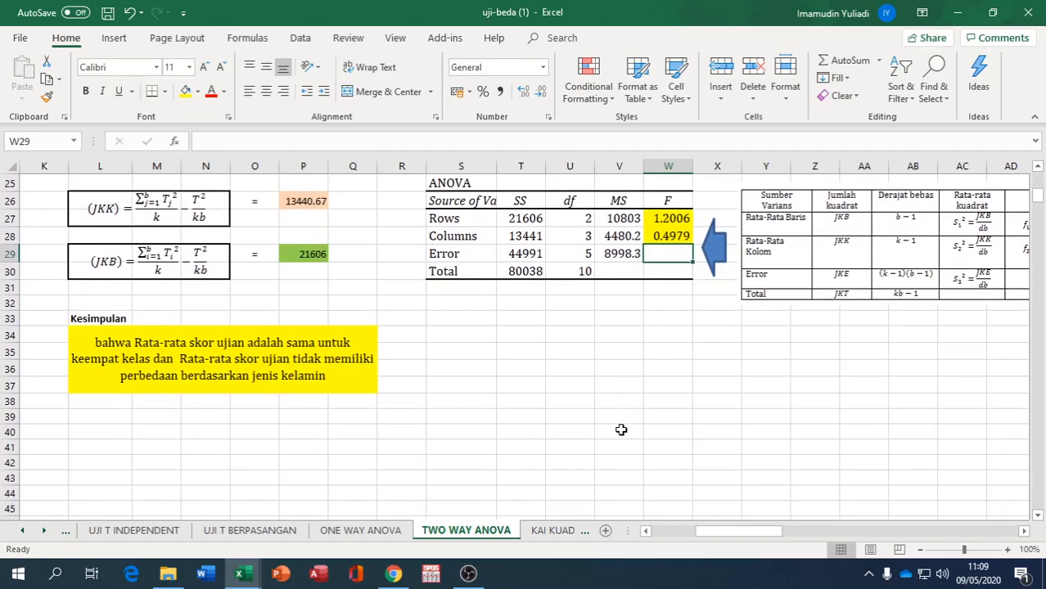
scroll(303, 299, up, 8)
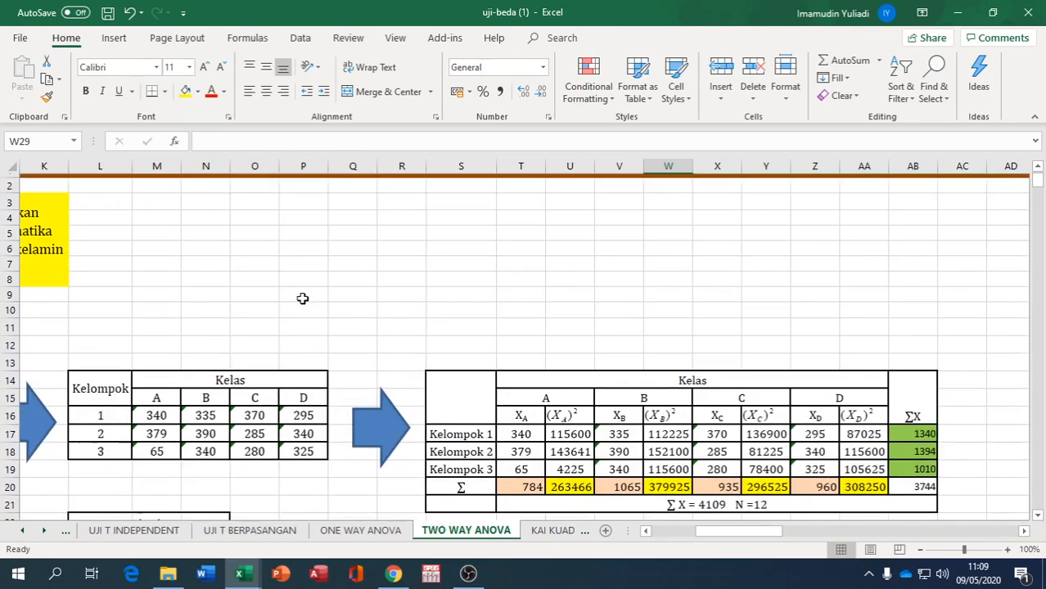
scroll(303, 299, down, 3)
drag(730, 534, 723, 506)
scroll(723, 504, down, 8)
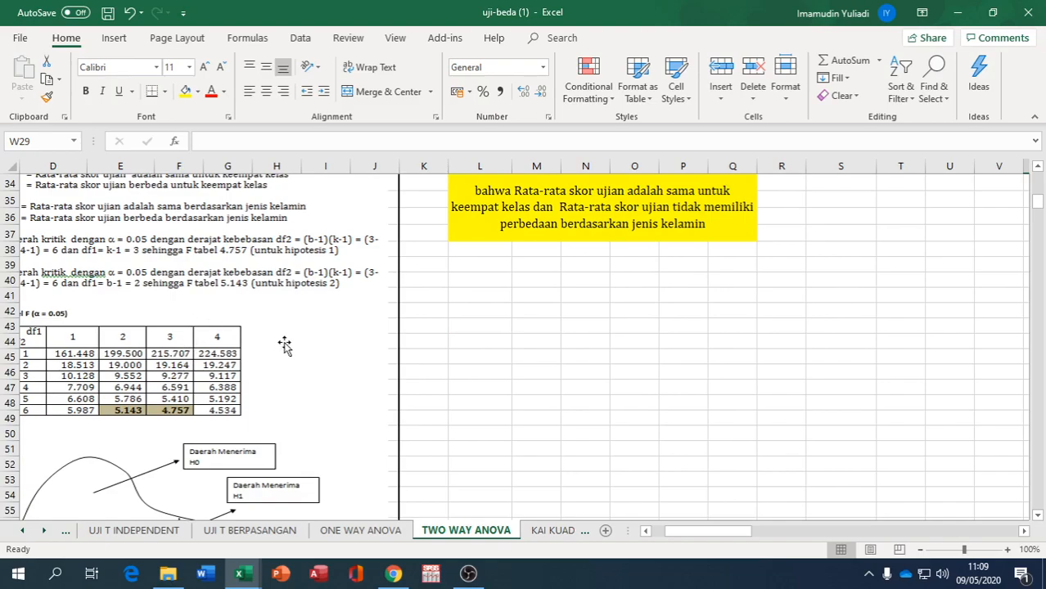
scroll(663, 393, up, 6)
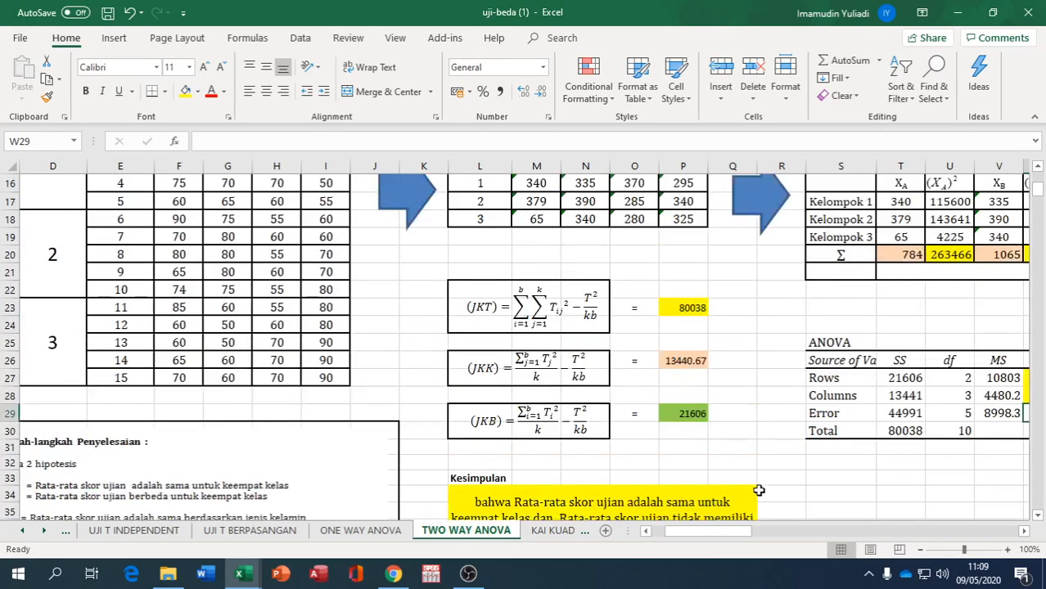
drag(737, 531, 800, 528)
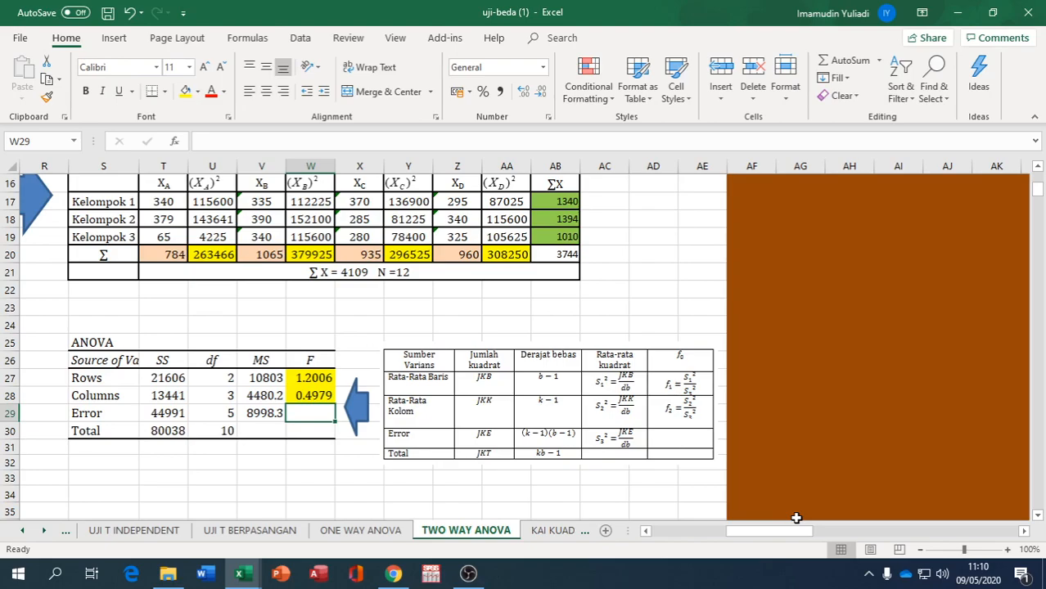
scroll(786, 491, up, 5)
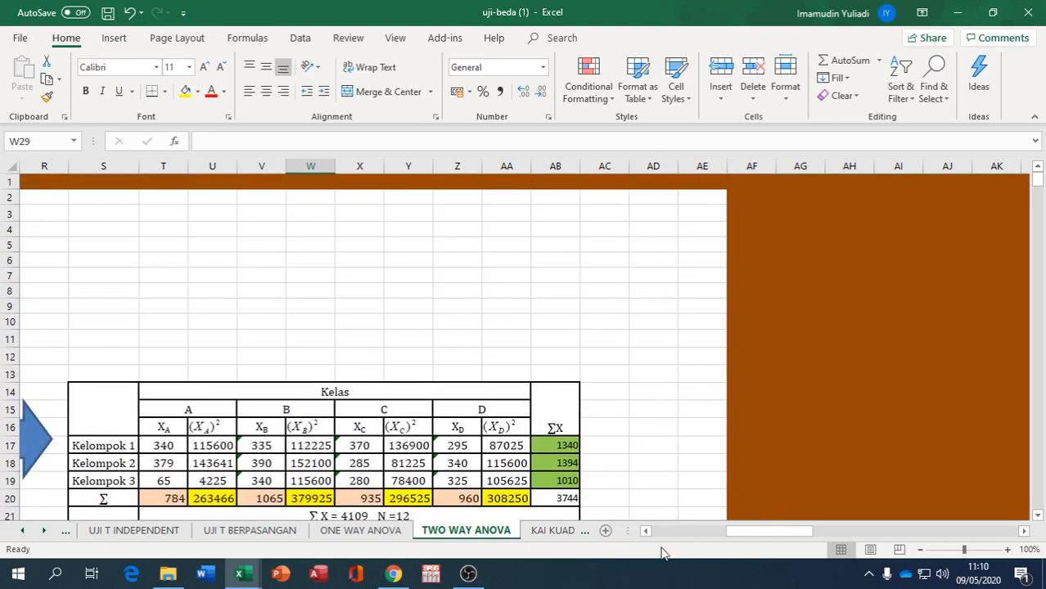
drag(737, 532, 698, 532)
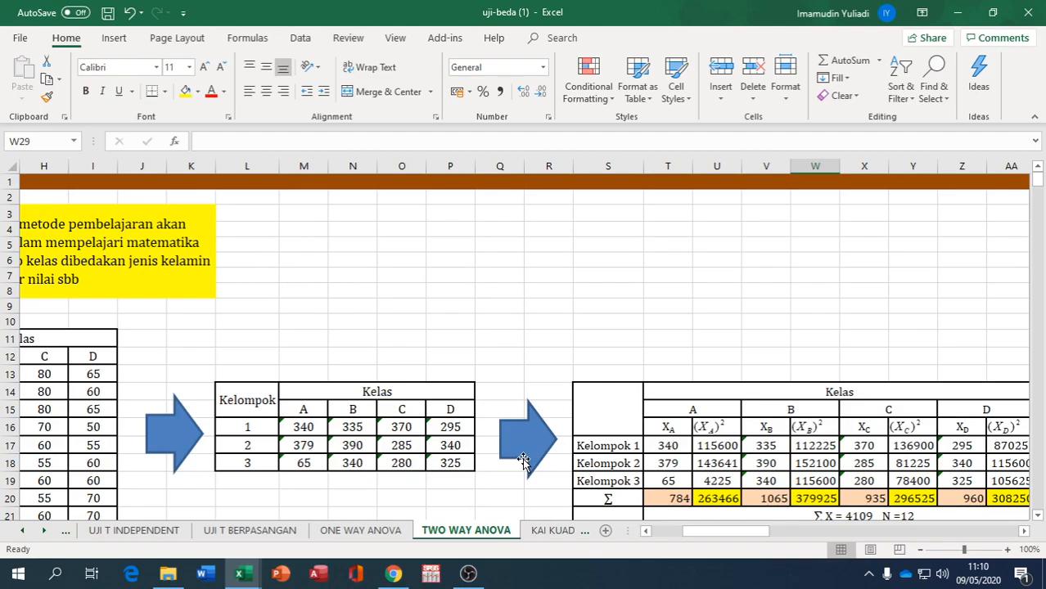
scroll(517, 401, down, 3)
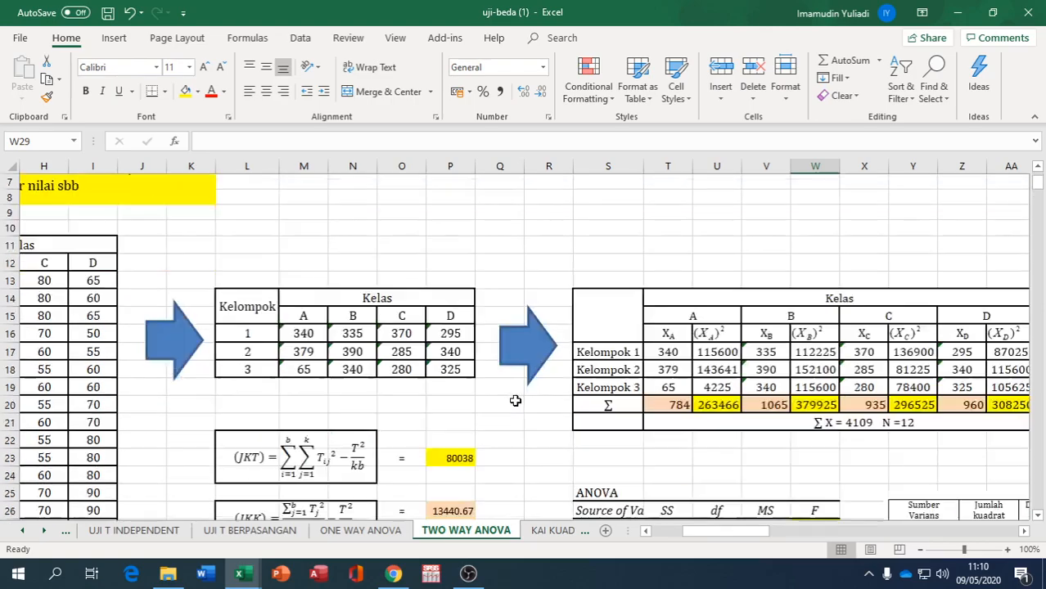
scroll(517, 399, down, 4)
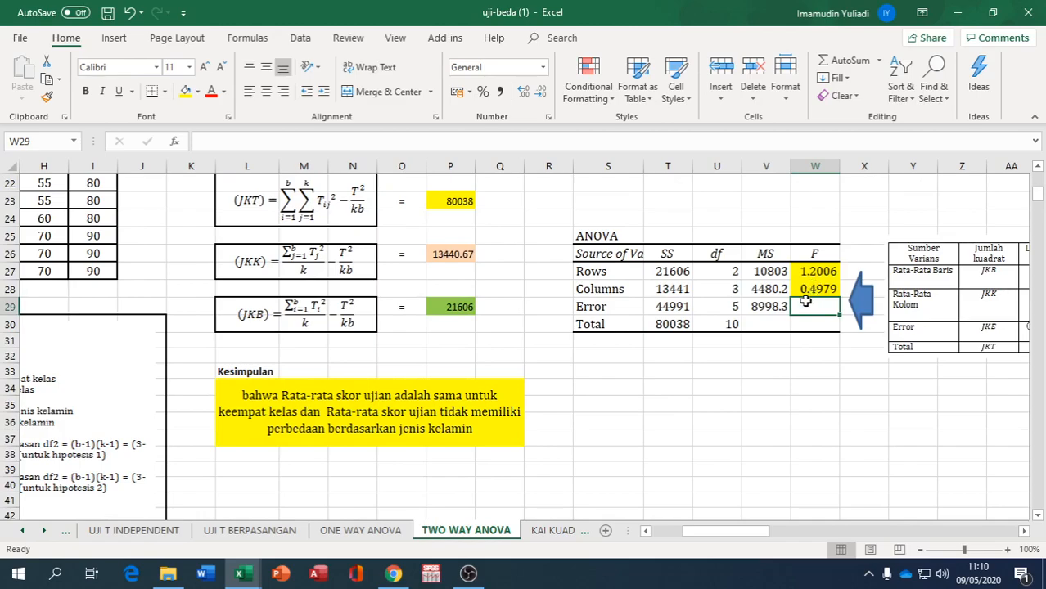
drag(739, 532, 701, 532)
scroll(646, 509, down, 7)
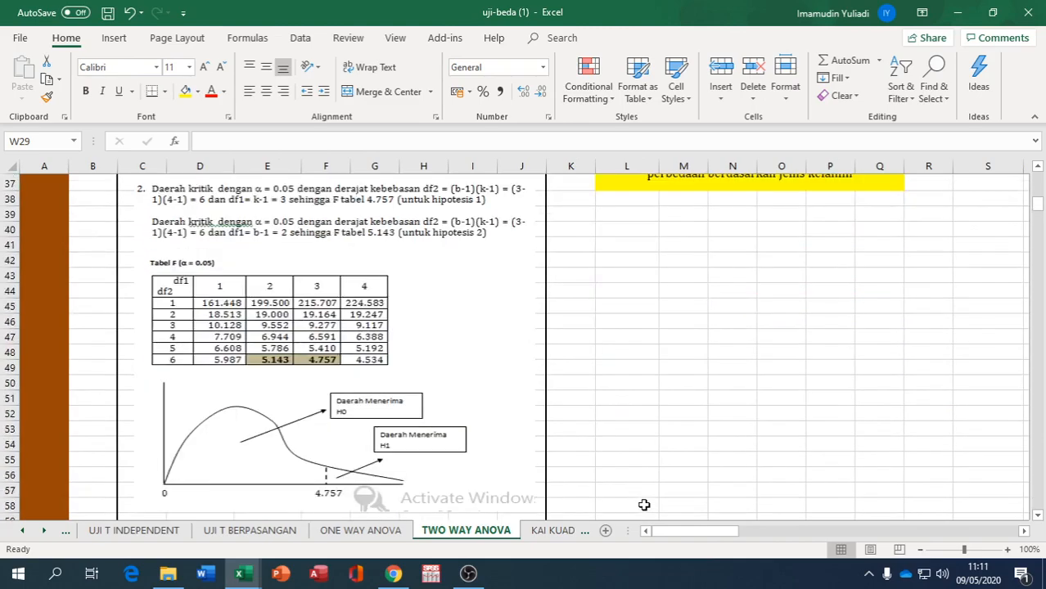
scroll(644, 504, up, 3)
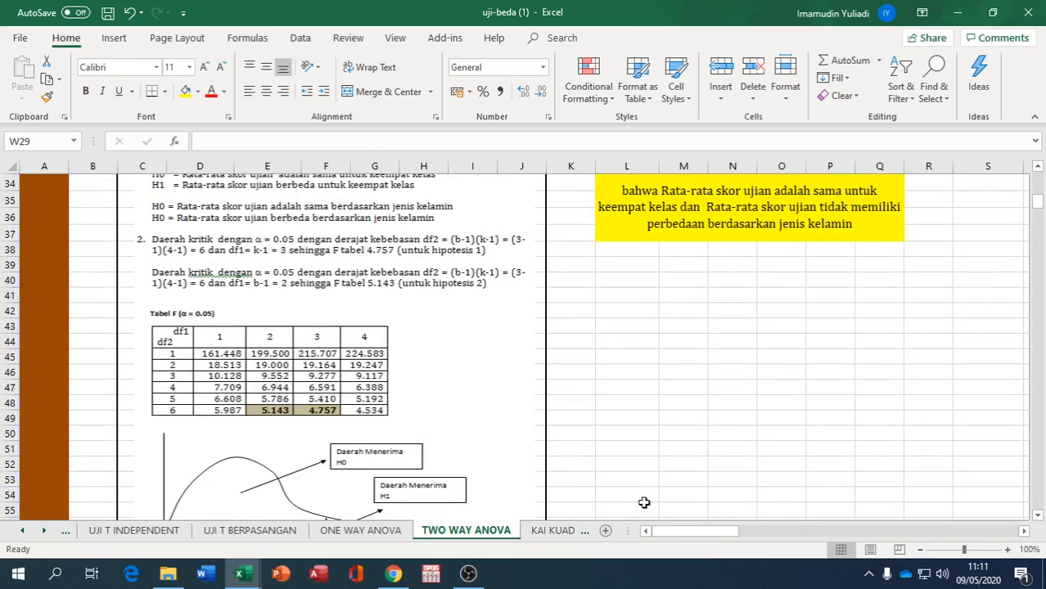
scroll(645, 503, up, 1)
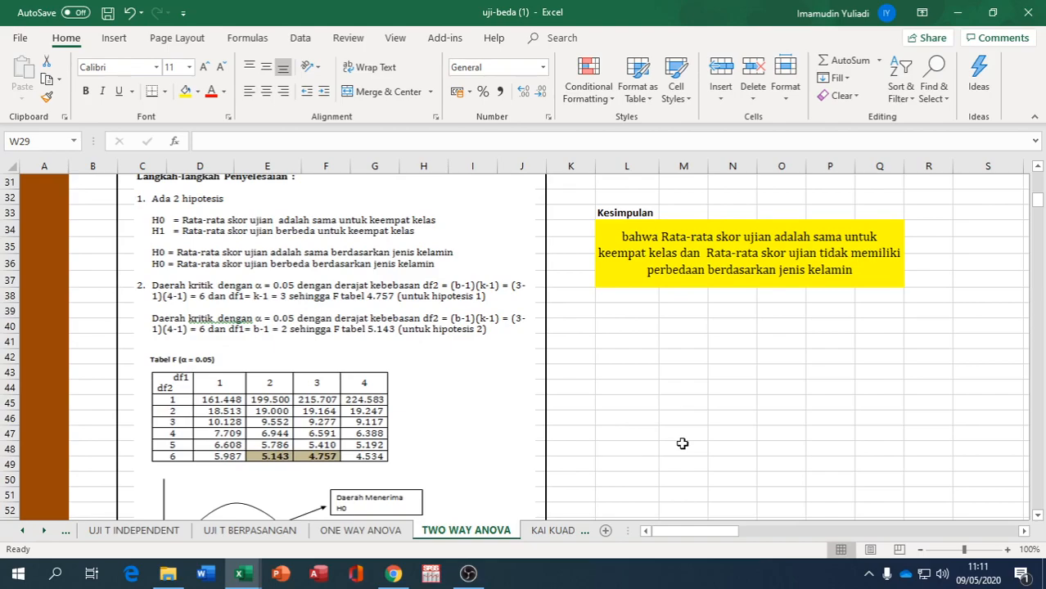
- Replace "jenis kelamin" with "kelompok" at the end of the Kesimpulan text in L34
click(797, 272)
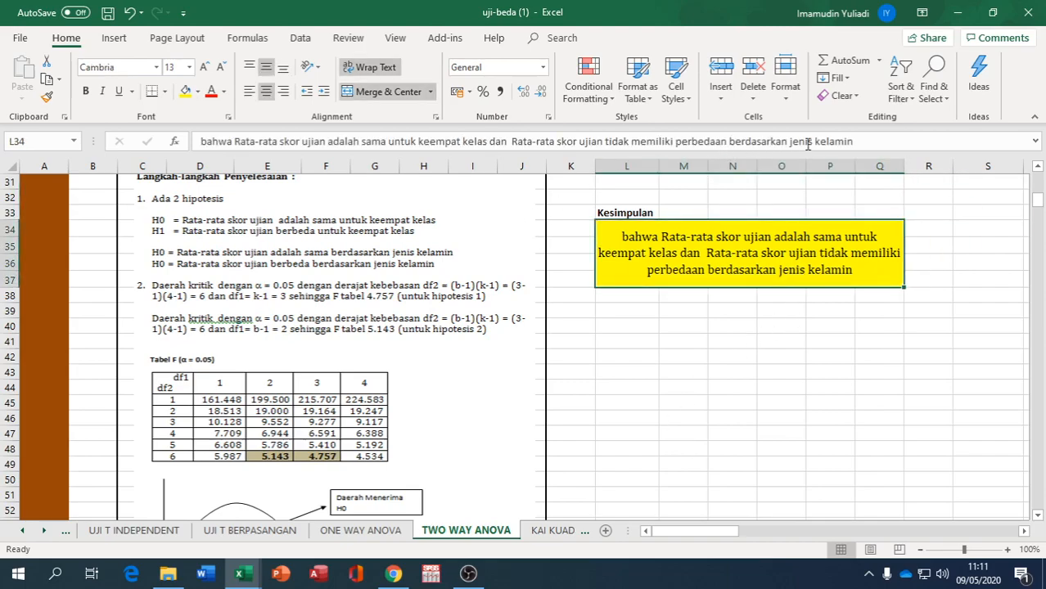
click(843, 143)
drag(836, 149, 786, 158)
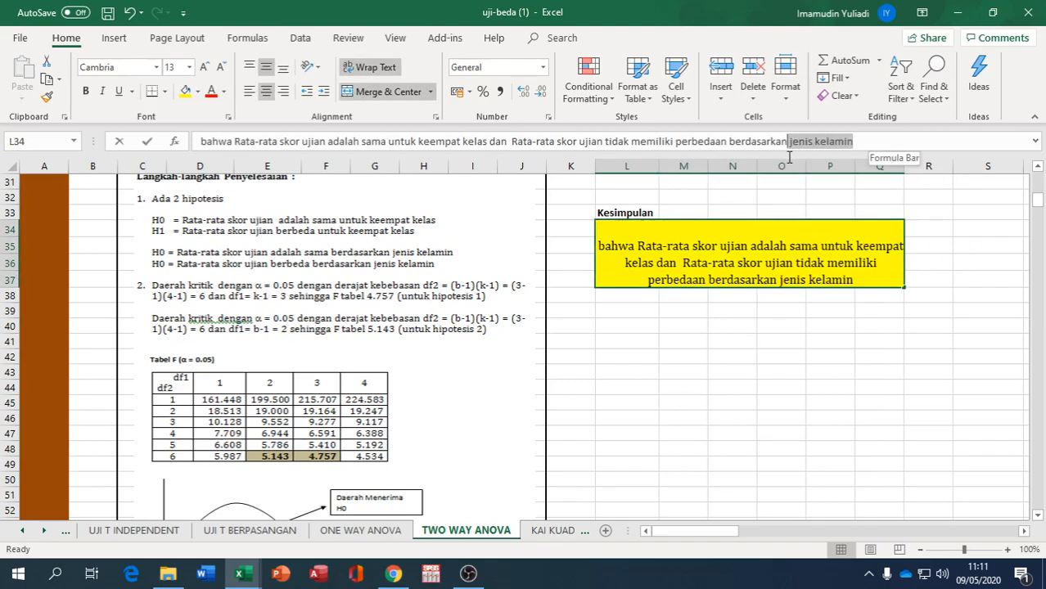
text(k)
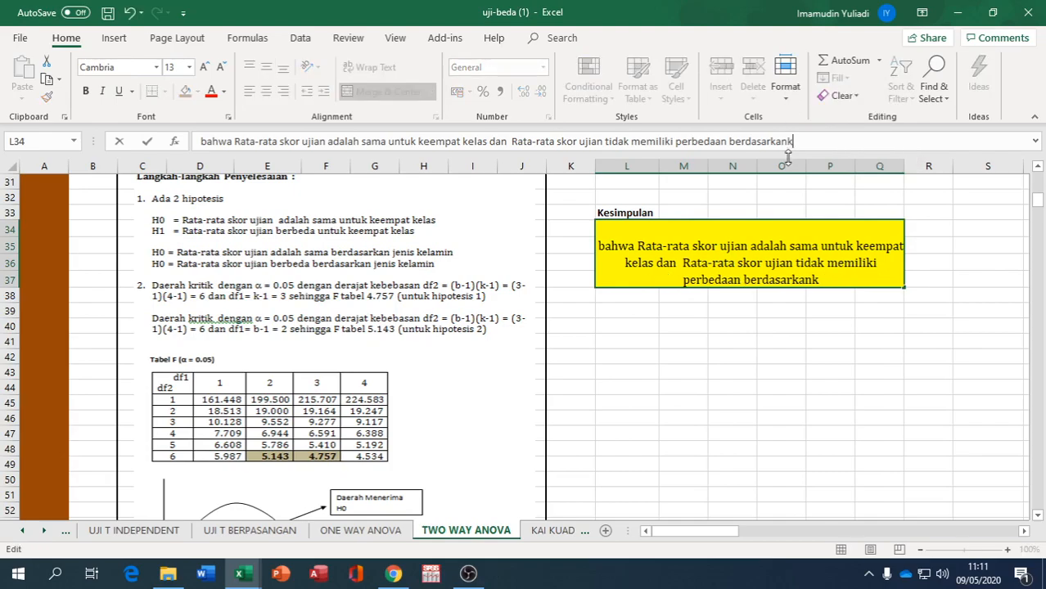
text(elompok)
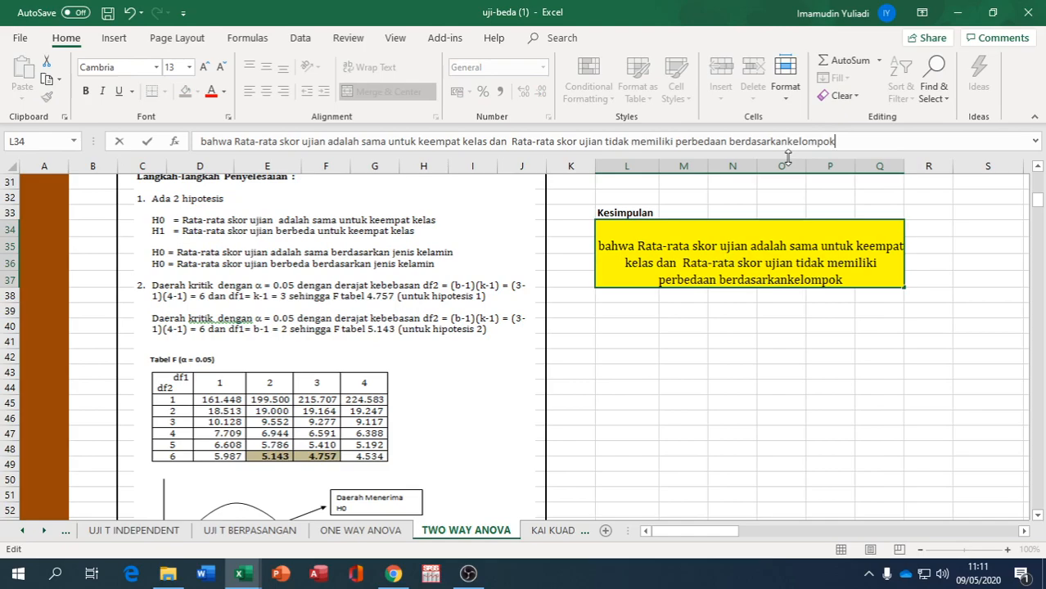
click(785, 141)
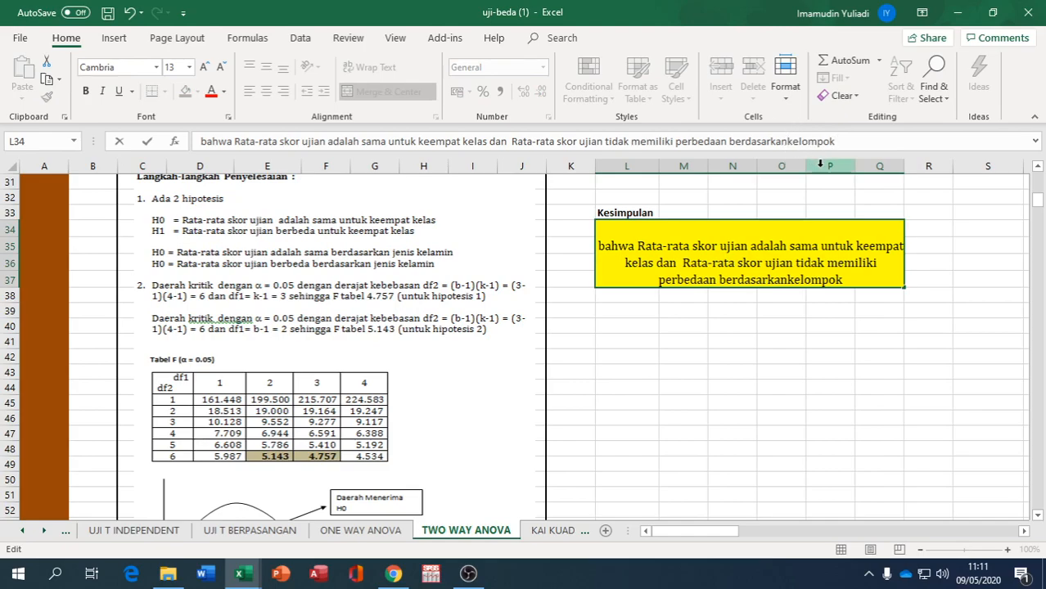